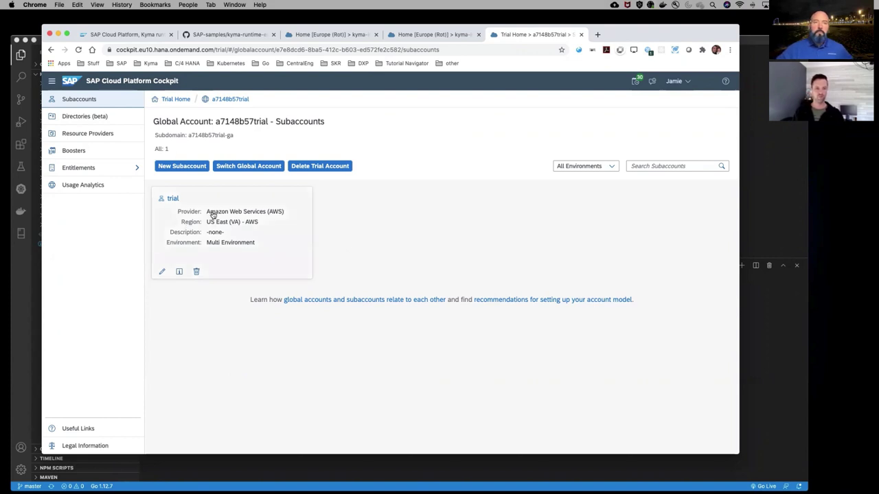
Reload the expired cockpit session and start a new subaccount
left_click(182, 166)
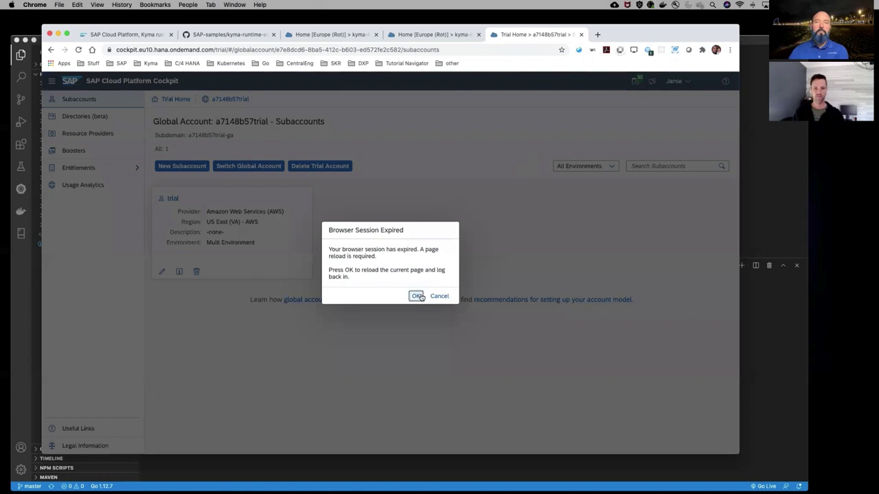
left_click(416, 297)
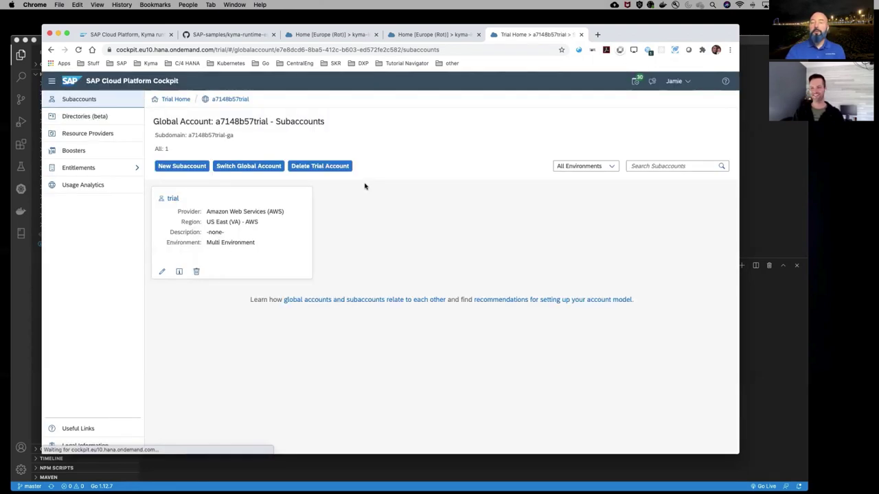
left_click(190, 167)
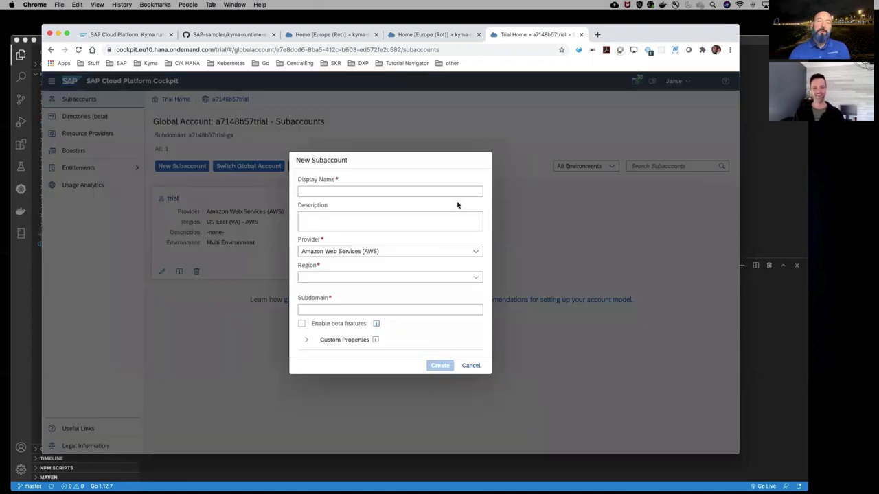
Create subaccount 'devdemo' in the US East (VA) region with subdomain 'devdemo'
type("de")
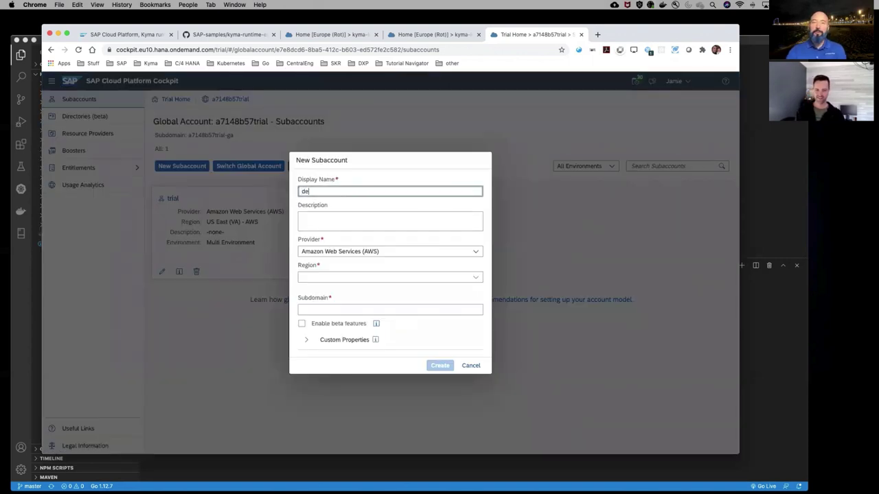
type("vd")
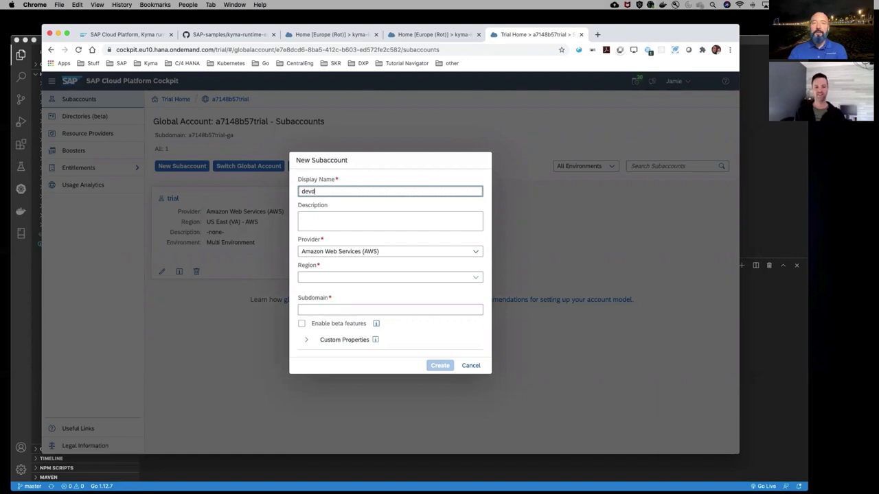
type("emo")
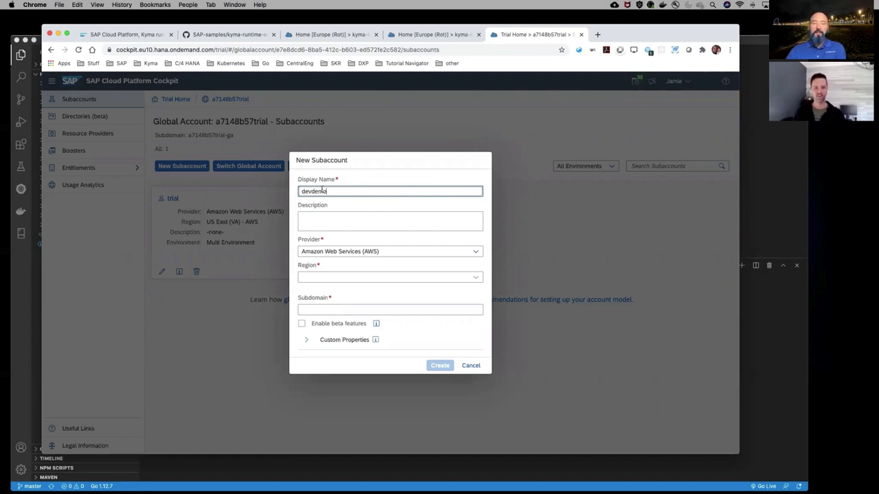
double_click(321, 191)
key("super+c")
left_click(437, 278)
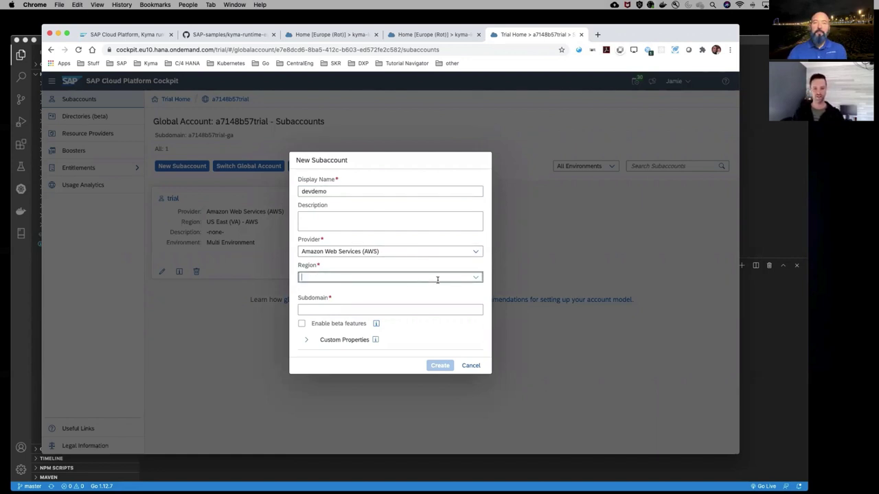
left_click(476, 277)
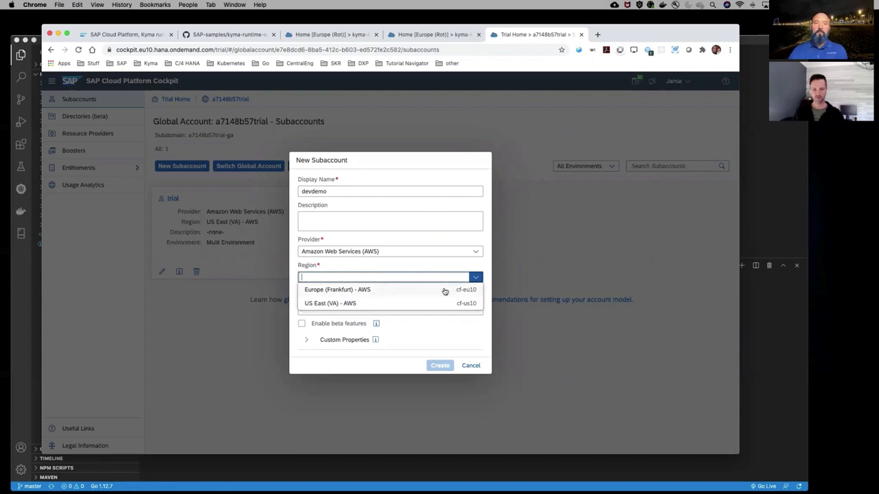
left_click(434, 303)
left_click(360, 310)
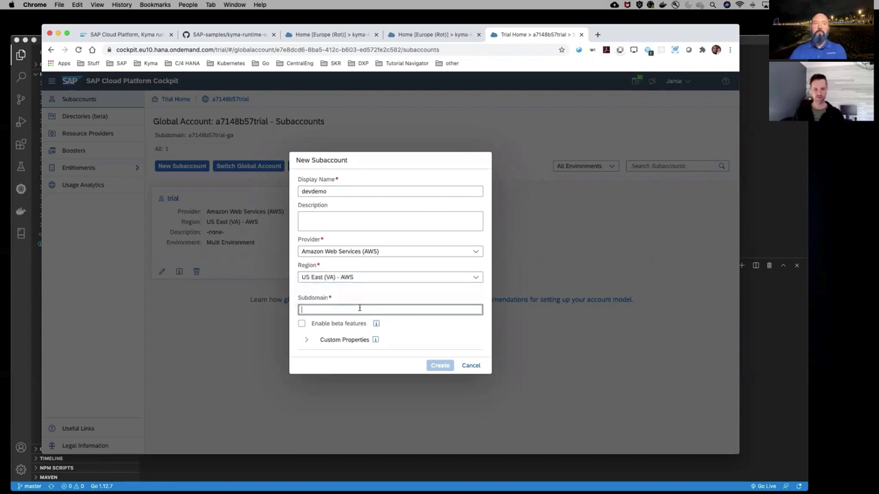
key("super+v")
left_click(440, 366)
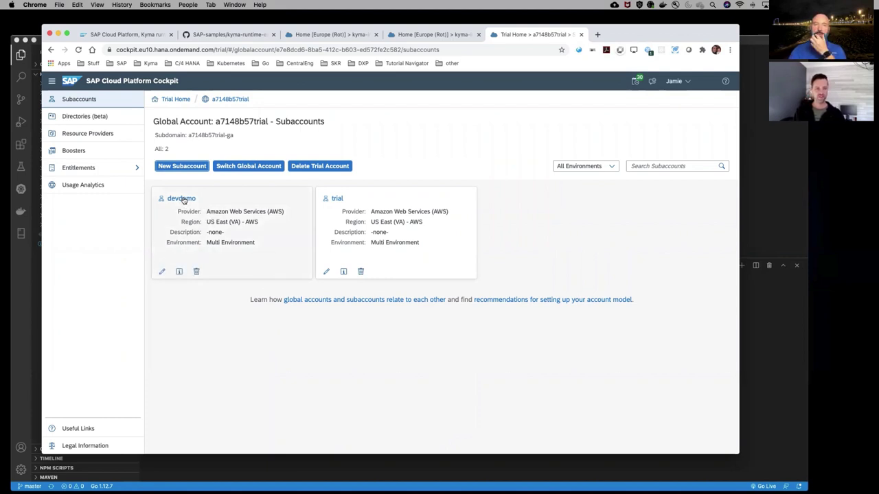
Open devdemo's entitlements for editing, filtered by 'kyma'
left_click(183, 199)
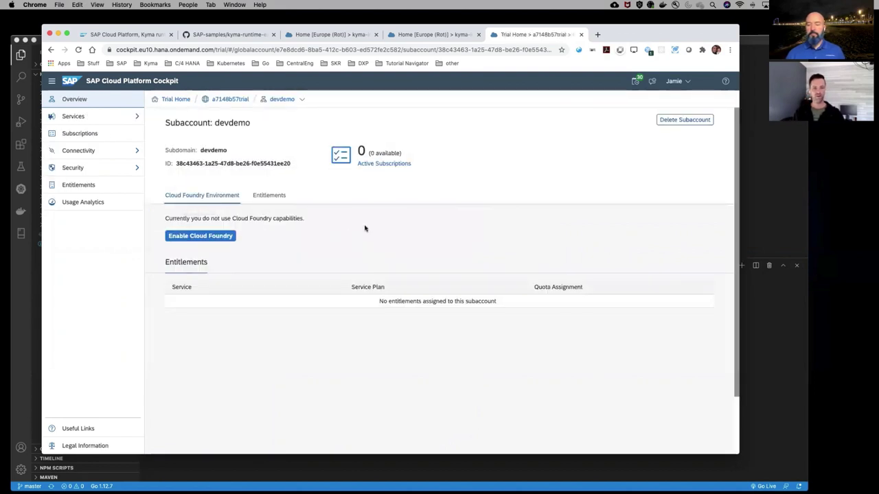
left_click(79, 187)
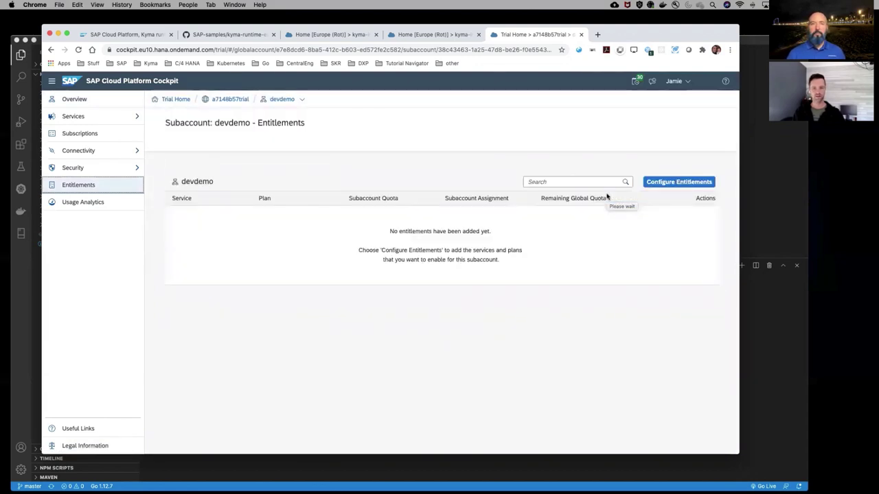
left_click(690, 186)
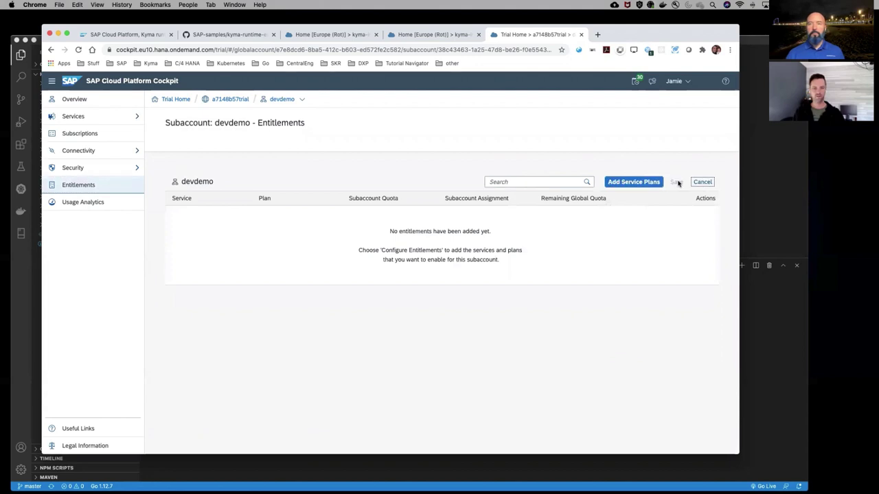
left_click(561, 180)
type("kyma")
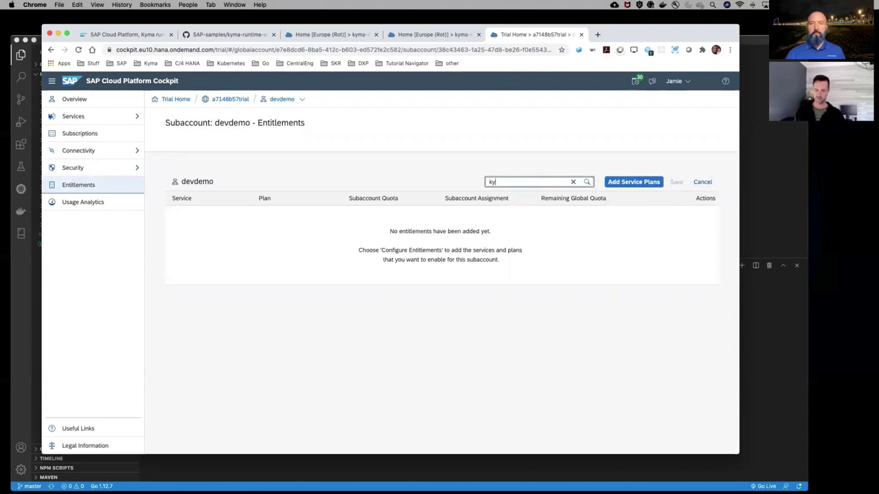
left_click(633, 182)
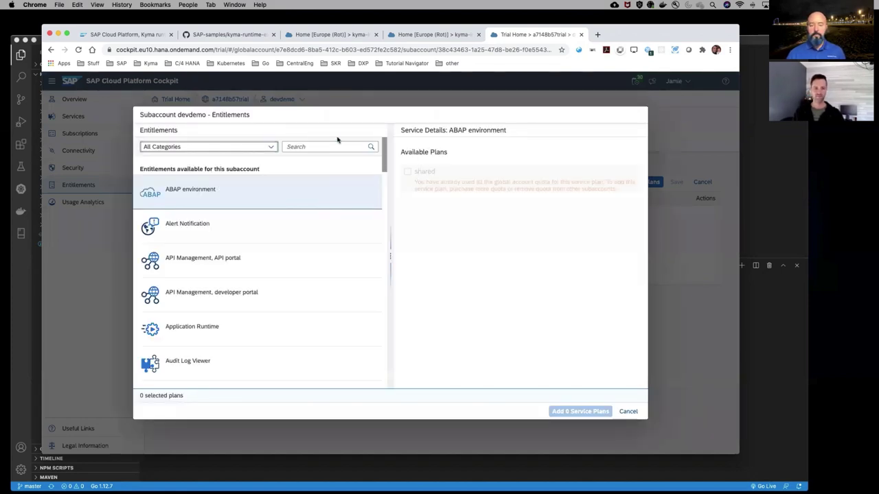
Add and save the Kyma Runtime trial service plan entitlement with quota 1
left_click(331, 145)
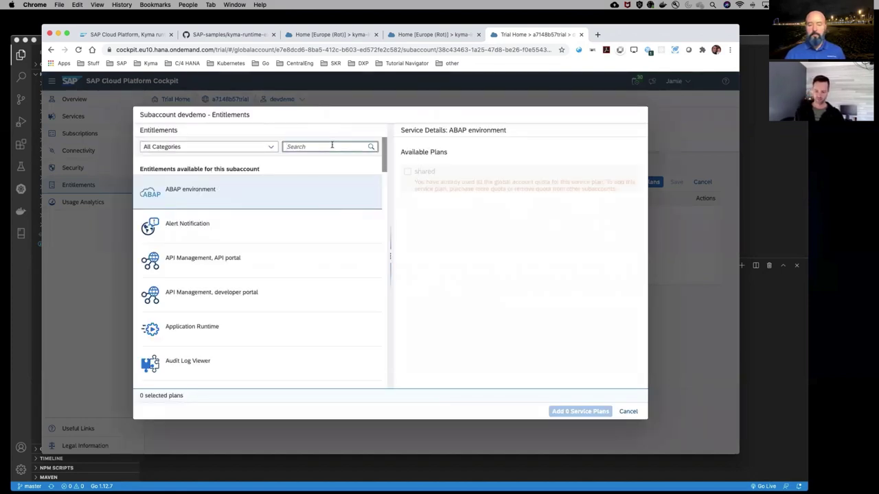
type("ky")
left_click(199, 200)
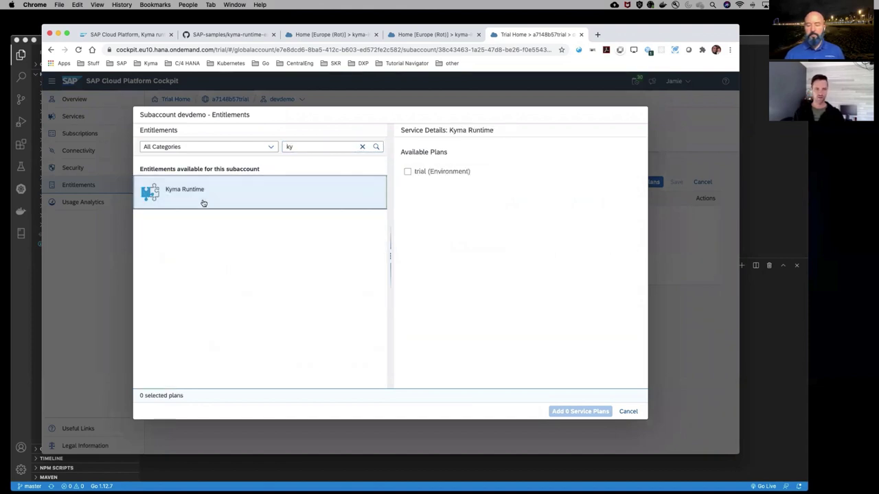
left_click(409, 172)
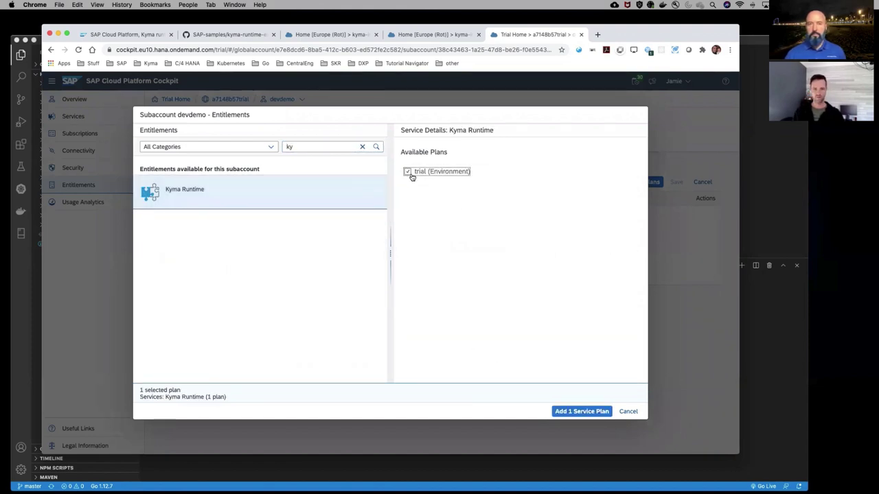
left_click(574, 410)
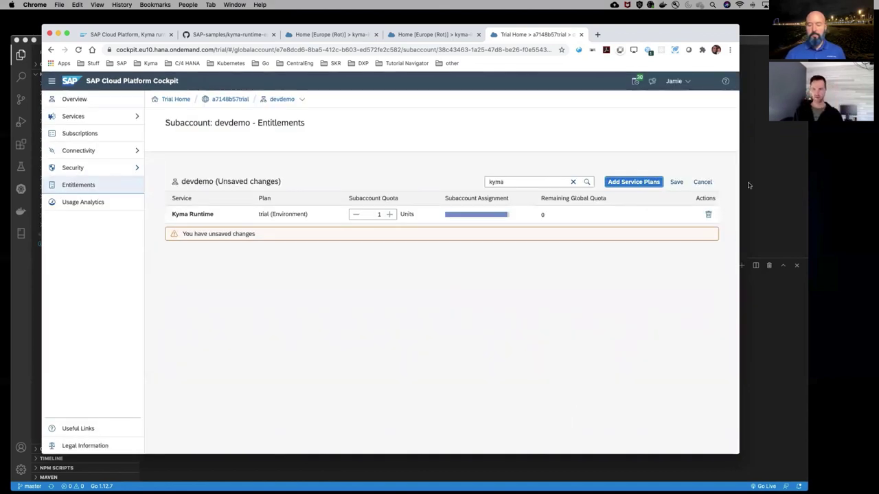
left_click(676, 182)
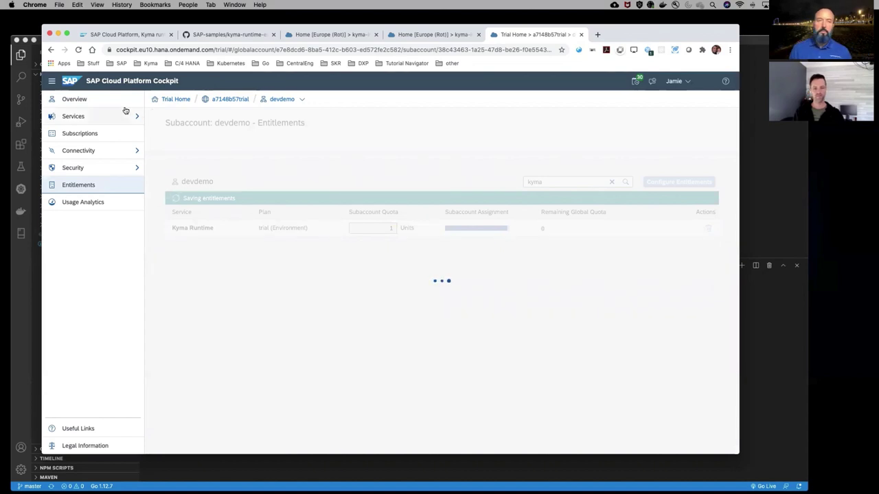
left_click(72, 100)
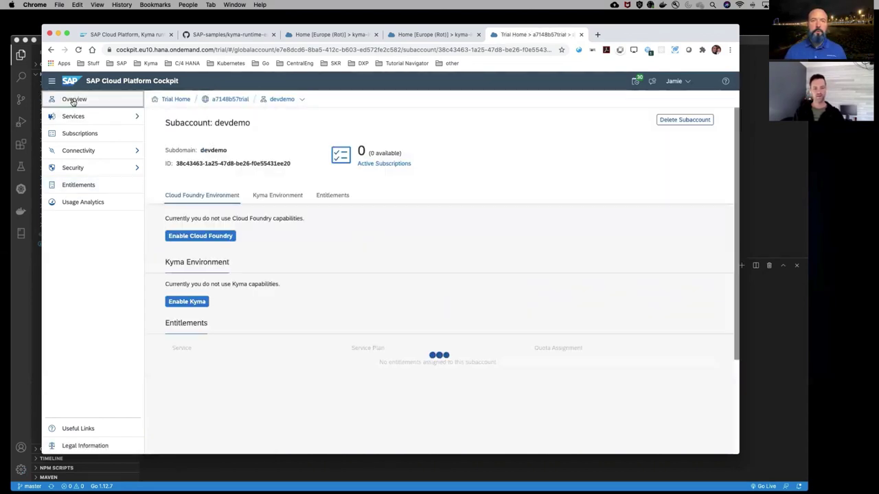
Cancel Kyma enablement for devdemo, close the trial tab, and show kyma-integration subaccounts
left_click(191, 302)
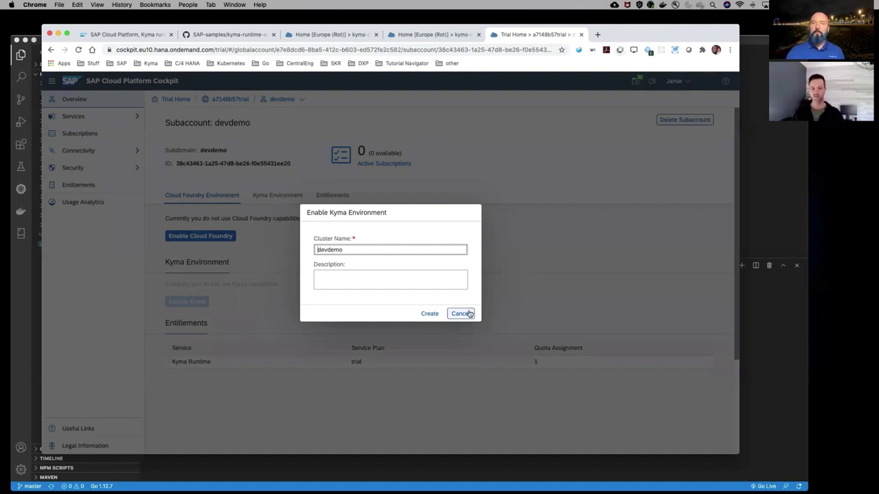
left_click(462, 315)
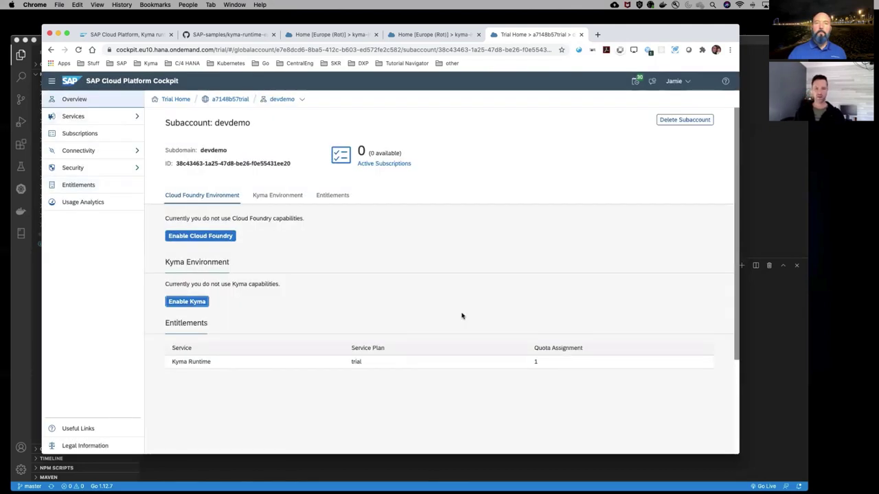
left_click(580, 35)
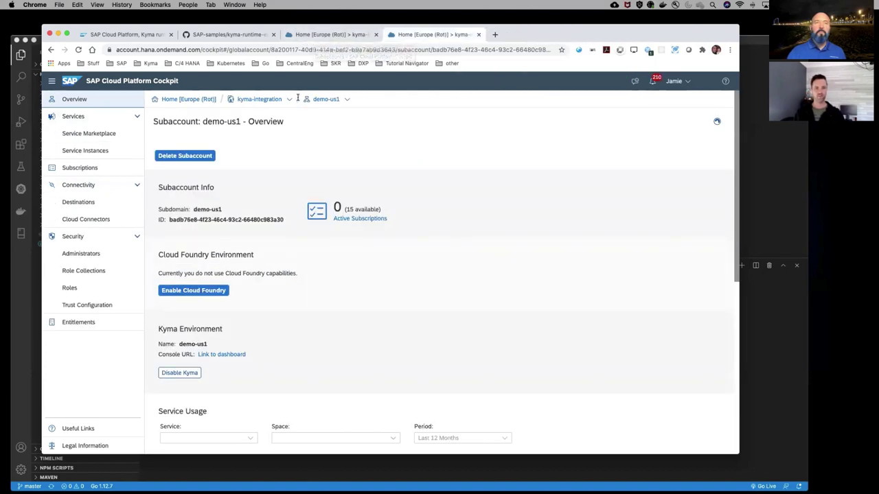
left_click(340, 37)
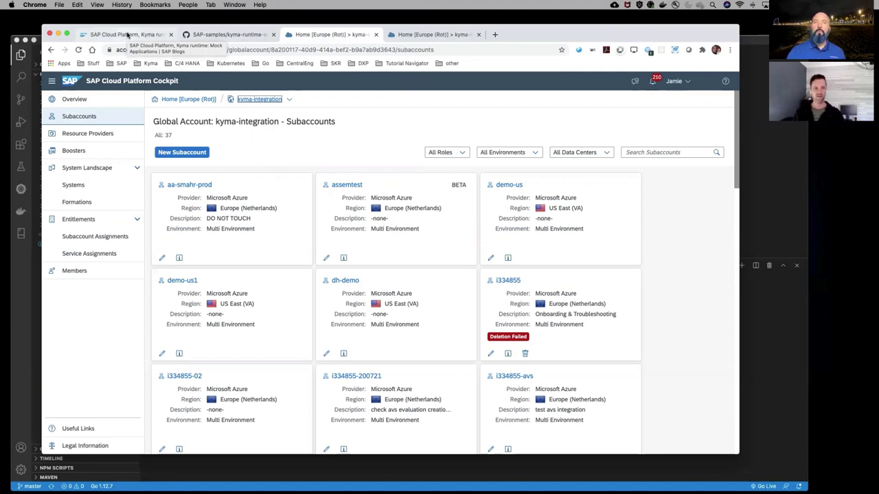
left_click(127, 35)
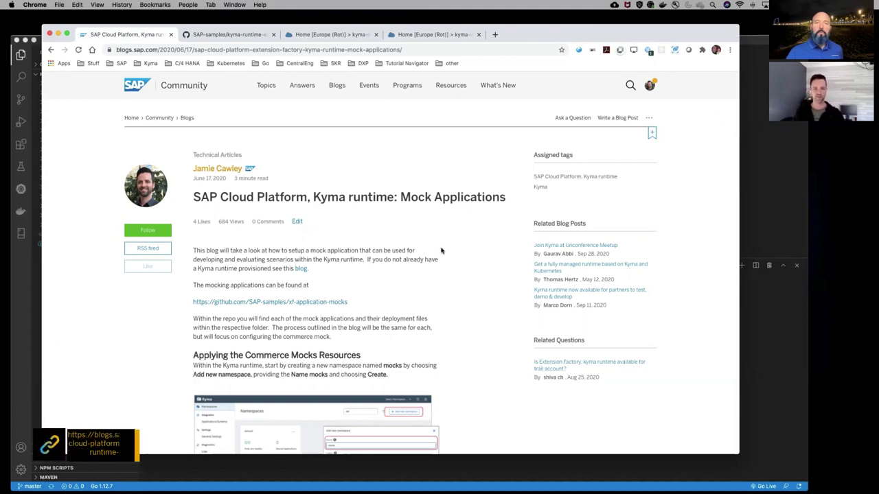
Scroll the Mock Applications blog post down to its kubectl apply commands
scroll(440, 250, "down", 2)
scroll(442, 250, "down", 10)
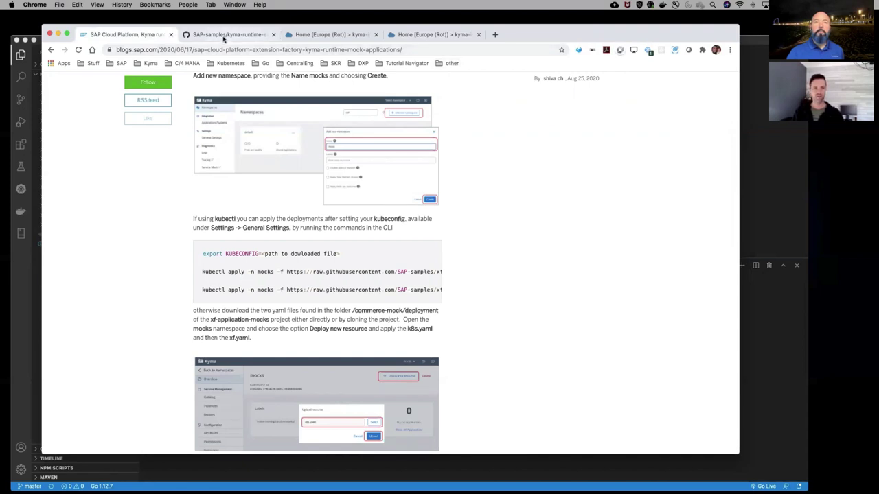
Browse the kyma-runtime-extension-samples repository README
left_click(223, 35)
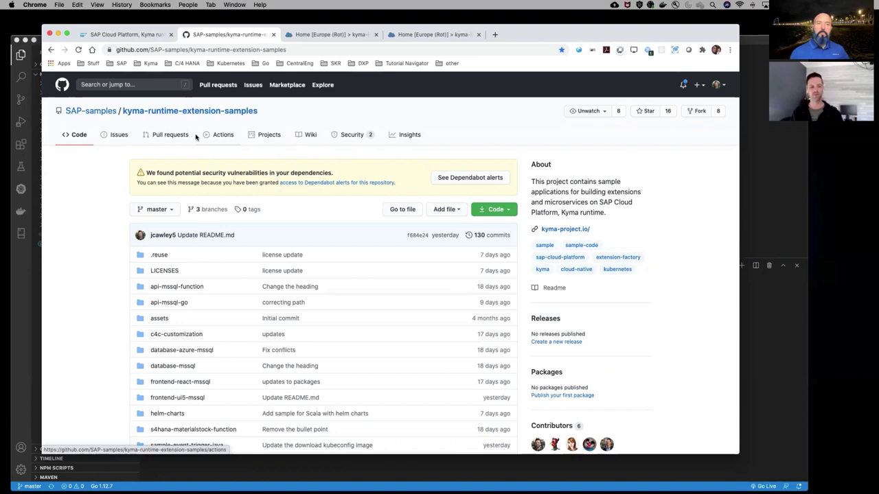
scroll(86, 357, "down", 3)
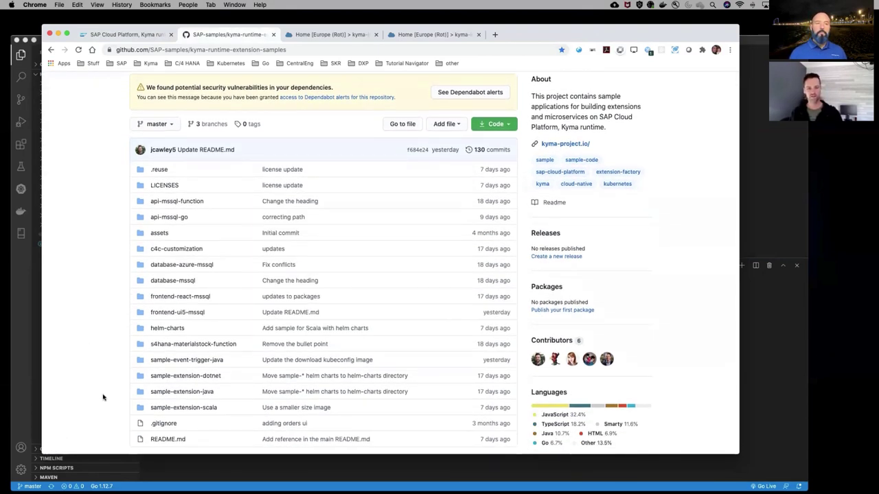
scroll(112, 408, "down", 2)
scroll(123, 332, "down", 3)
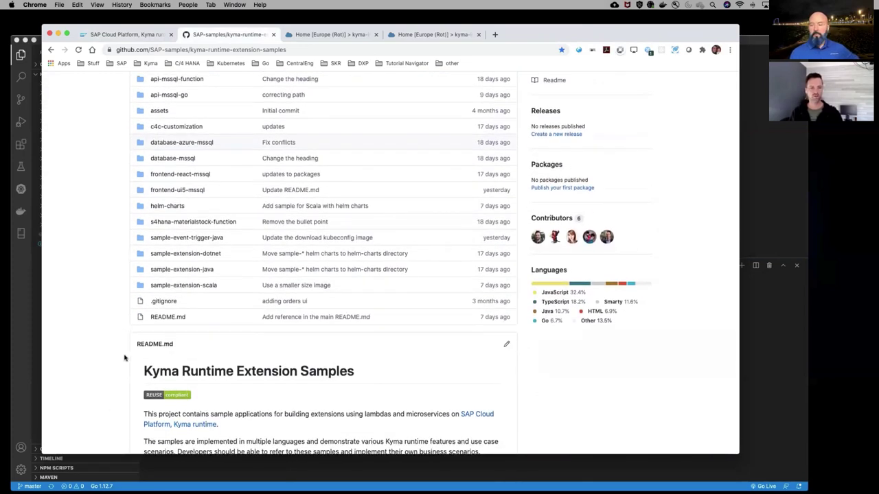
scroll(124, 357, "down", 8)
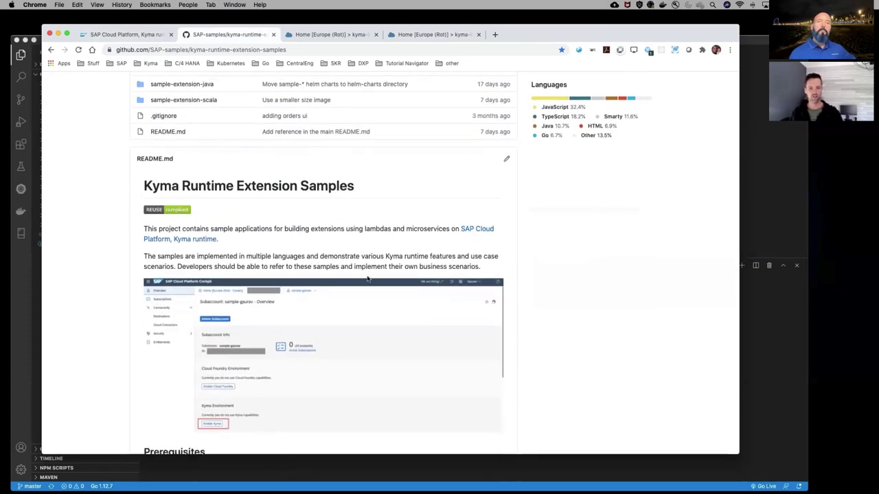
scroll(367, 278, "down", 8)
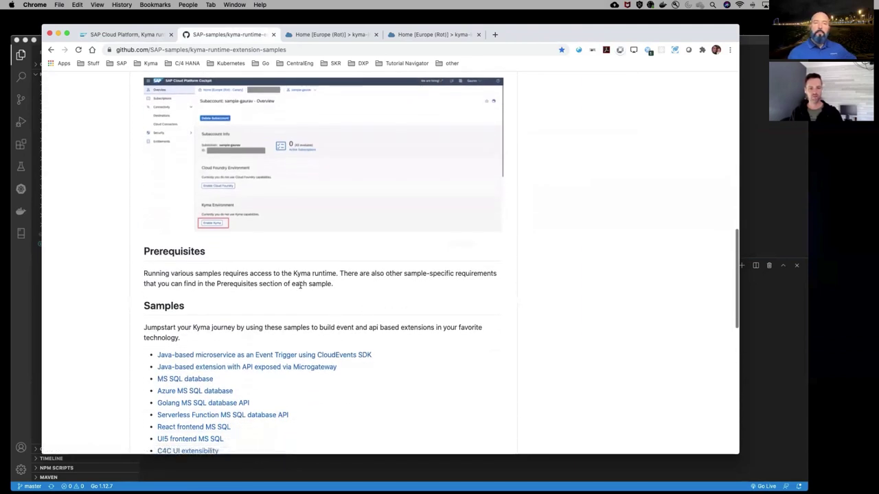
scroll(300, 285, "down", 6)
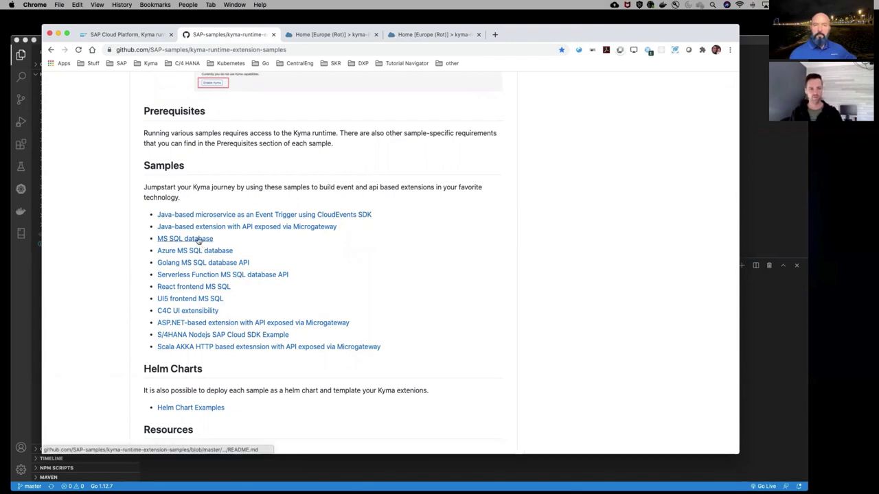
Read the MS SQL database sample's 'Deploy the database' steps
left_click(198, 239)
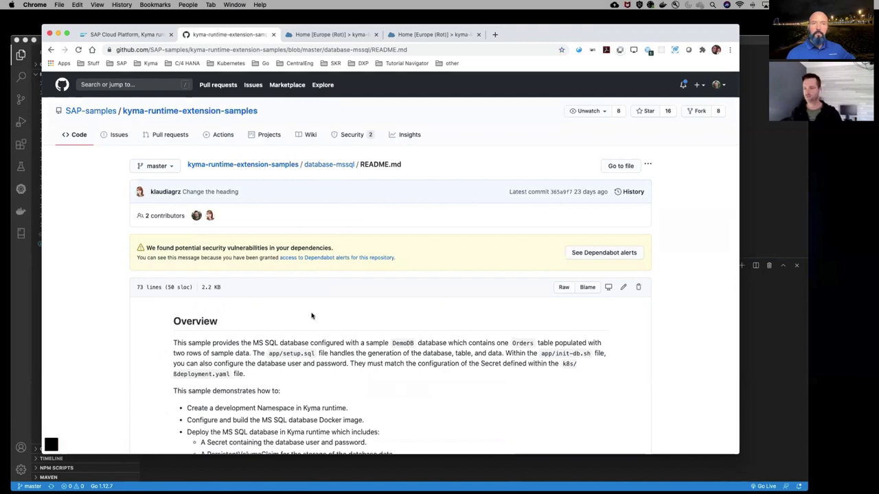
scroll(318, 357, "down", 2)
scroll(320, 374, "down", 5)
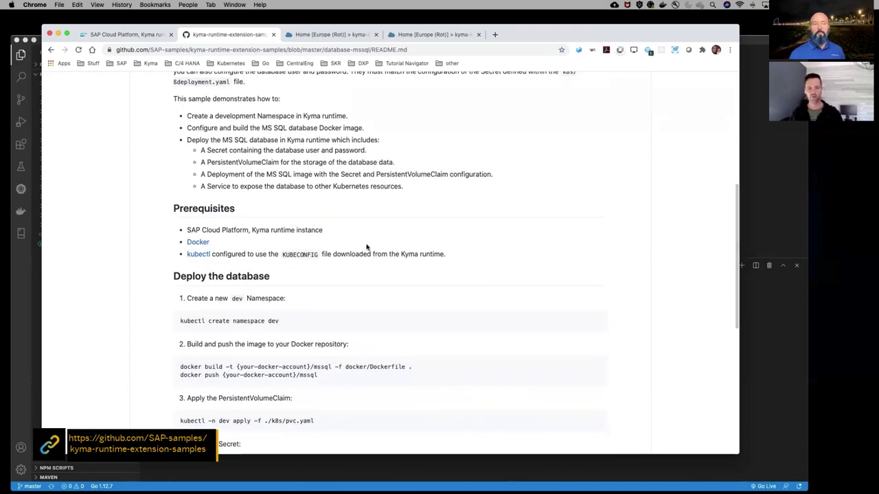
scroll(366, 247, "down", 2)
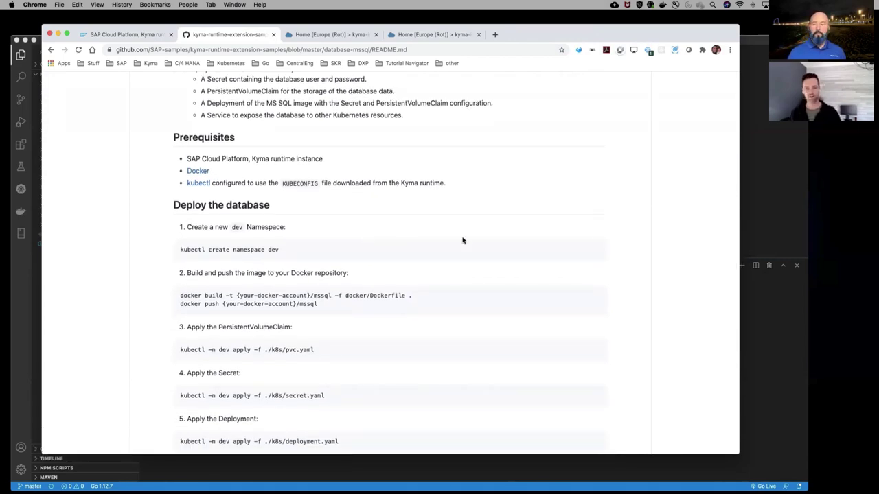
scroll(463, 240, "down", 6)
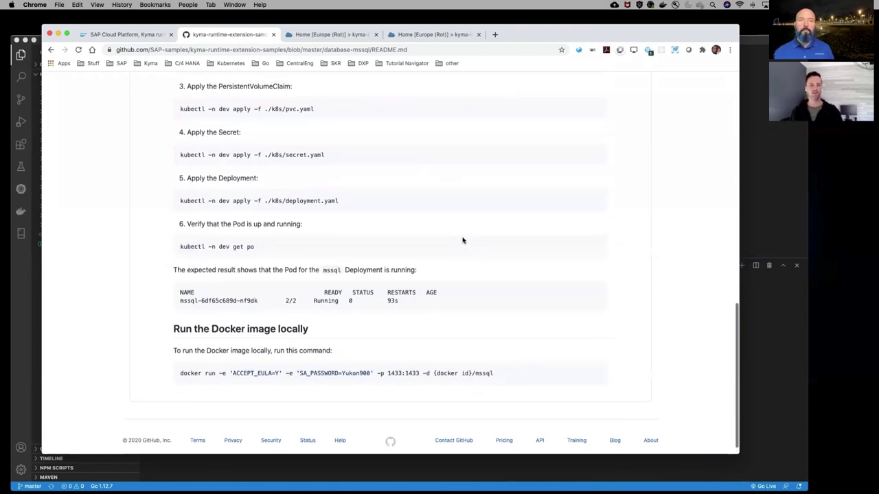
scroll(463, 241, "up", 9)
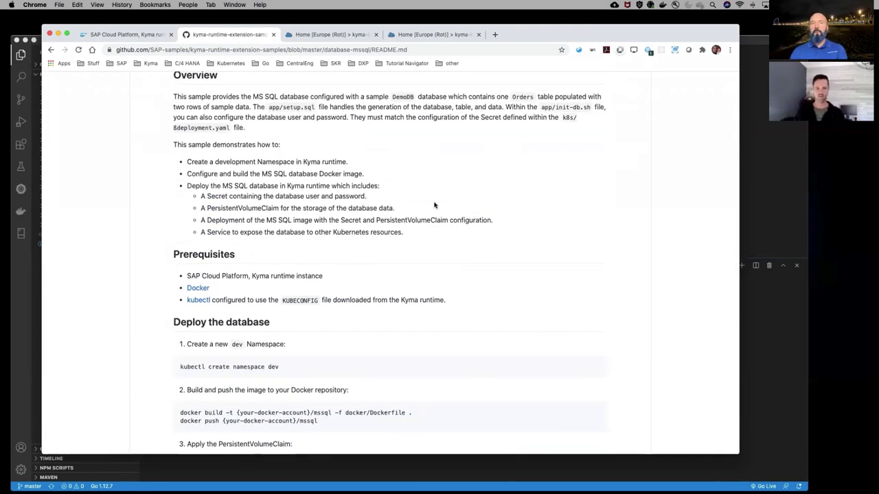
scroll(423, 215, "up", 5)
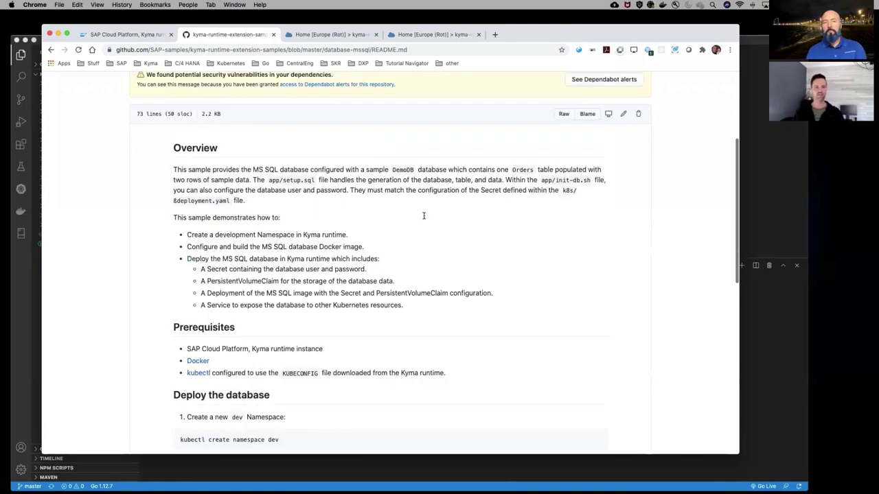
scroll(424, 215, "down", 3)
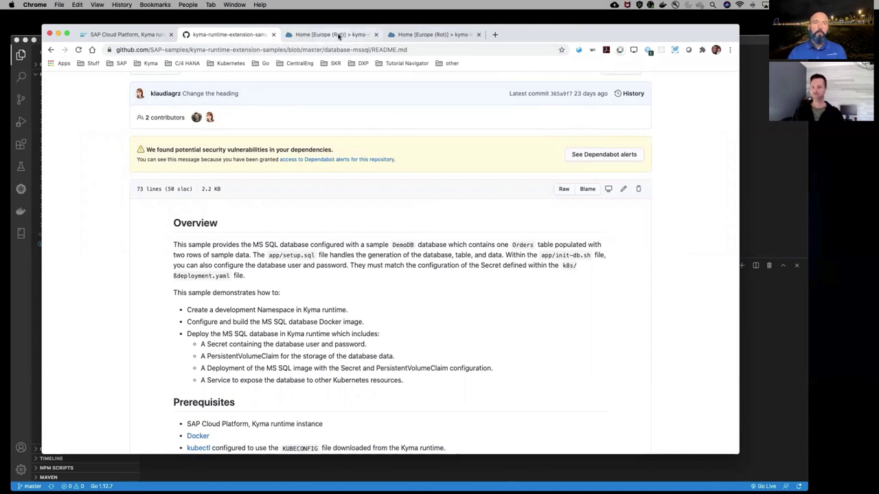
Restore the expired cockpit session, accept the EU access notice, and close the duplicate tab
left_click(338, 35)
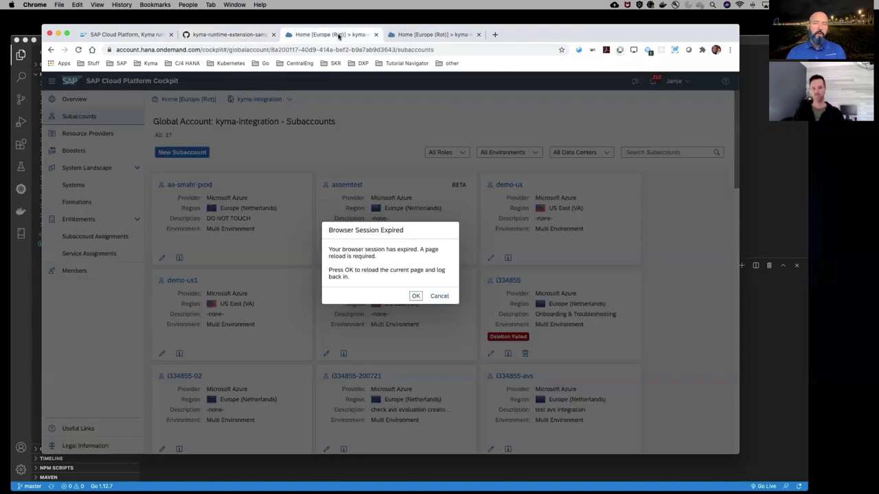
left_click(415, 296)
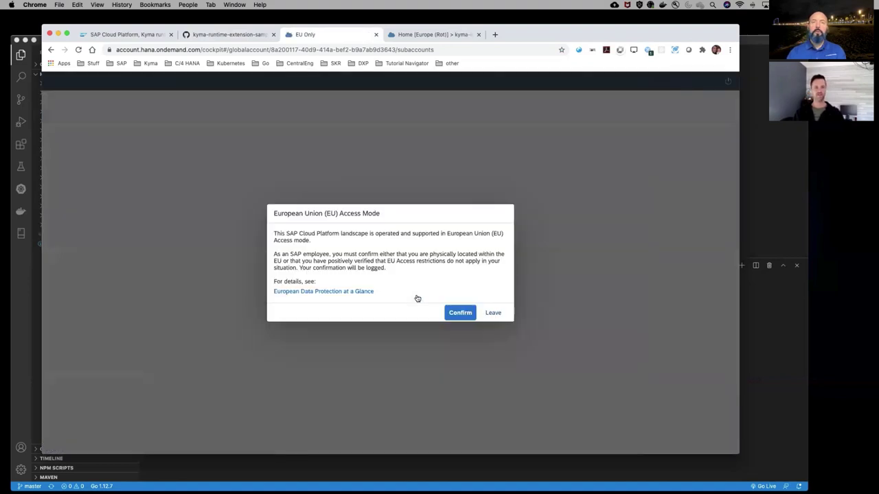
left_click(460, 313)
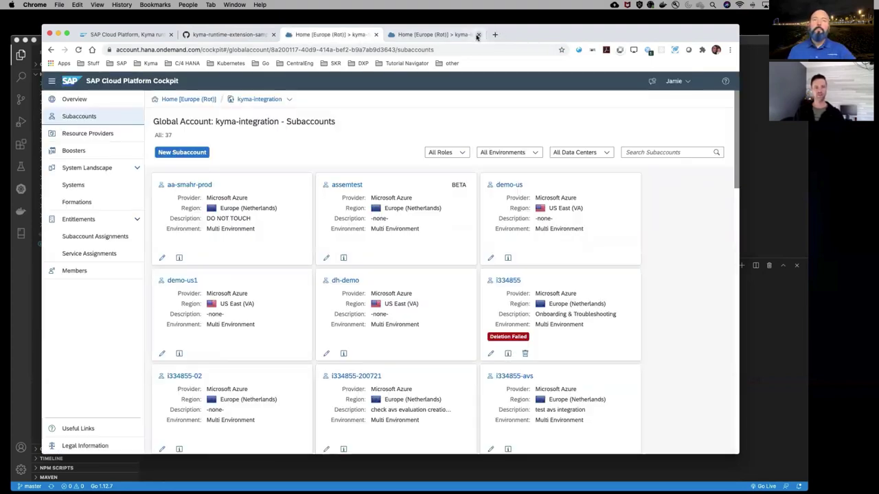
left_click(477, 34)
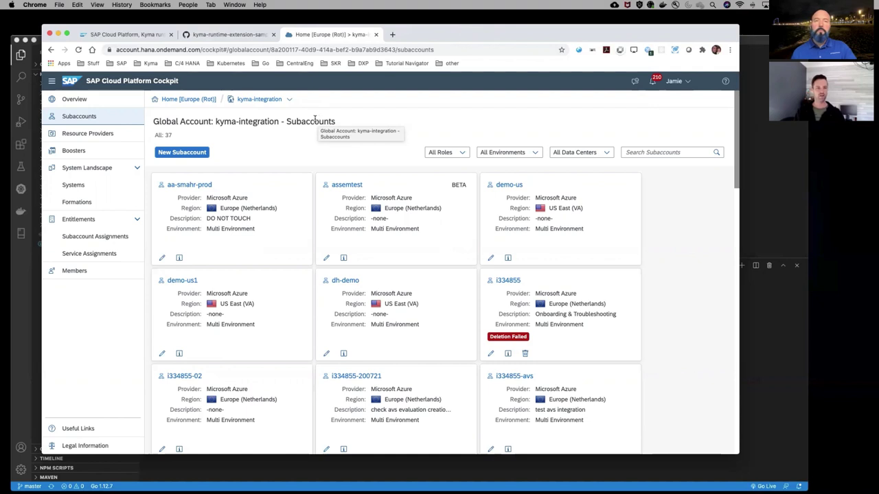
Launch the demo-us1 Kyma console via 'Link to dashboard' and return to the overview
left_click(182, 282)
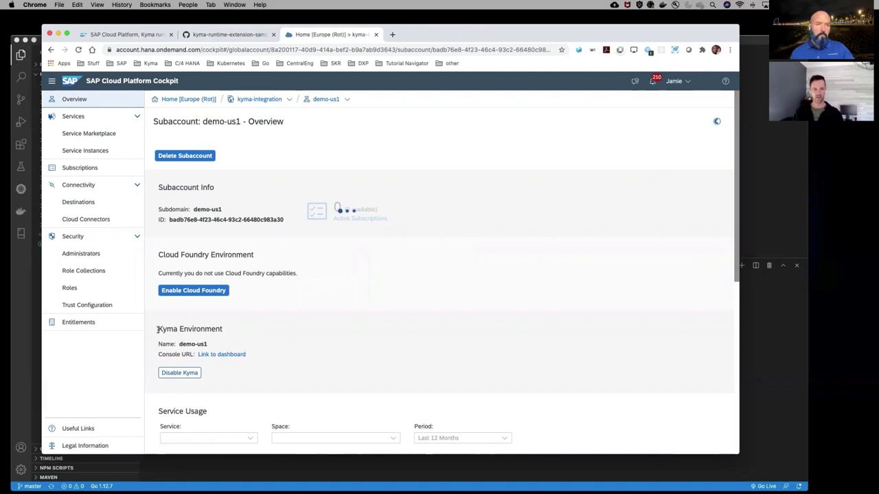
left_click(235, 355)
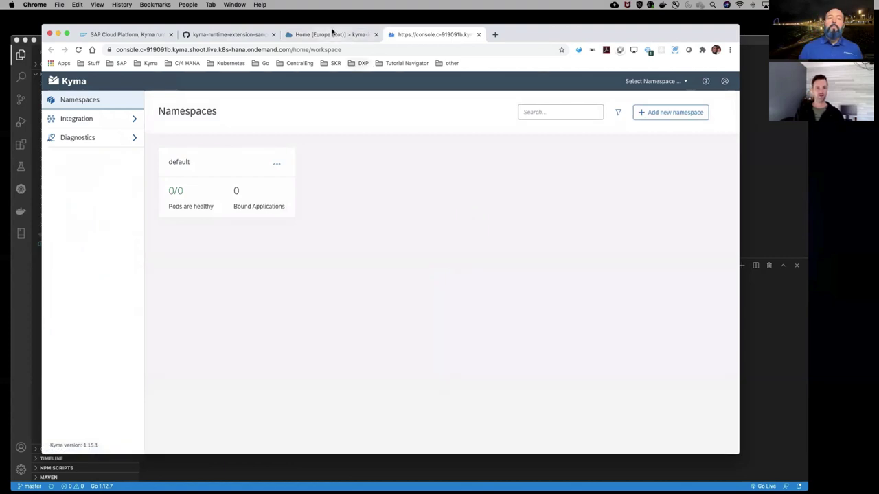
left_click(328, 35)
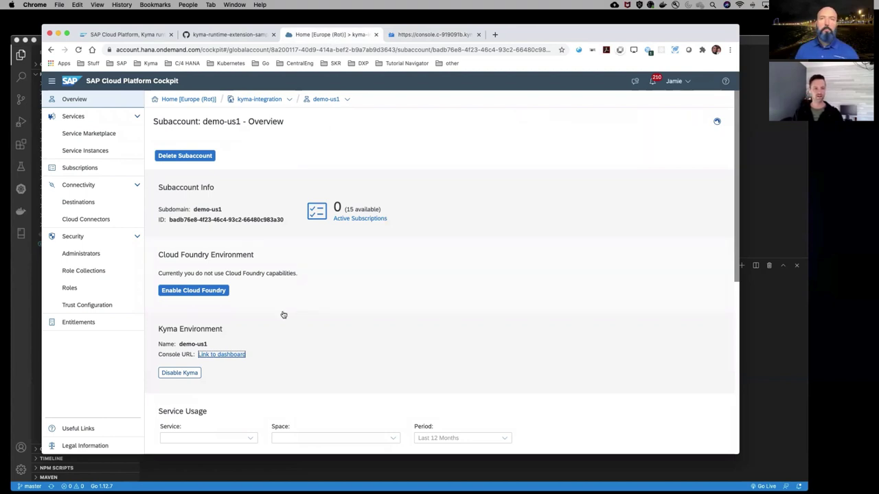
Review the two roles in the kyma role collection, then go to Trust Configuration
left_click(86, 272)
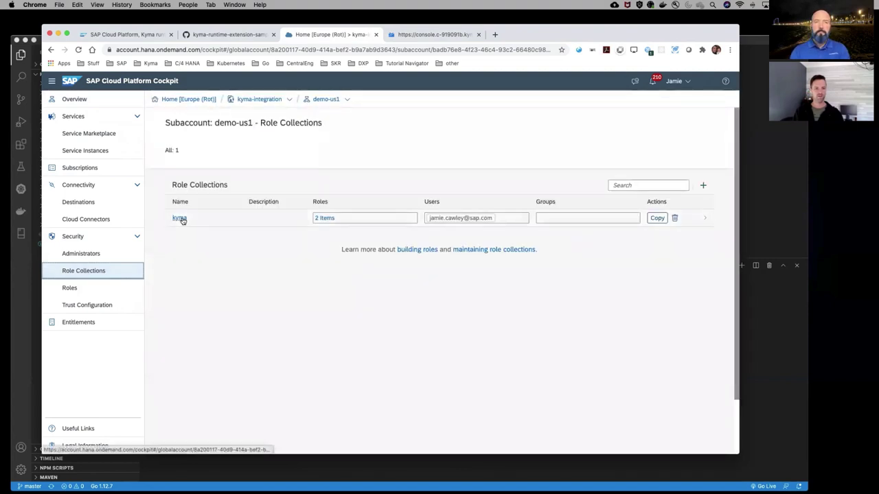
left_click(322, 218)
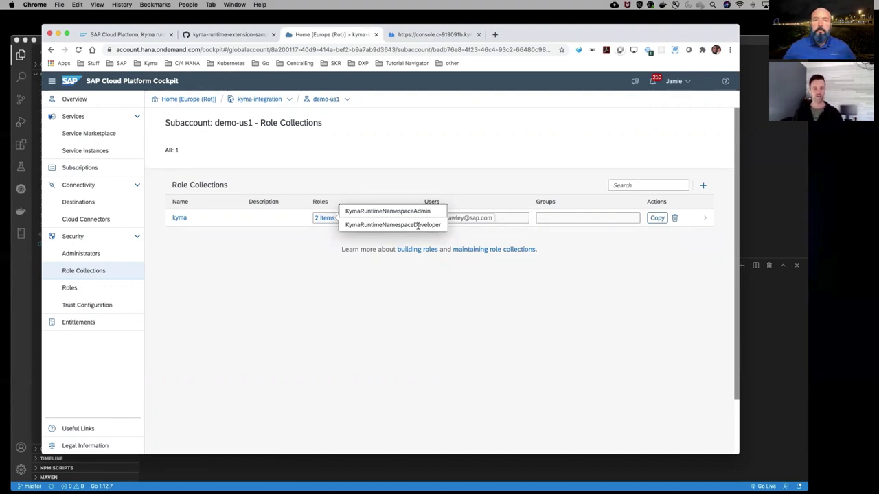
left_click(392, 185)
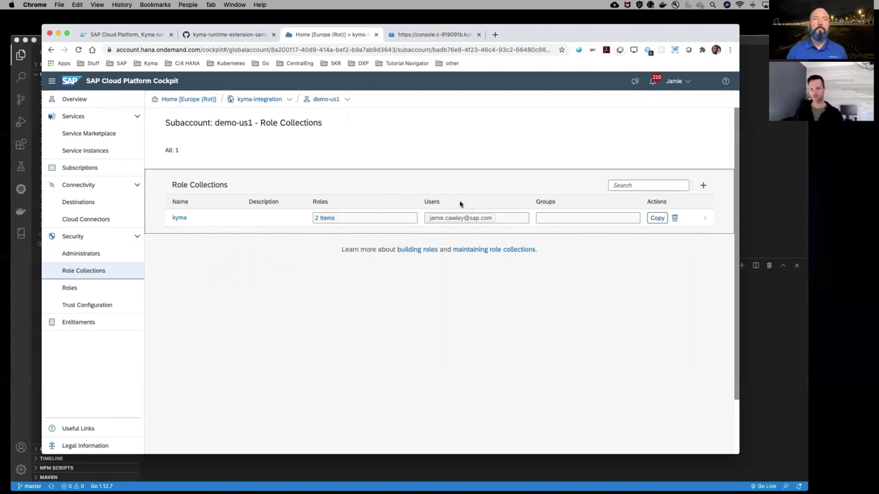
left_click(86, 306)
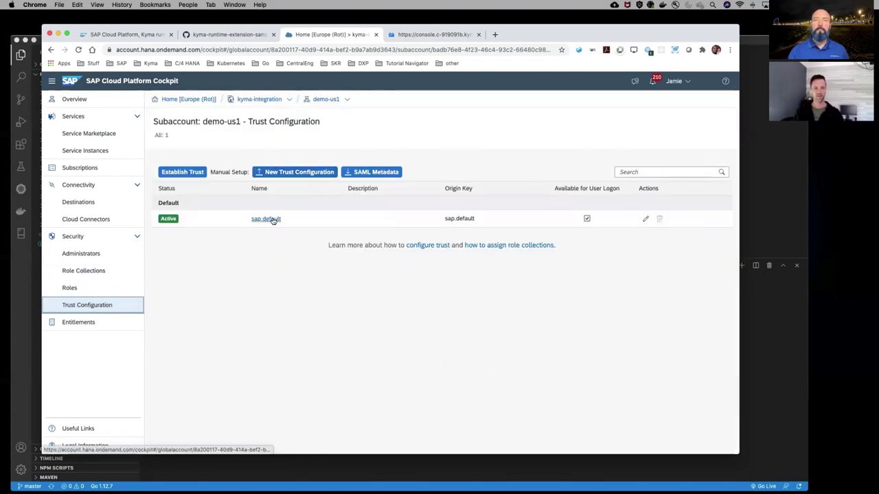
Show the sap.default role collection assignments for the user's e-mail address
left_click(272, 220)
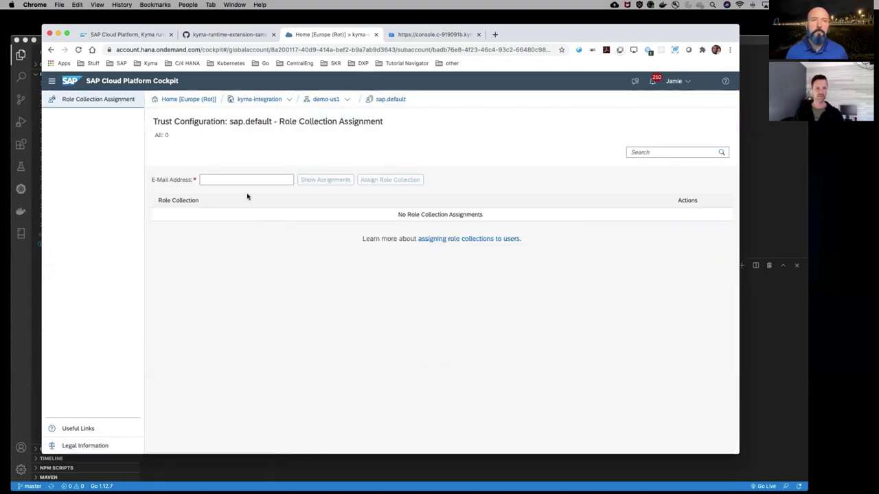
left_click(244, 181)
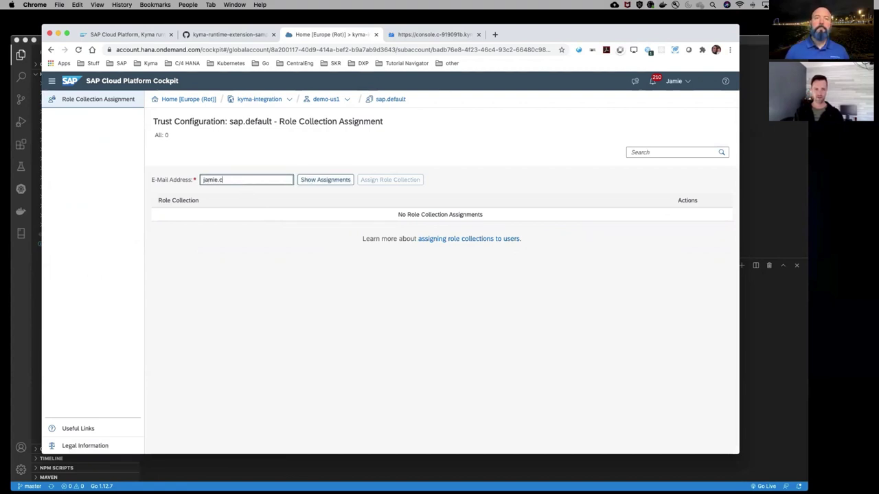
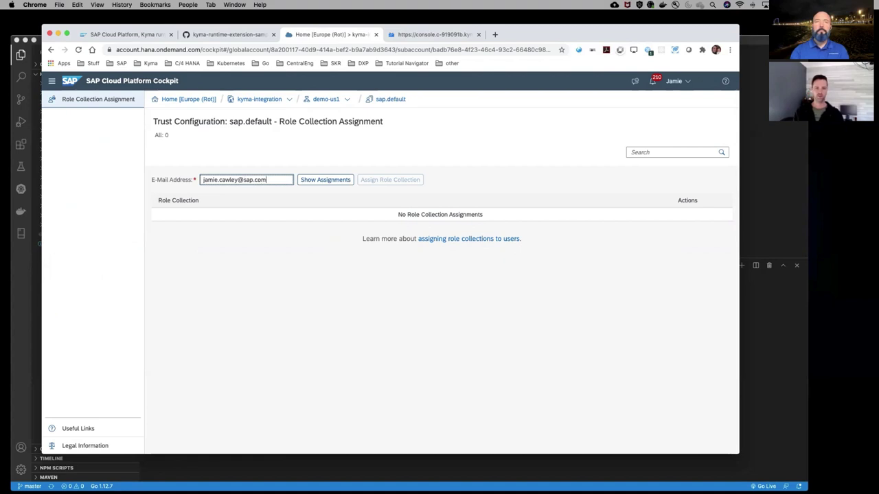
left_click(319, 179)
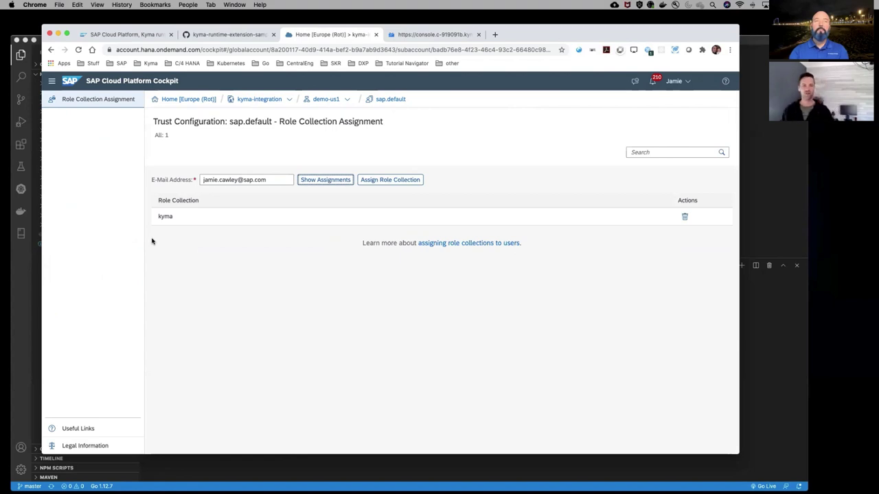
left_click(325, 100)
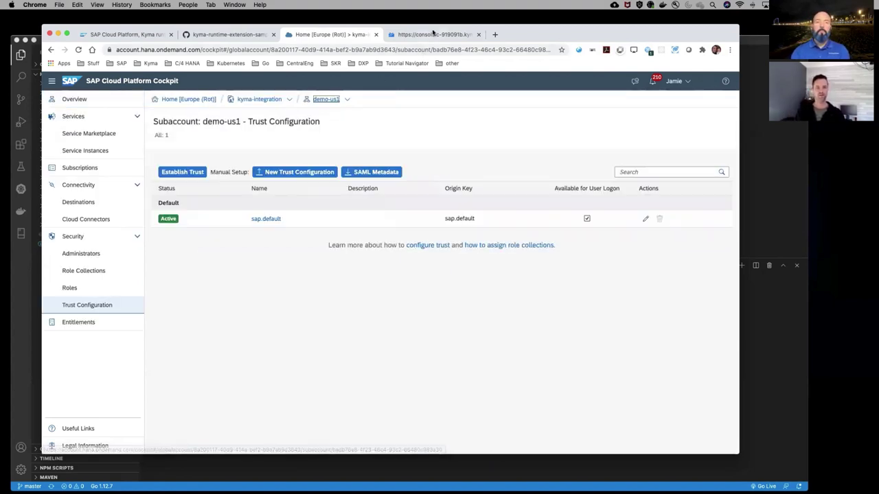
Download the Kyma cluster's kubeconfig via Get Kubeconfig in the profile menu
left_click(431, 36)
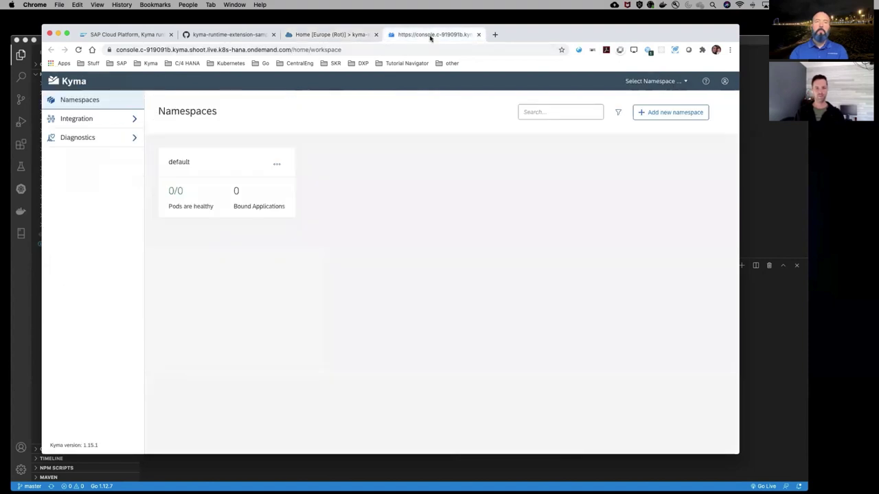
left_click(725, 81)
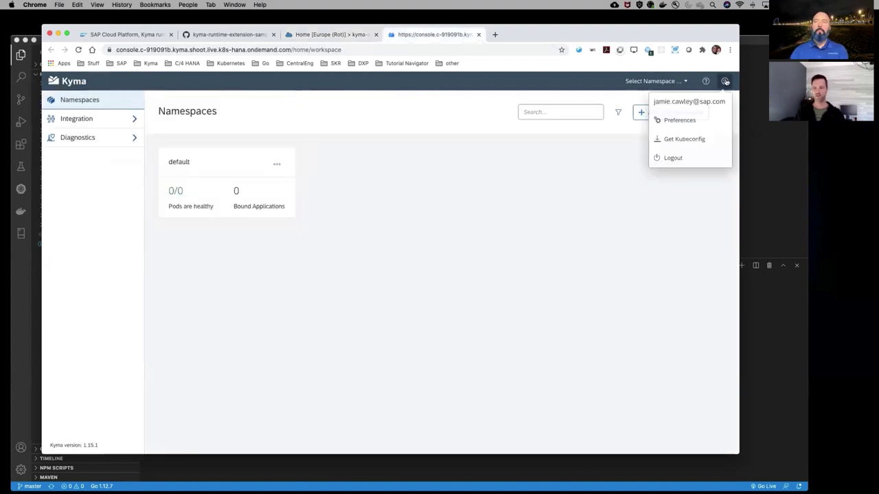
left_click(692, 140)
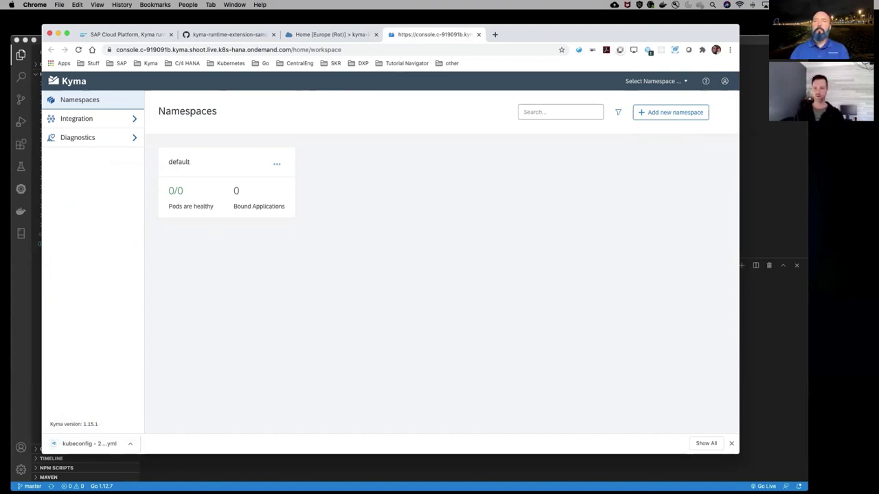
left_click(764, 40)
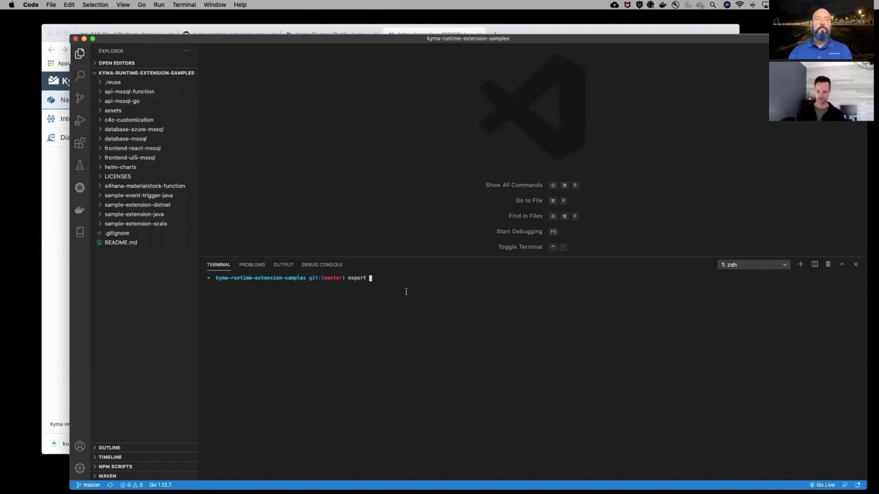
Export KUBECONFIG pointing to the downloaded kubeconfig file
type("UBE")
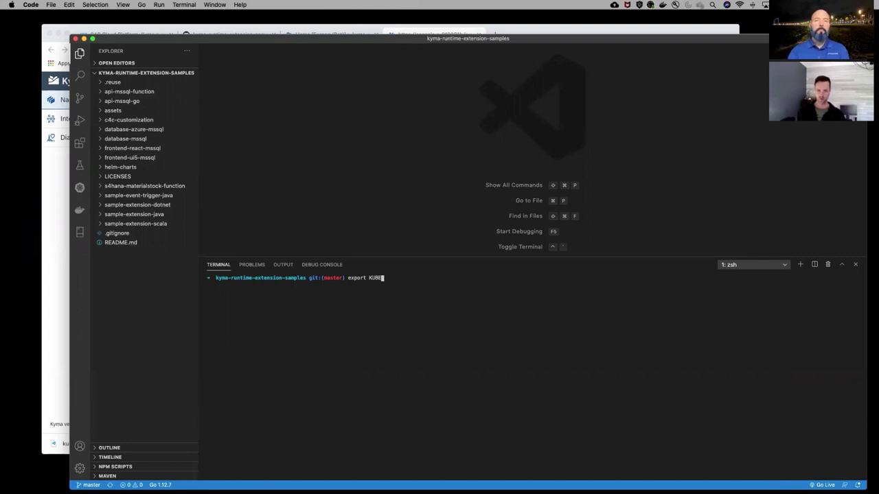
type("CONFIG=")
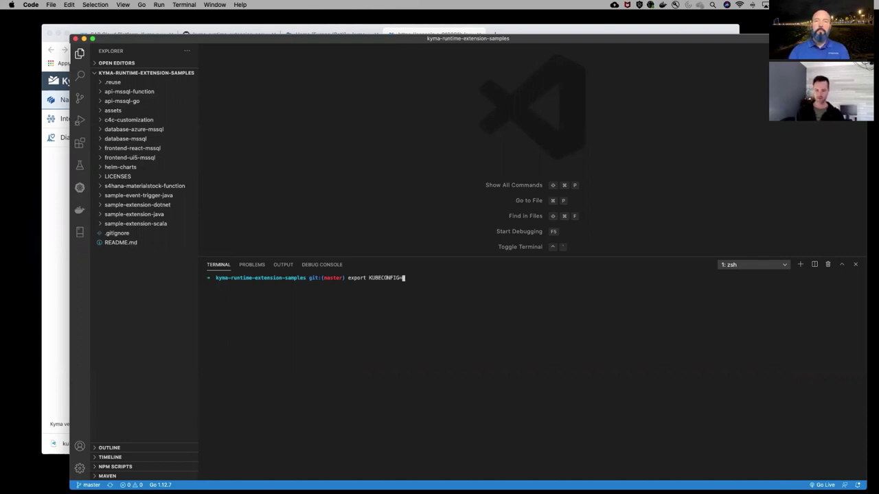
left_click(45, 395)
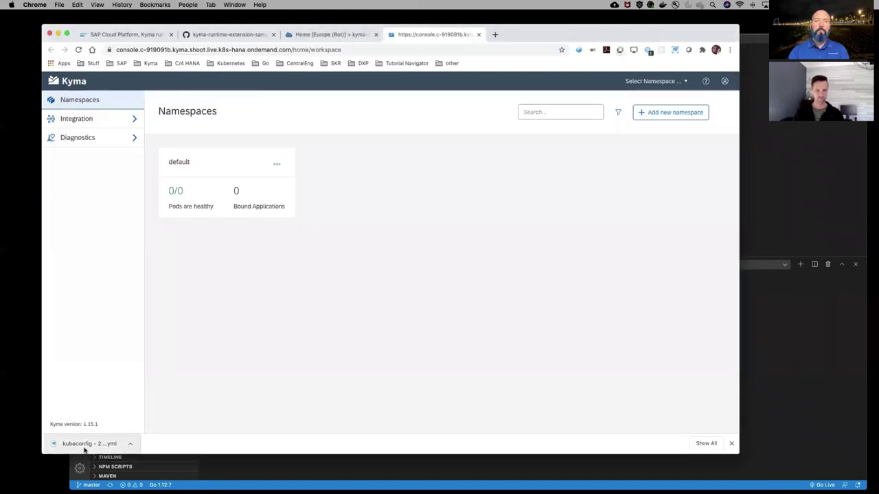
left_click_drag(865, 417, 801, 392)
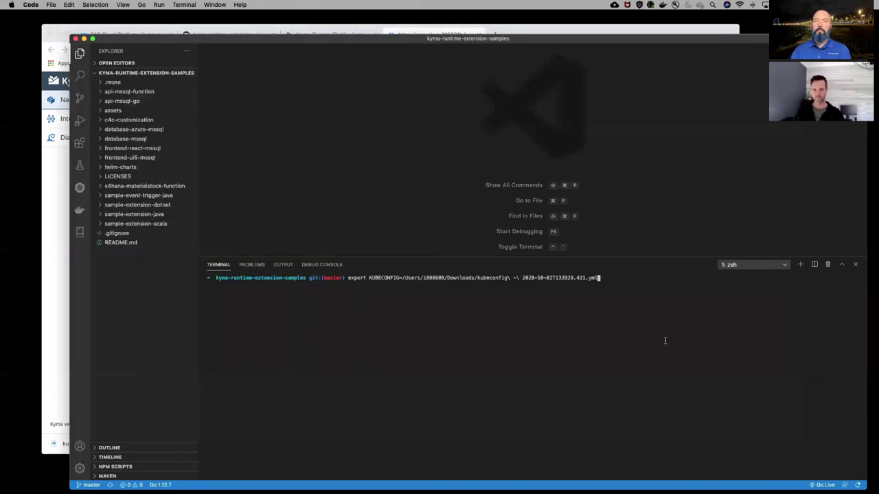
key("Return")
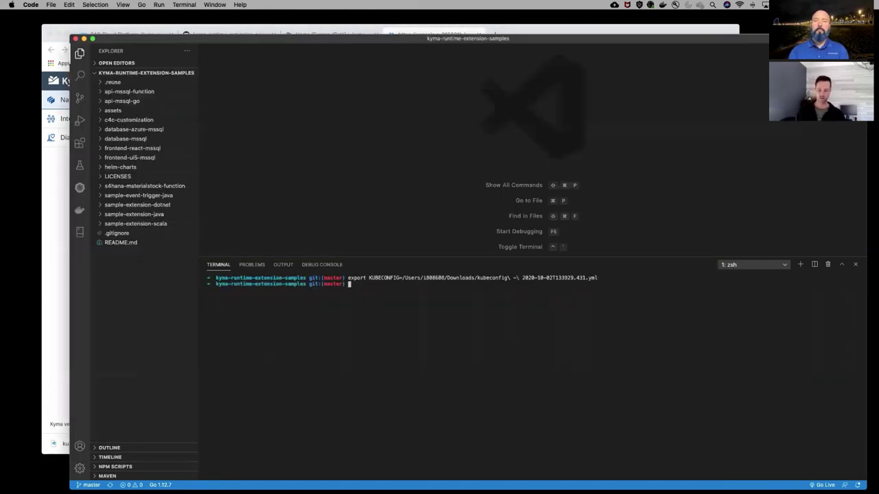
Run kubectl config get-contexts to list the cluster's contexts
type("k ")
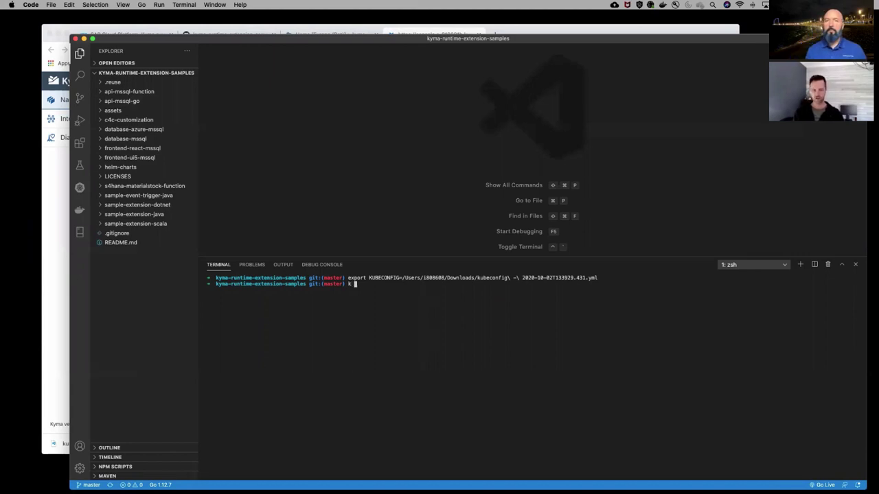
type("config g")
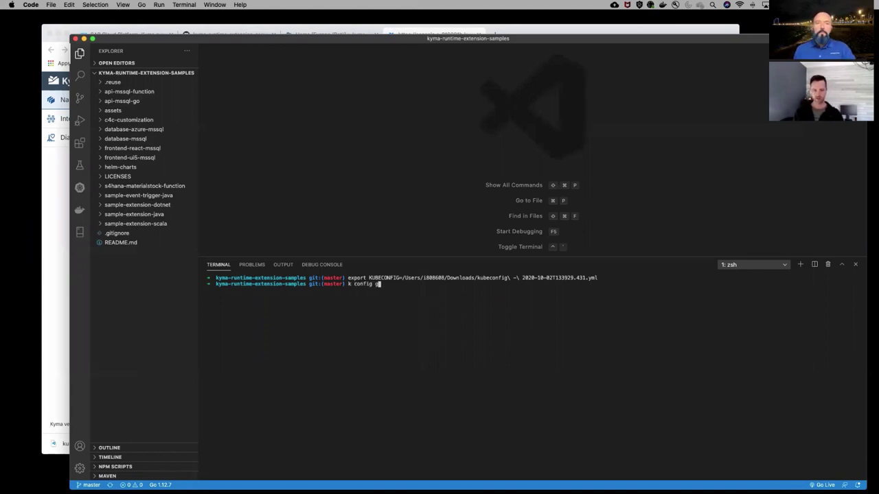
type("texts")
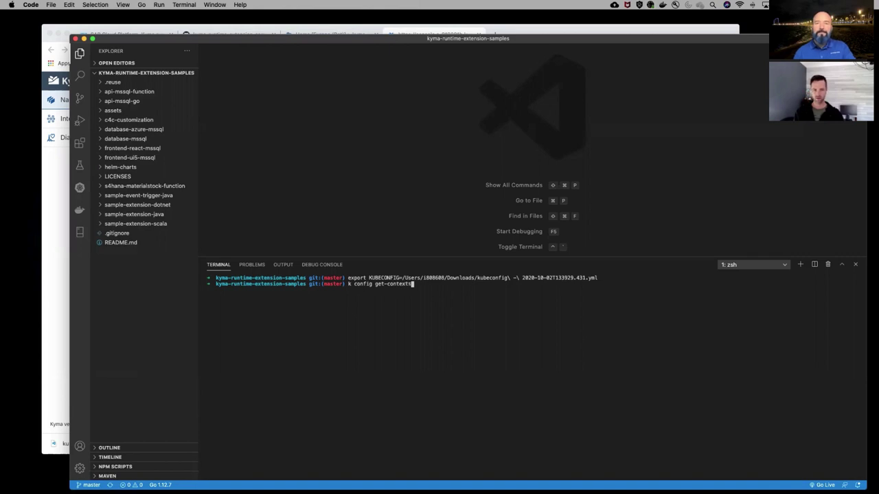
key("Return")
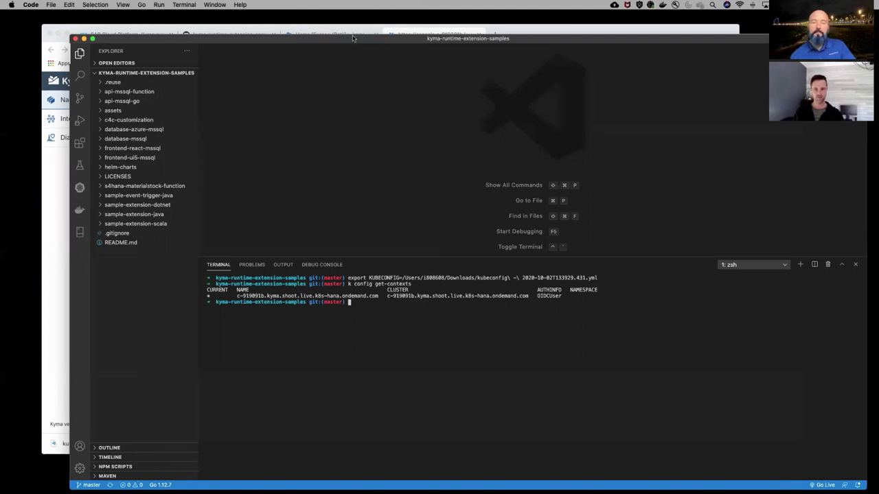
left_click_drag(353, 37, 397, 61)
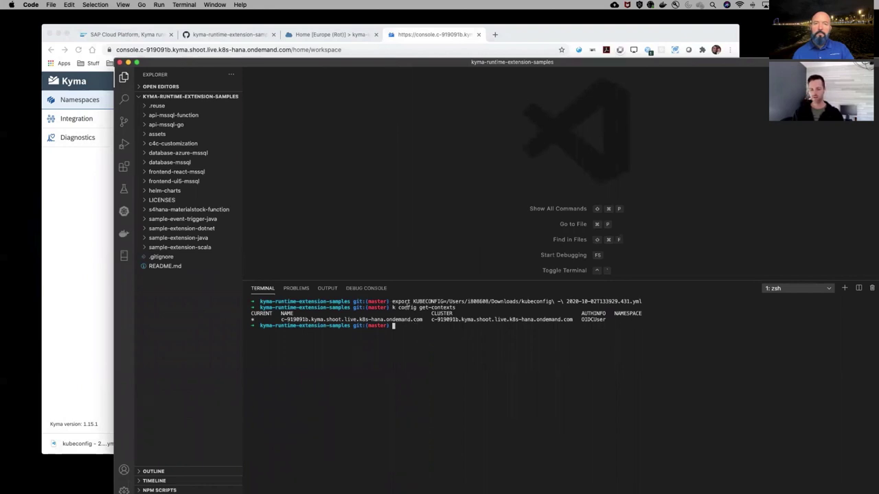
left_click_drag(455, 307, 390, 308)
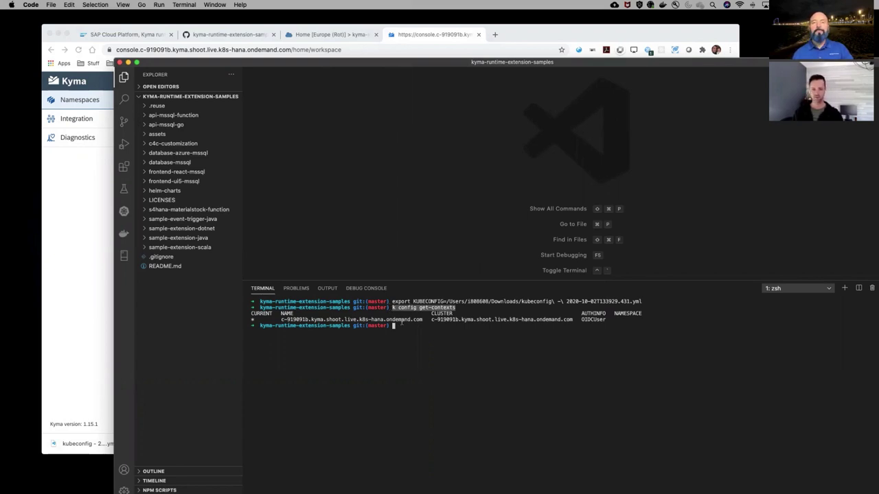
key("super+c")
key("super+v")
key("Left")
key("Left")
key("Left")
key("Left")
key("Left")
key("Left")
key("Left")
key("Left")
key("Left")
key("Left")
key("Left")
key("Left")
key("Left")
key("Left")
key("Left")
key("Left")
key("Left")
key("Left")
key("Left")
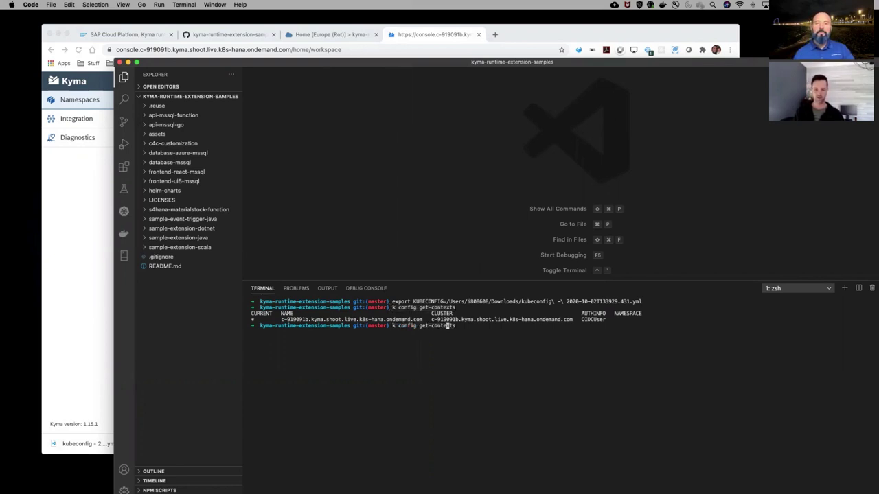
type("ube")
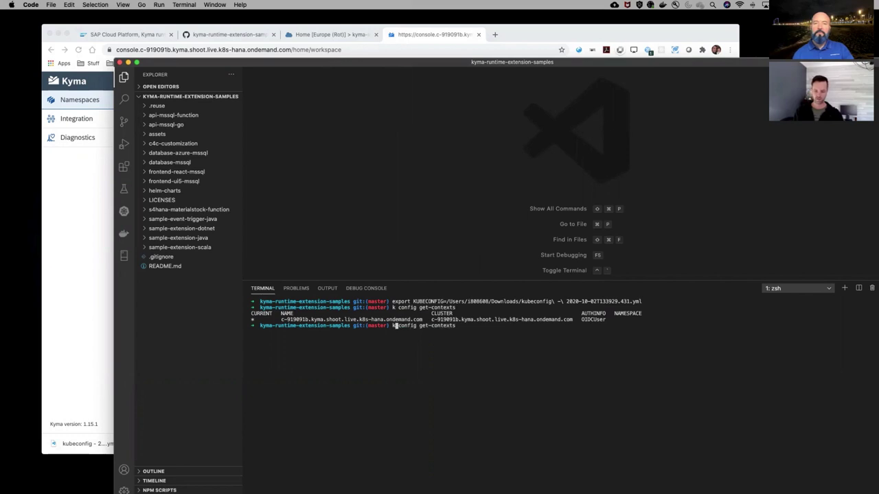
type("ctl")
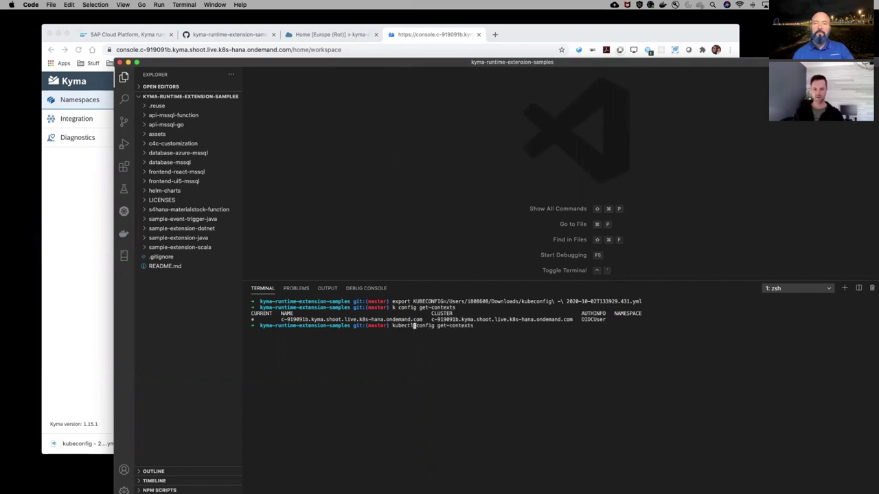
key("Return")
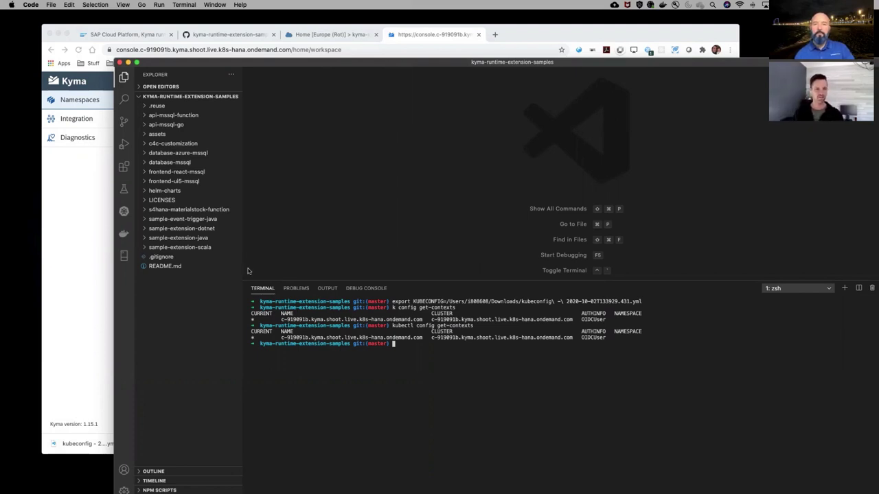
left_click(91, 206)
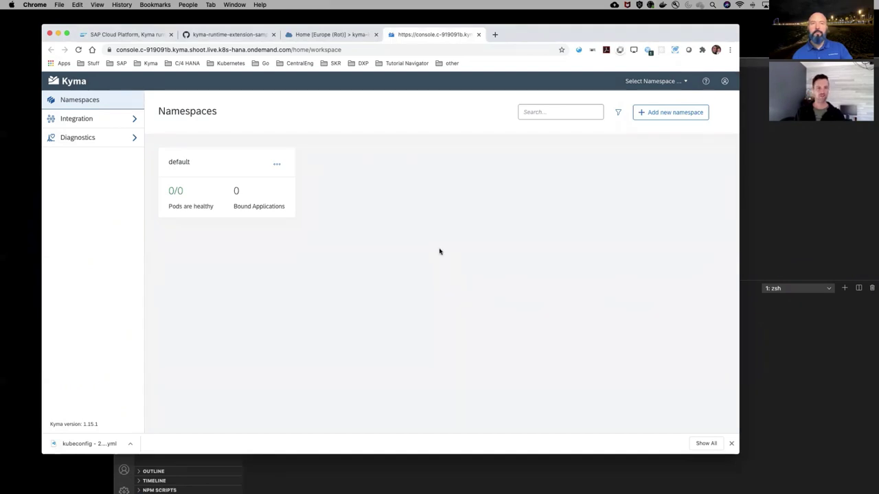
Check the blog's '-n mocks' namespace instruction and the Kyma console, then return to VS Code
left_click(134, 36)
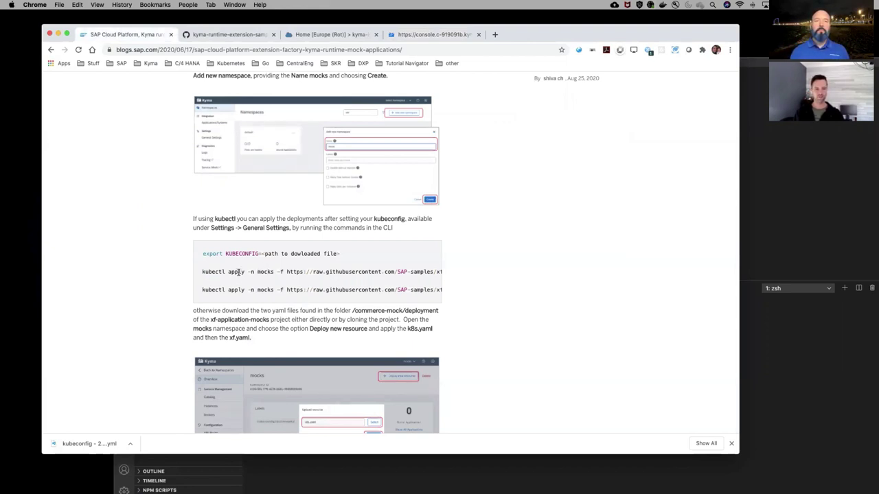
left_click_drag(247, 272, 275, 272)
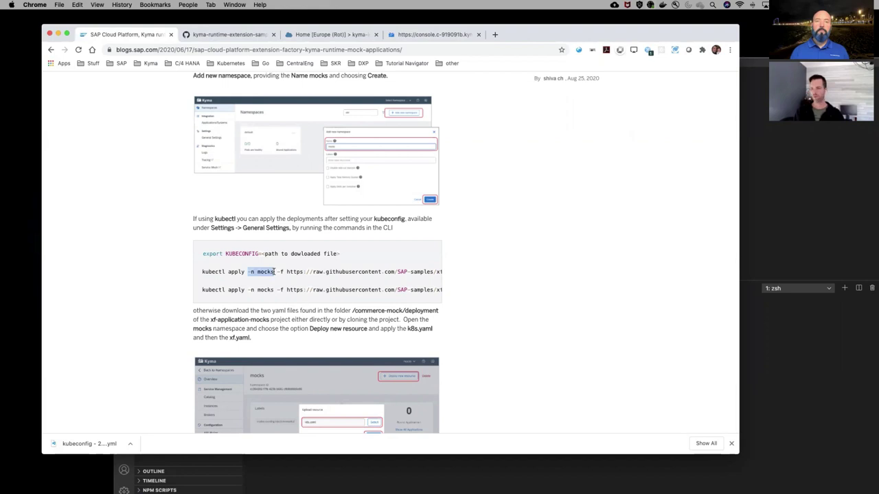
left_click(429, 34)
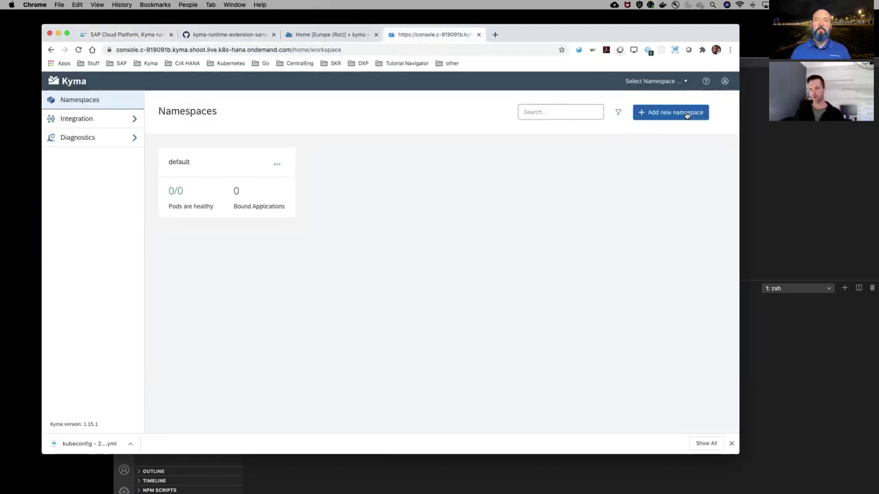
left_click(750, 116)
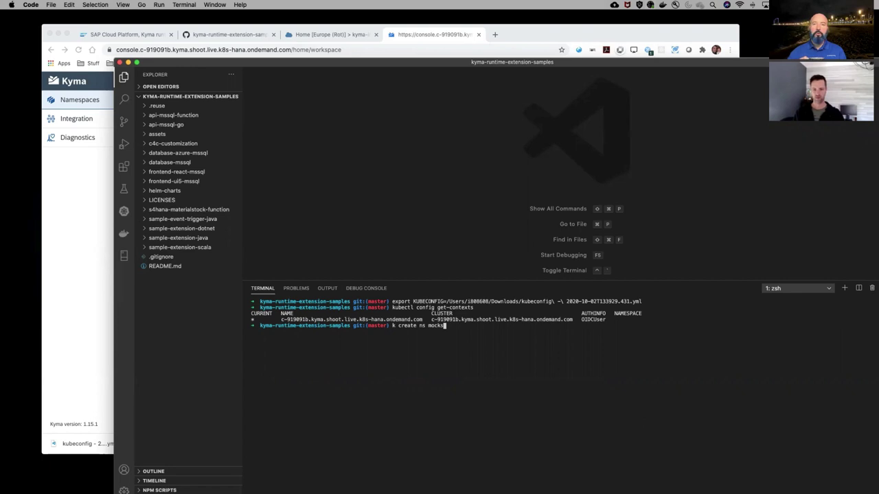
Run 'k create ns mocks' and reload the Kyma Namespaces page to see mocks beside default
key("Return")
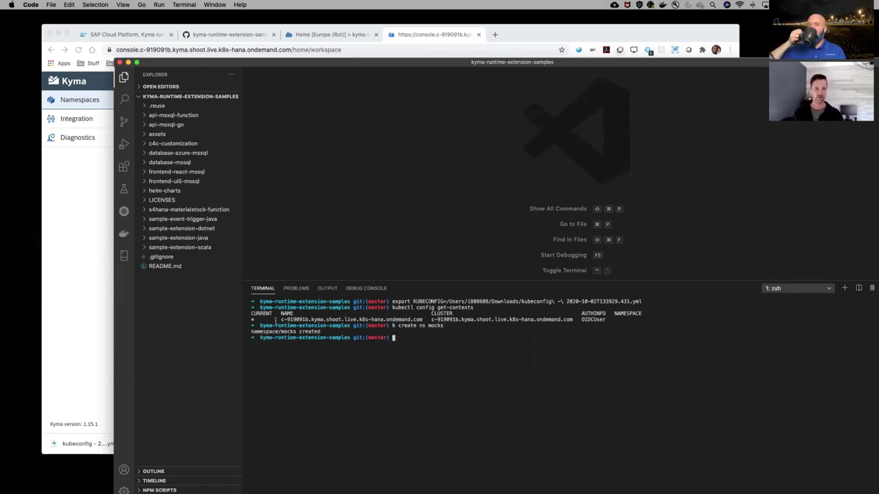
left_click(82, 220)
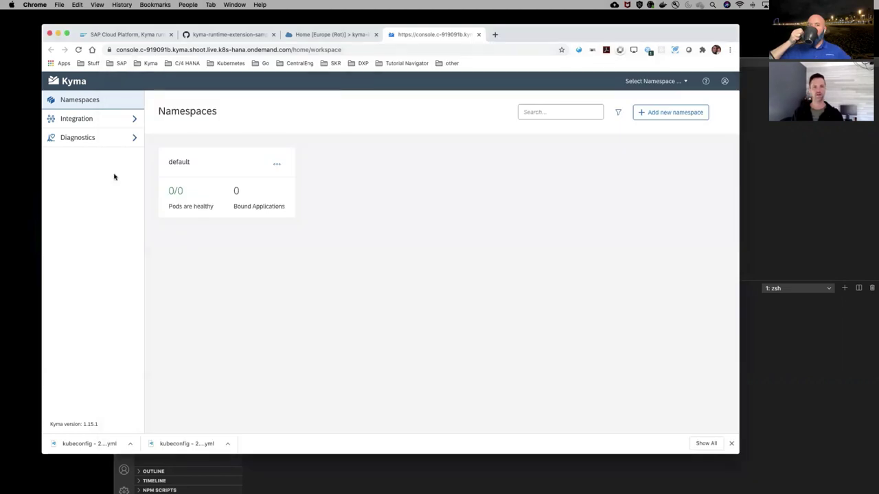
left_click(78, 49)
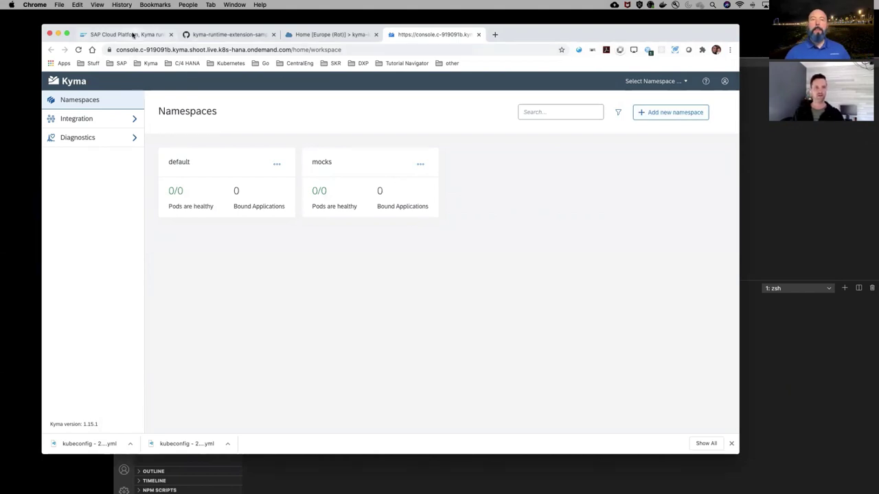
left_click(134, 34)
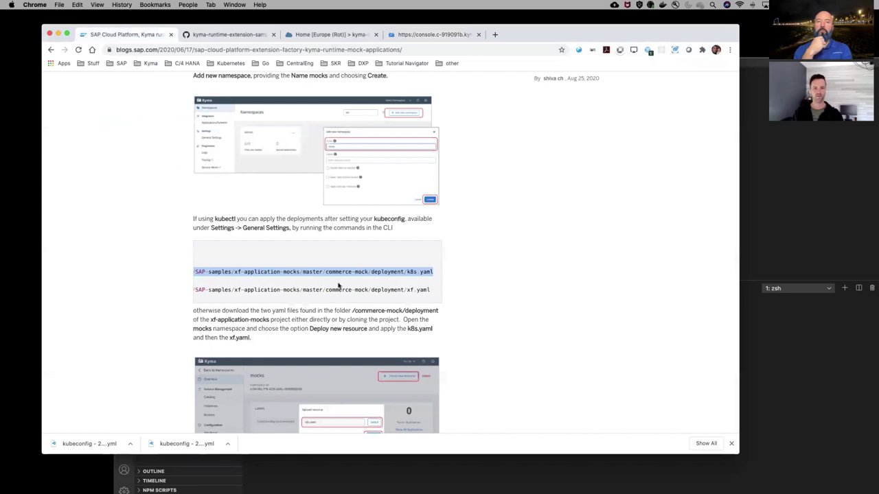
Copy the blog's first kubectl apply command and run it to deploy k8s.yaml into mocks
scroll(338, 286, "left", 5)
left_click(230, 254)
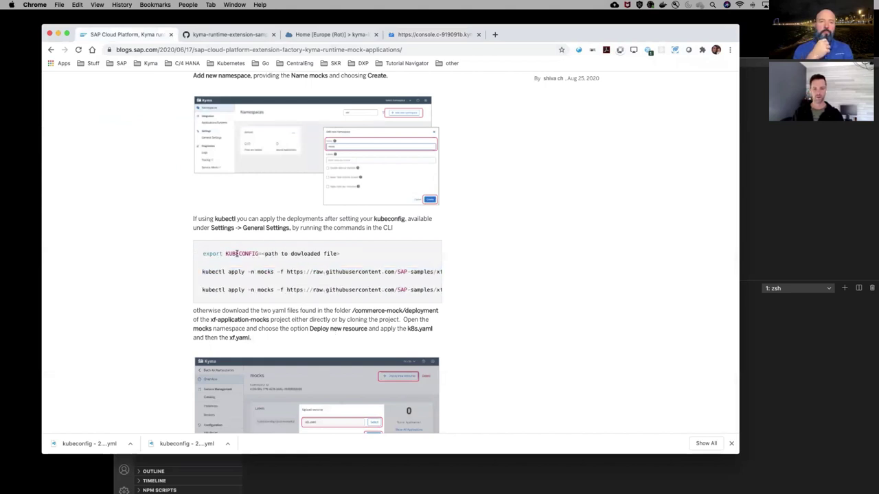
double_click(237, 254)
left_click(267, 270)
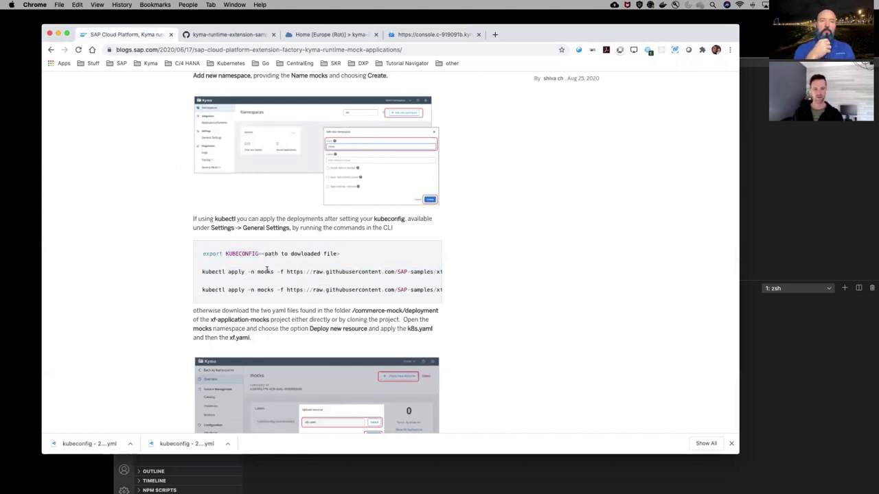
double_click(267, 270)
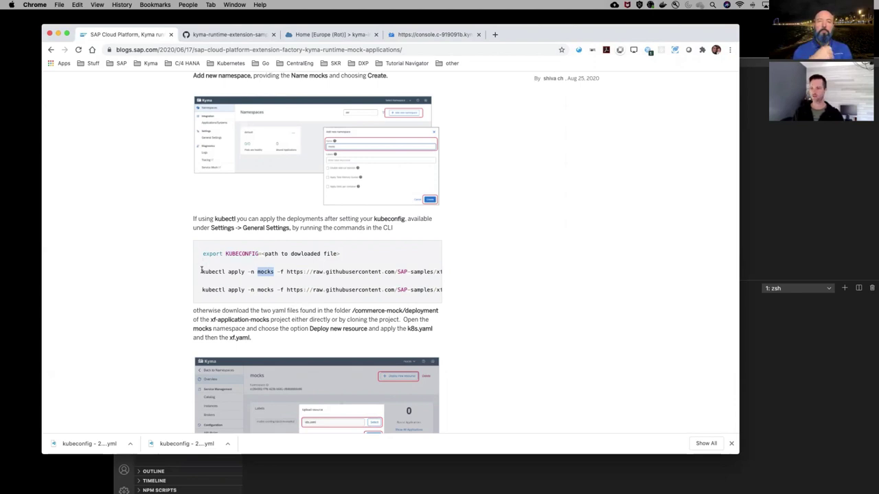
left_click_drag(201, 271, 434, 273)
key("super+c")
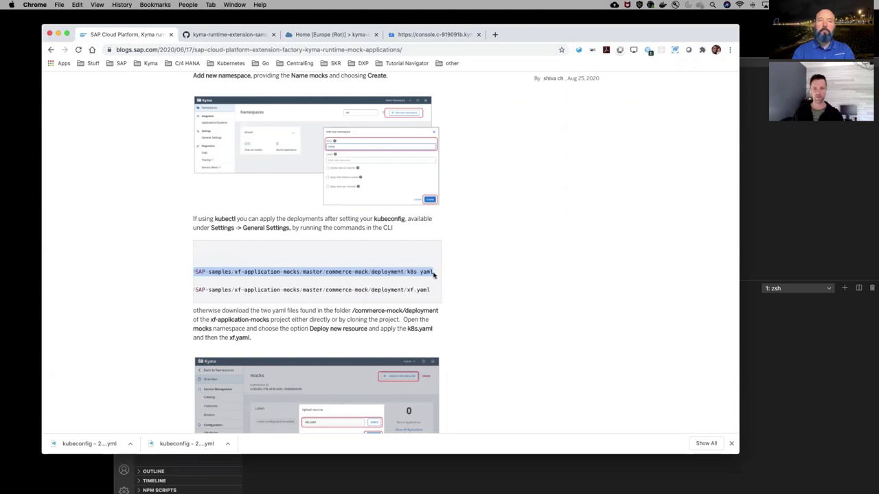
left_click(802, 398)
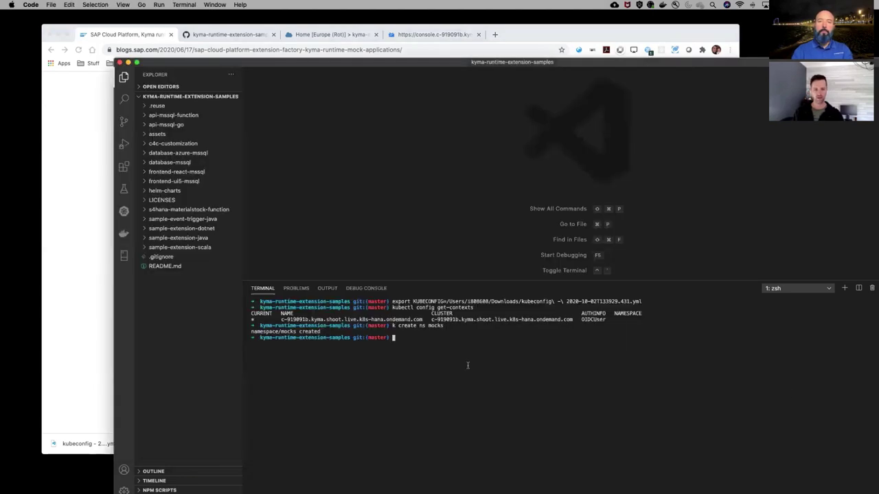
key("super+v")
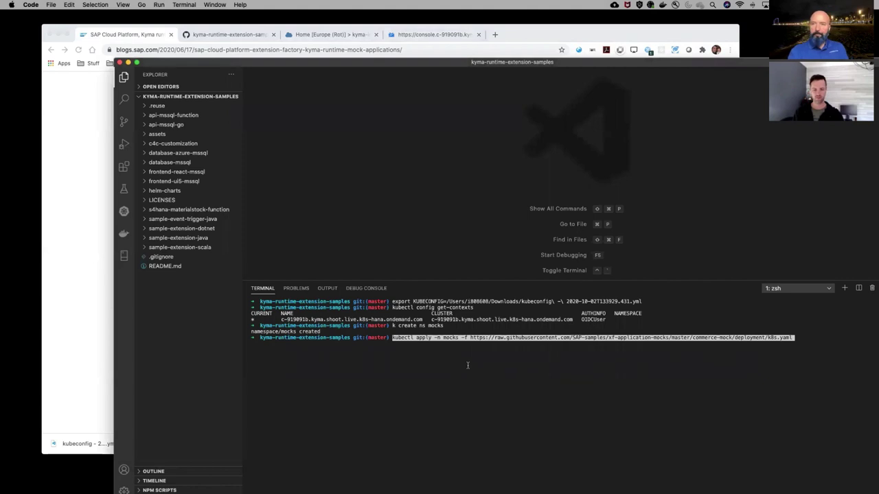
key("Return")
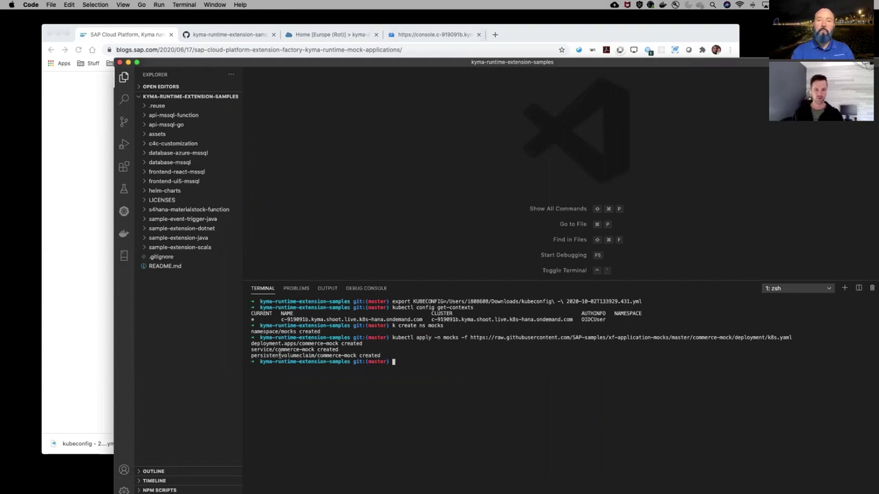
Copy the xf.yaml kubectl apply command from the blog and run it in the terminal
left_click(74, 264)
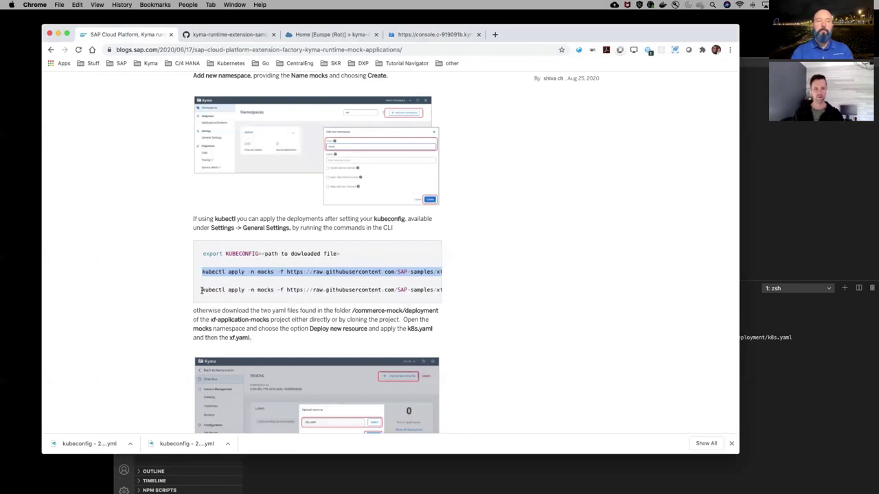
left_click_drag(201, 289, 518, 294)
key("super+c")
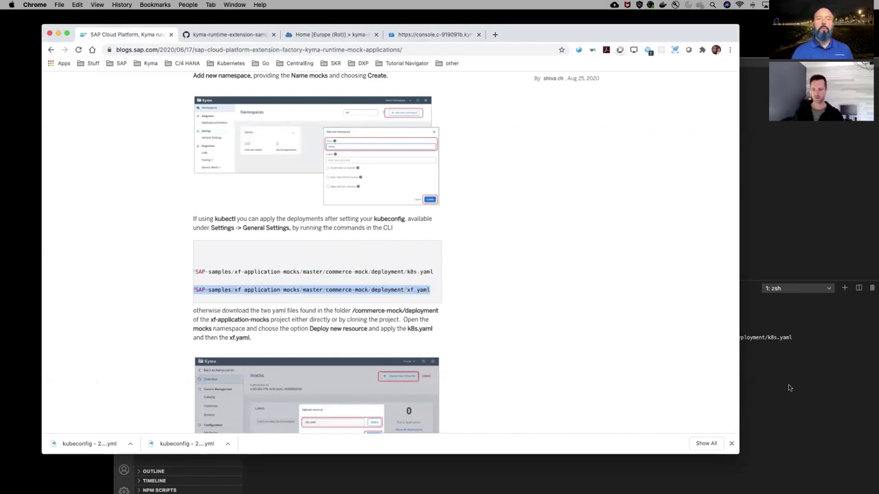
left_click(790, 387)
key("super+v")
key("Return")
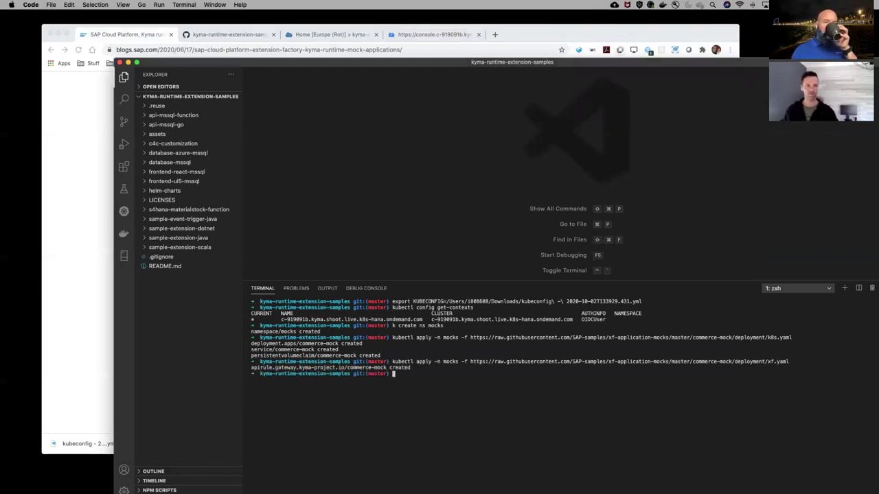
Inspect the mocks namespace's Deployments and Pods in Kyma, where commerce-mock is still initializing
left_click(94, 191)
left_click(319, 37)
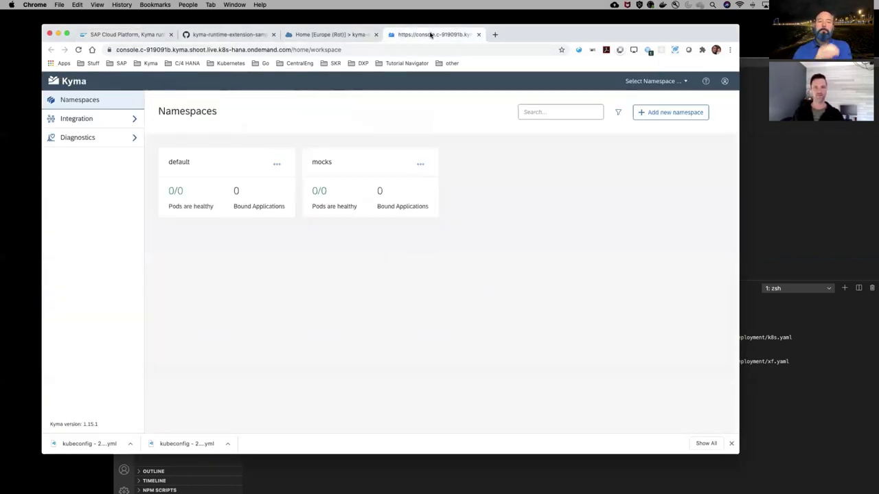
key("ctrl+Tab")
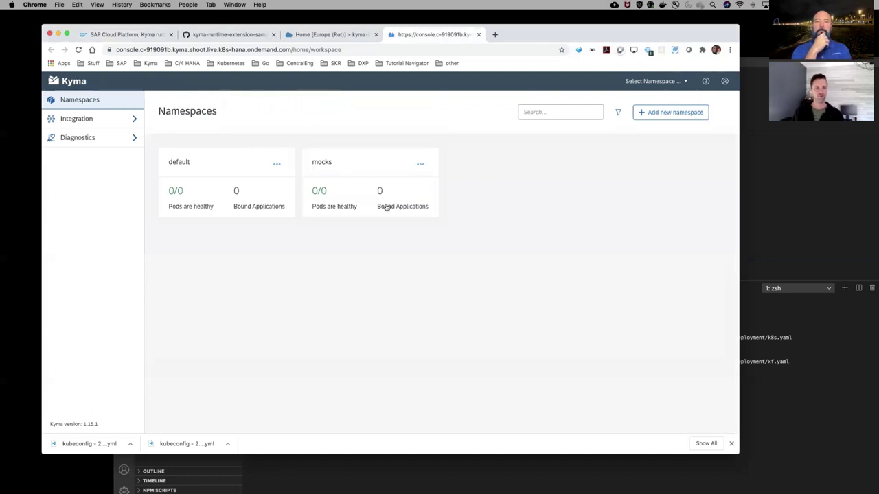
left_click(386, 207)
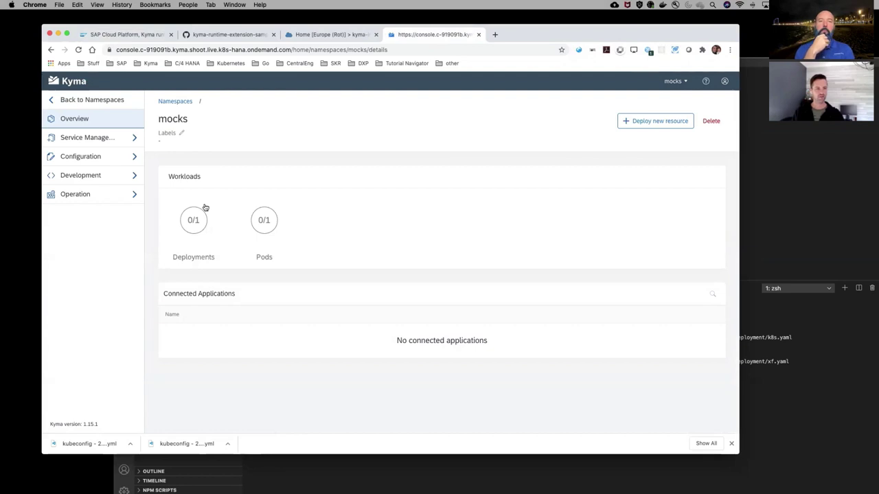
left_click(133, 176)
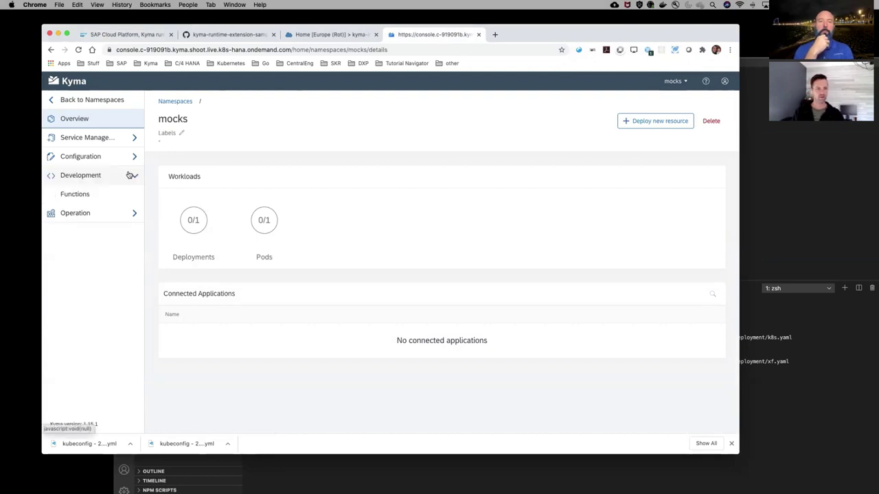
left_click(125, 213)
left_click(85, 234)
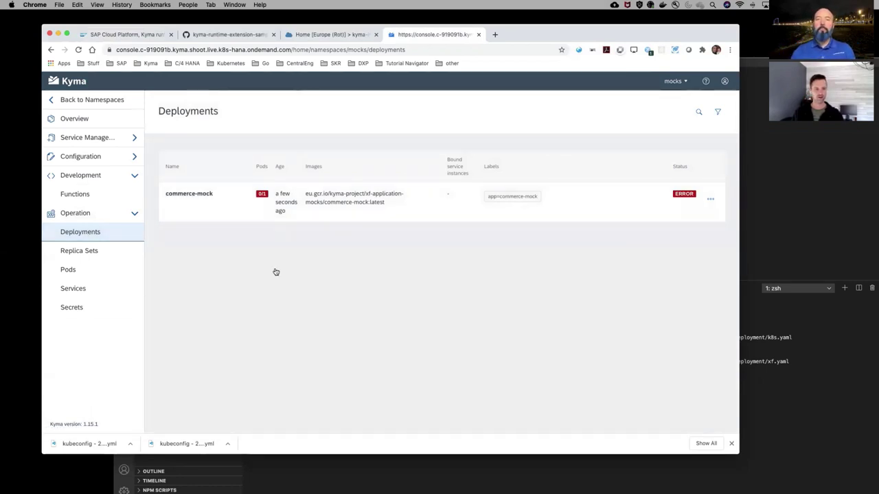
left_click(69, 269)
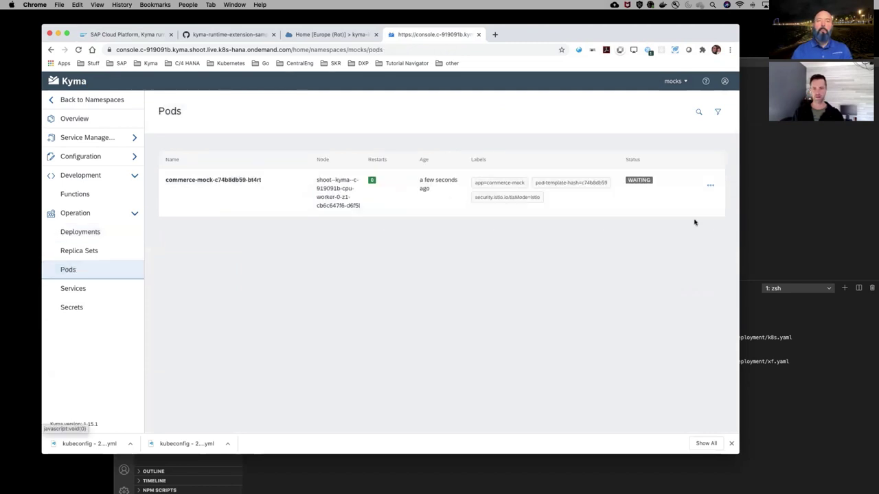
mouse_move(641, 180)
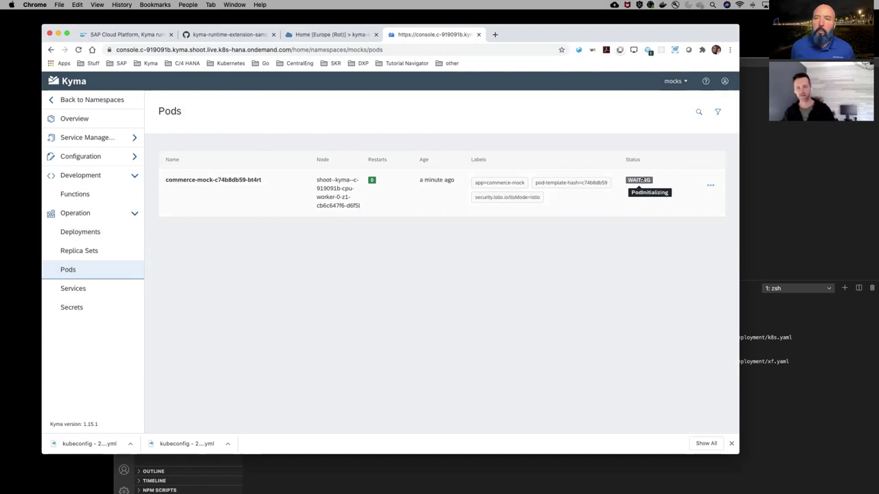
left_click(738, 409)
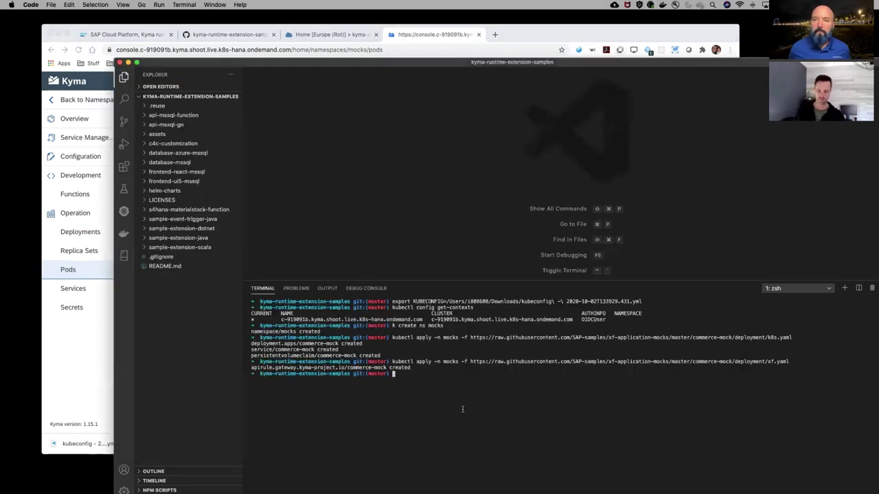
Run 'k get pods -n mocks' and copy the commerce-mock pod name
type("k ")
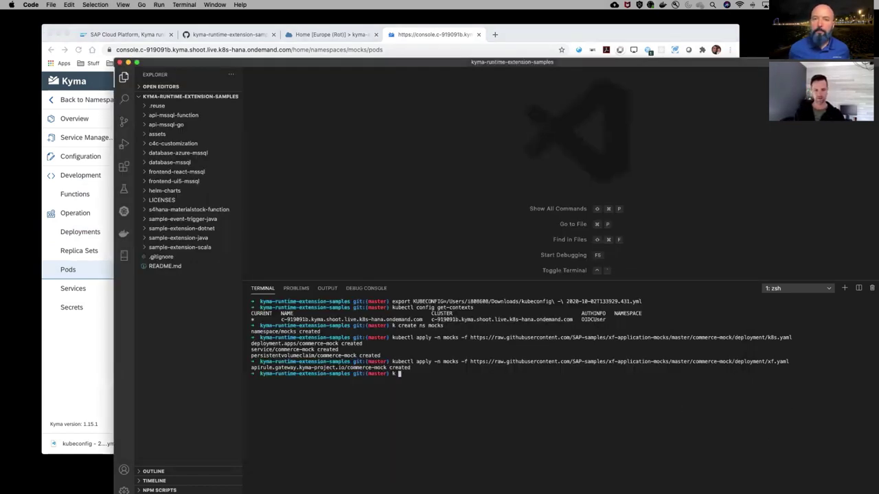
type("get pods")
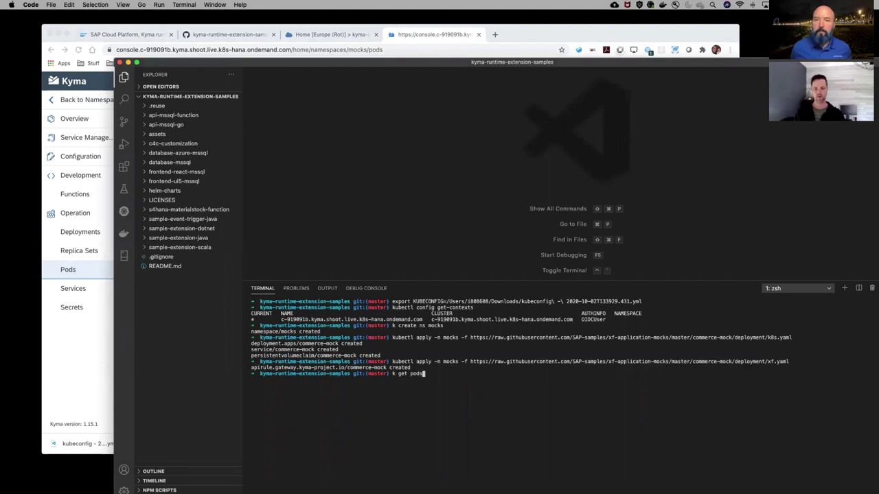
type(" -n mocks")
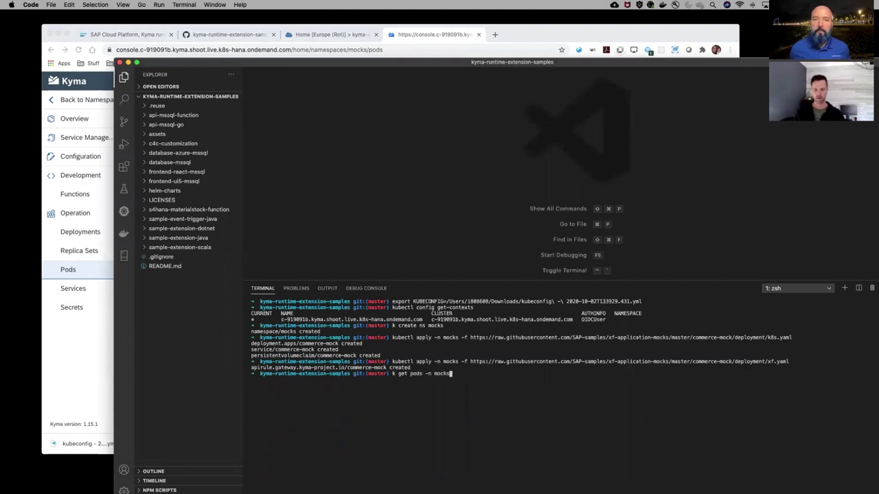
key("Return")
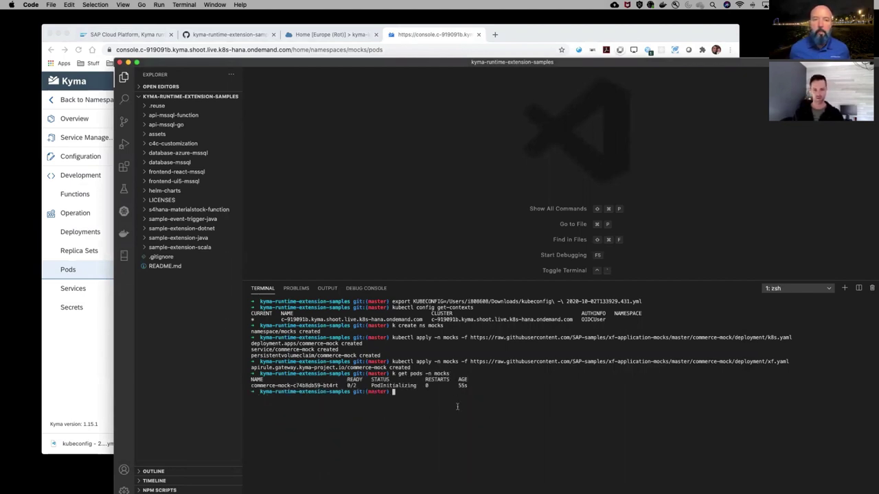
left_click_drag(341, 385, 251, 386)
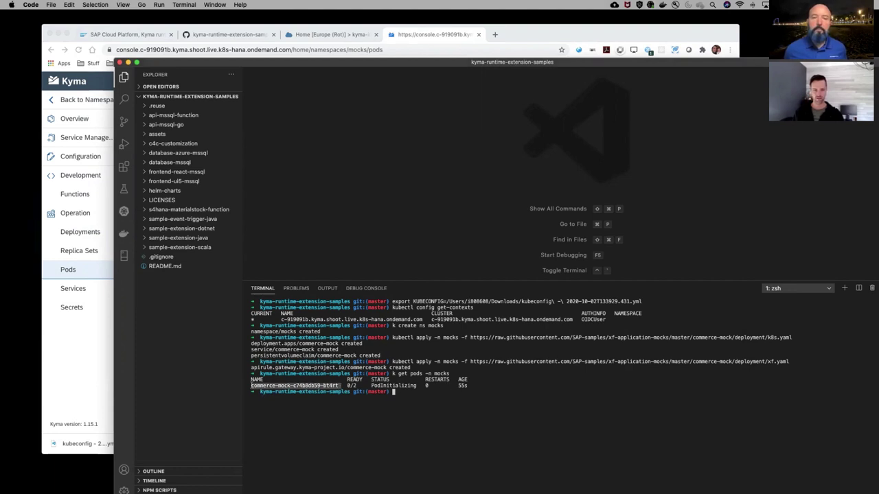
Run 'k logs <pod> -n mocks', then rerun it with '-c commerce-mock' added
left_click(415, 399)
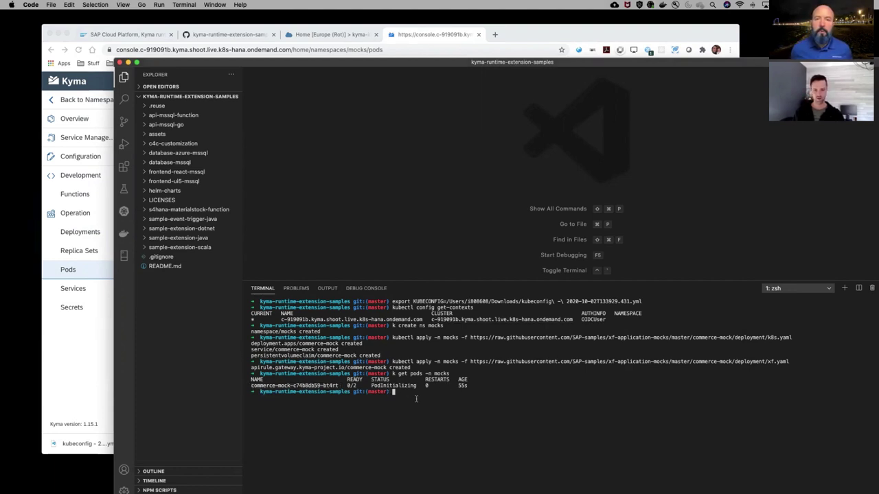
type("k logs")
key("super+v")
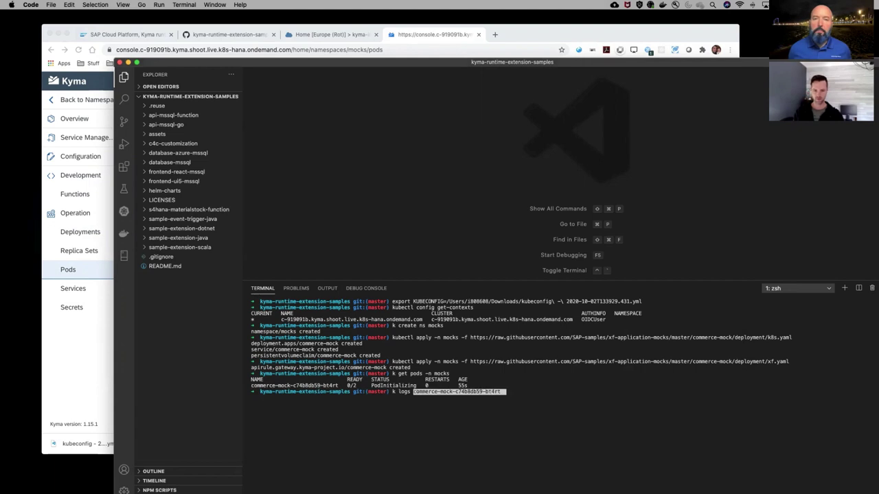
type("-n")
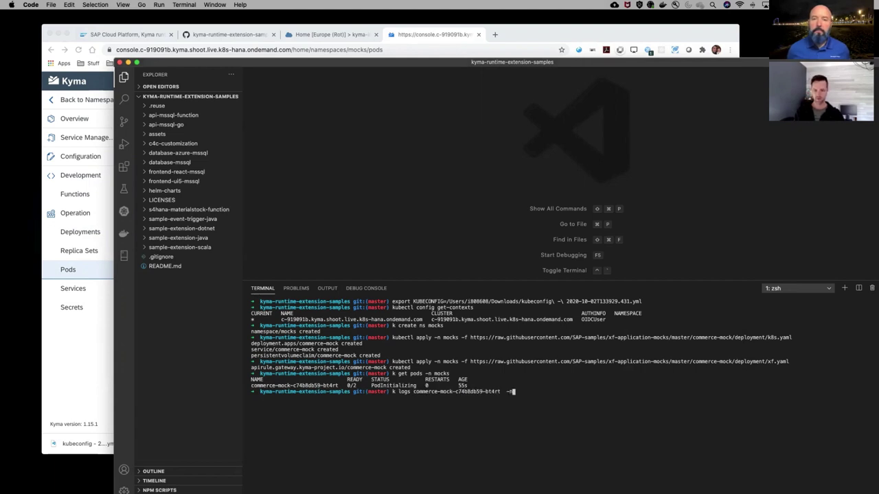
type(" mocks")
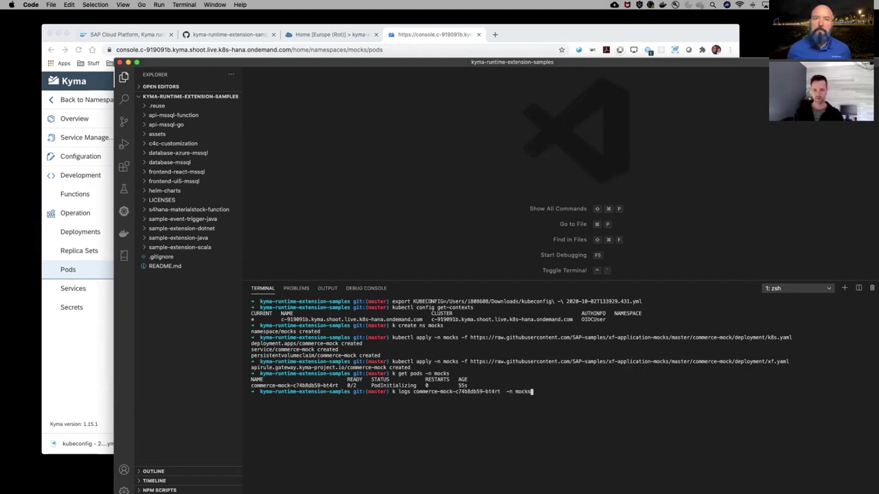
key("Return")
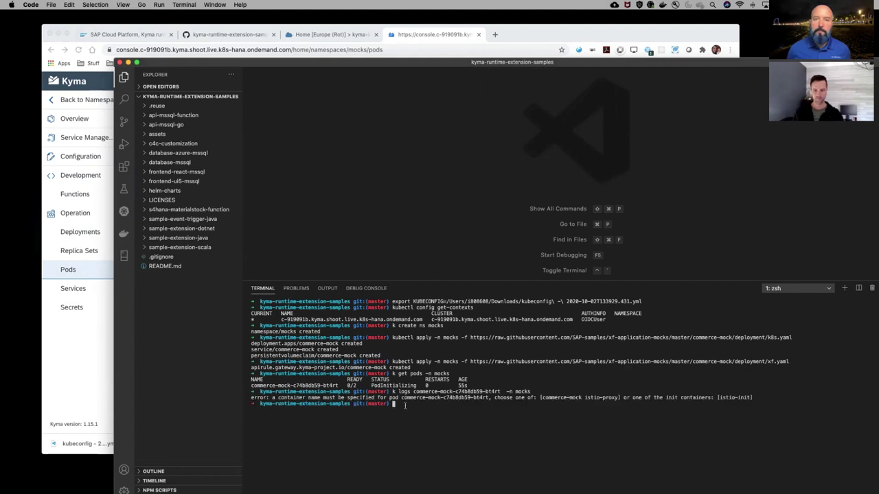
key("Up")
type("-c ")
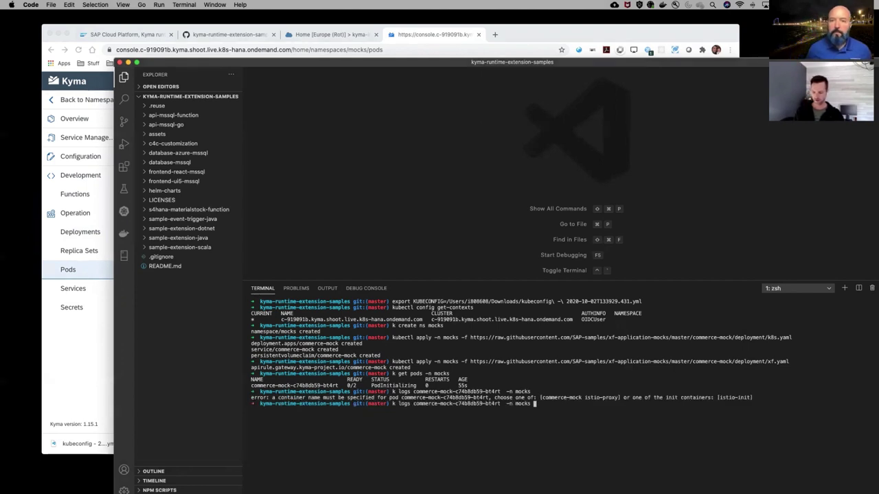
type("com")
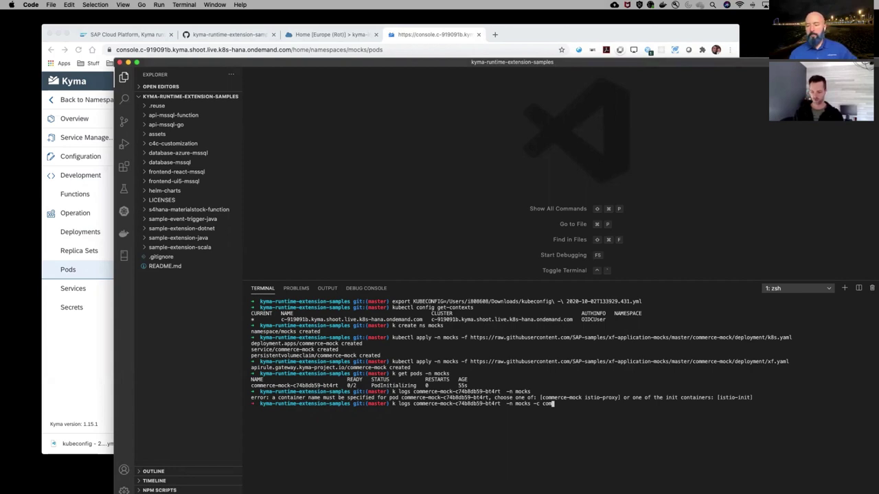
key("Tab")
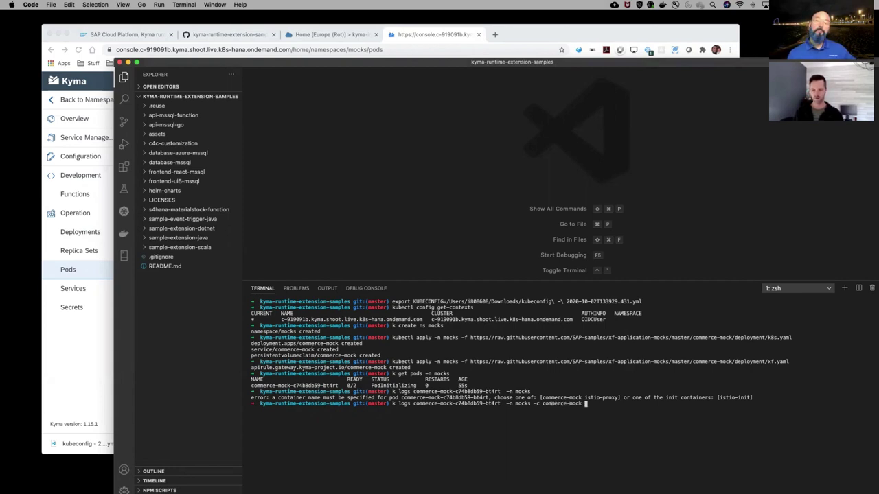
key("Return")
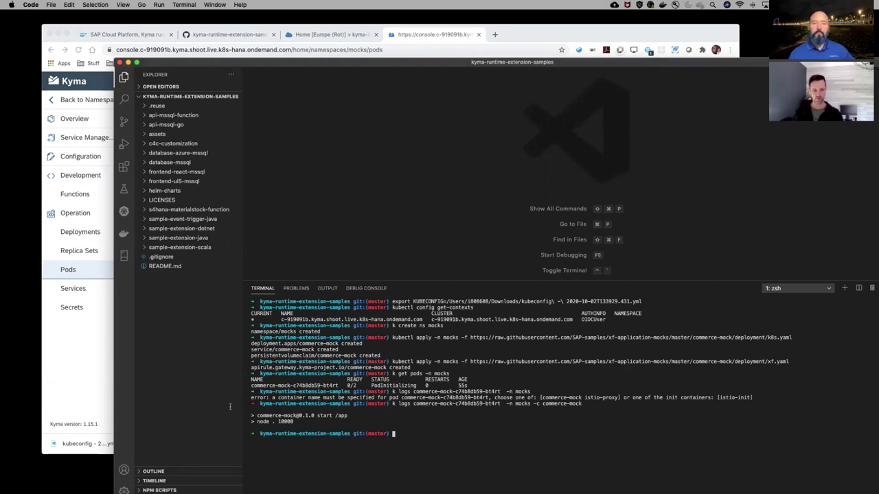
Open the commerce-mock pod's logs in the Kyma console and read through them
left_click(93, 338)
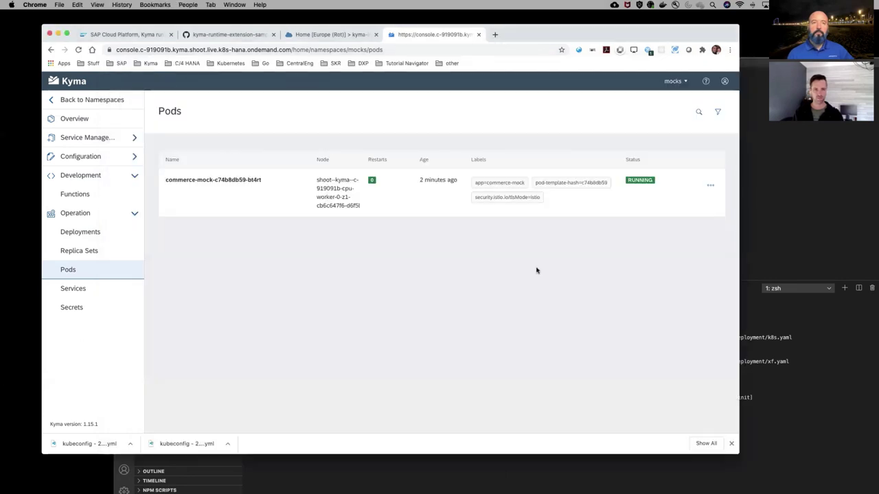
left_click(711, 187)
left_click(674, 200)
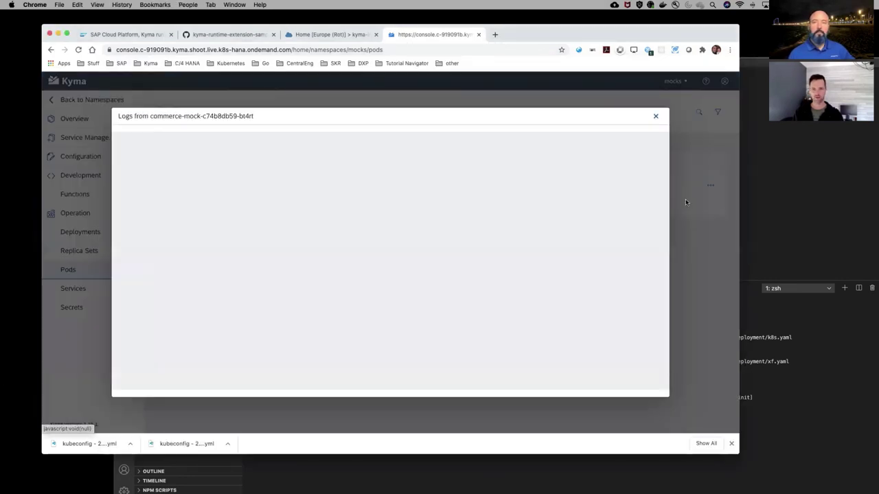
scroll(379, 279, "down", 1)
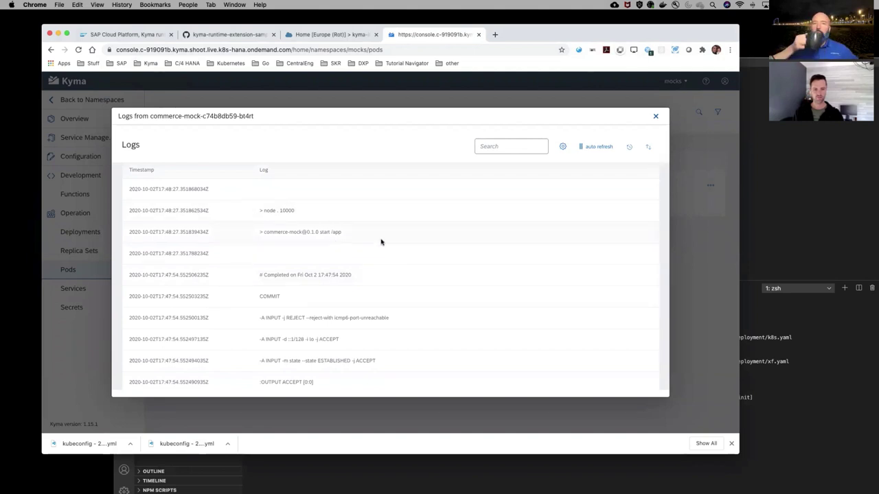
scroll(380, 241, "down", 1)
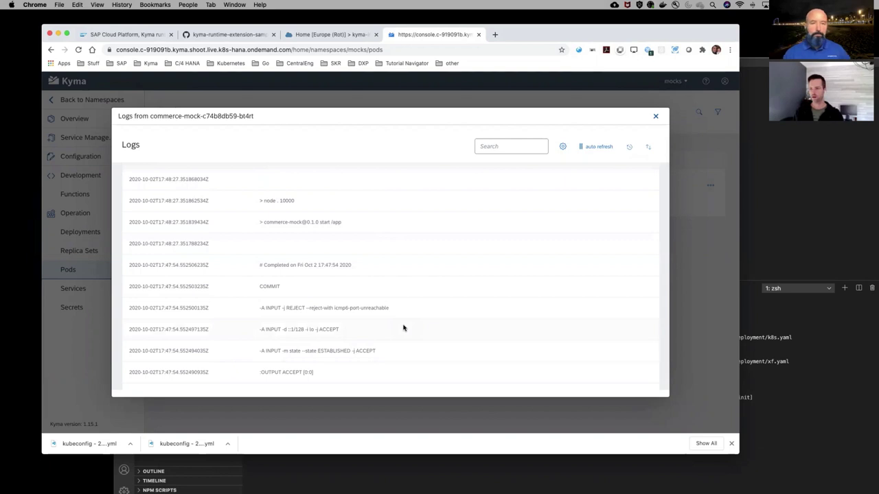
scroll(268, 307, "down", 1)
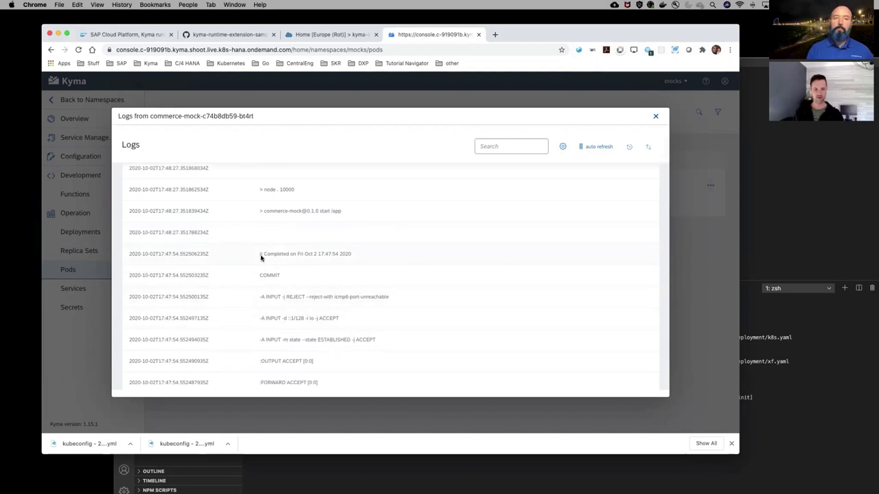
scroll(278, 352, "up", 5)
scroll(298, 334, "down", 5)
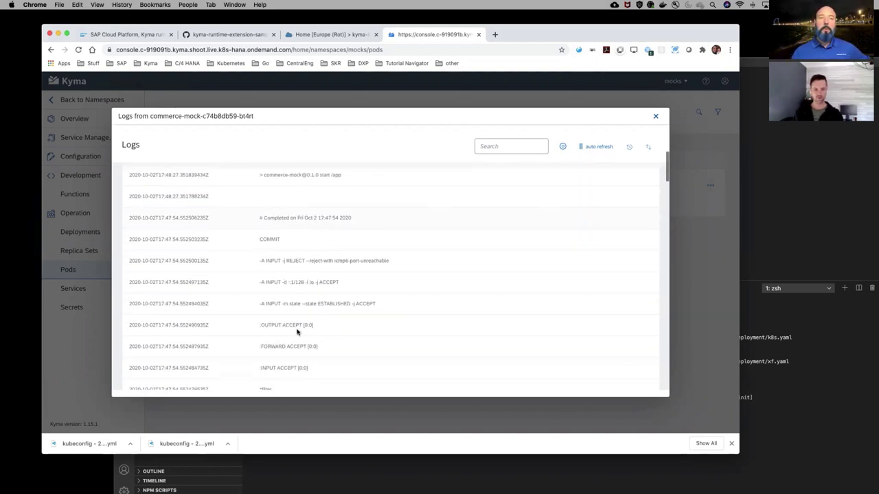
scroll(316, 302, "up", 10)
scroll(348, 257, "down", 10)
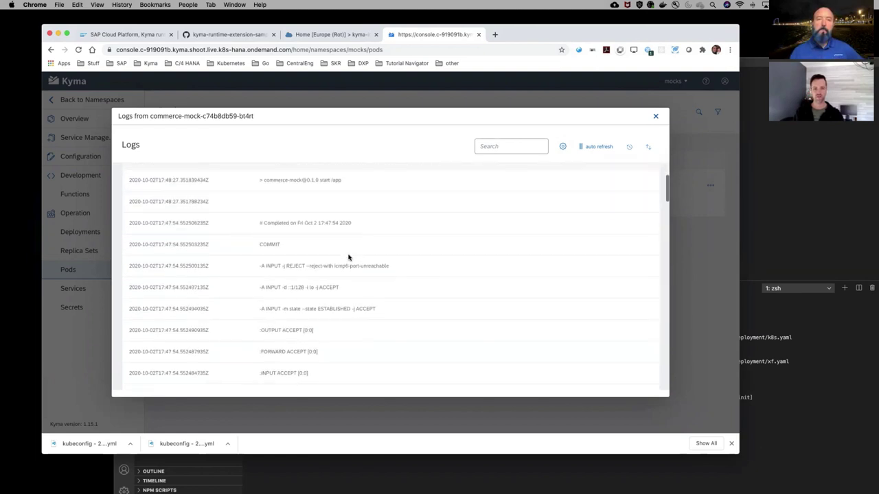
scroll(348, 257, "up", 4)
right_click(348, 258)
left_click(338, 257)
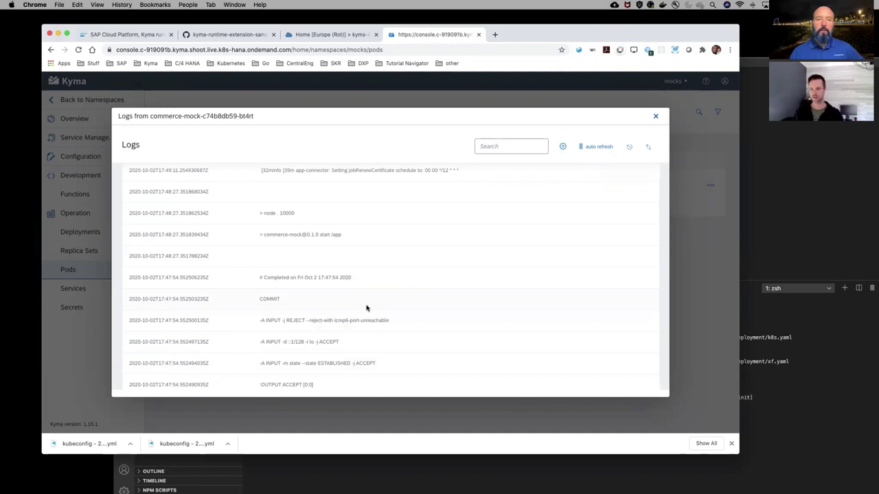
scroll(395, 245, "up", 10)
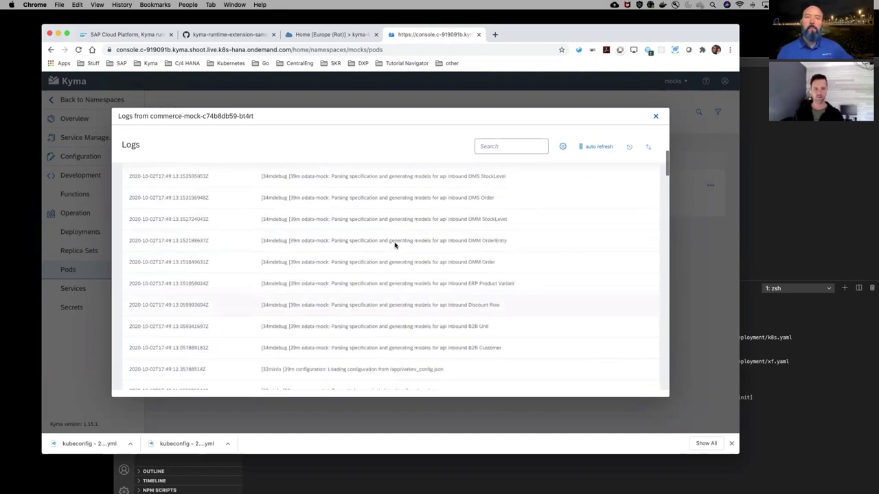
scroll(395, 245, "up", 2)
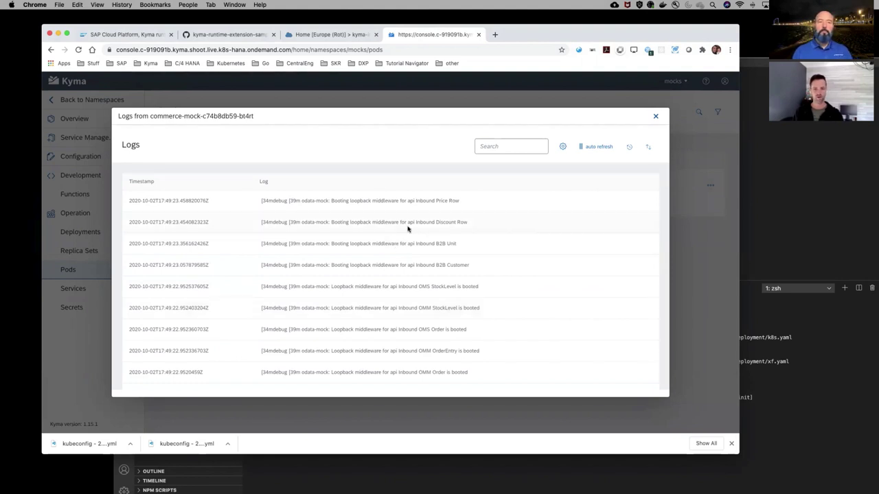
Rerun the commerce-mock logs command in the terminal, then close the Kyma pod logs dialog
left_click(798, 384)
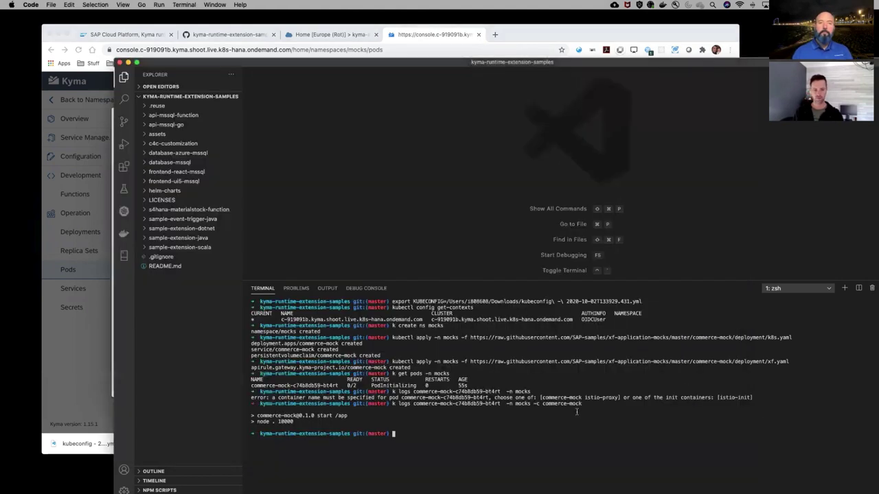
key("Up")
key("Return")
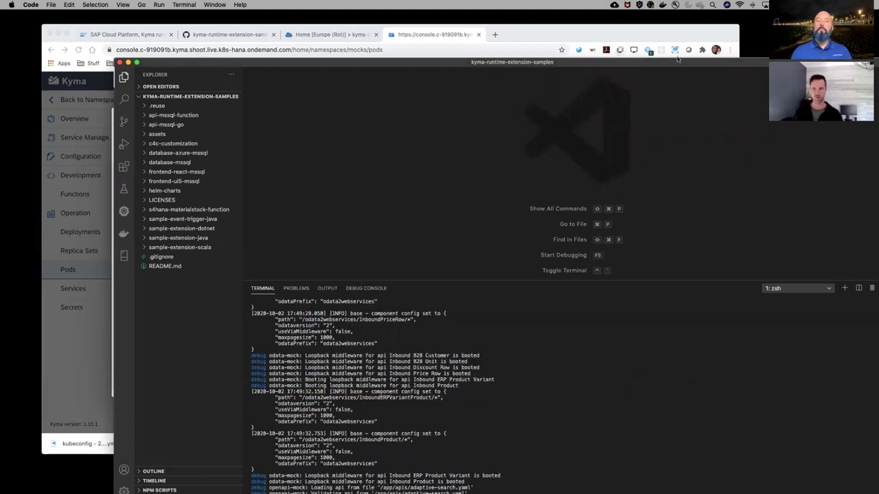
left_click_drag(673, 61, 635, 40)
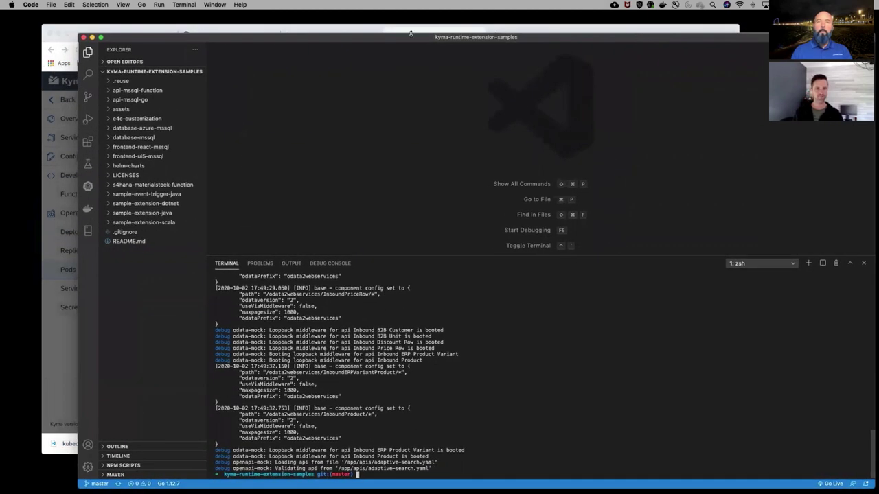
left_click(580, 28)
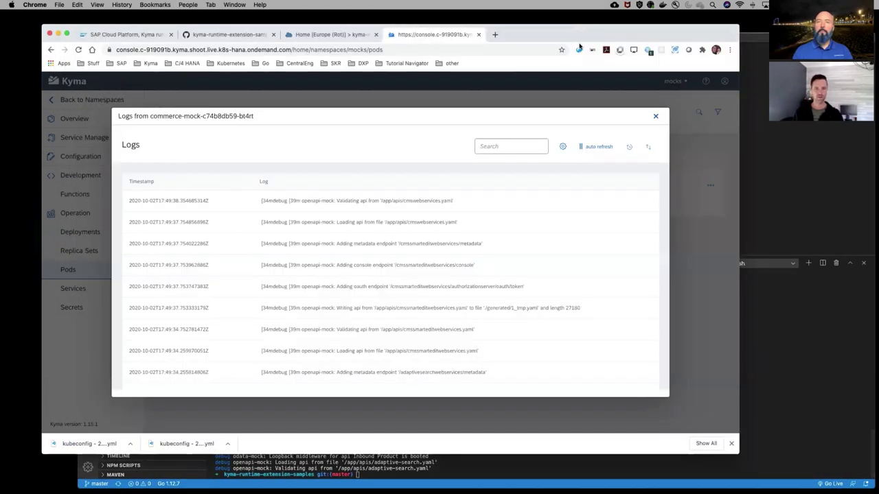
left_click(655, 116)
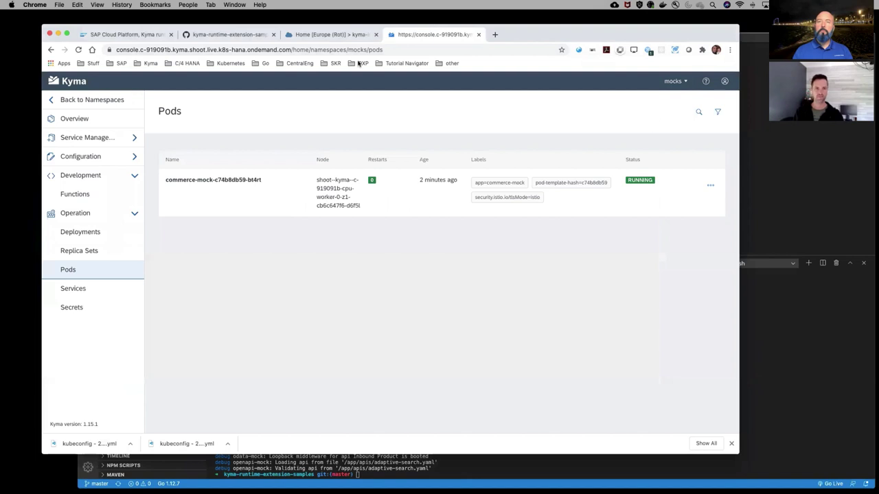
In the Cockpit, go up to the kyma-integration global account and open System Landscape > Systems
left_click(324, 35)
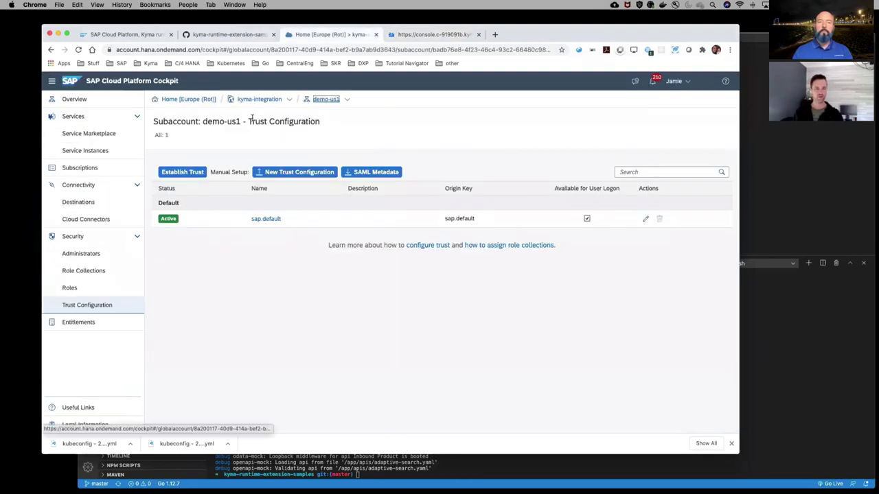
left_click(267, 101)
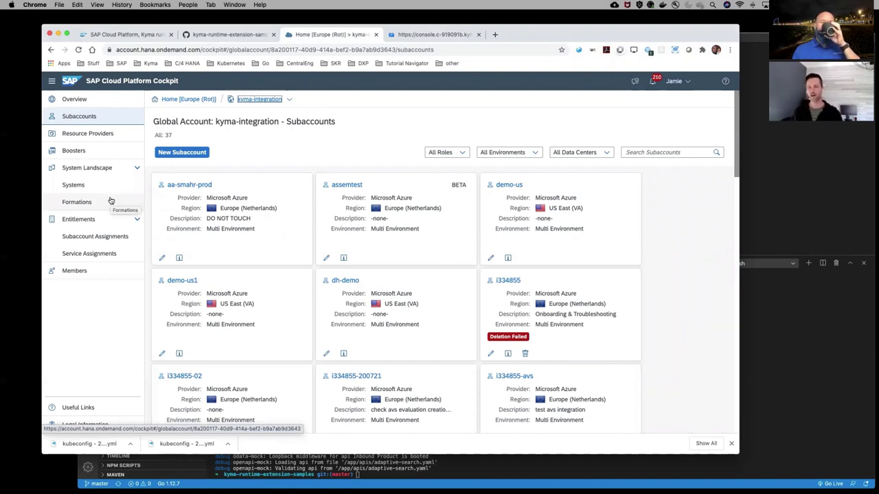
left_click(74, 186)
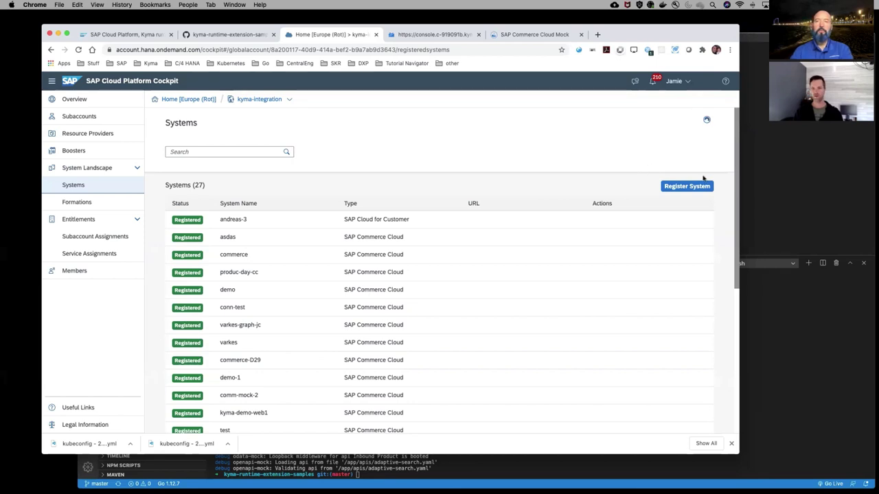
Register SAP Commerce Cloud system 'devtober-comm' and copy its connection token
left_click(685, 187)
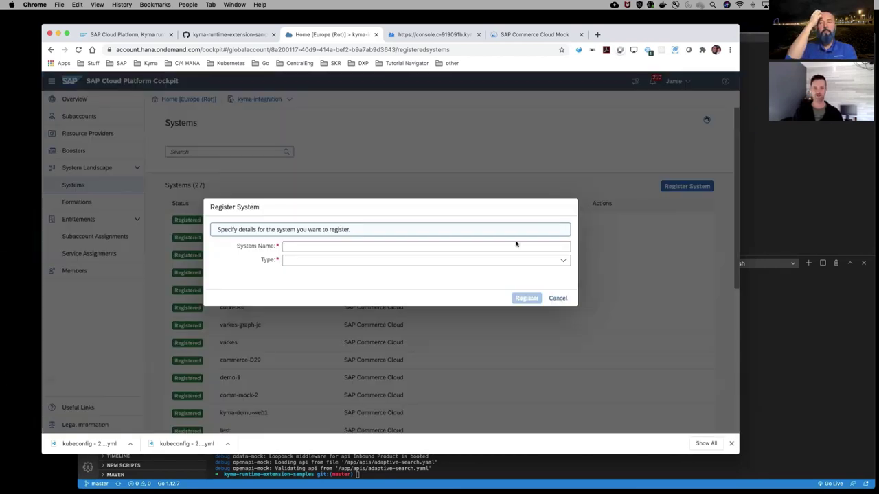
type("devtober-")
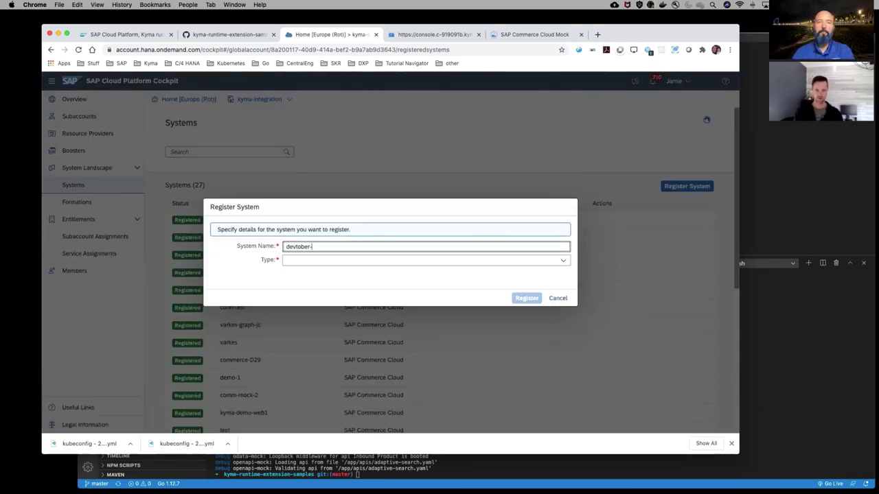
type("comm")
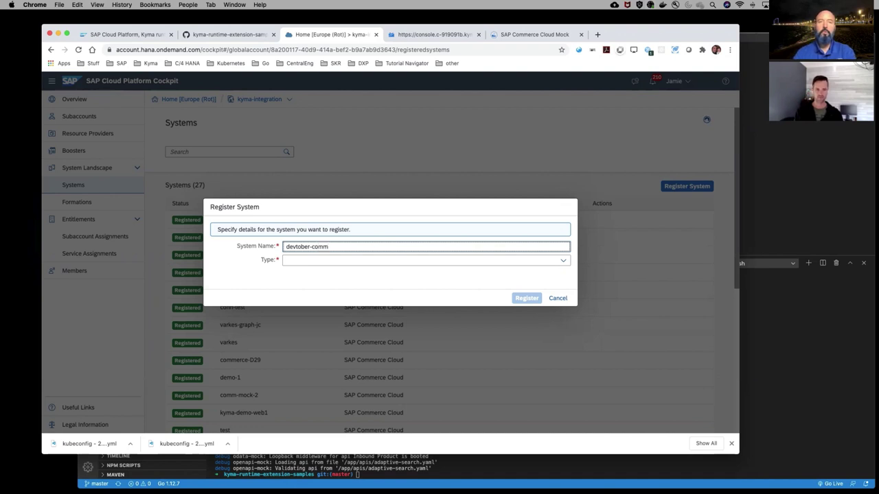
left_click(565, 263)
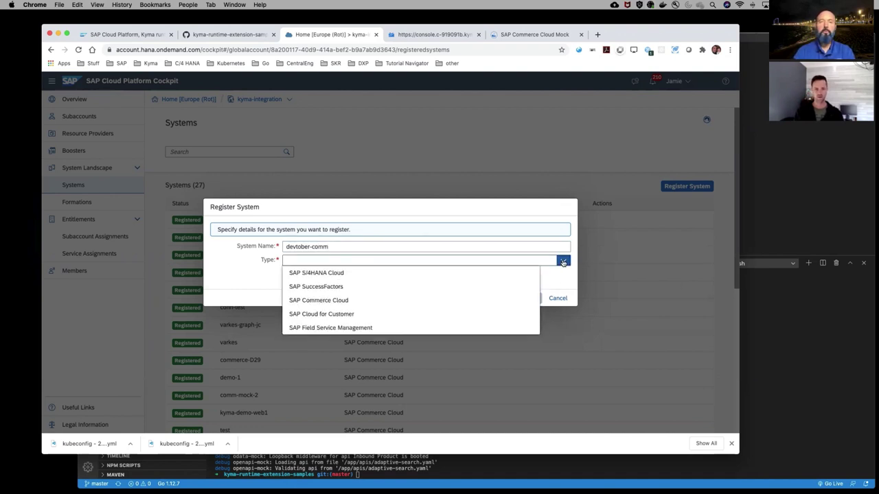
left_click(344, 300)
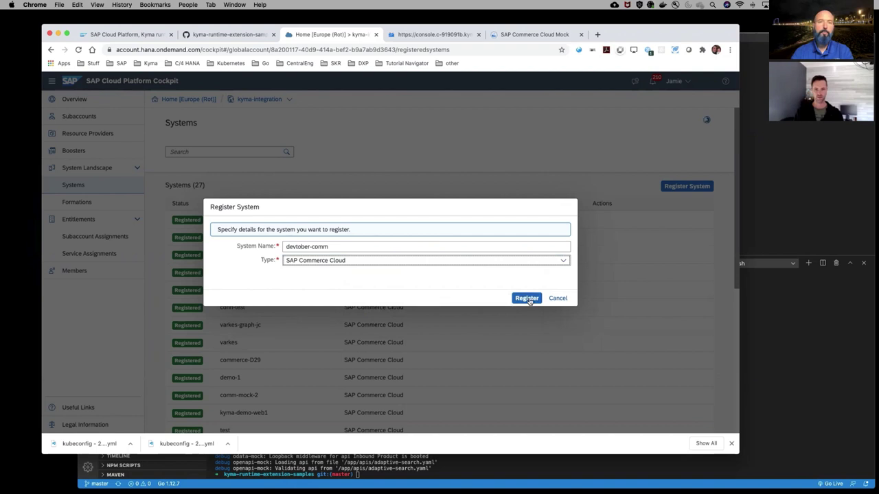
left_click(527, 299)
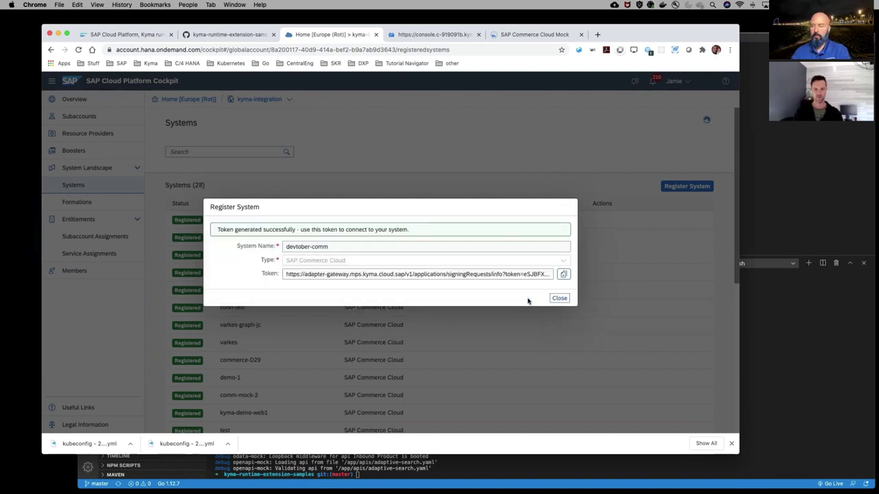
left_click(563, 274)
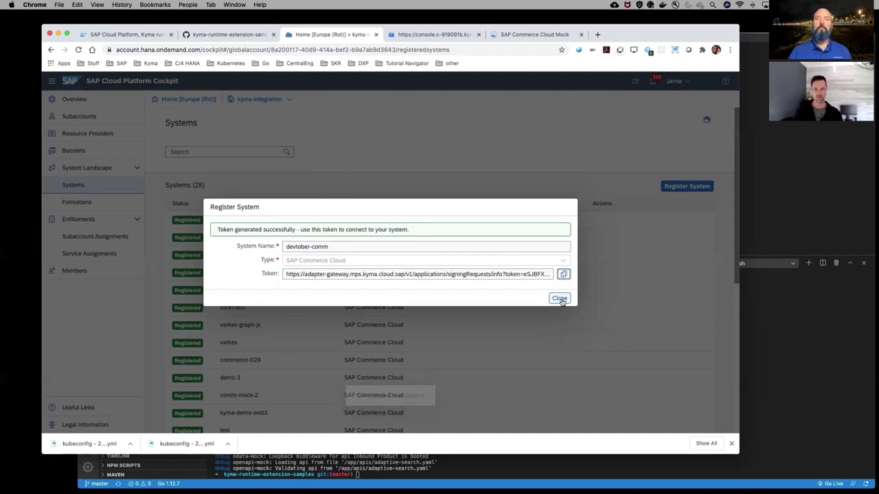
left_click(560, 300)
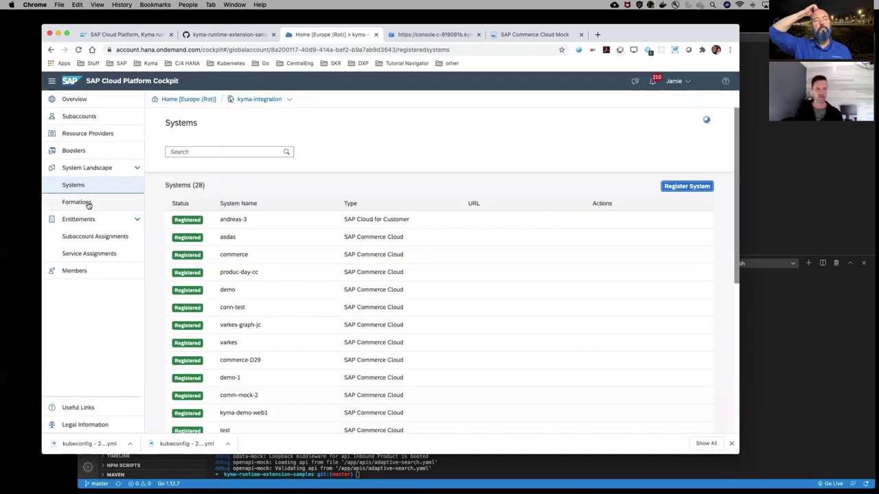
left_click(88, 203)
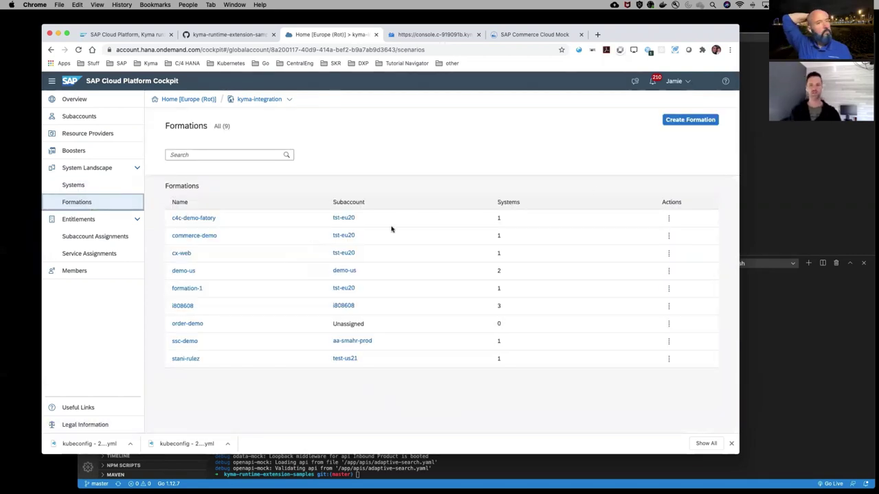
Create formation 'devtober' for subaccount demo-us1 including the devtober-comm system
left_click(690, 120)
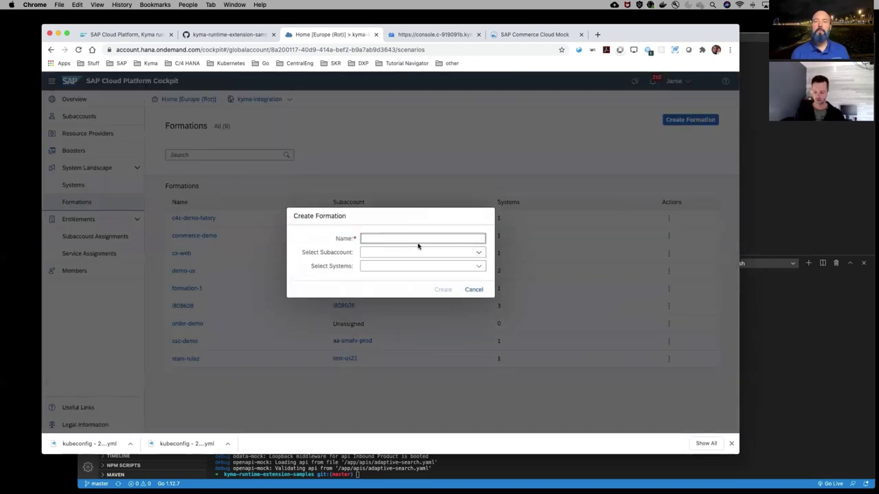
type("d")
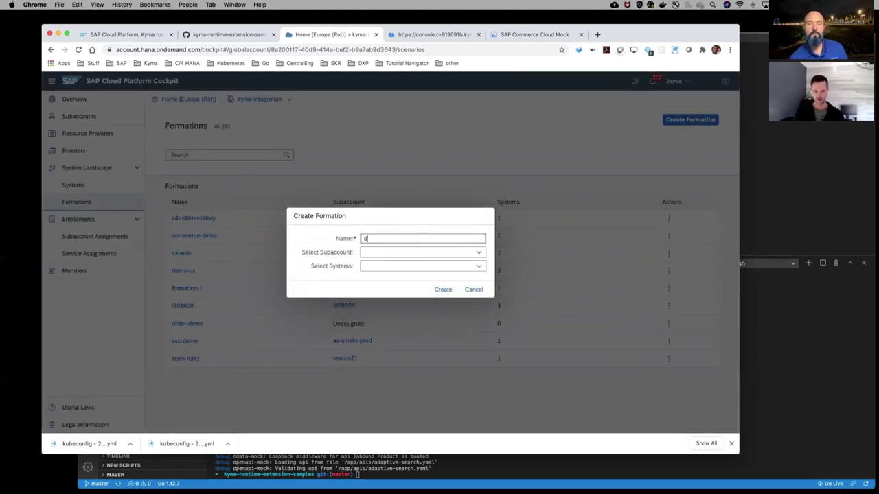
type("evtober")
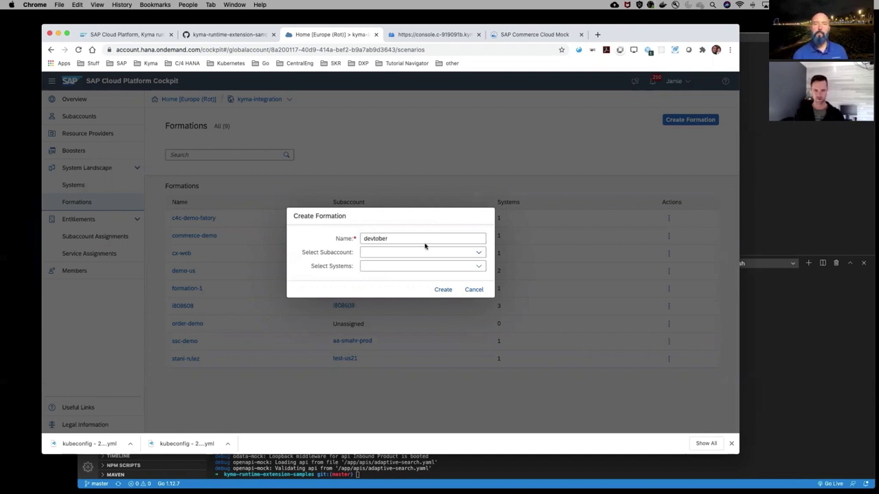
left_click(478, 252)
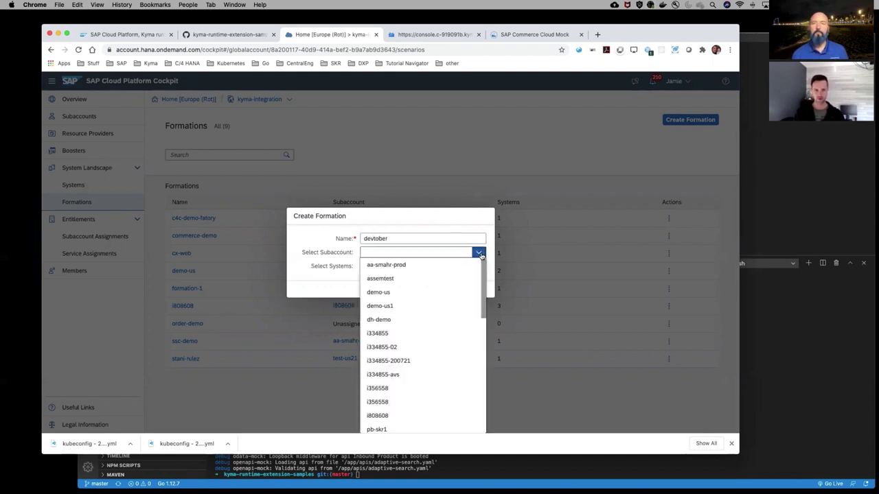
left_click(422, 305)
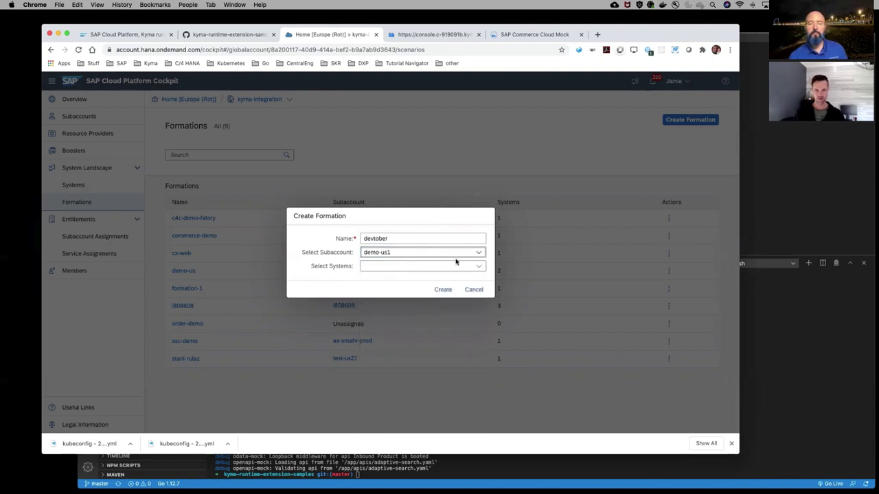
left_click(479, 268)
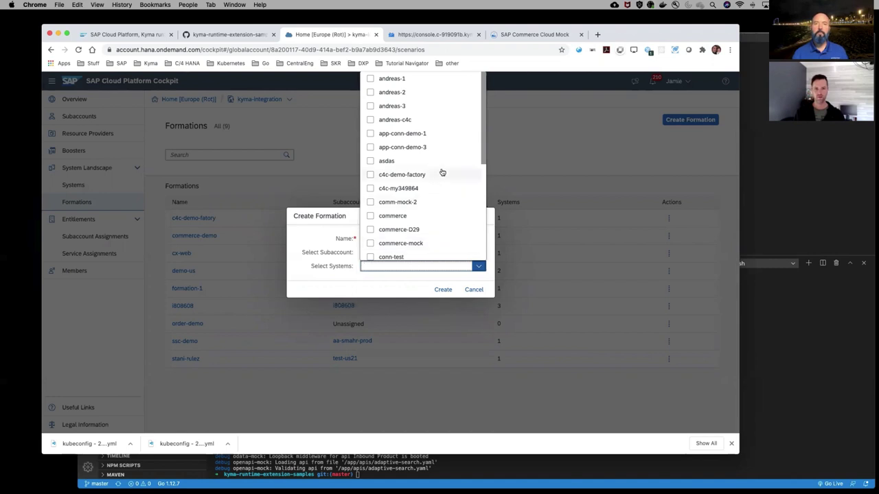
scroll(442, 172, "down", 5)
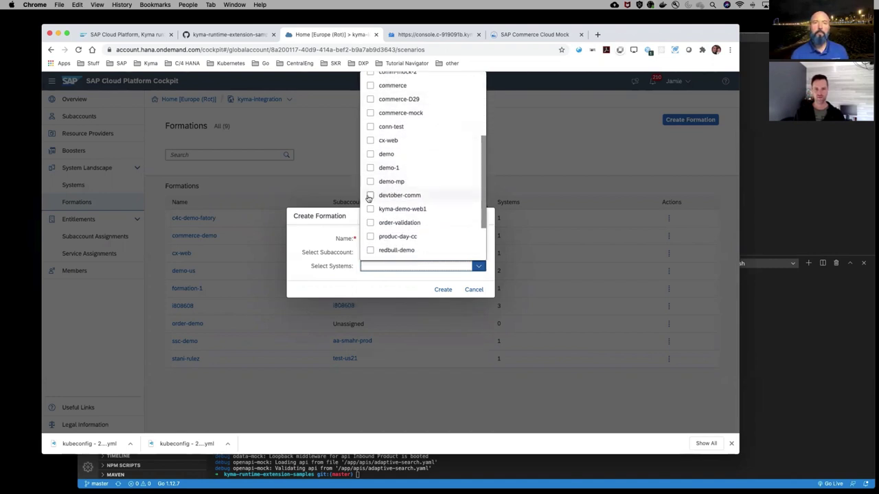
left_click(370, 195)
left_click(406, 287)
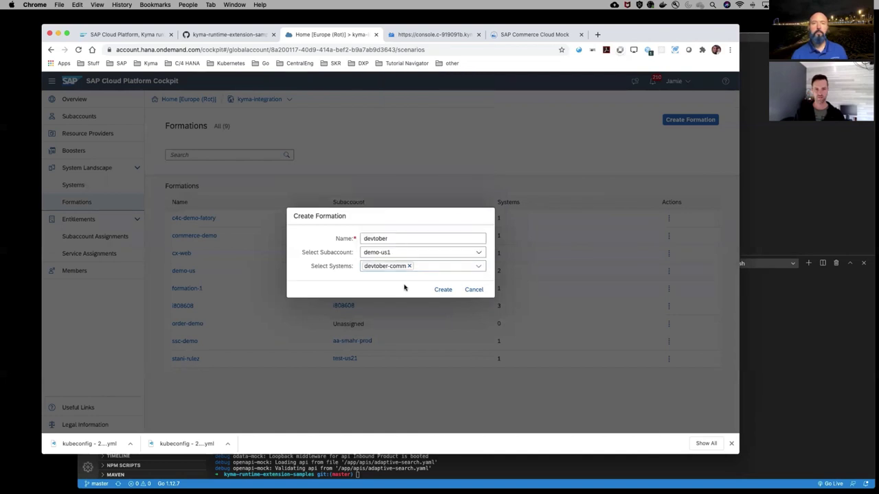
left_click(444, 292)
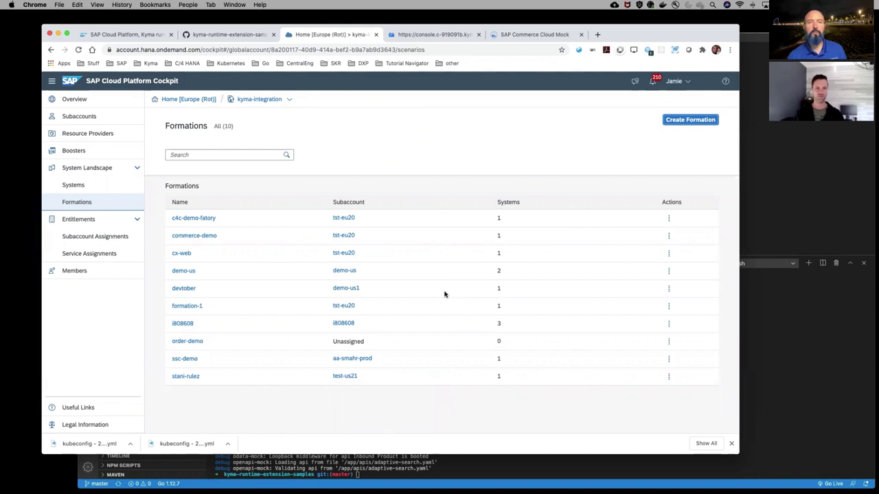
Check mp-devtober-comm in Kyma's applications list, then close the Commerce Cloud Mock tab
left_click(439, 36)
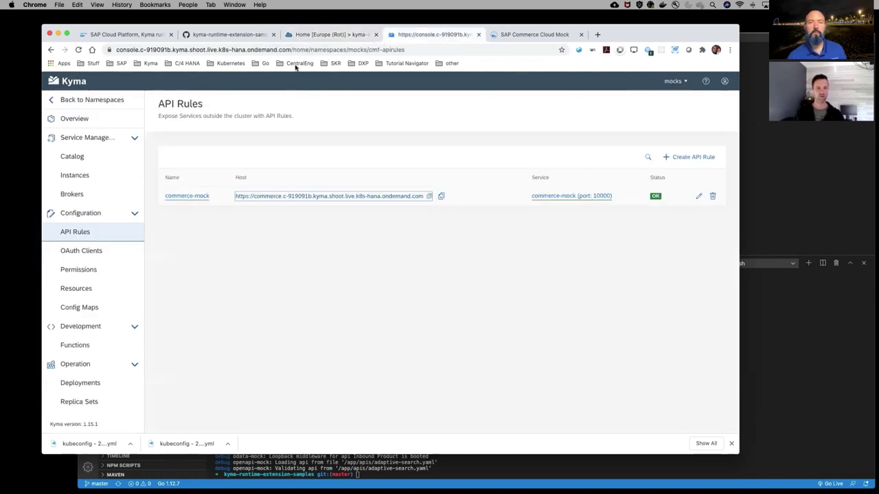
left_click(102, 101)
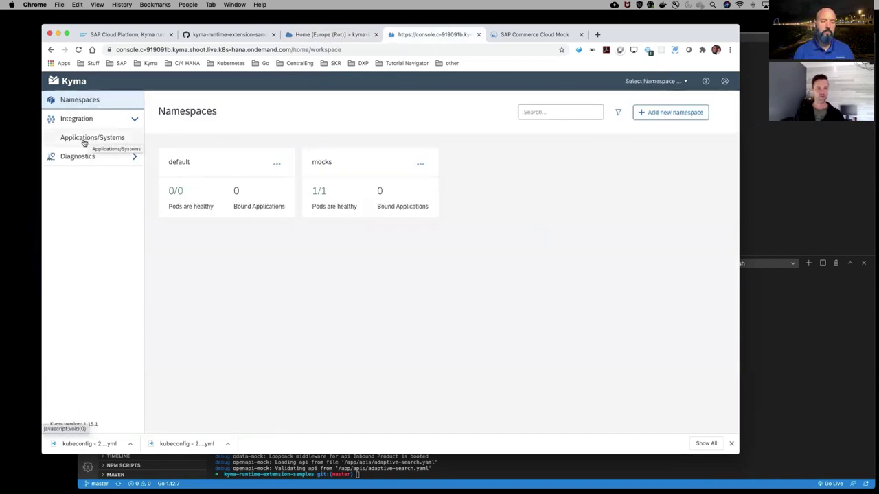
left_click(102, 138)
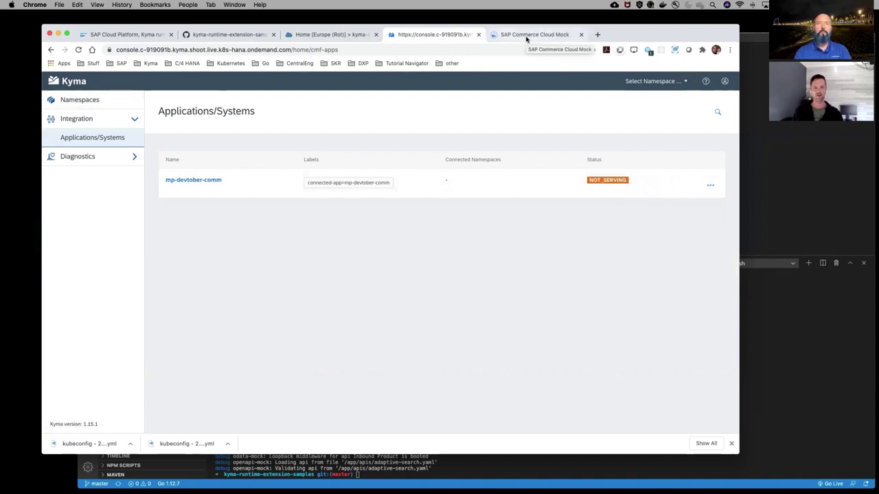
left_click(581, 35)
left_click(332, 34)
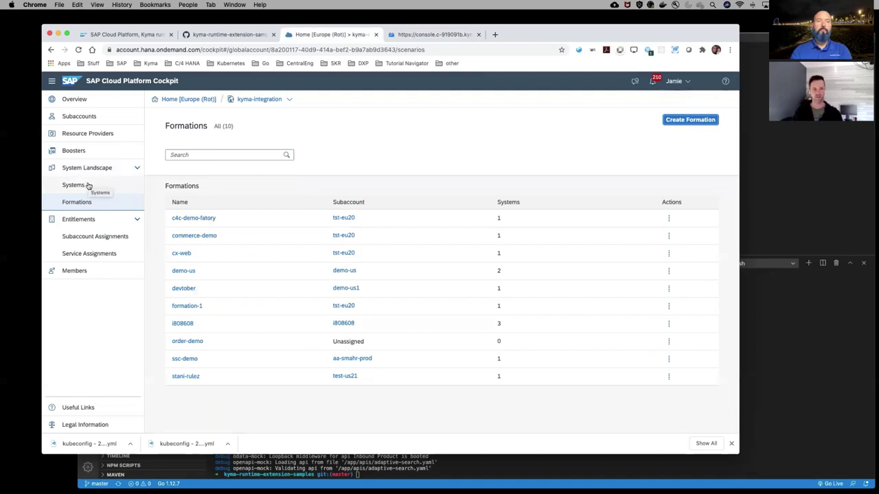
In the Kyma console, open the commerce-mock host from the mocks namespace's API Rules
left_click(430, 34)
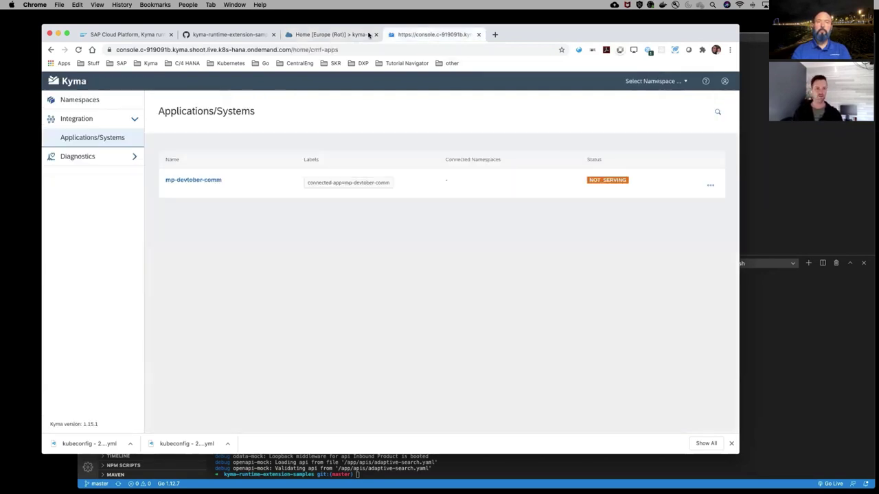
left_click(97, 102)
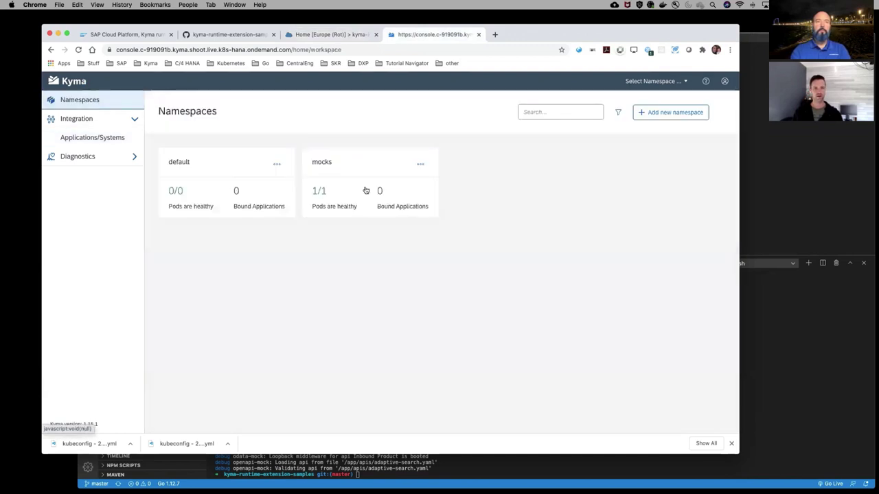
left_click(350, 182)
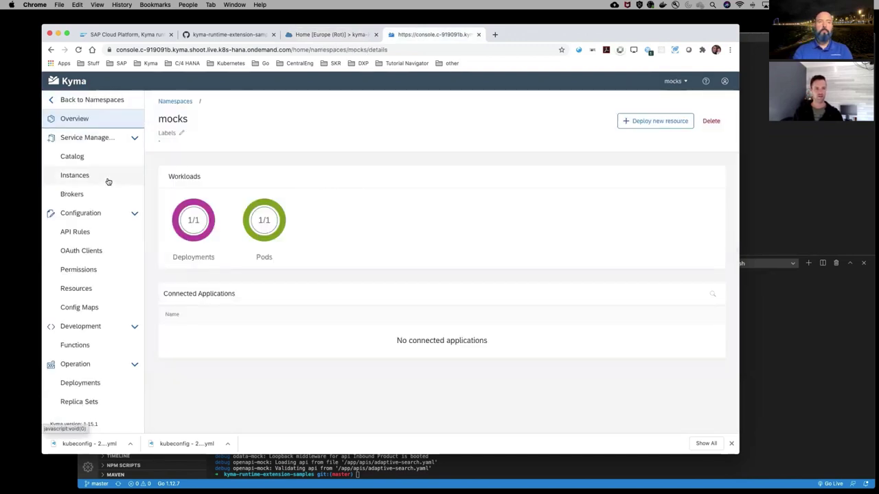
left_click(86, 236)
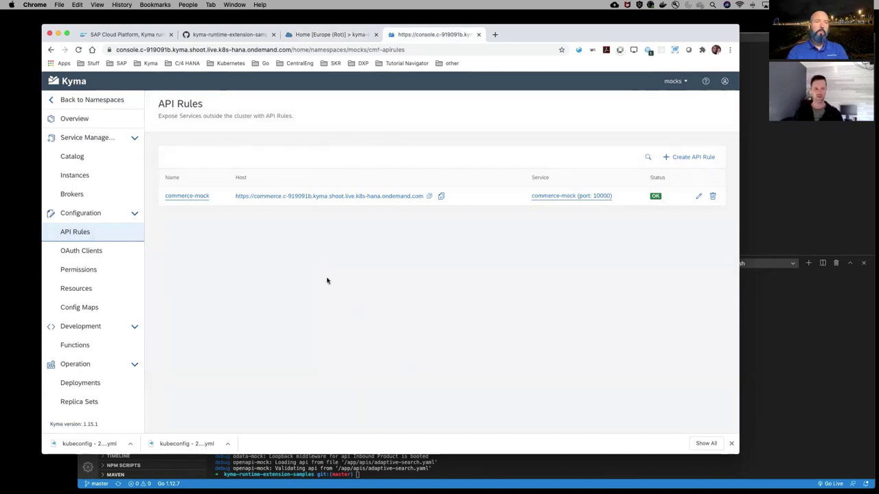
left_click(343, 196)
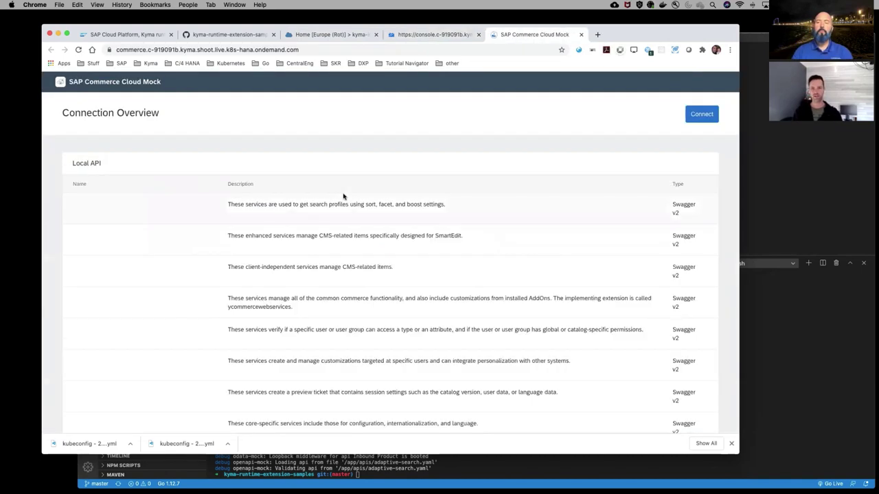
Paste the token URL into the mock's Connect dialog and connect it to mp-devtober-comm
left_click(706, 117)
left_click(297, 212)
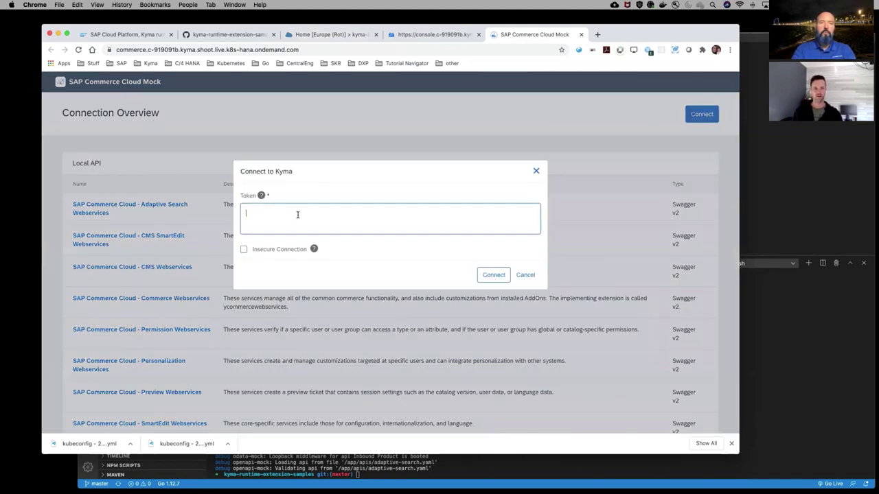
key("cmd+v")
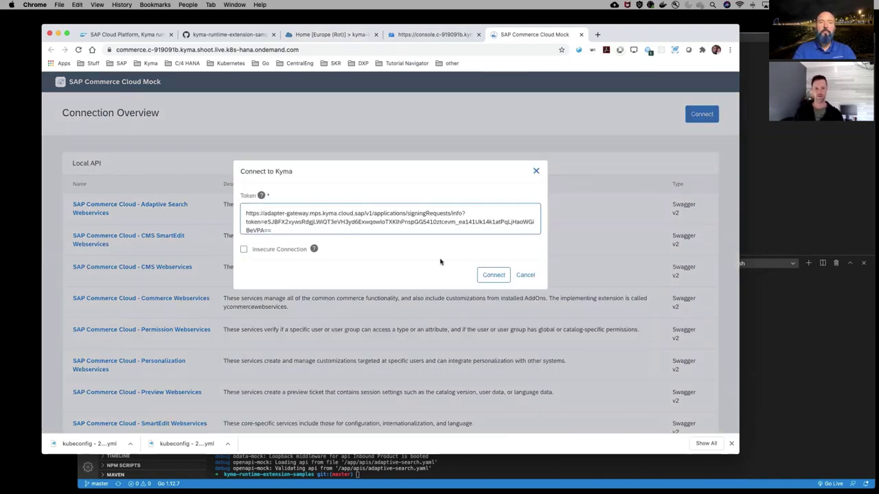
left_click(492, 275)
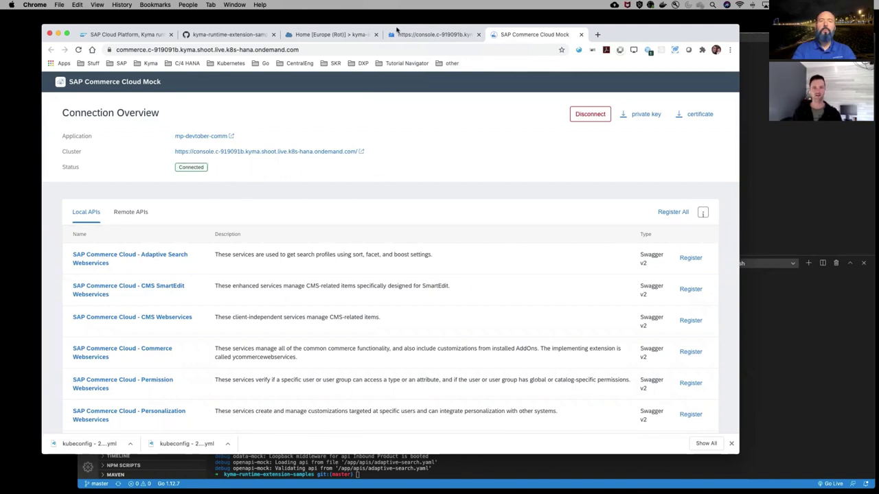
Open the mp-devtober-comm application details under Applications/Systems in the Kyma console
left_click(438, 36)
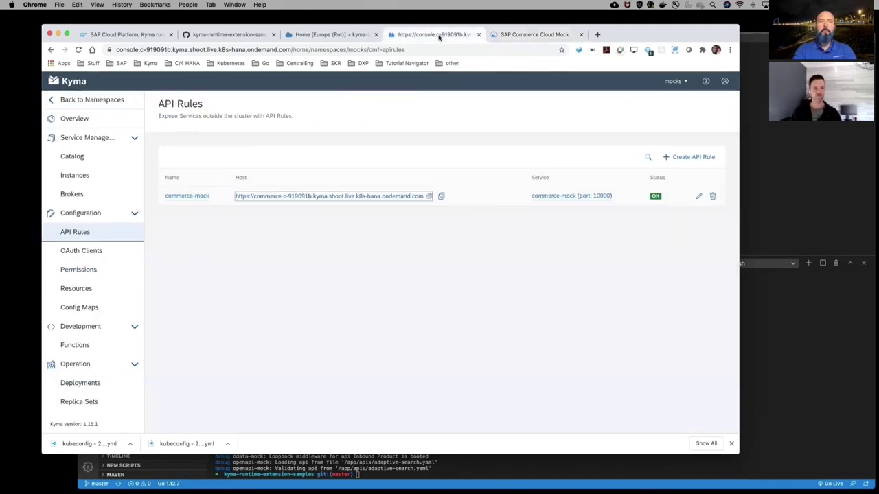
left_click(90, 100)
left_click(83, 138)
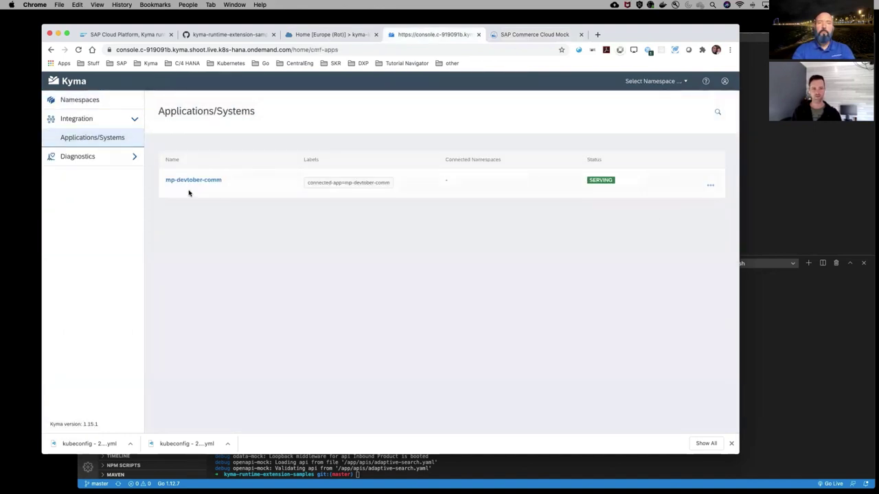
left_click(199, 182)
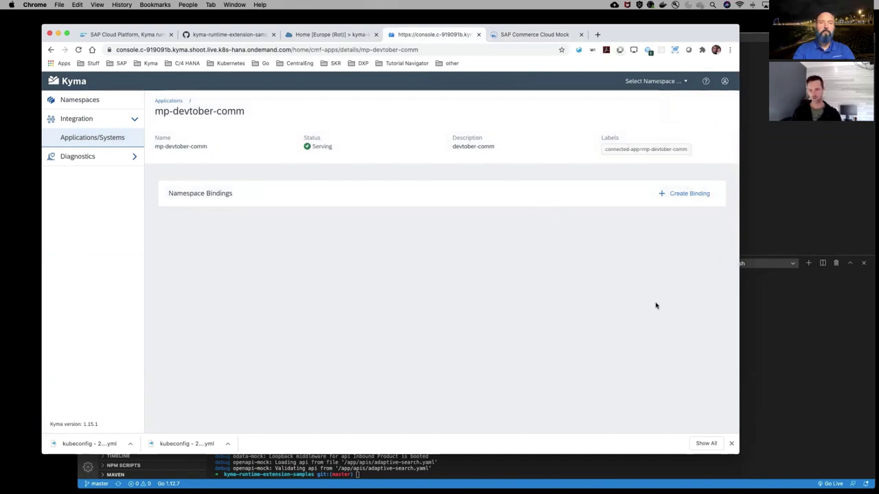
Scroll through the mock's Local APIs list, then return to the Kyma console's namespaces
left_click(531, 35)
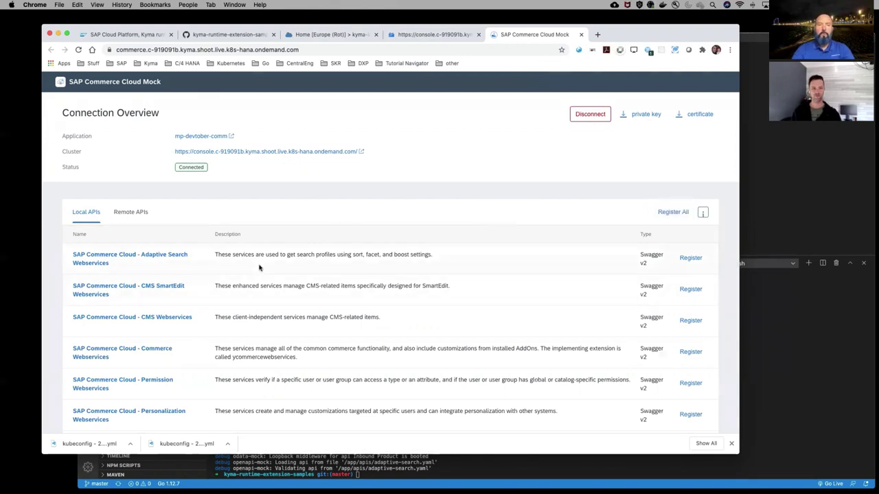
scroll(259, 267, "down", 1)
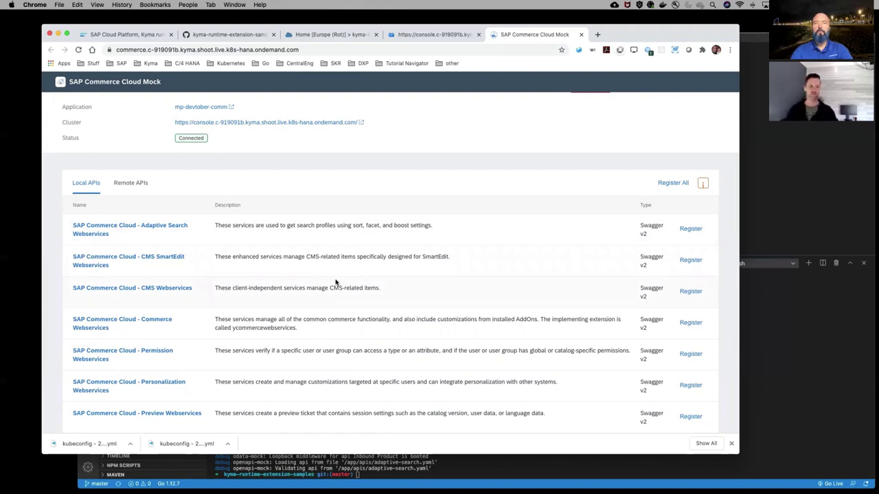
scroll(335, 282, "down", 4)
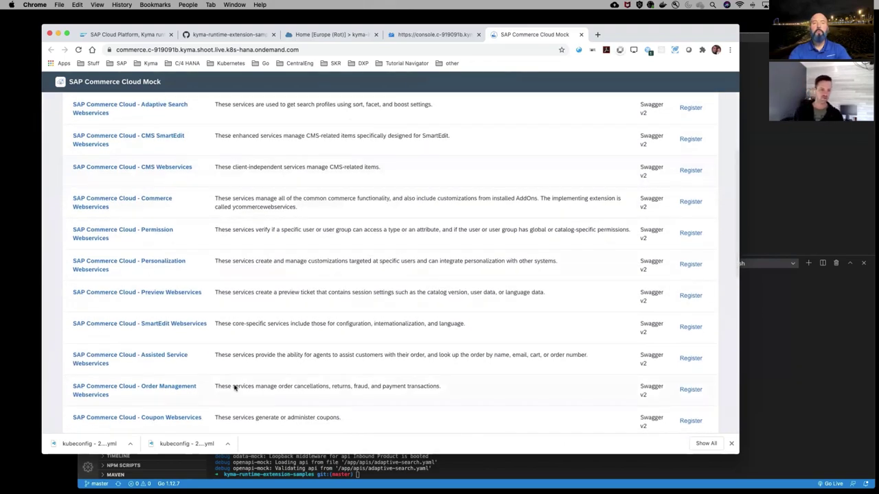
scroll(234, 387, "down", 8)
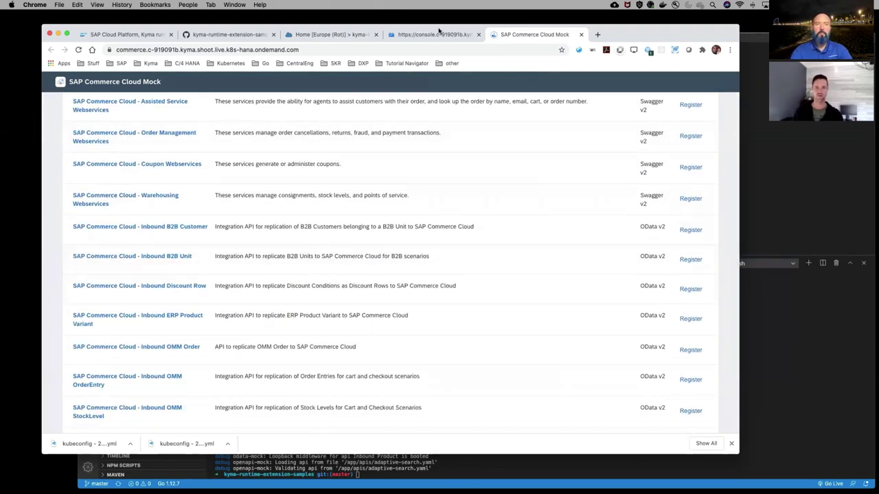
left_click(431, 36)
left_click(92, 101)
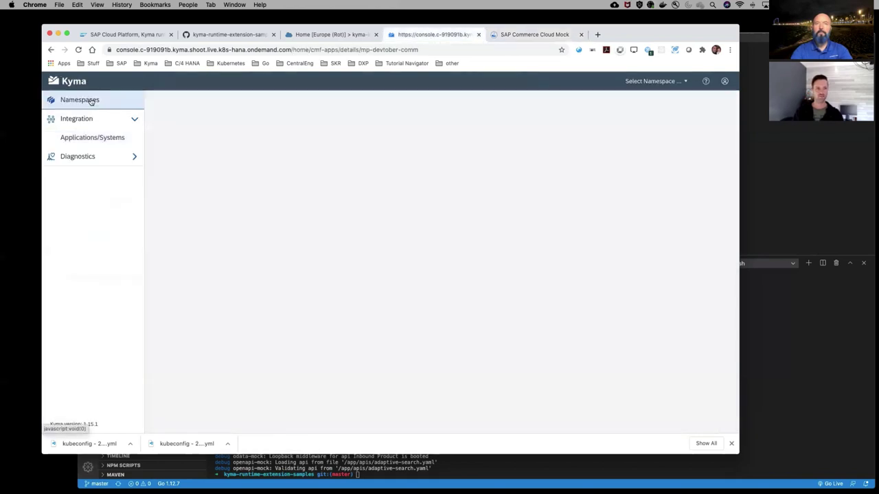
View and close the commerce-mock pod's logs under mocks > Pods, then switch to VS Code
left_click(347, 188)
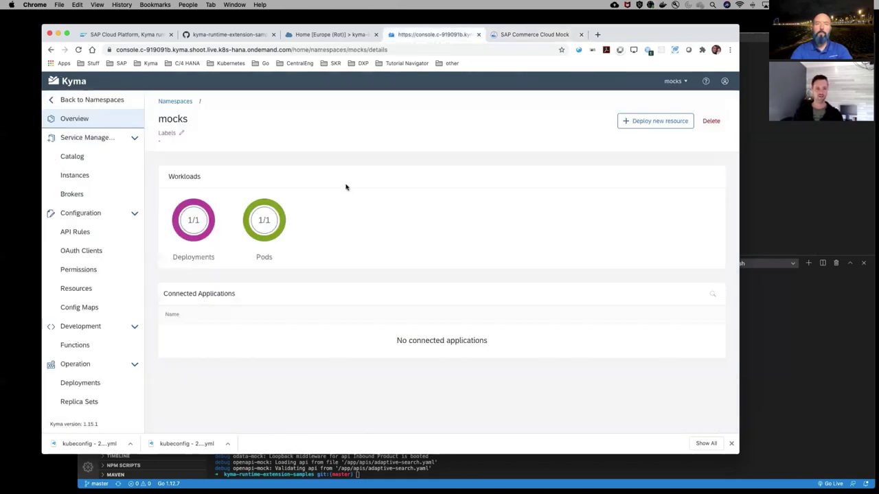
scroll(99, 351, "down", 2)
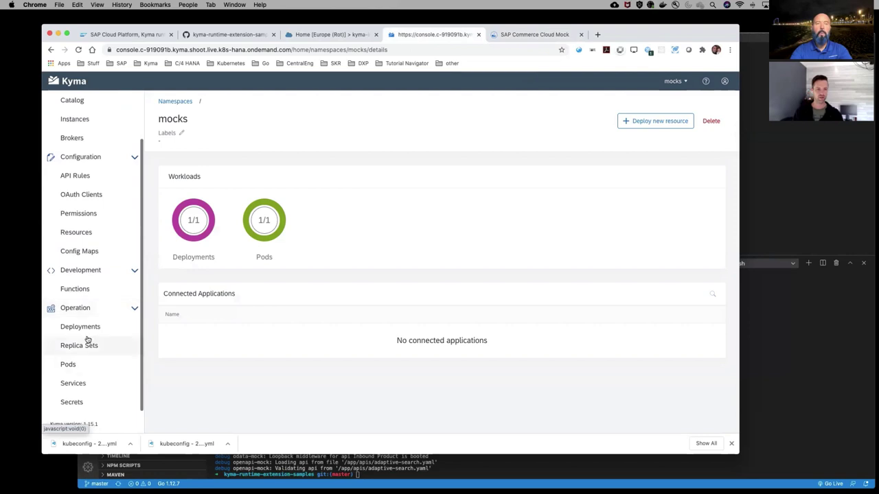
left_click(69, 364)
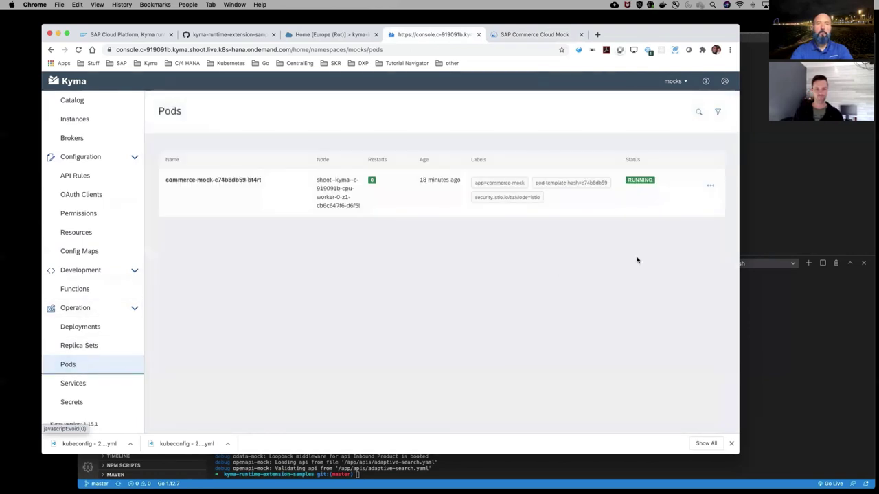
left_click(709, 185)
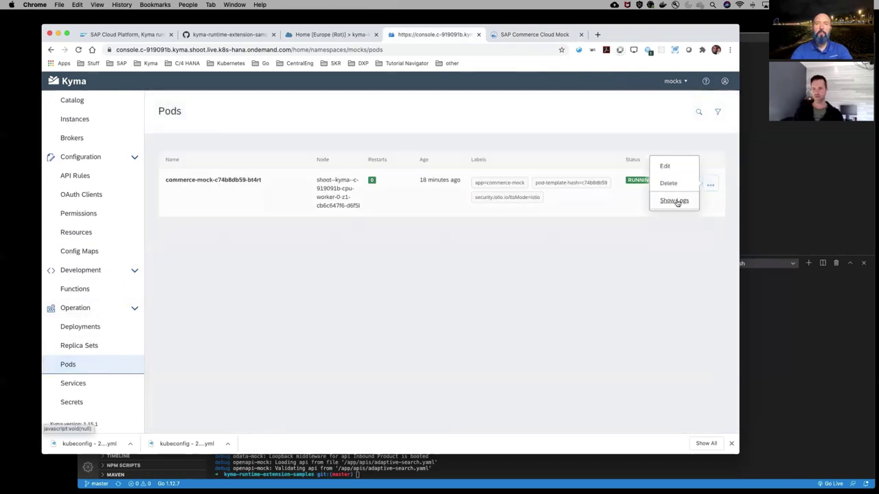
left_click(677, 200)
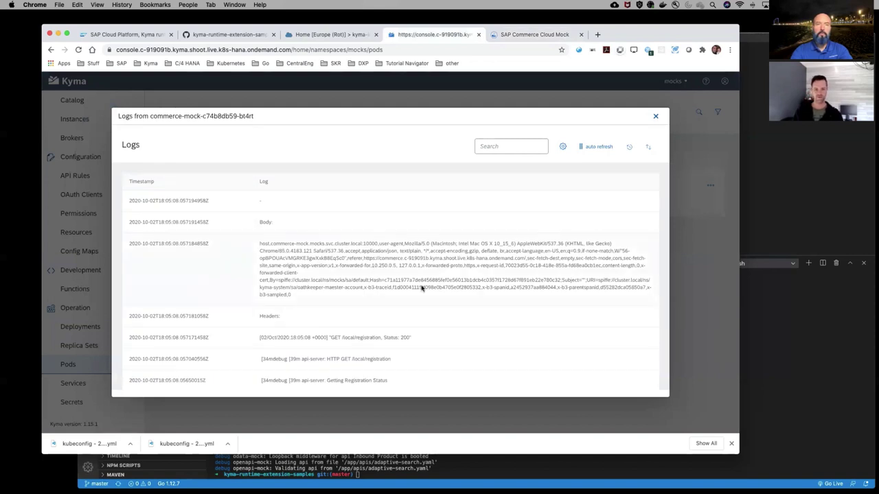
left_click(654, 116)
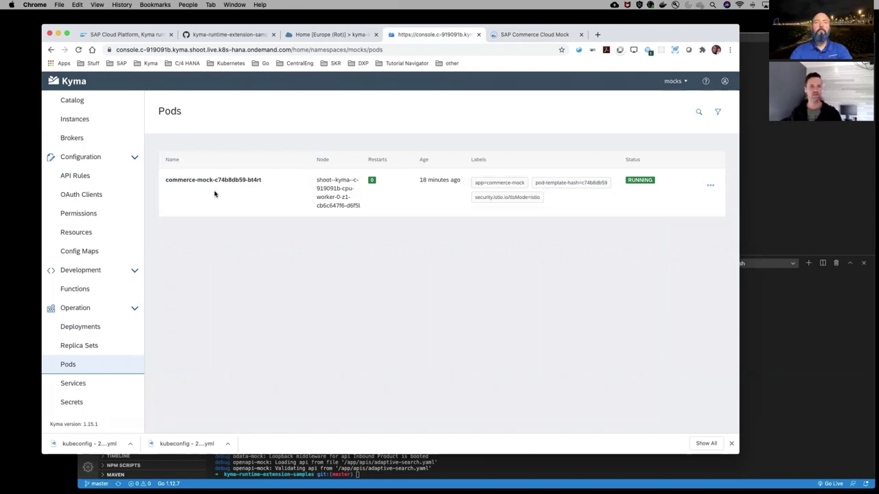
key("super+Tab")
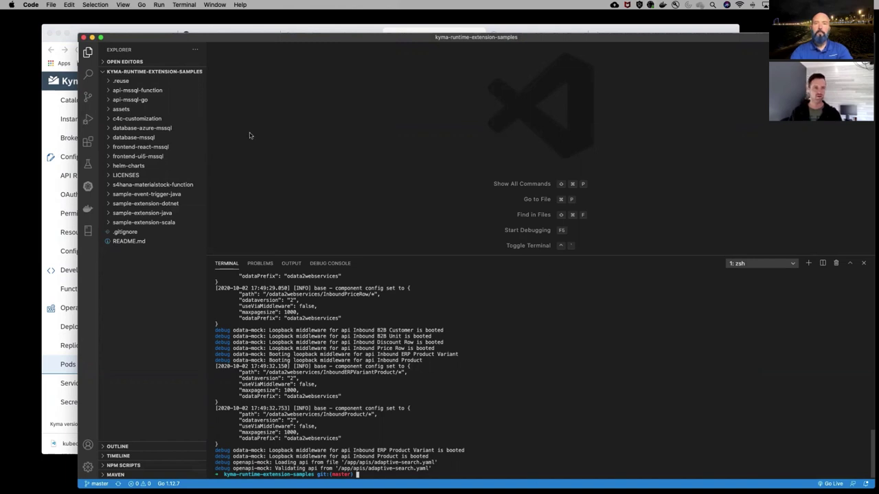
Look over the kyma-runtime-extension-samples GitHub repository page, then return to VS Code
left_click_drag(176, 38, 195, 29)
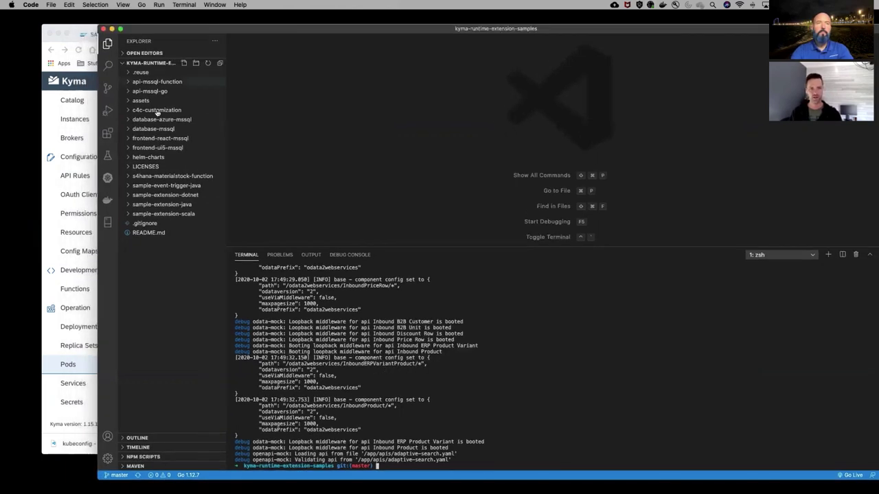
left_click(54, 93)
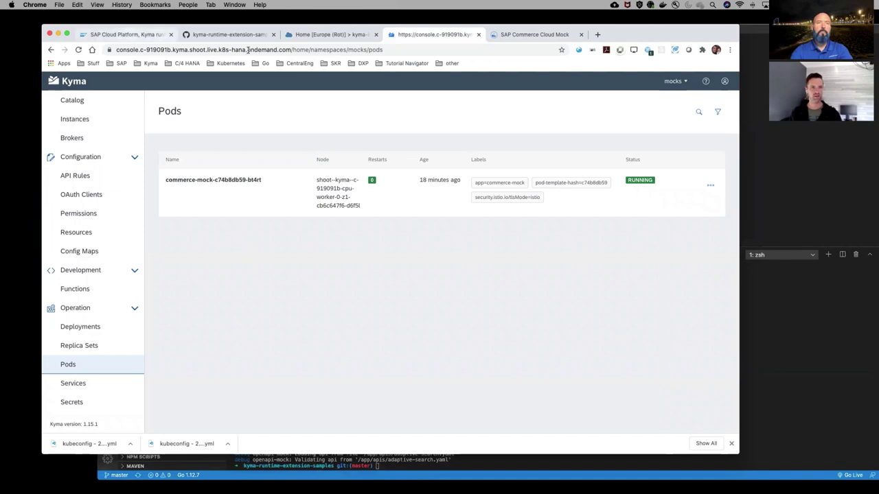
left_click(233, 34)
scroll(201, 103, "up", 3)
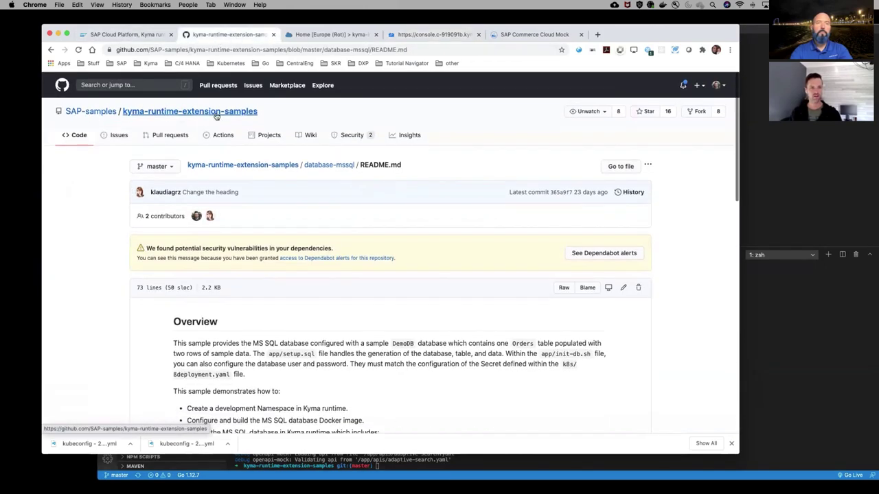
left_click(216, 113)
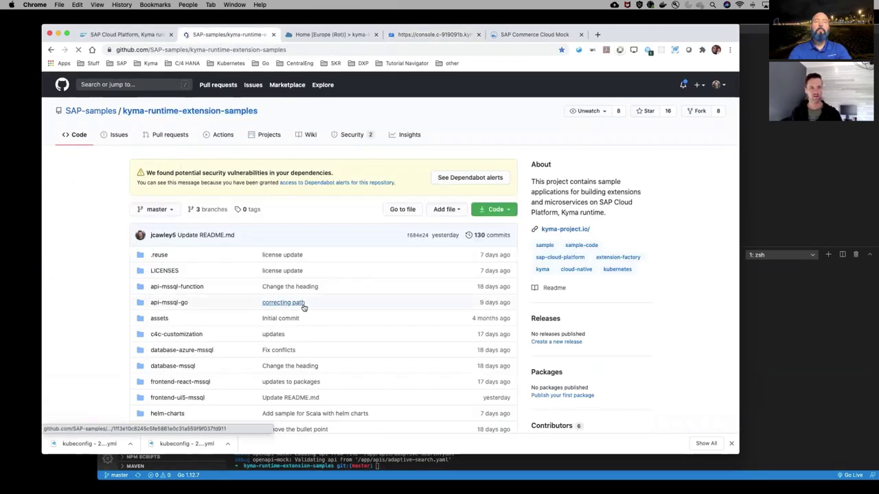
scroll(304, 308, "down", 3)
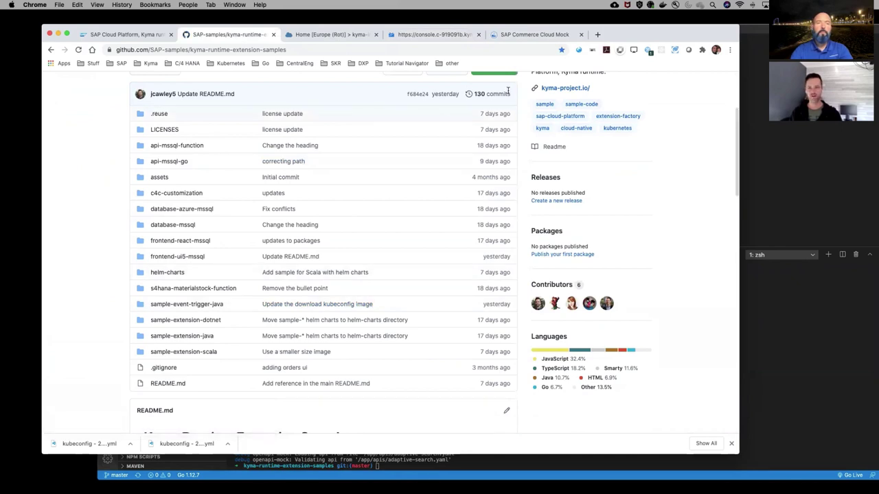
key("super+Tab")
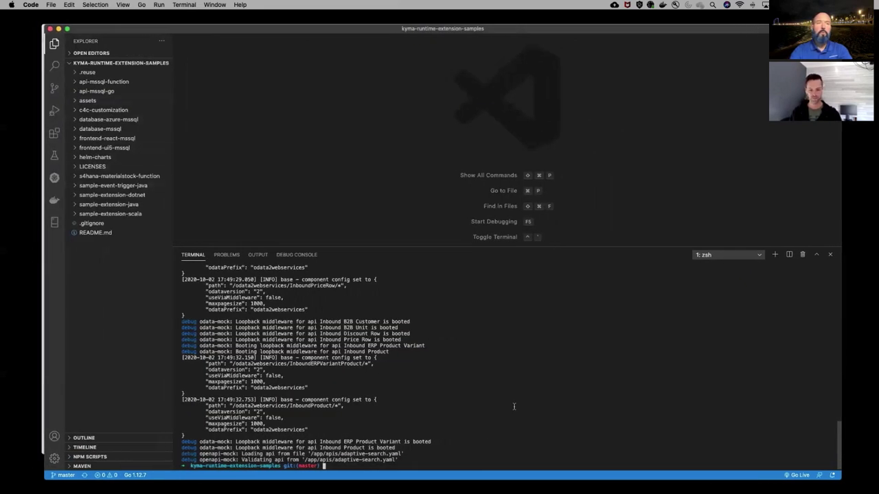
Run clear in the terminal to wipe the old mock-server log output
type("cl")
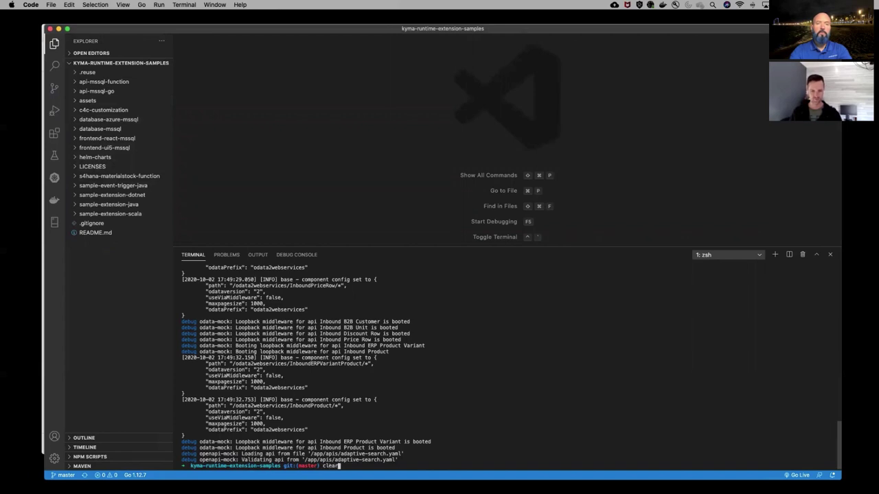
type("ear")
key("Return")
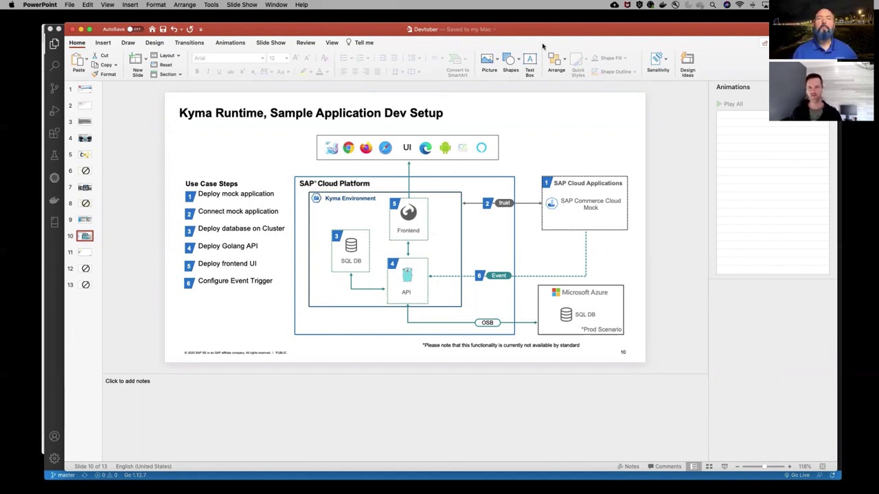
key("ctrl+Left")
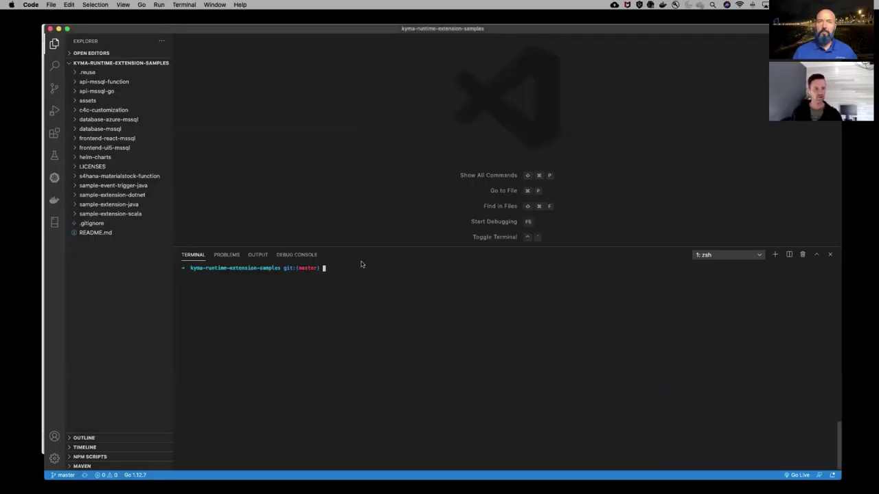
Run cd database-mssql in the terminal and open that folder's README.md
type("cd")
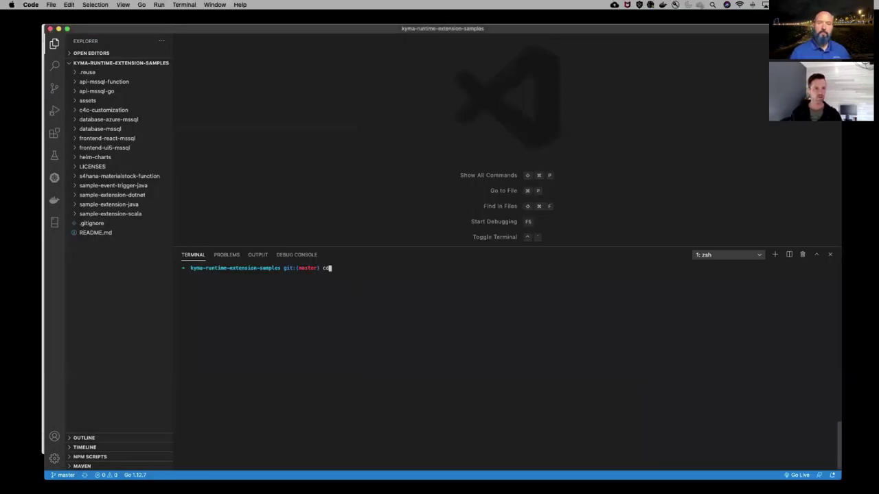
type(" database-")
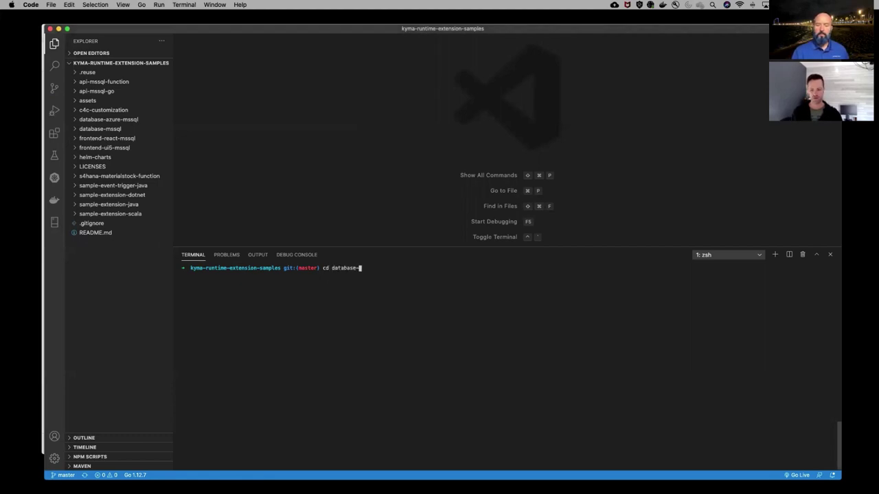
type("mssql")
key("Return")
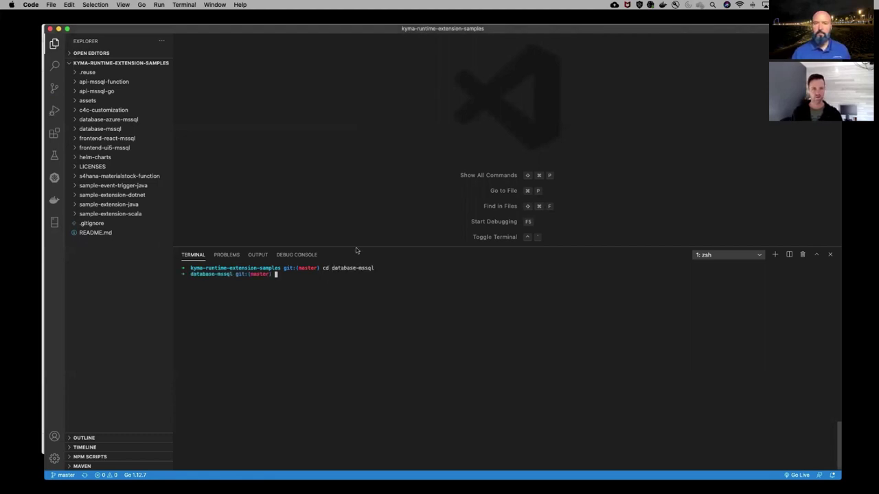
left_click(76, 129)
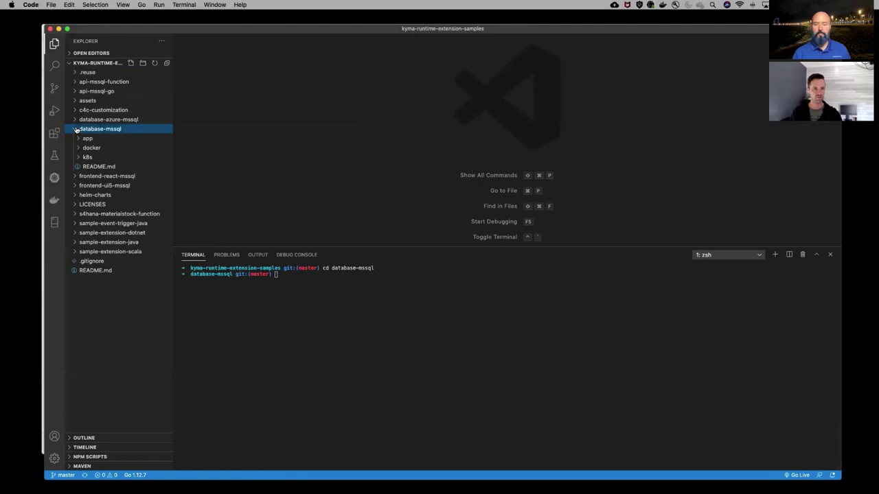
left_click(96, 167)
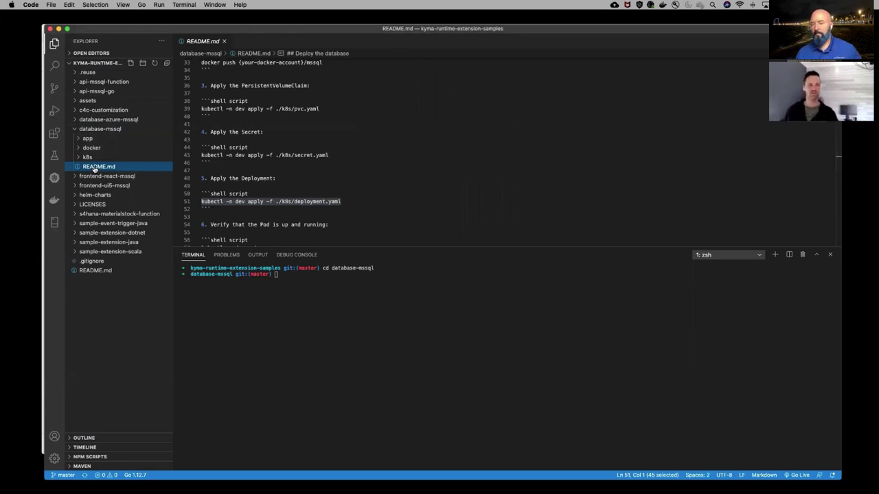
Scroll through the database-mssql README down to its deployment steps
scroll(284, 128, "up", 10)
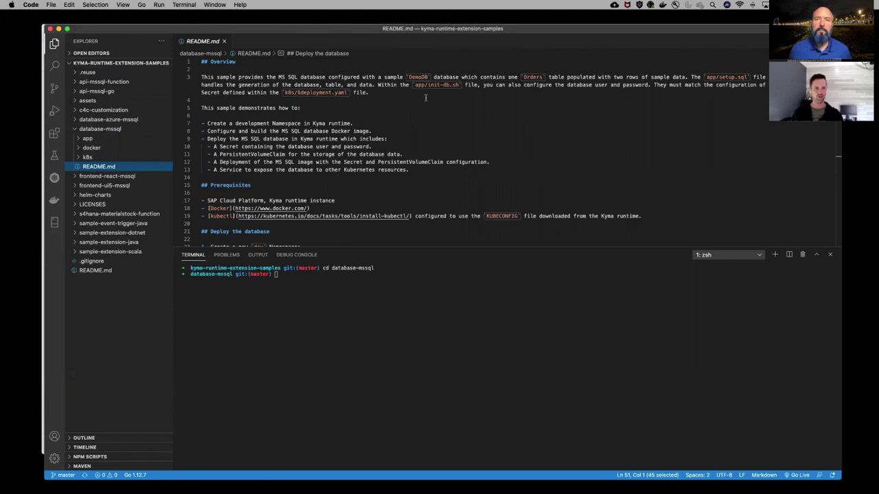
key("Tab")
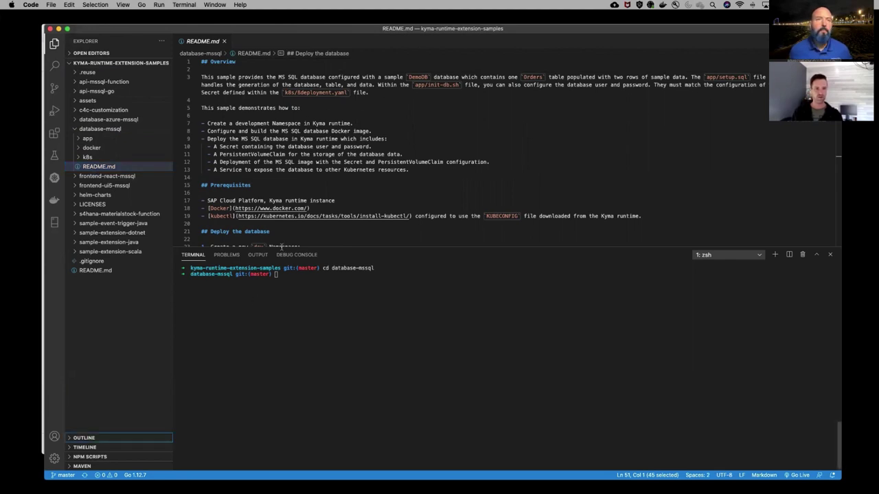
scroll(288, 186, "down", 3)
scroll(288, 186, "down", 1)
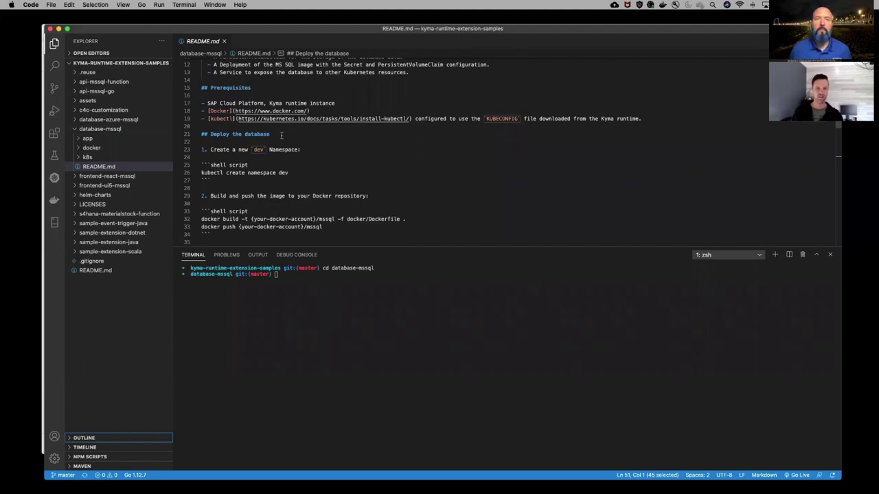
scroll(303, 158, "down", 1)
scroll(304, 158, "down", 10)
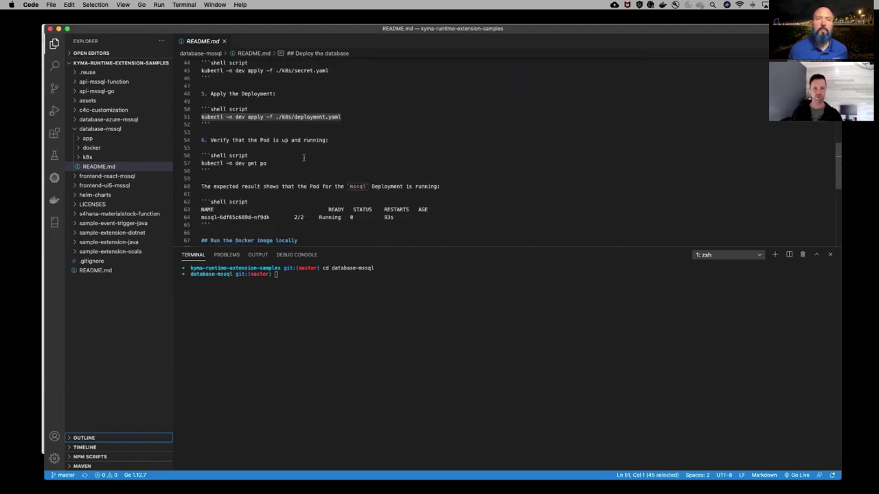
scroll(305, 192, "down", 2)
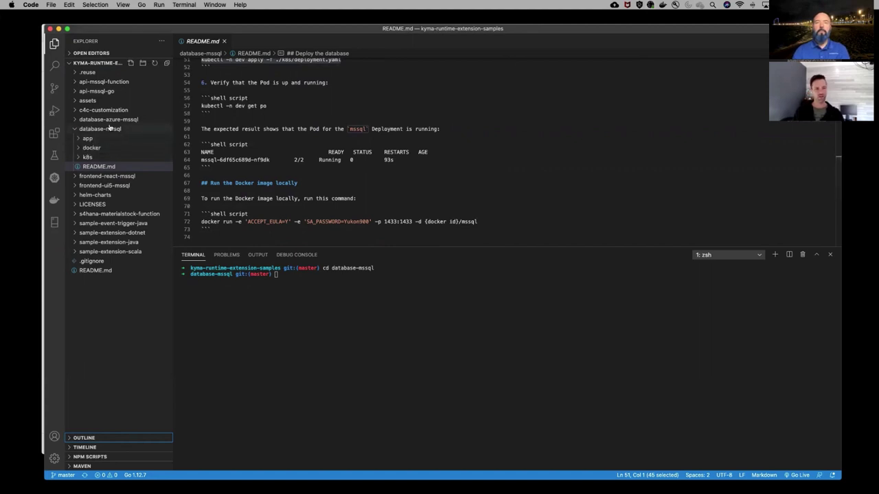
Expand the k8s and docker folders and open the Dockerfile
left_click(84, 158)
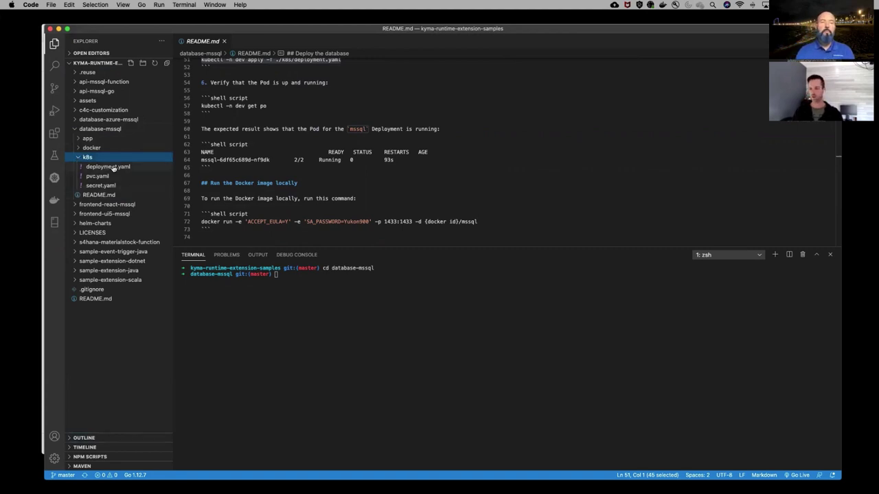
left_click(79, 148)
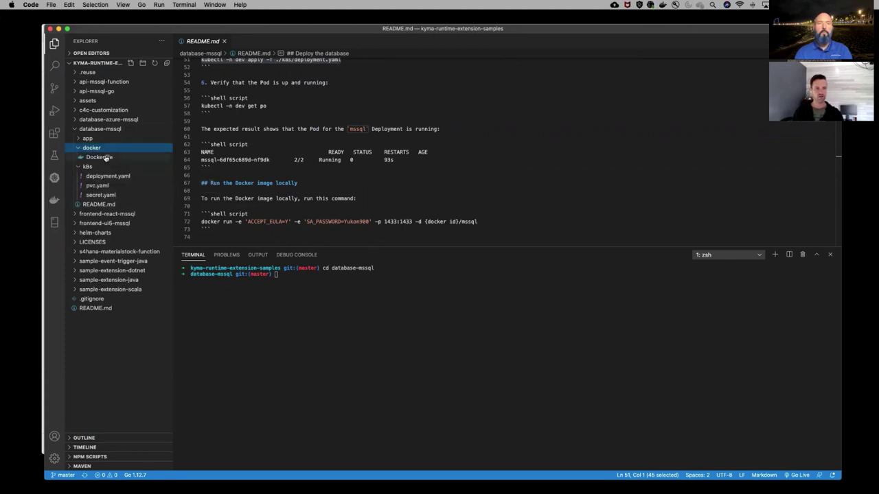
left_click(100, 157)
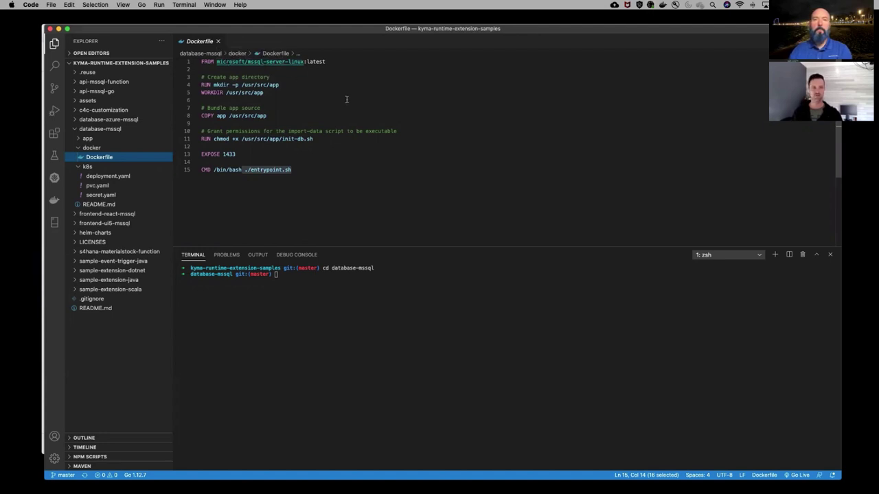
Highlight the Dockerfile's init-db.sh and entrypoint.sh references, then open app/entrypoint.sh
left_click(368, 68)
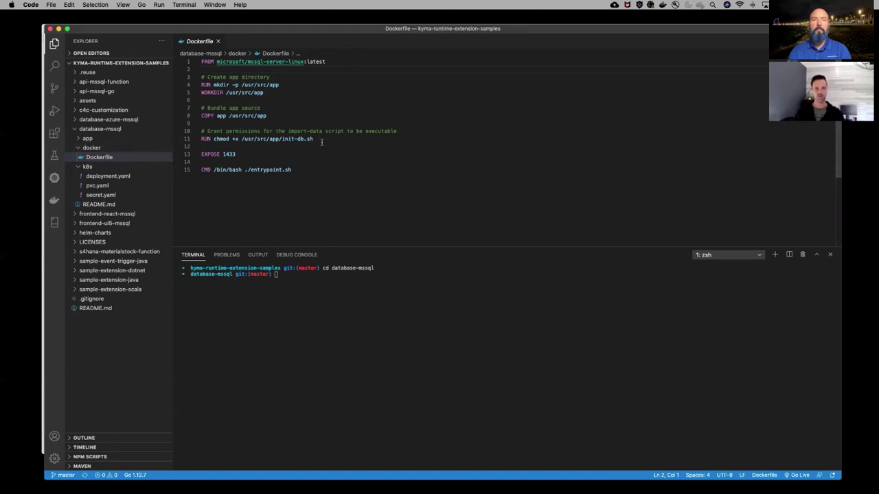
left_click_drag(321, 142, 282, 139)
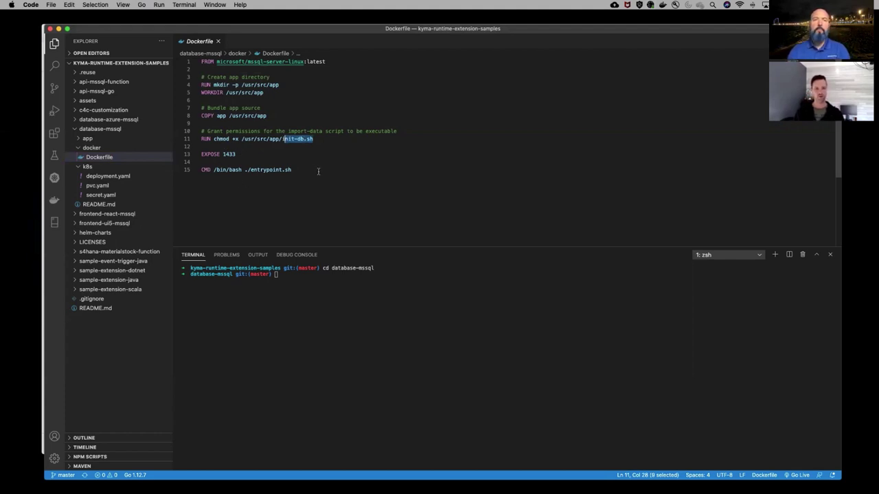
left_click_drag(294, 171, 245, 170)
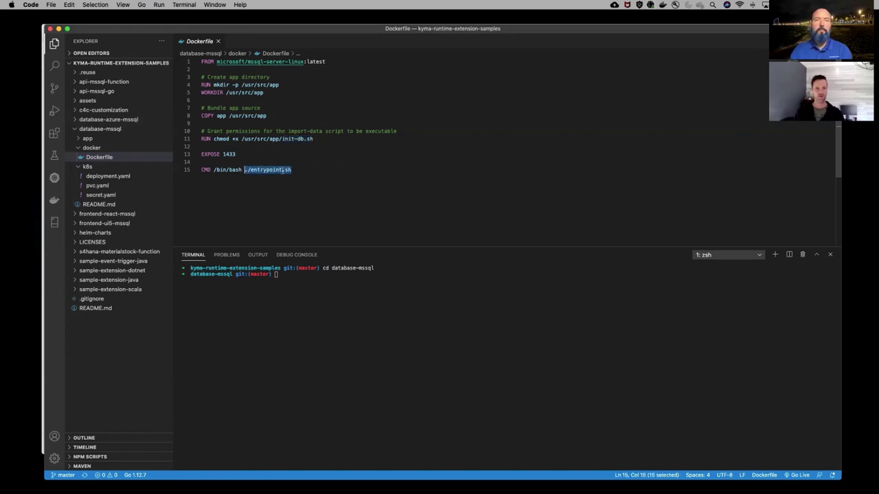
left_click(79, 138)
left_click(103, 148)
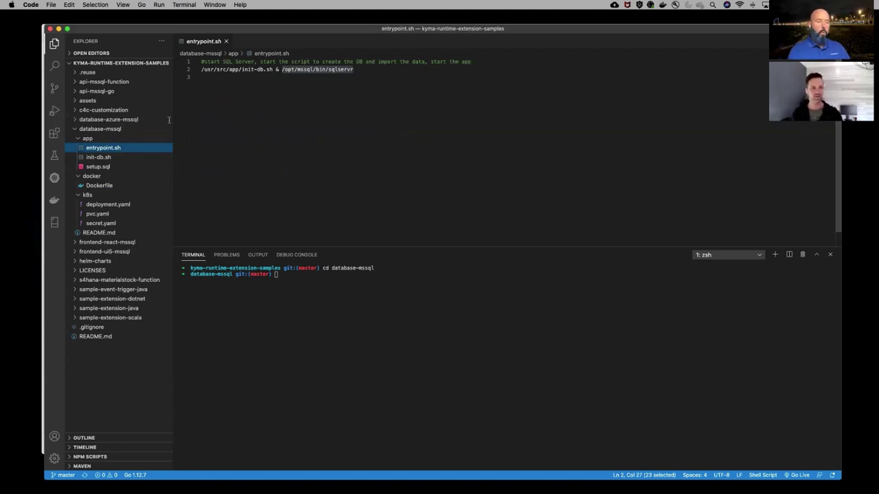
Review init-db.sh, follow its setup.sql reference to the Orders script, then reopen README.md
left_click(104, 159)
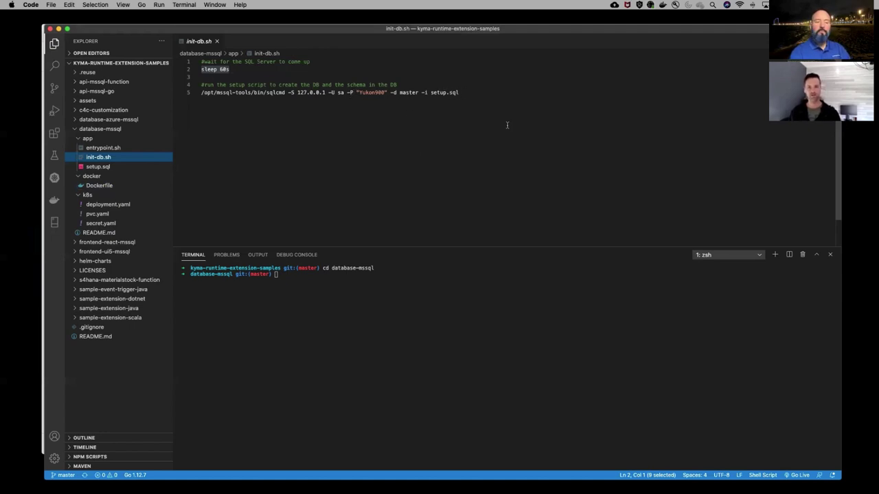
left_click_drag(459, 92, 430, 92)
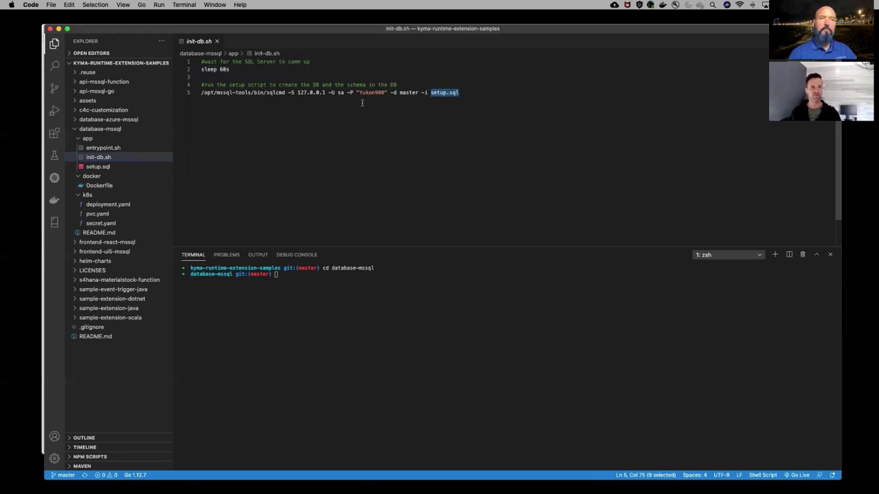
left_click(100, 169)
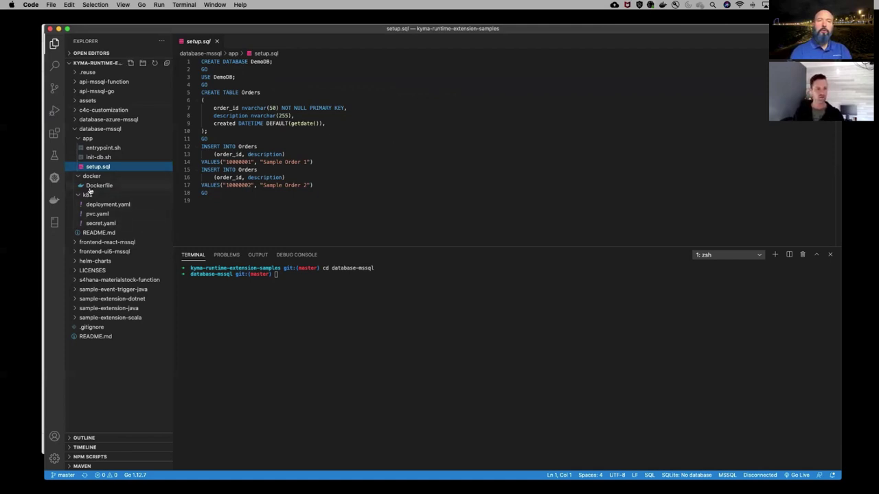
left_click(103, 234)
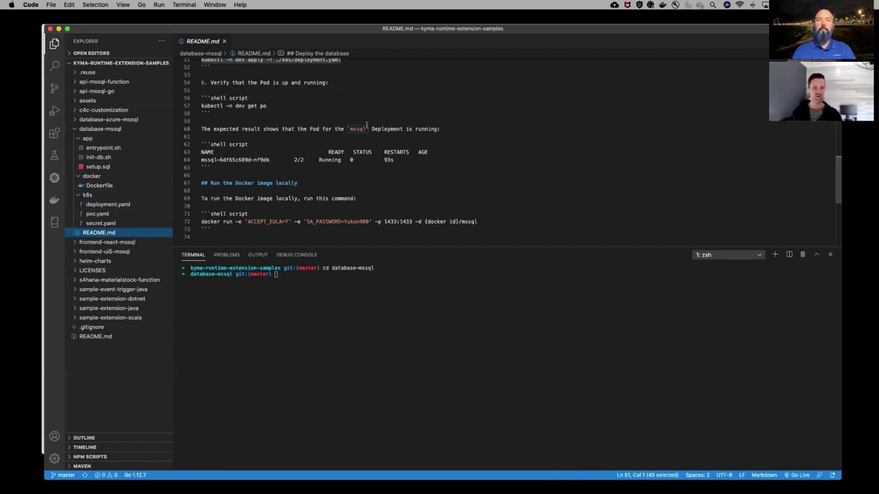
Copy 'kubectl create namespace dev' from the README and run it in the terminal
scroll(315, 148, "up", 3)
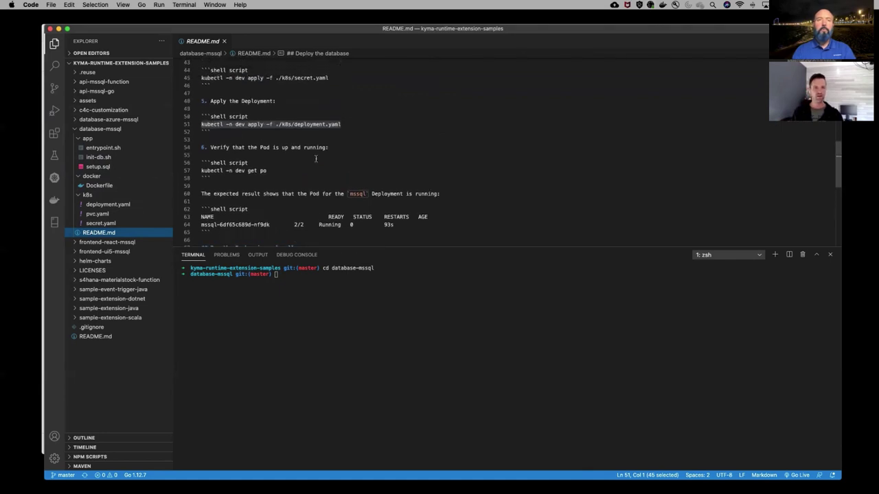
scroll(315, 159, "up", 3)
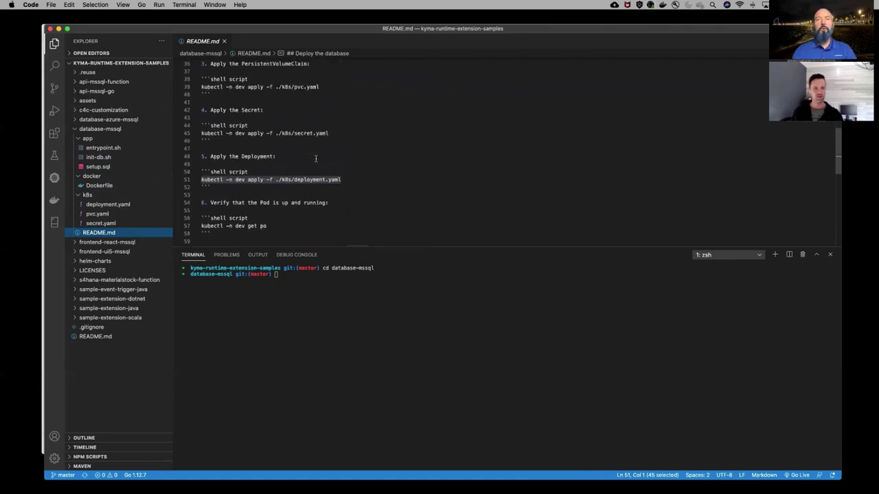
scroll(316, 159, "up", 1)
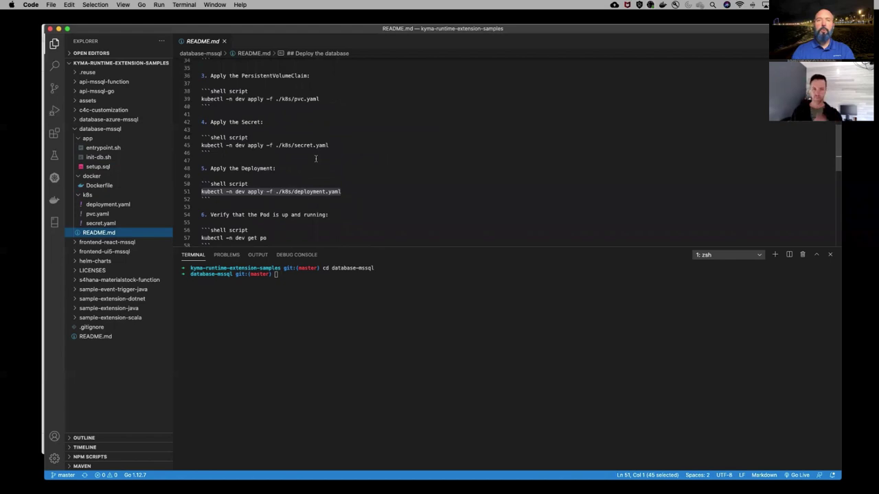
scroll(315, 159, "up", 2)
scroll(316, 158, "up", 3)
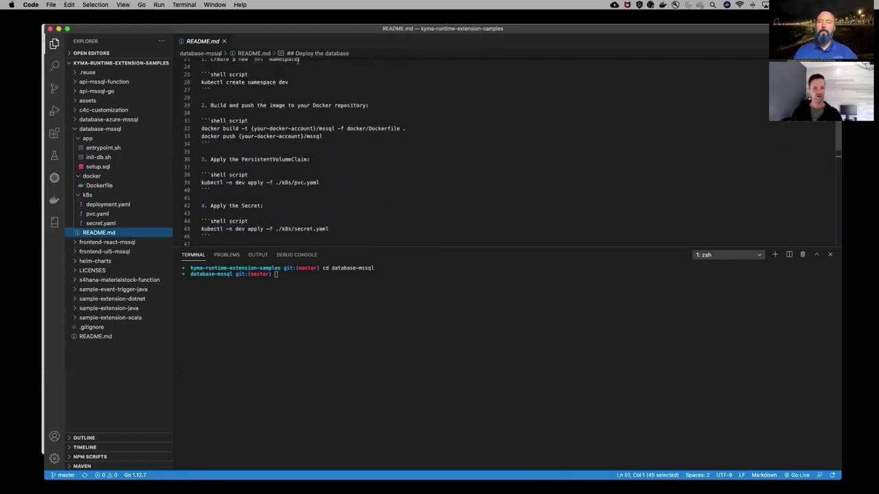
left_click_drag(289, 82, 201, 81)
key("super+c")
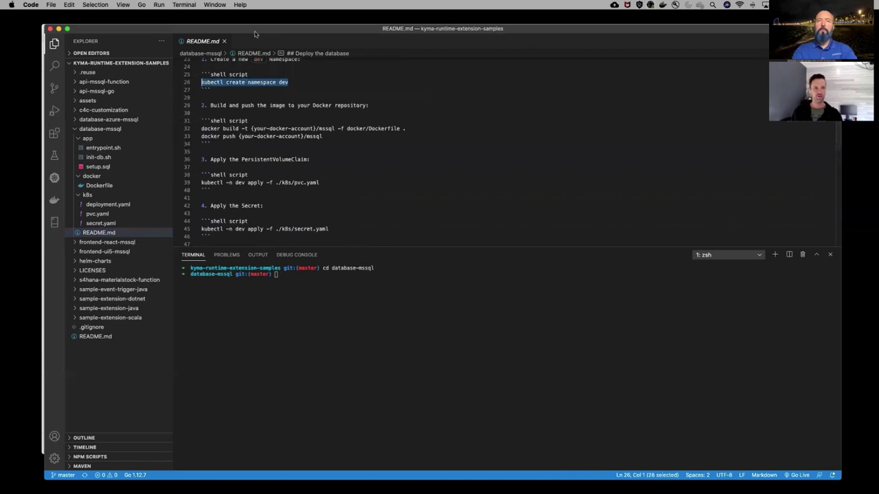
left_click(322, 287)
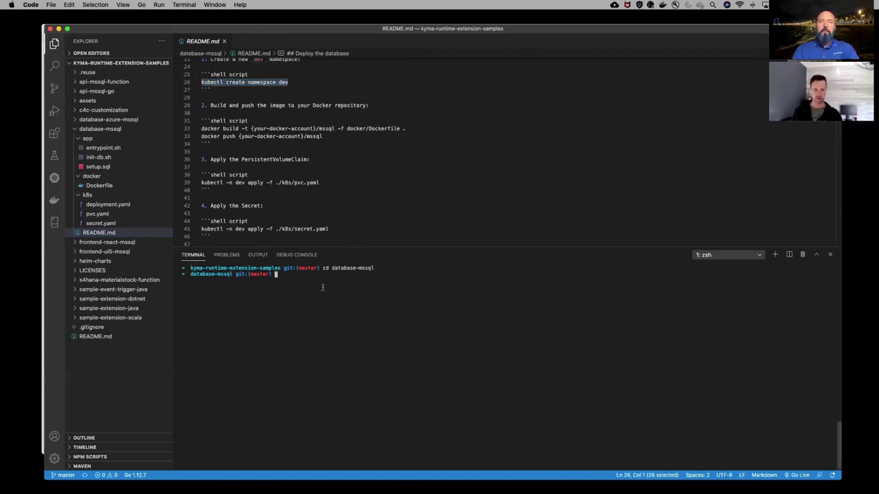
key("super+v")
key("Return")
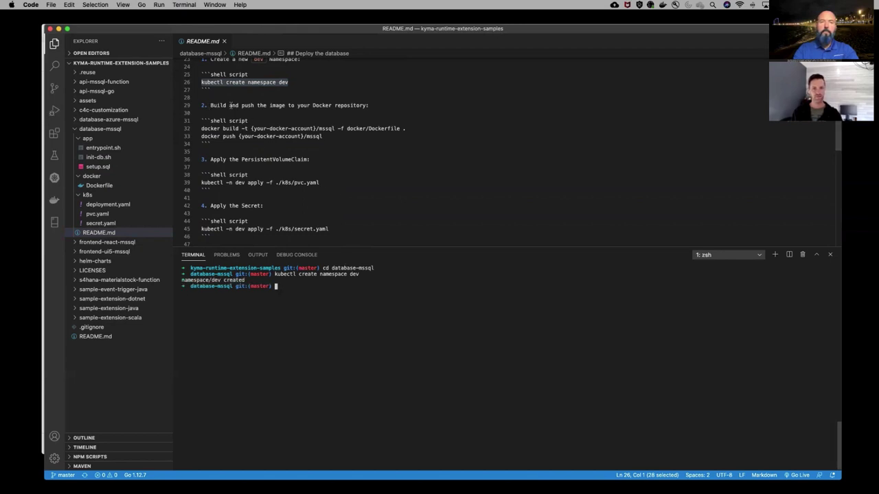
Run the pvc.yaml kubectl apply command to create mssql-data, then view pvc.yaml (100Mi, ReadWriteOnce)
scroll(306, 151, "down", 2)
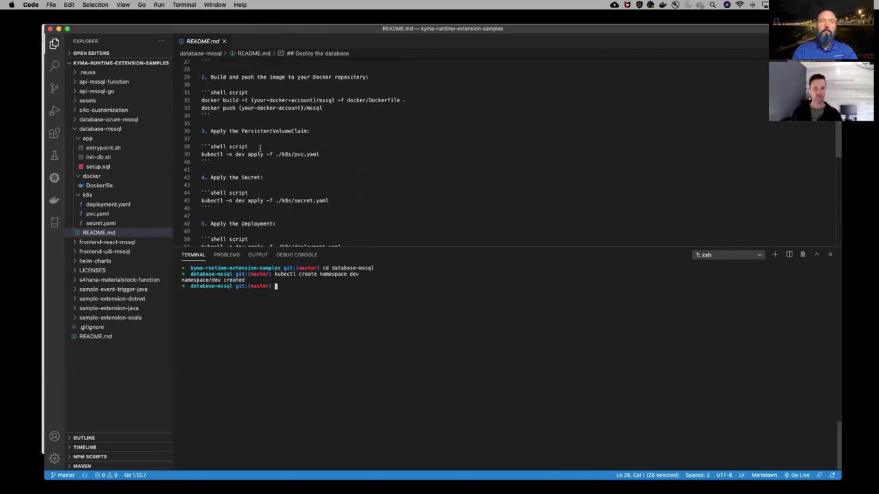
scroll(220, 100, "down", 1)
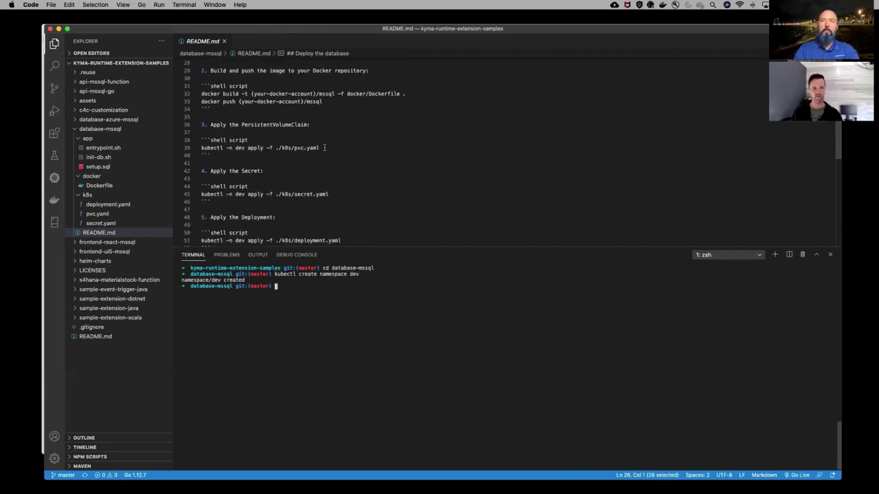
left_click_drag(327, 149, 199, 149)
key("super+c")
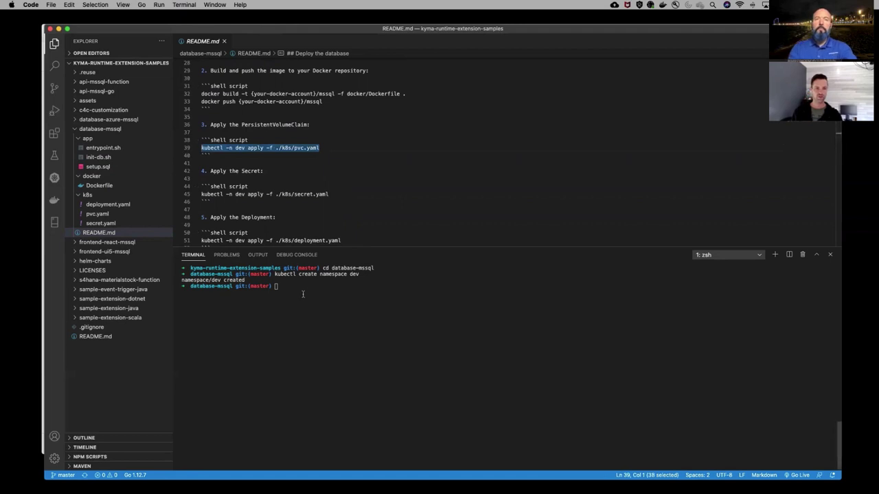
left_click(304, 291)
key("super+v")
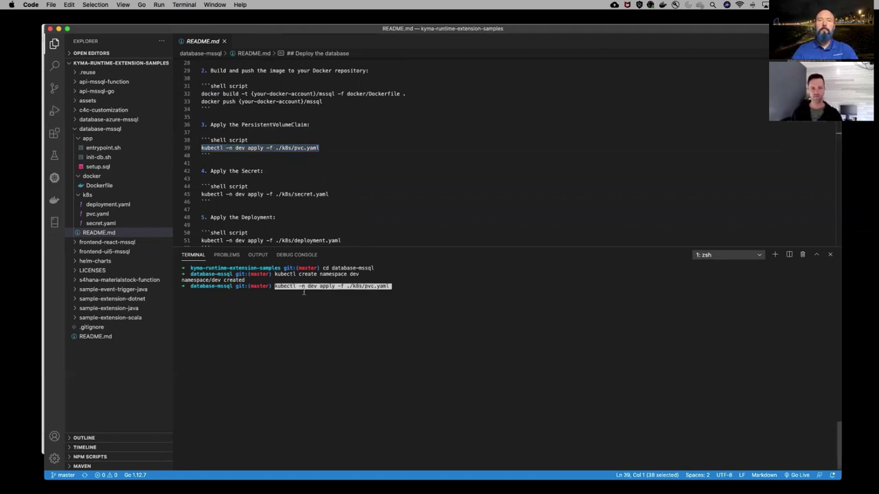
key("Return")
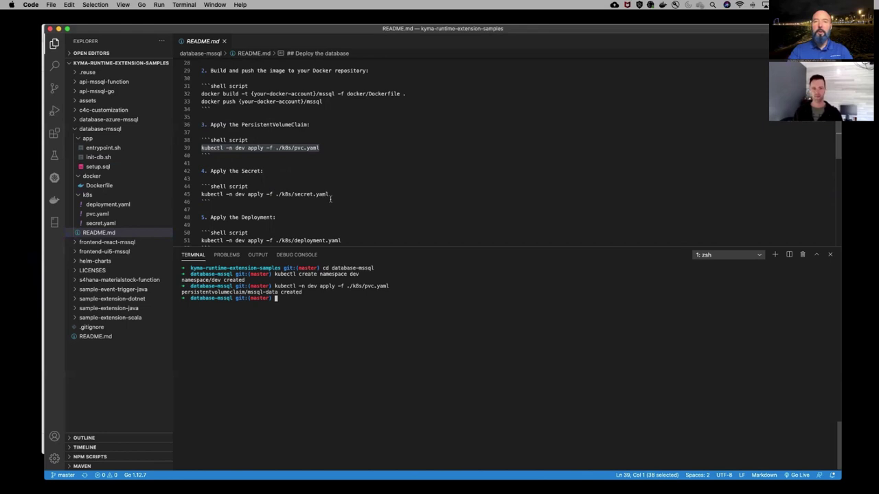
left_click_drag(331, 194, 200, 197)
key("super+c")
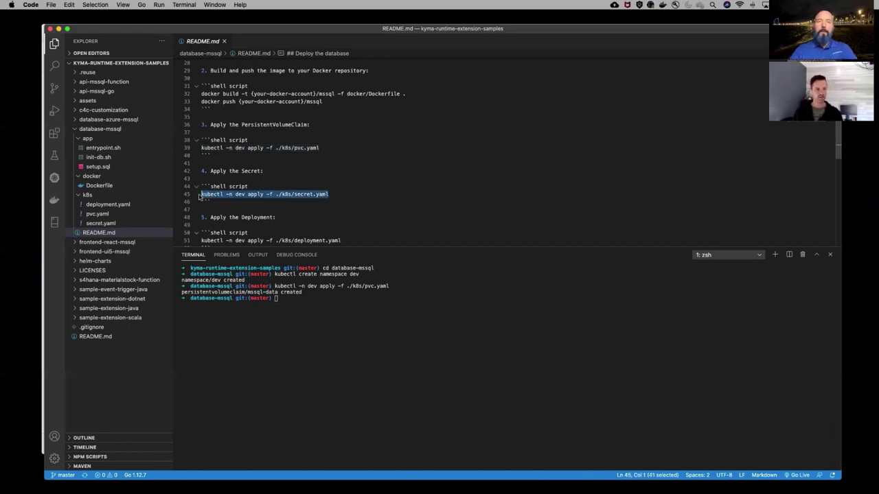
left_click(96, 213)
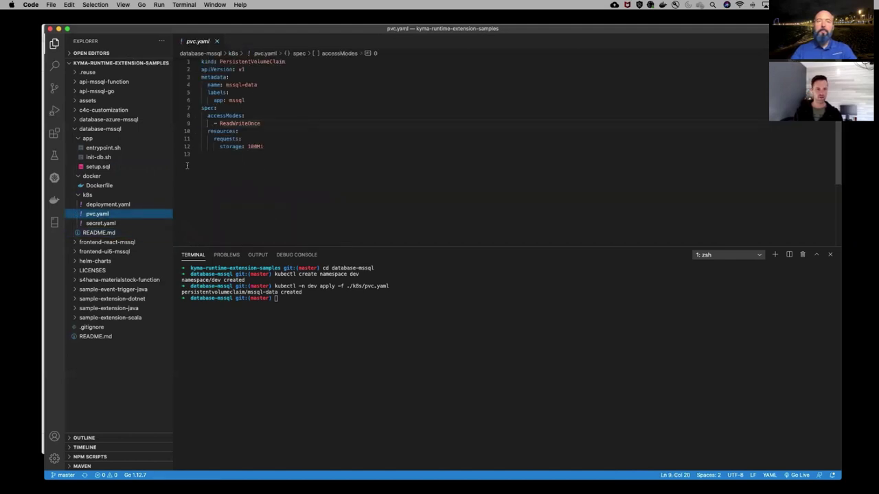
Check secret.yaml's SA password line and run its apply command creating secret/mssql in dev
left_click(108, 226)
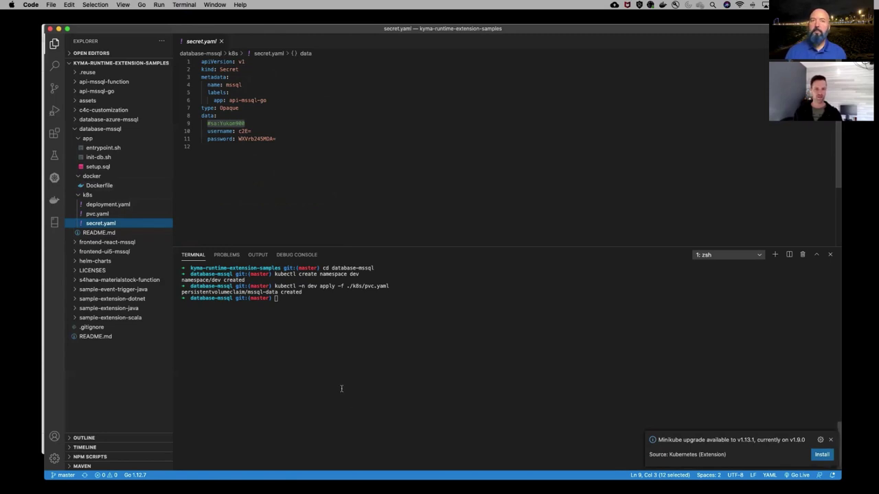
left_click(336, 309)
left_click(229, 123)
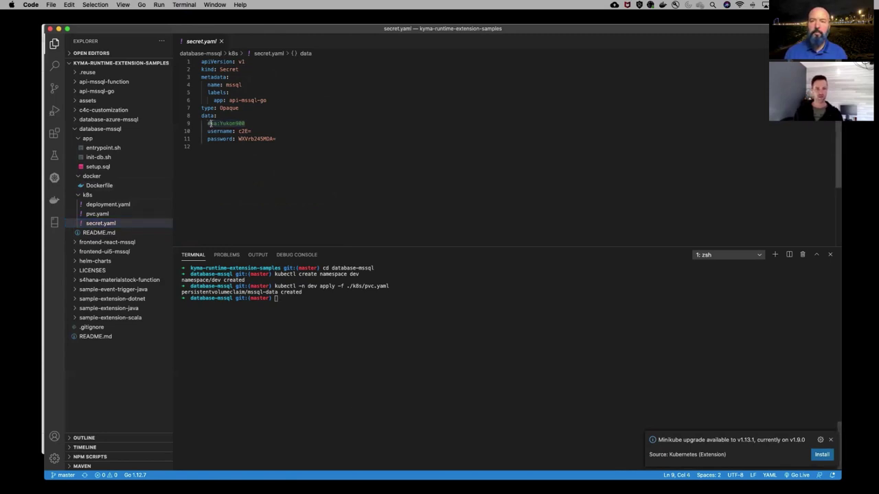
double_click(229, 123)
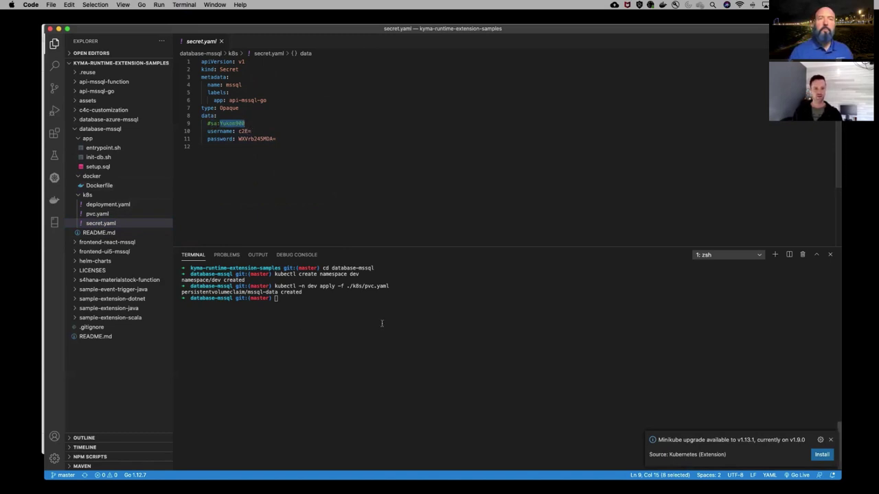
left_click(316, 313)
key("super+v")
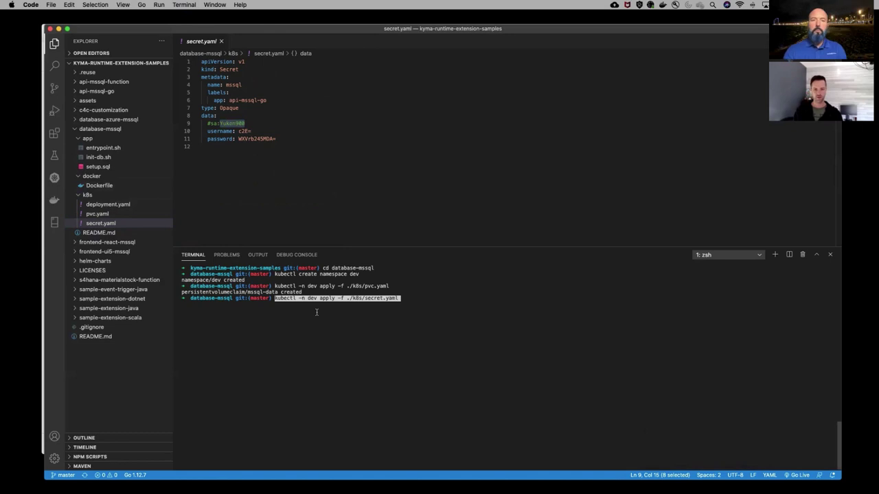
key("Return")
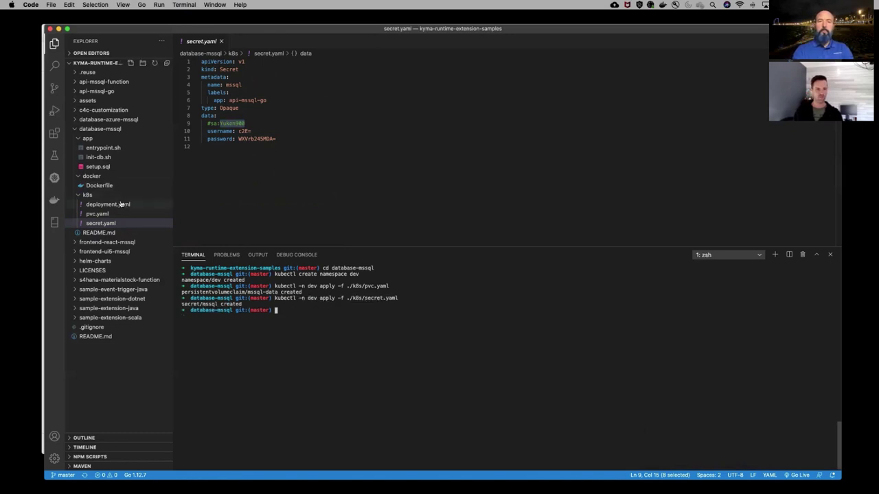
left_click(154, 204)
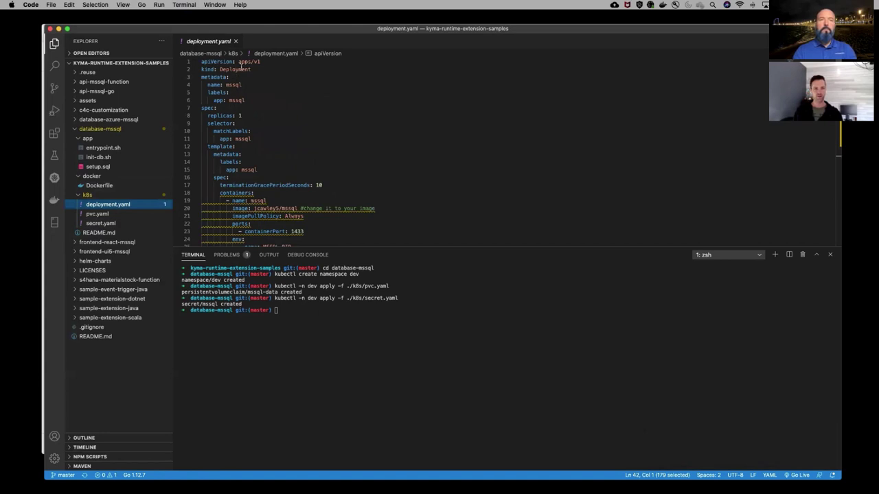
scroll(288, 166, "down", 1)
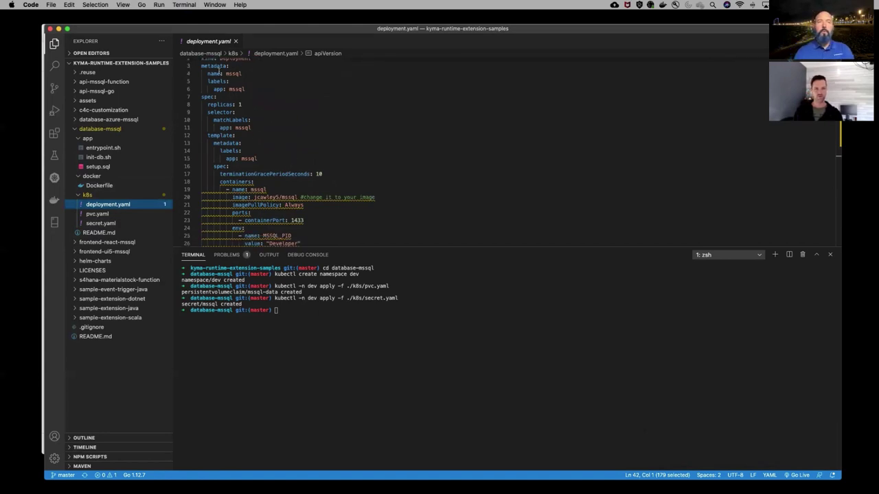
scroll(236, 70, "up", 1)
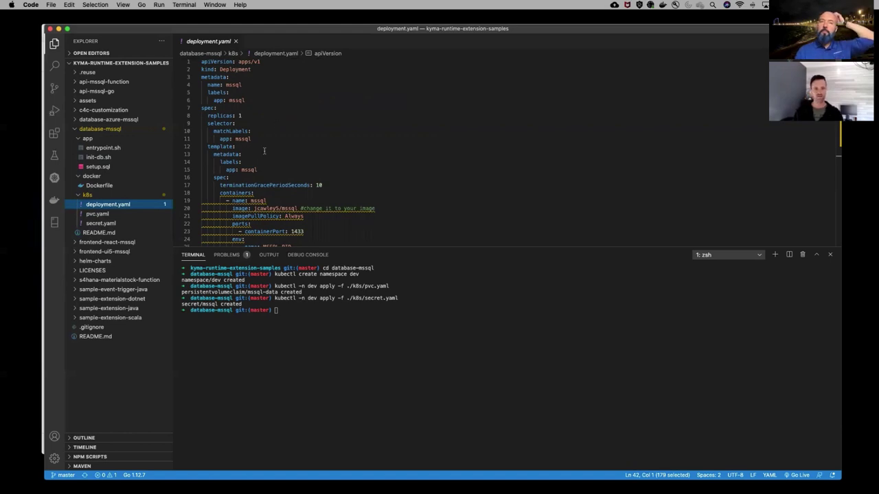
scroll(258, 160, "down", 1)
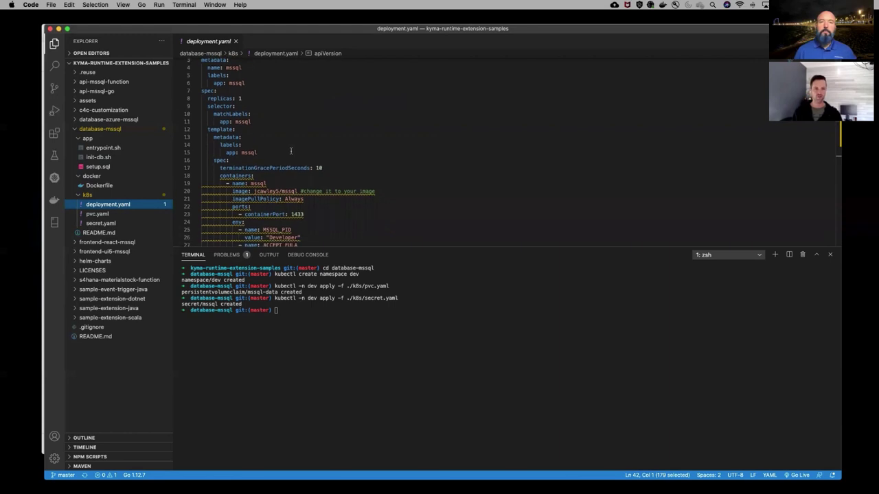
scroll(290, 150, "up", 1)
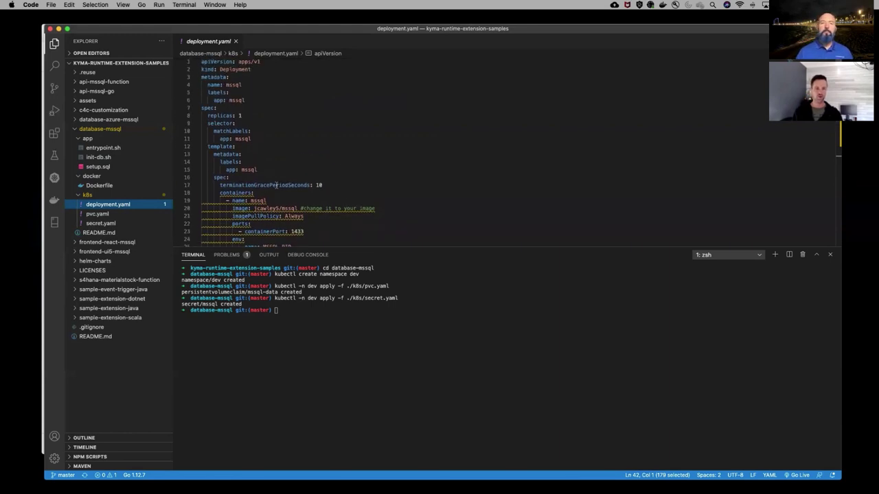
scroll(275, 187, "down", 13)
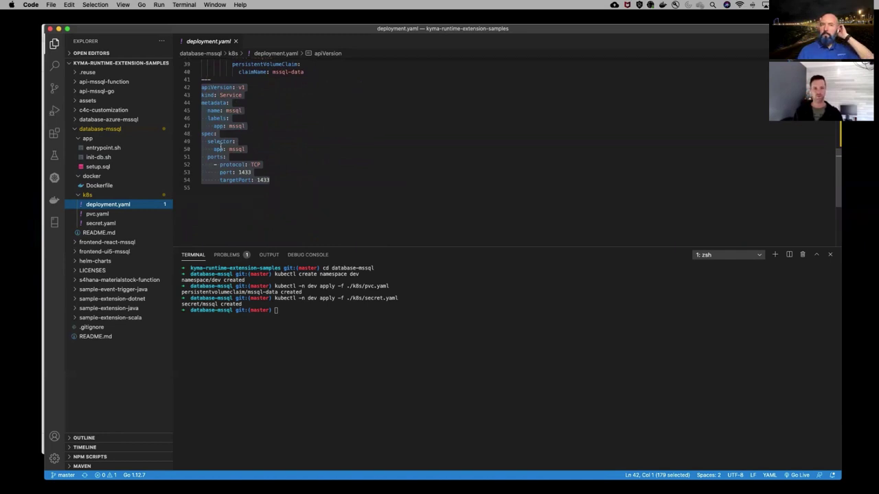
left_click(221, 149)
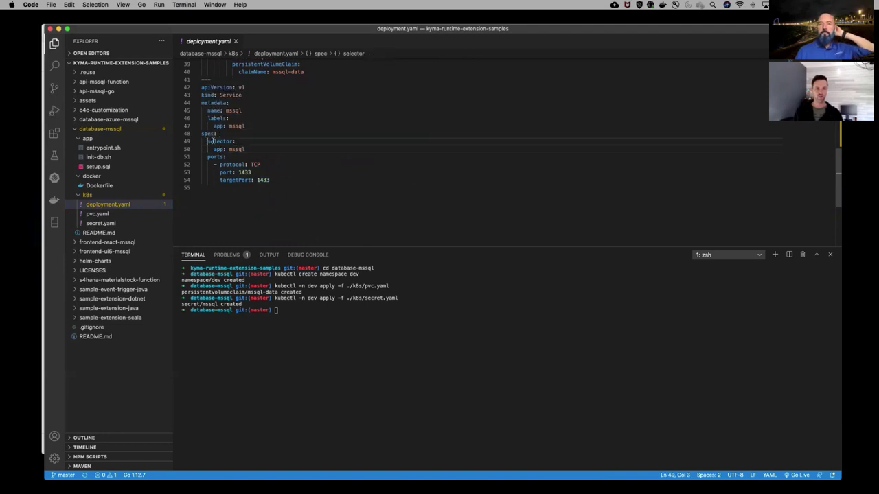
left_click_drag(207, 142, 249, 151)
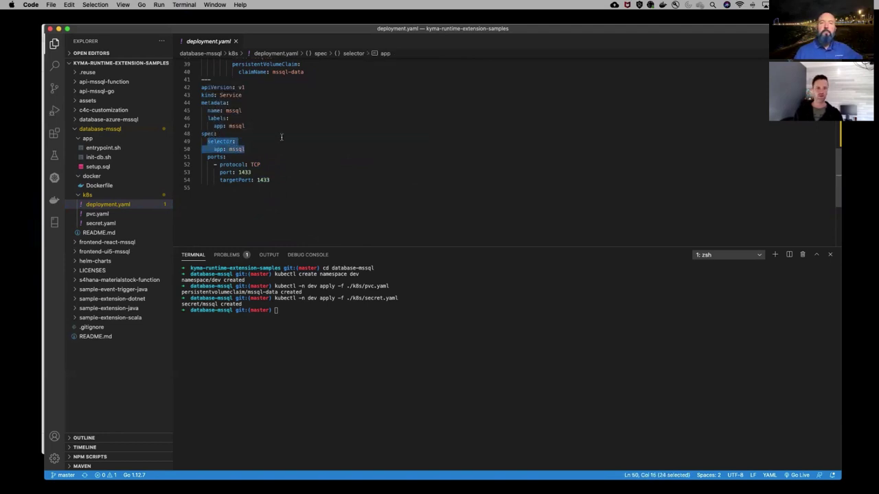
scroll(282, 137, "up", 1)
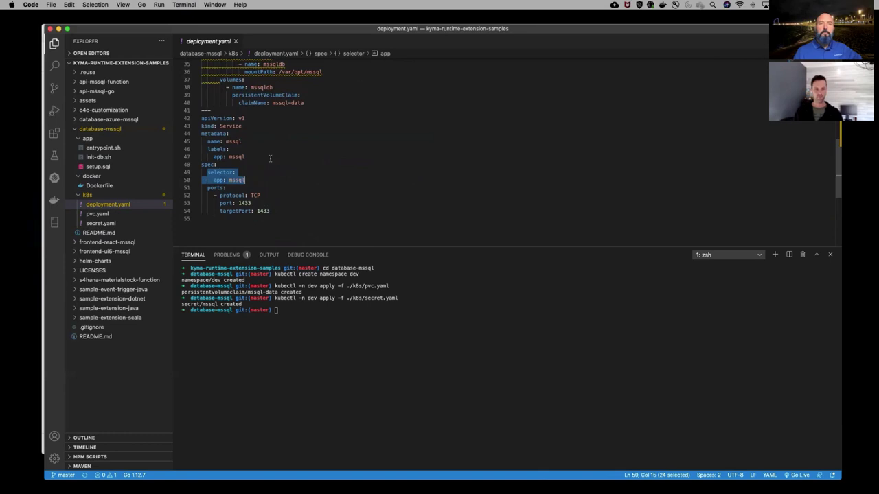
scroll(281, 138, "up", 10)
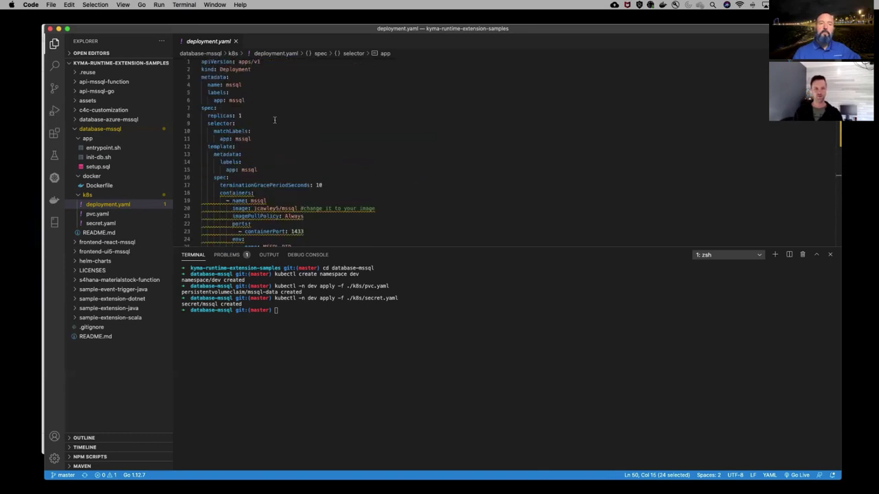
scroll(274, 120, "down", 4)
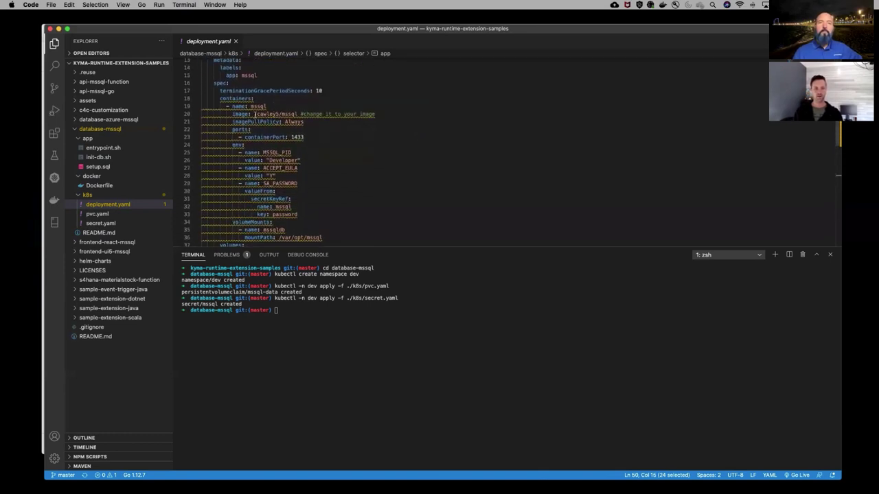
scroll(260, 126, "down", 1)
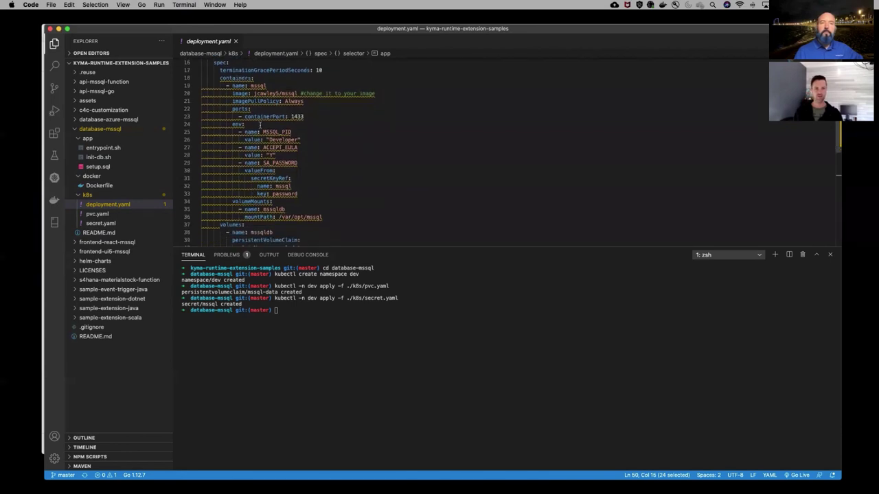
double_click(251, 117)
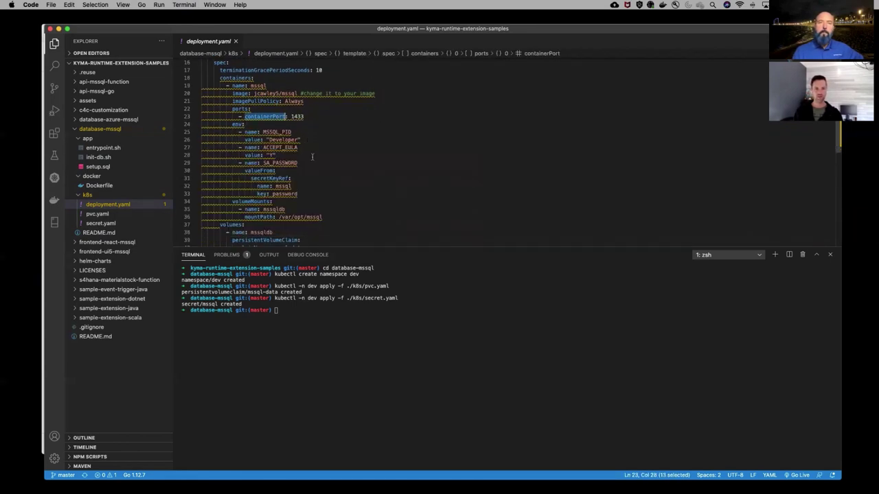
scroll(313, 157, "down", 1)
left_click_drag(298, 168, 151, 139)
scroll(373, 165, "down", 1)
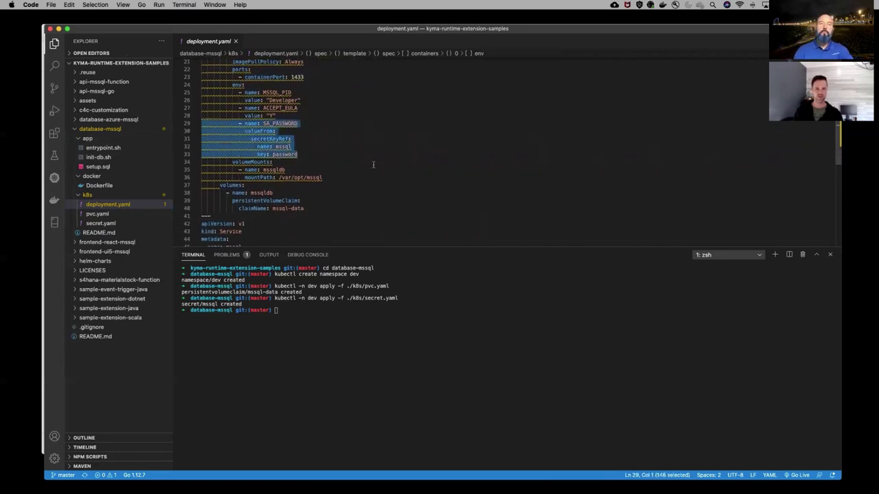
scroll(341, 156, "down", 2)
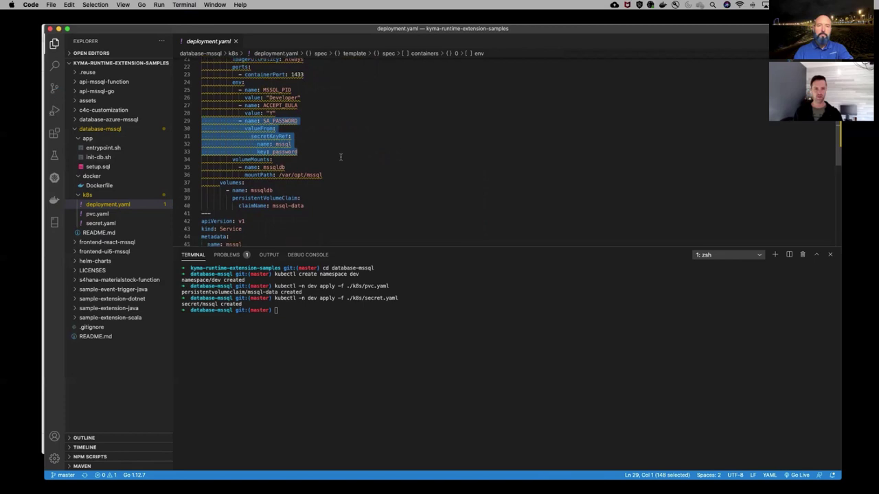
left_click_drag(323, 164, 199, 148)
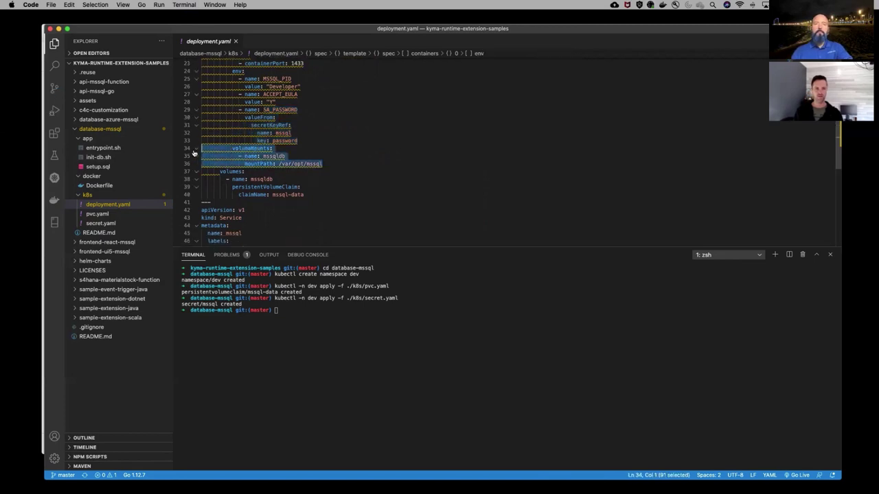
left_click_drag(304, 194, 173, 151)
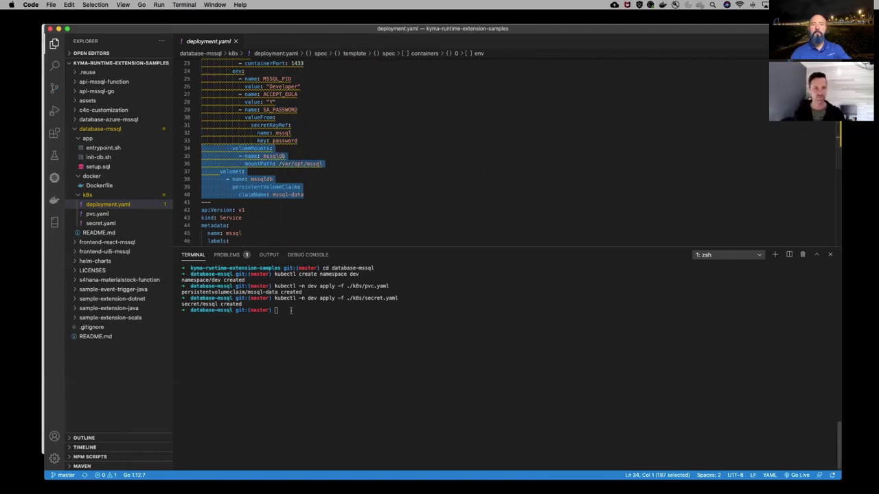
Copy the 'kubectl -n dev apply -f ./k8s/deployment.yaml' command from README line 51
left_click(100, 233)
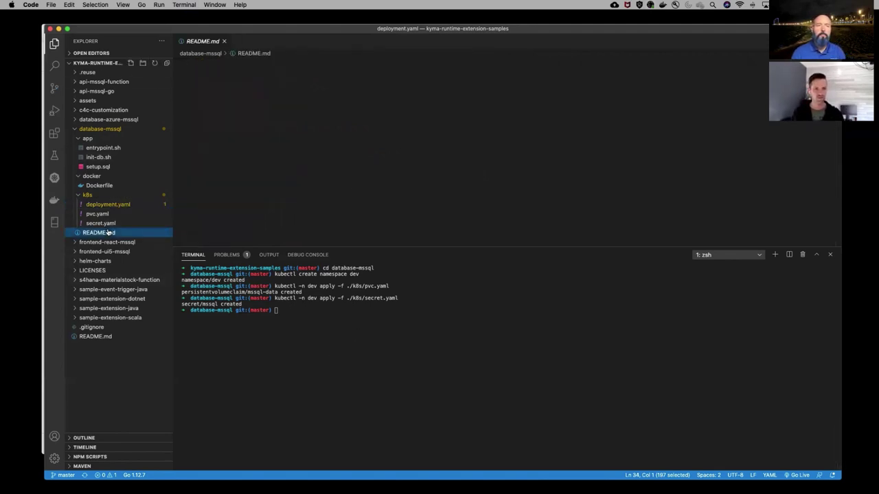
left_click(354, 194)
scroll(355, 196, "down", 3)
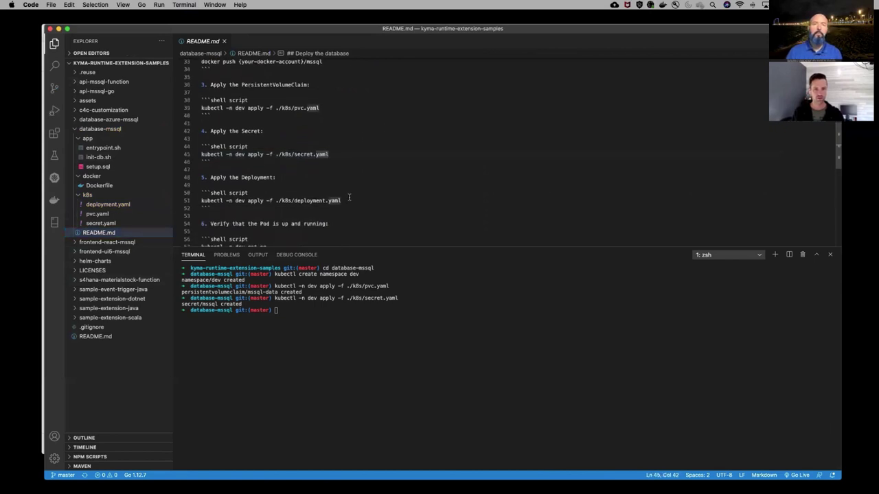
left_click(348, 201)
left_click_drag(341, 201, 201, 200)
key("ctrl+c")
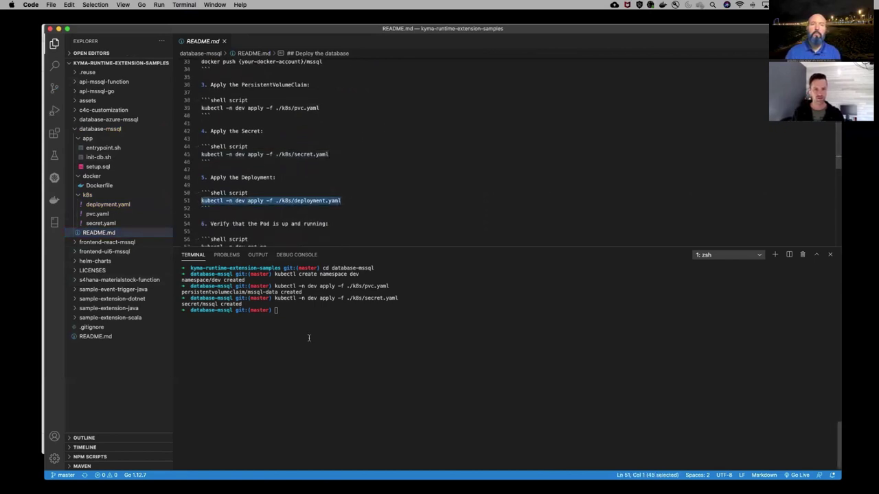
Run the command in the terminal, creating deployment.apps/mssql and service/mssql, then bring the browser forward
left_click(310, 320)
key("ctrl+v")
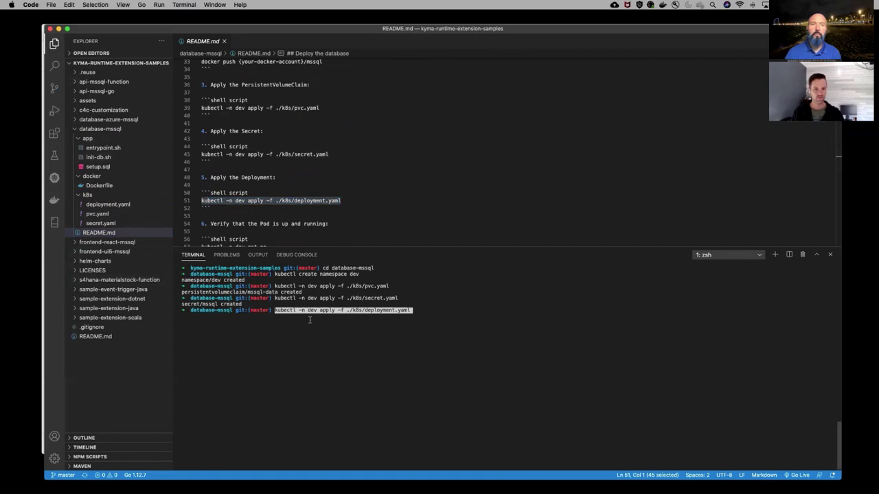
key("Return")
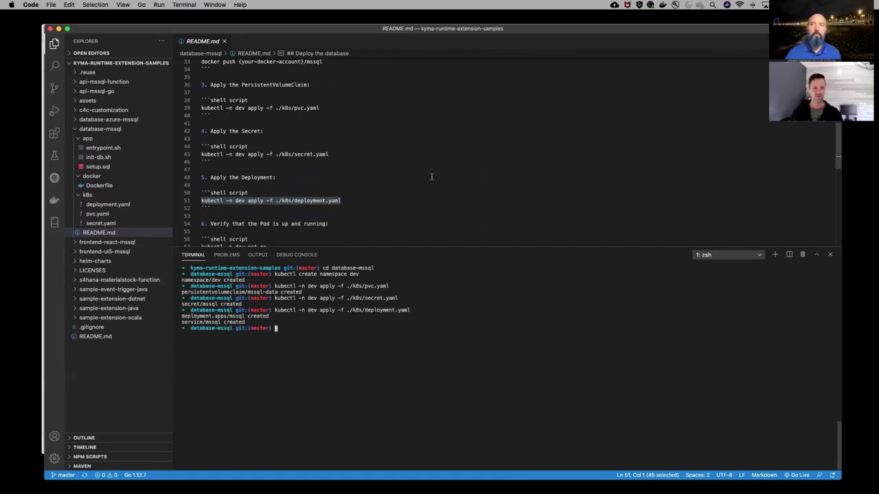
left_click_drag(262, 29, 294, 30)
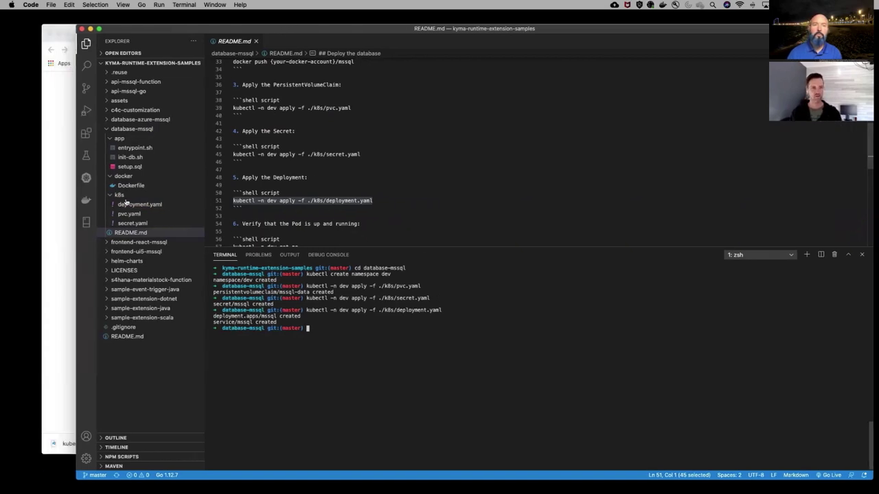
left_click(55, 190)
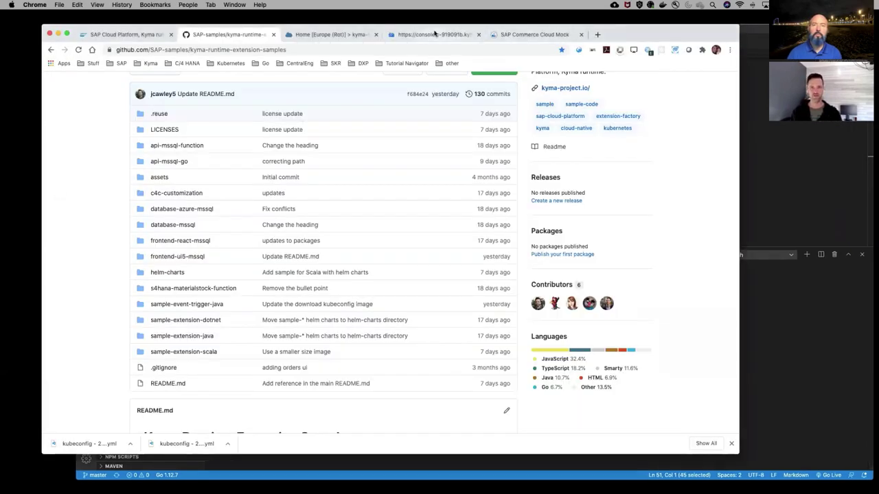
In the Kyma console, switch the Pods page to the dev namespace to see the waiting mssql pod
left_click(432, 34)
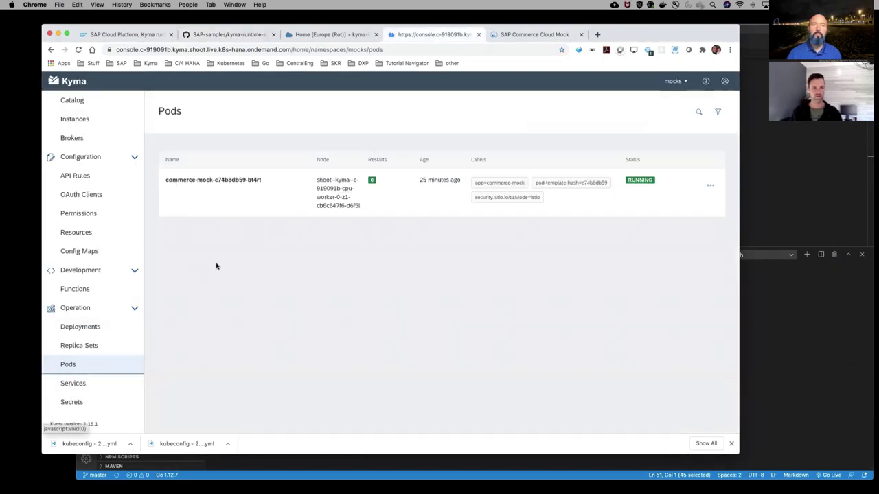
left_click(675, 81)
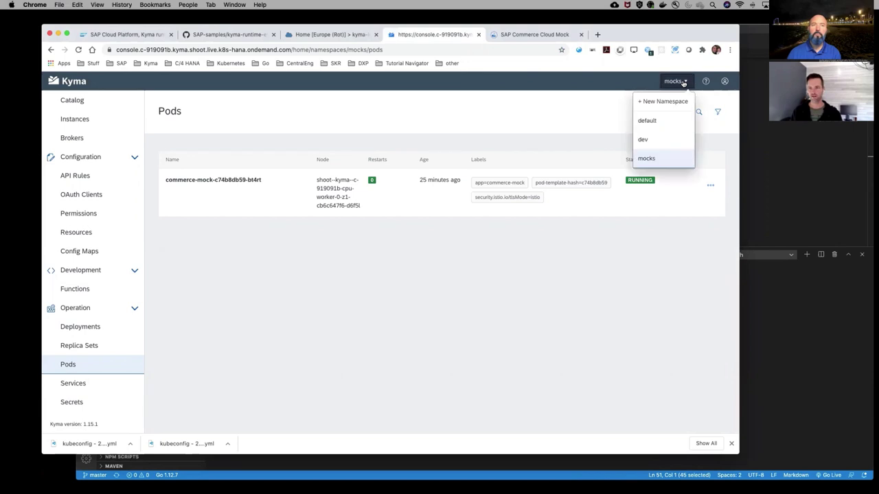
left_click(651, 140)
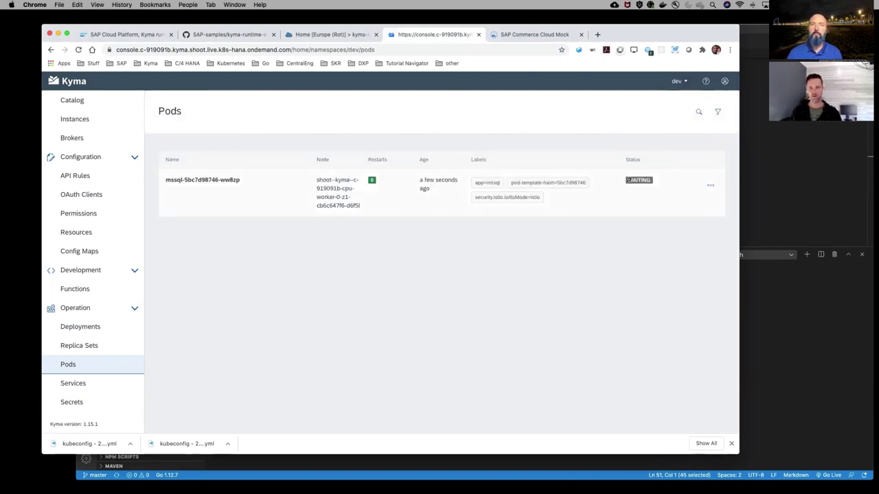
mouse_move(640, 181)
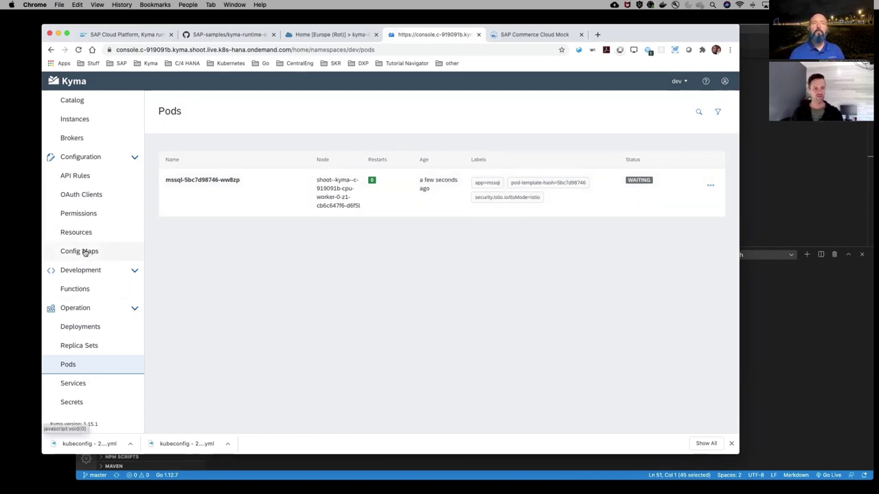
left_click(81, 402)
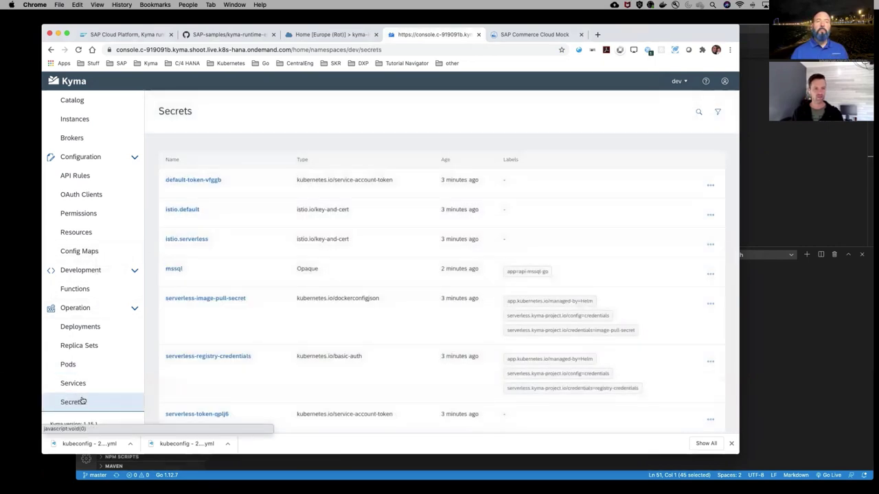
left_click(174, 265)
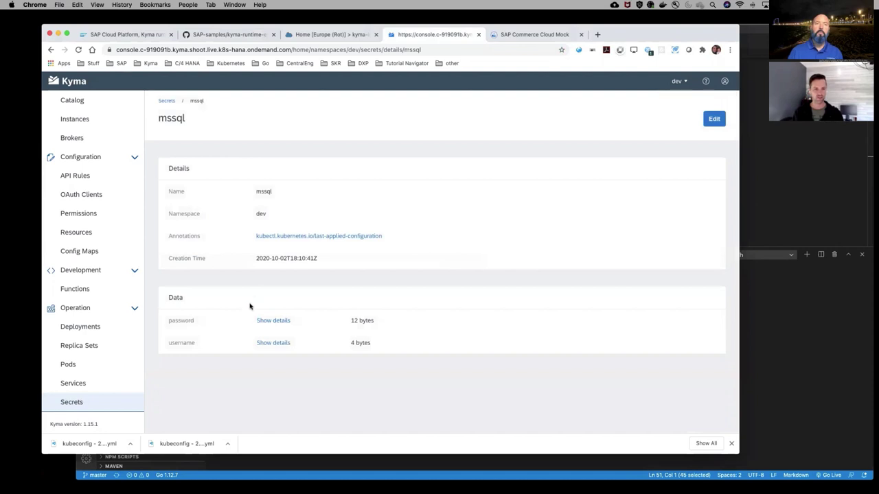
left_click(274, 321)
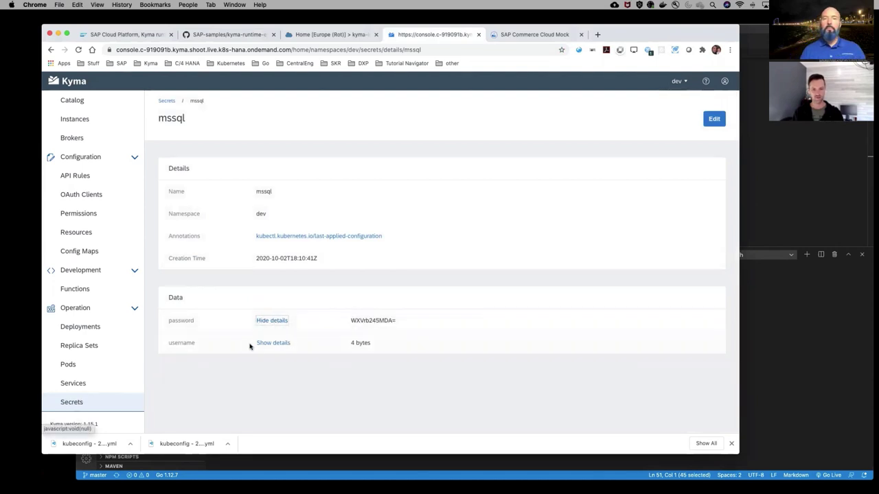
left_click(265, 344)
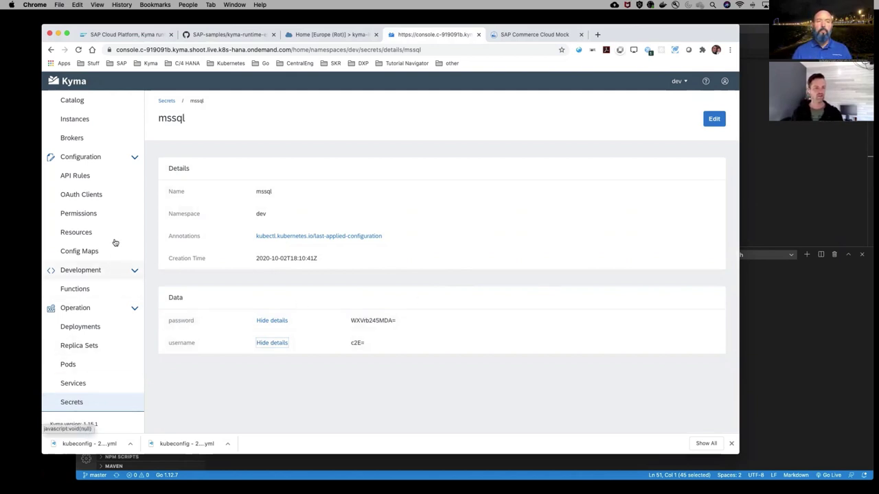
left_click(87, 382)
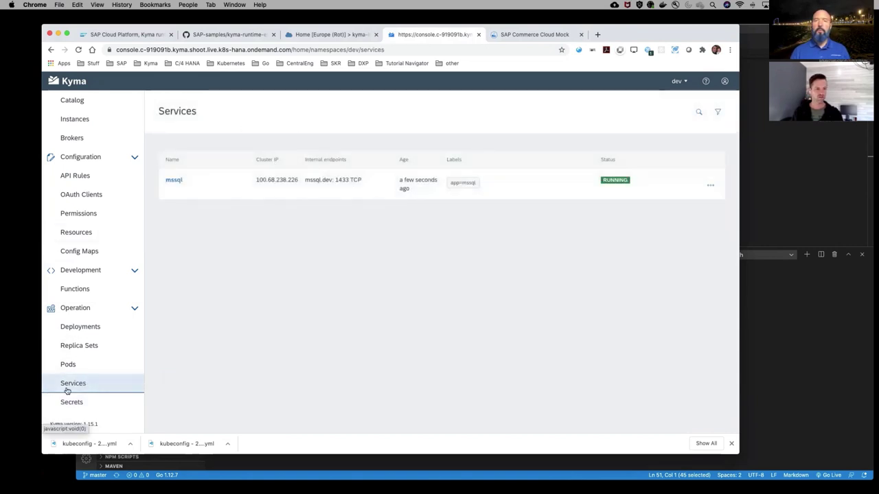
left_click(68, 364)
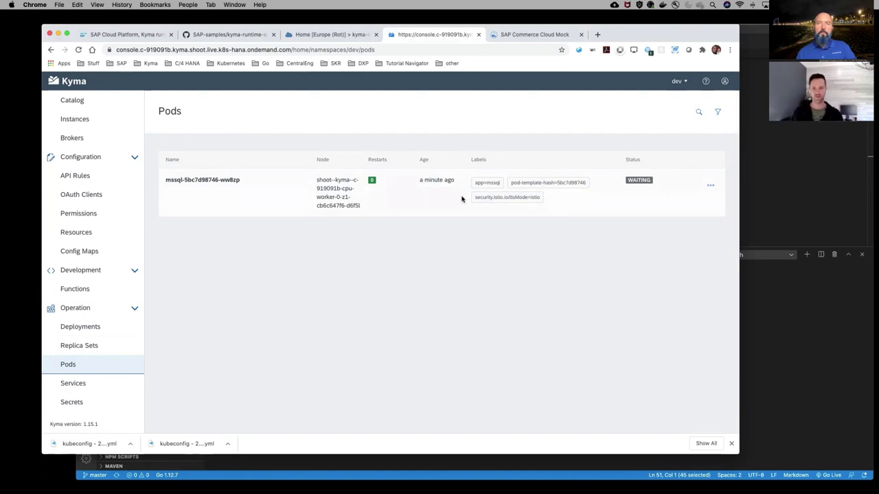
left_click(709, 188)
left_click(674, 199)
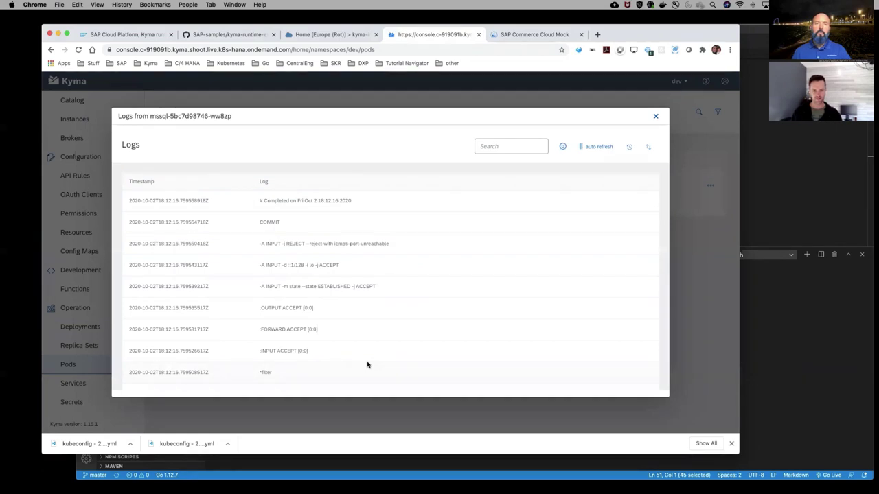
scroll(366, 363, "down", 1)
scroll(366, 363, "up", 1)
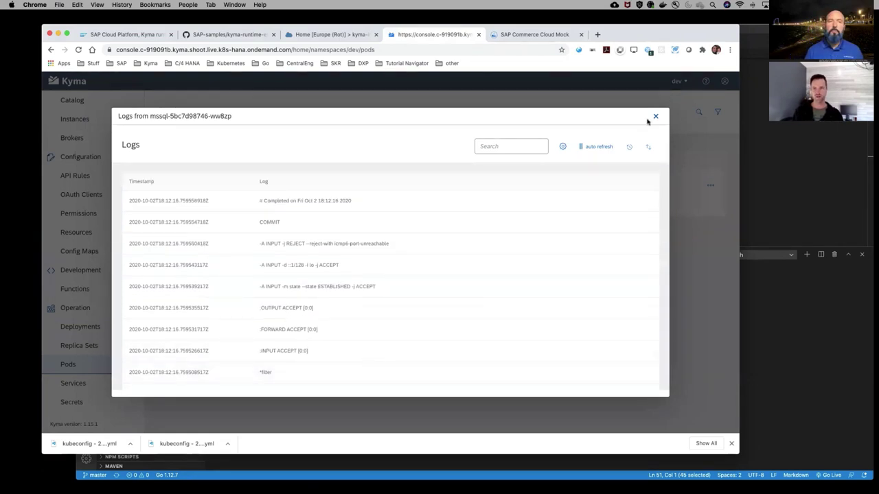
left_click(655, 118)
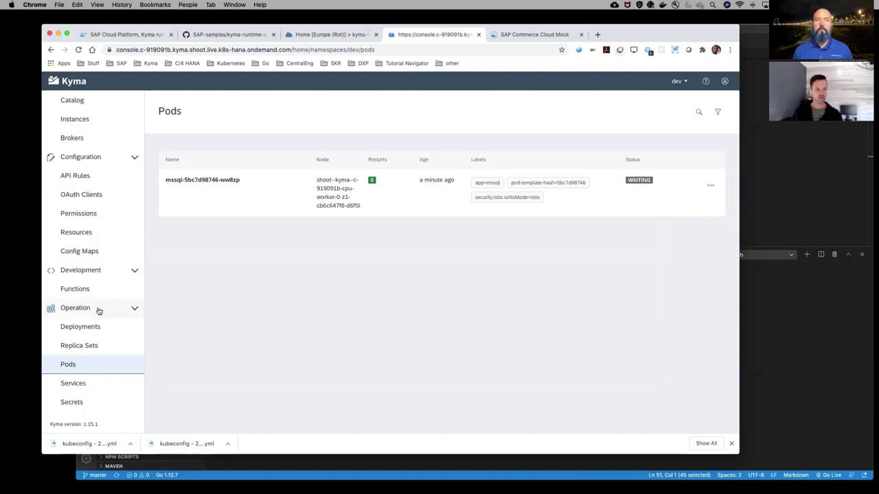
Review the mssql deployment's YAML without saving, then return to the dev Pods list
left_click(80, 327)
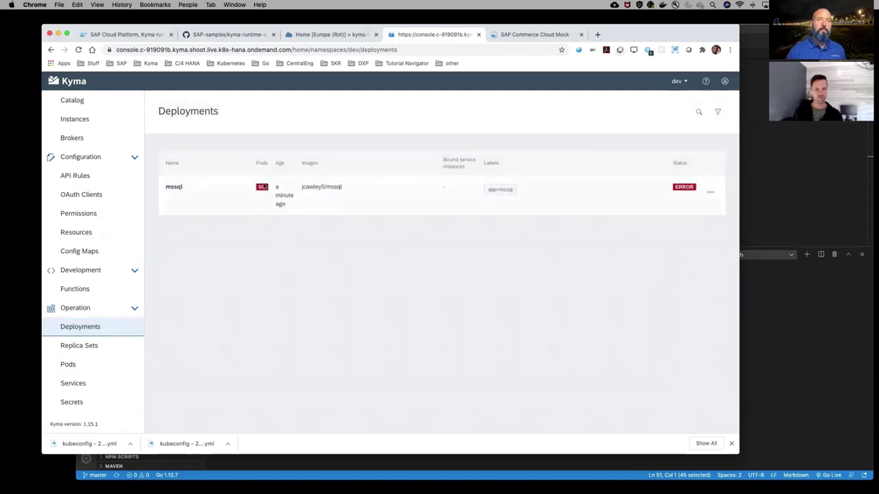
left_click(711, 193)
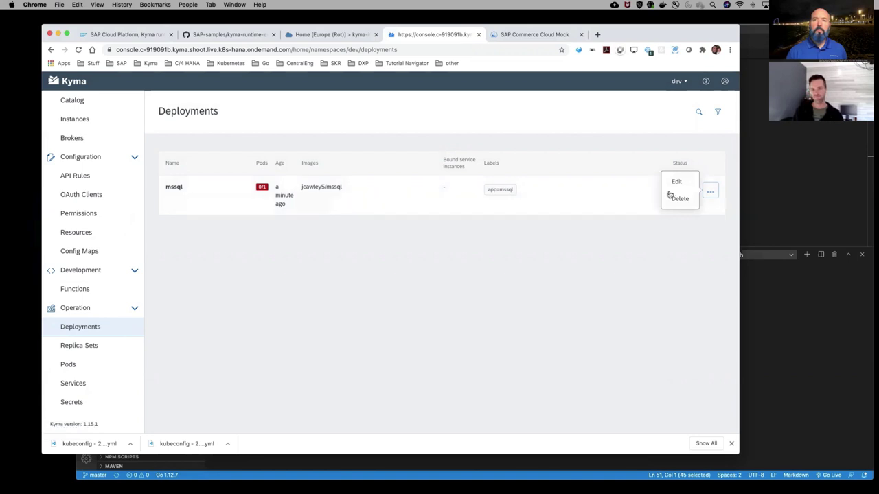
left_click(675, 181)
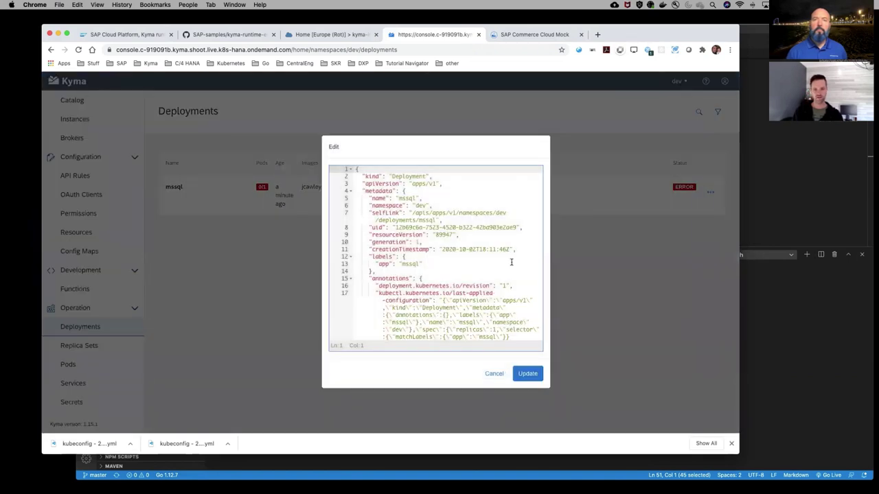
scroll(510, 261, "down", 5)
scroll(511, 262, "down", 10)
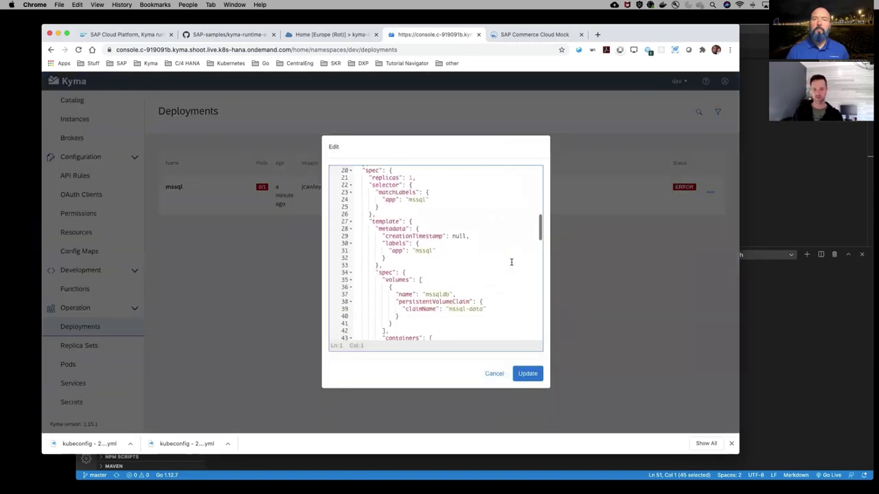
left_click(493, 374)
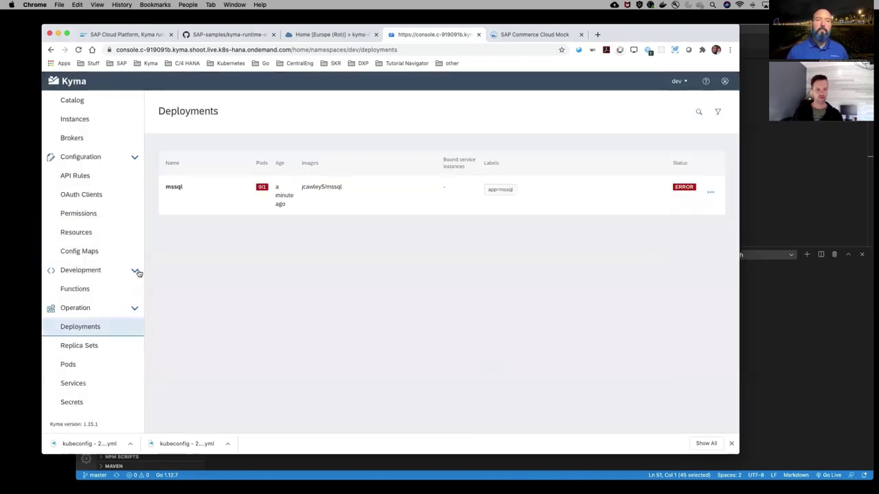
left_click(69, 364)
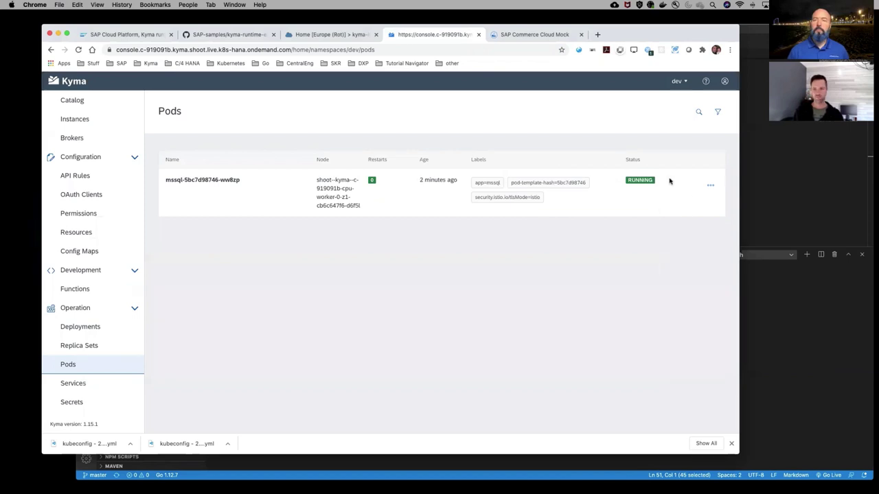
Open the mssql pod's logs and scroll through the SQL Server startup messages
left_click(710, 185)
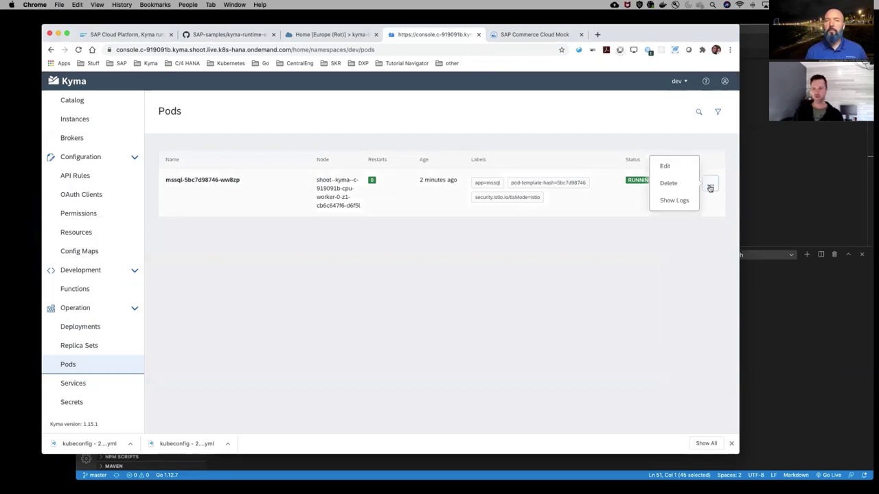
left_click(673, 204)
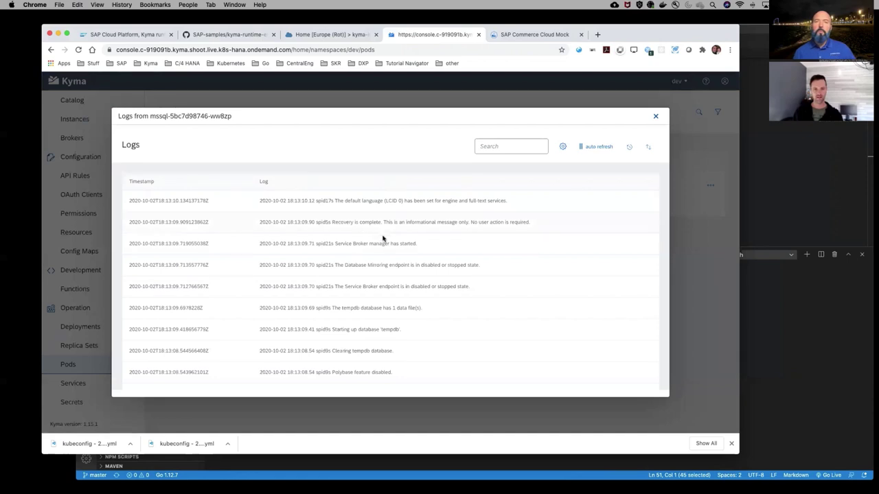
scroll(383, 239, "down", 5)
scroll(382, 238, "down", 5)
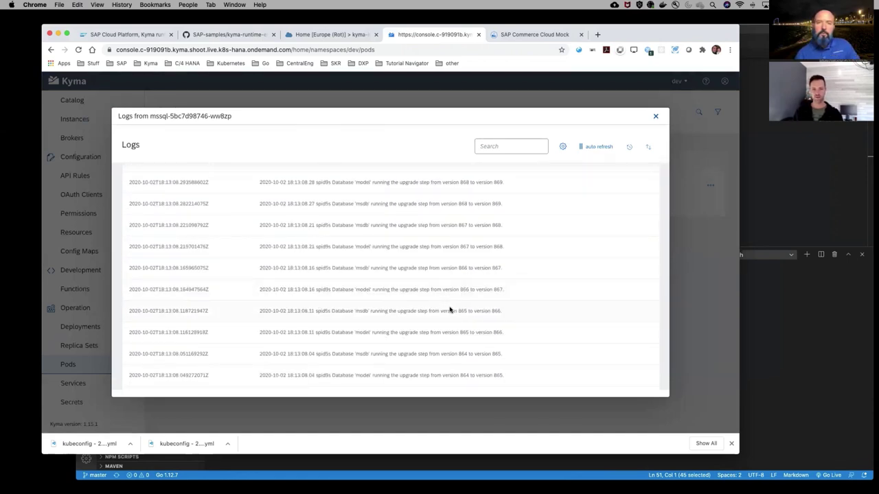
scroll(450, 310, "down", 5)
scroll(450, 311, "down", 5)
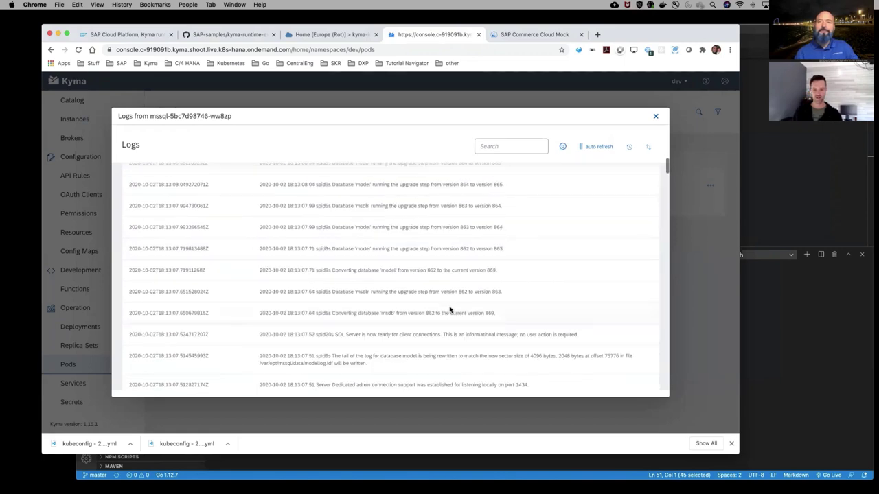
scroll(450, 310, "up", 10)
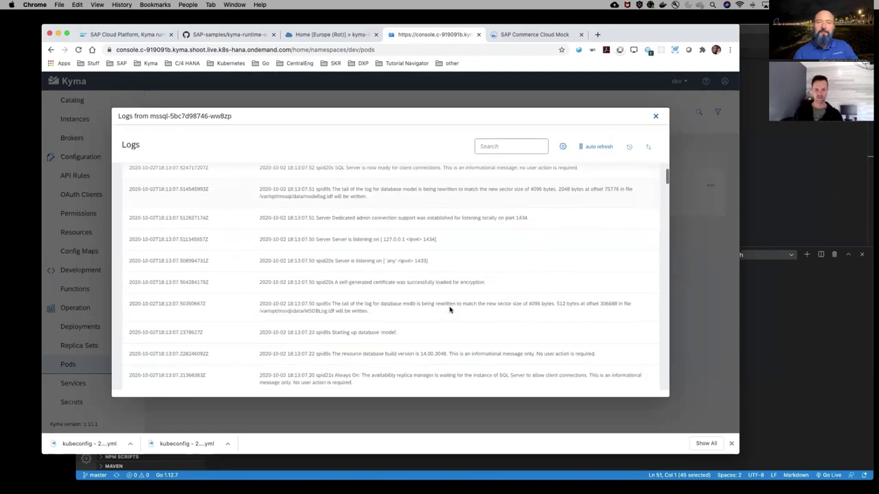
scroll(449, 310, "up", 3)
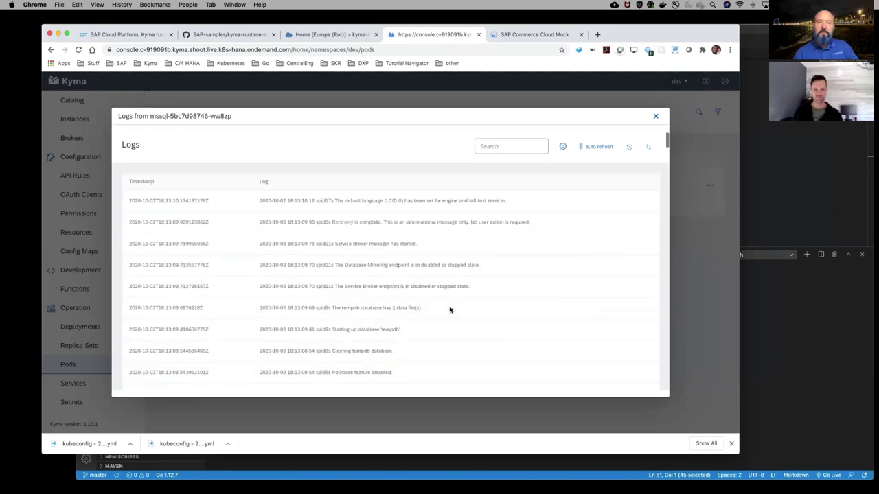
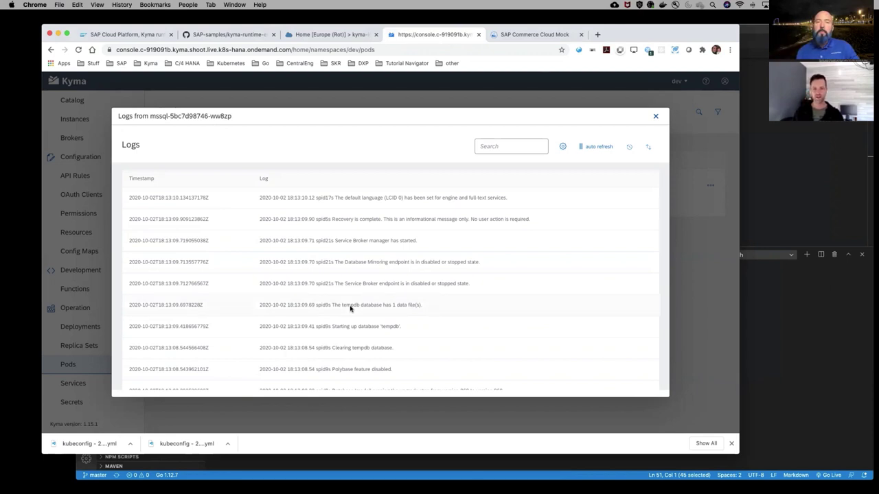
Close the mssql pod's log view, glance at the architecture slide, and return to the code editor
left_click(656, 117)
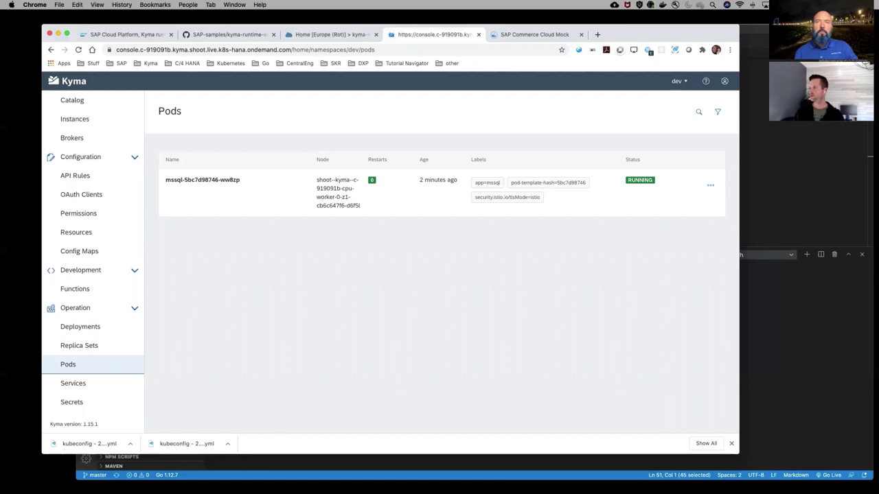
key("super+Tab")
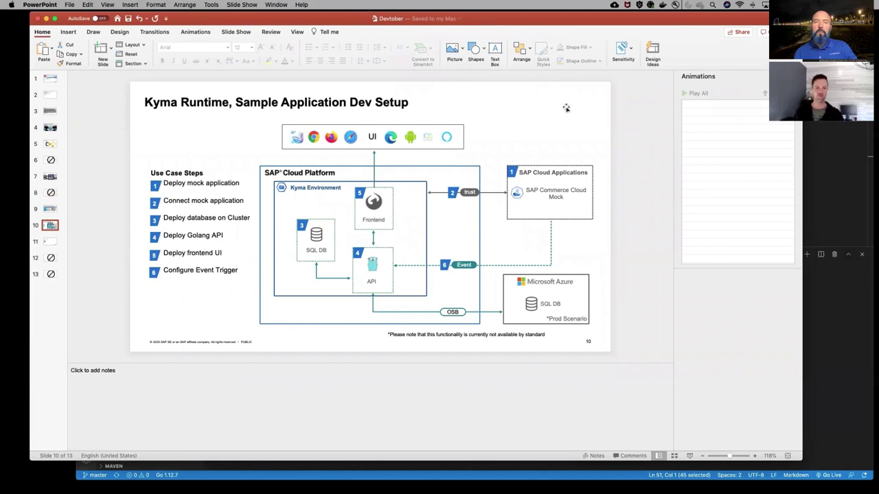
double_click(544, 20)
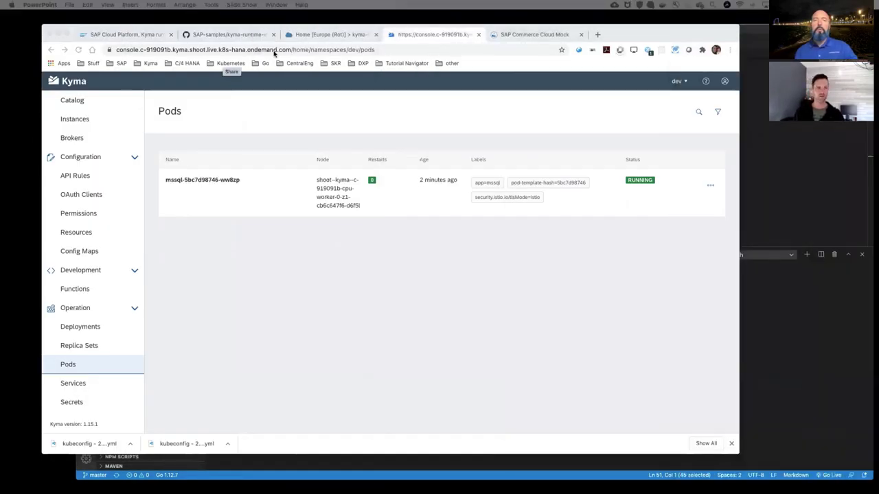
left_click(764, 30)
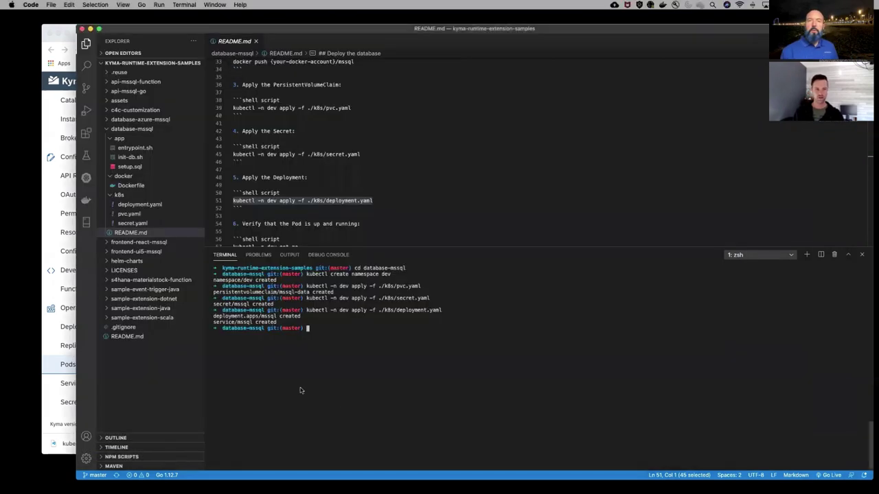
Move the terminal to ../api-mssql-go, close the database README, and expand the api-mssql-go folder
left_click(106, 129)
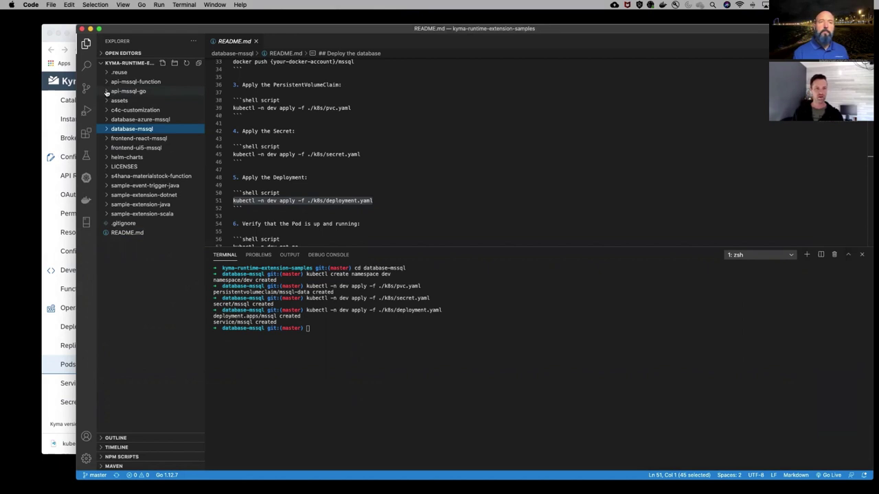
left_click(399, 352)
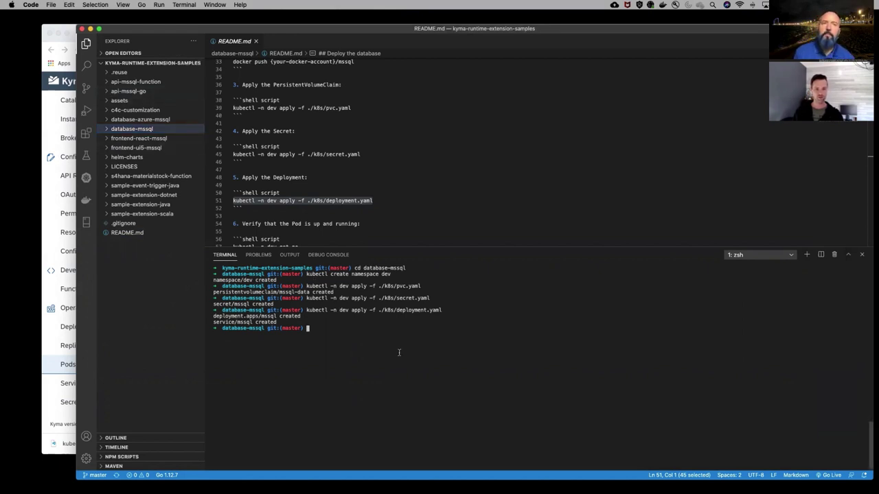
type("cd ../")
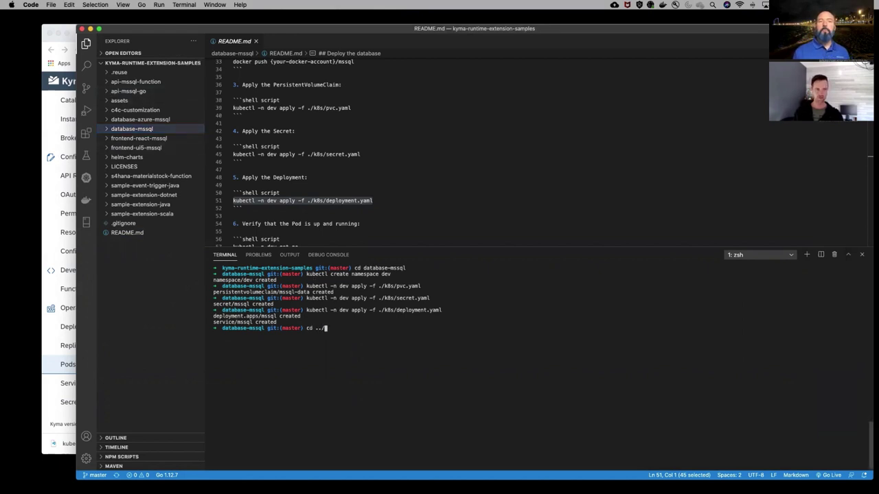
type("ap")
key("Tab")
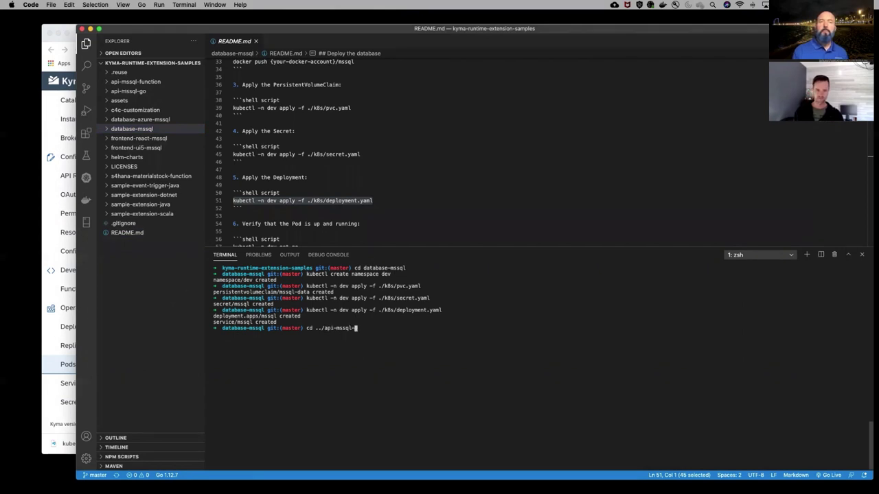
type("go/")
key("Return")
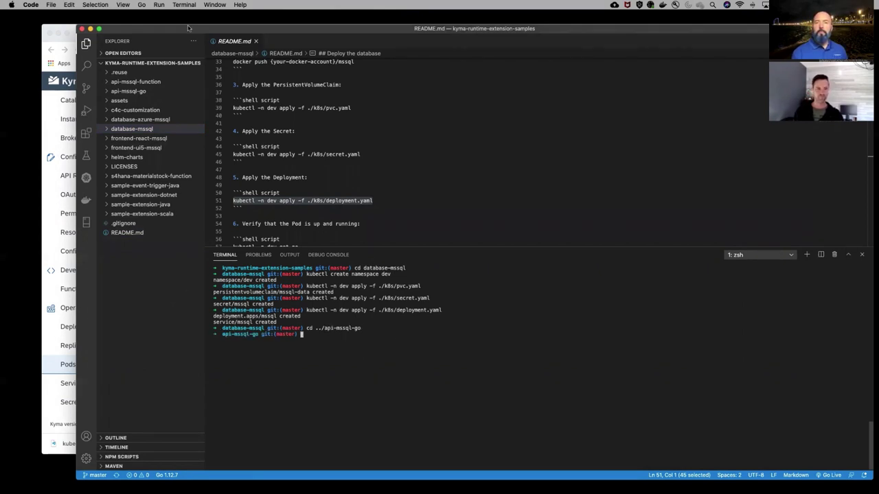
left_click(256, 41)
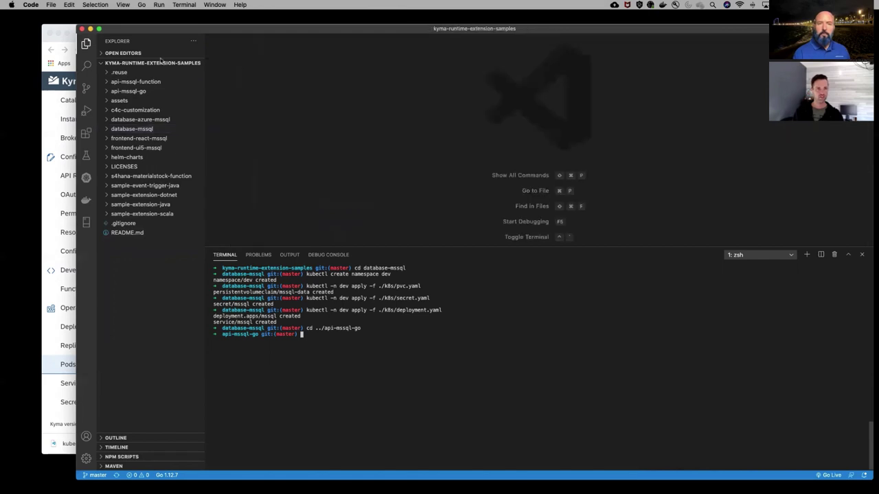
left_click(107, 90)
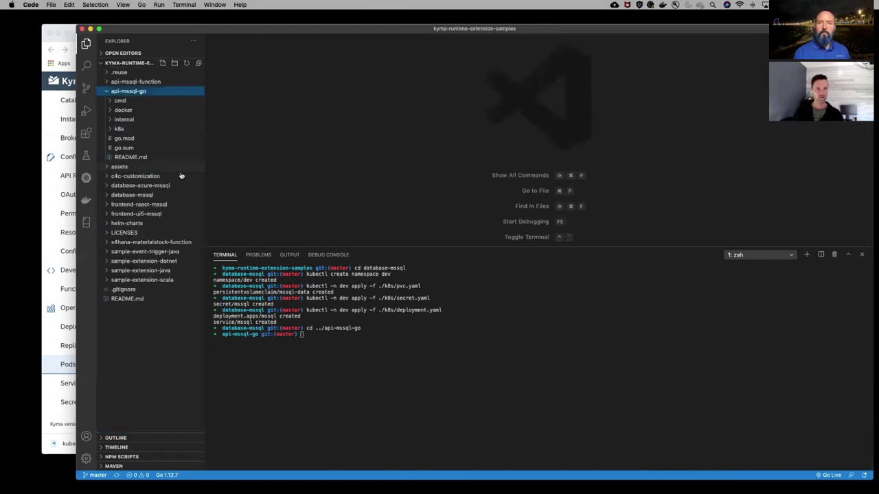
Open the api-mssql-go README.md and scroll through its contents
left_click(138, 158)
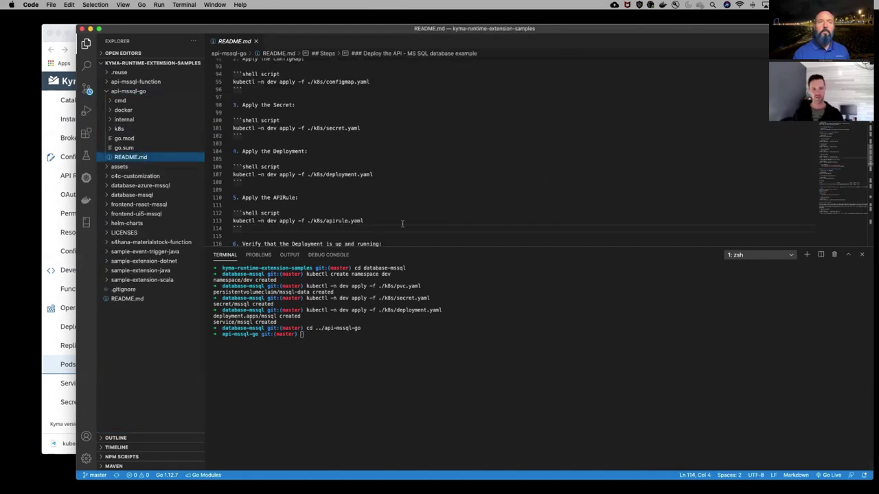
scroll(402, 223, "up", 20)
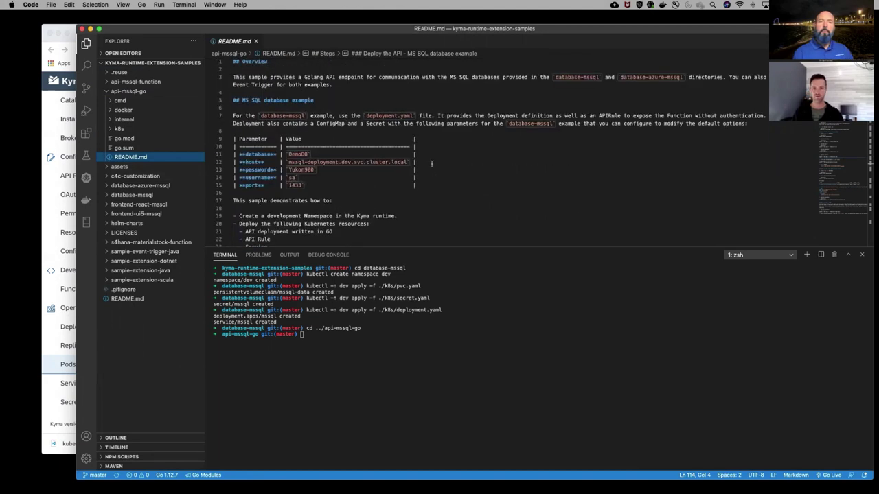
scroll(325, 91, "down", 15)
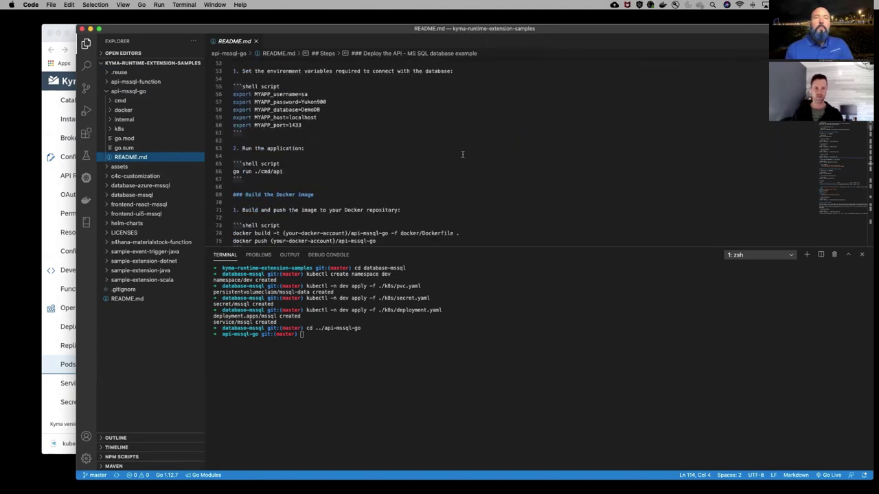
scroll(372, 200, "down", 1)
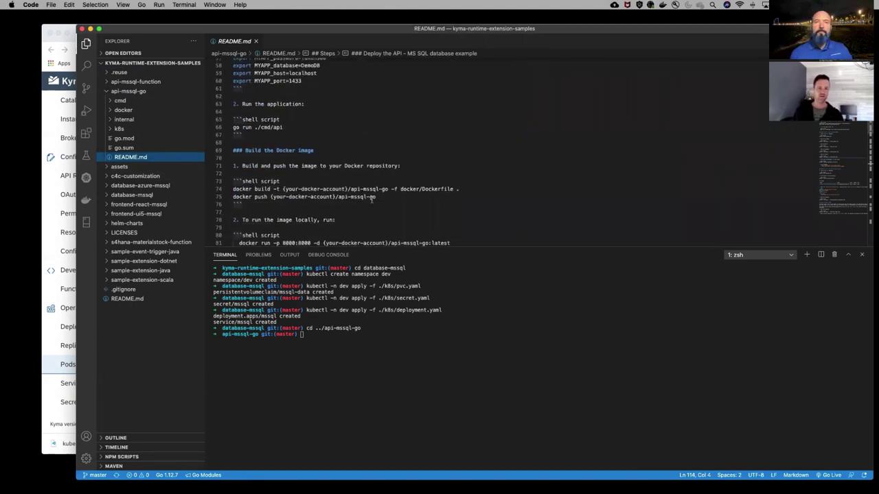
scroll(372, 200, "down", 1)
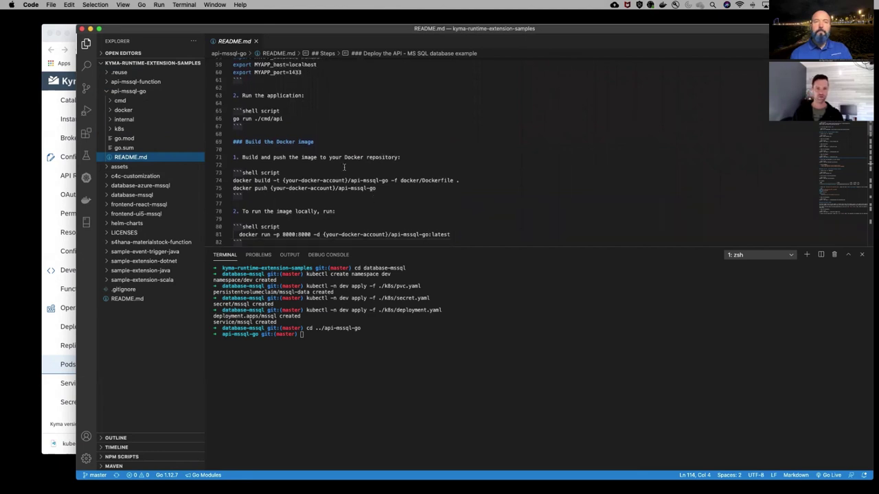
scroll(344, 167, "down", 4)
scroll(341, 165, "up", 15)
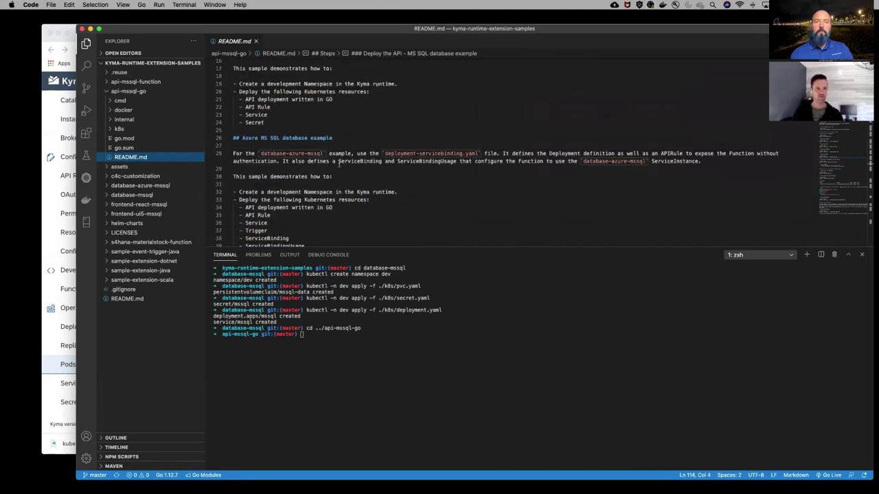
scroll(341, 103, "up", 3)
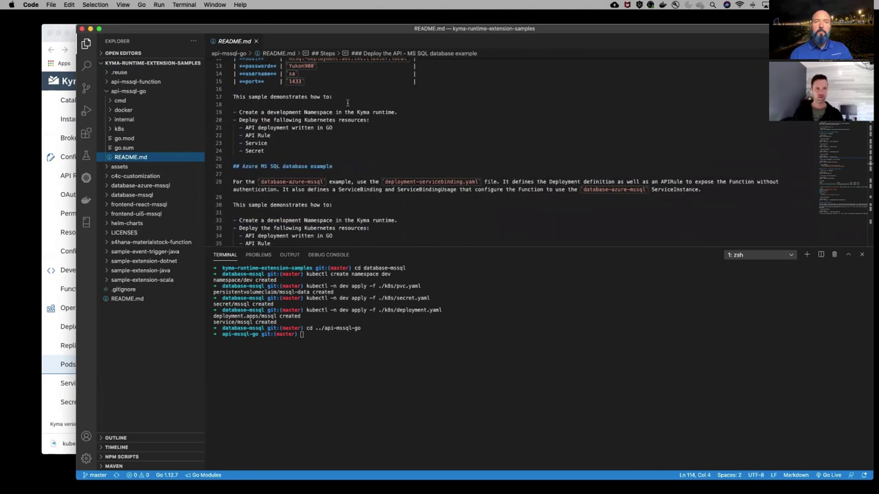
Peek into the k8s and docker folders, then open cmd/api/main.go
left_click(117, 130)
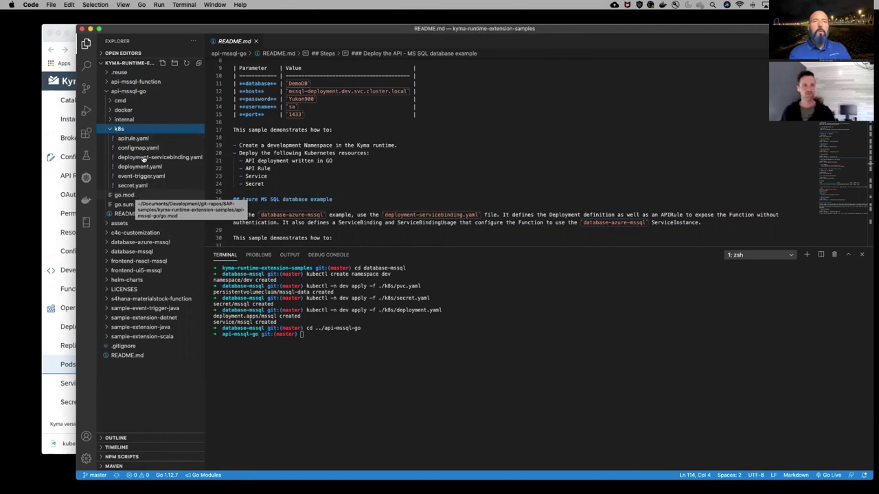
left_click(111, 130)
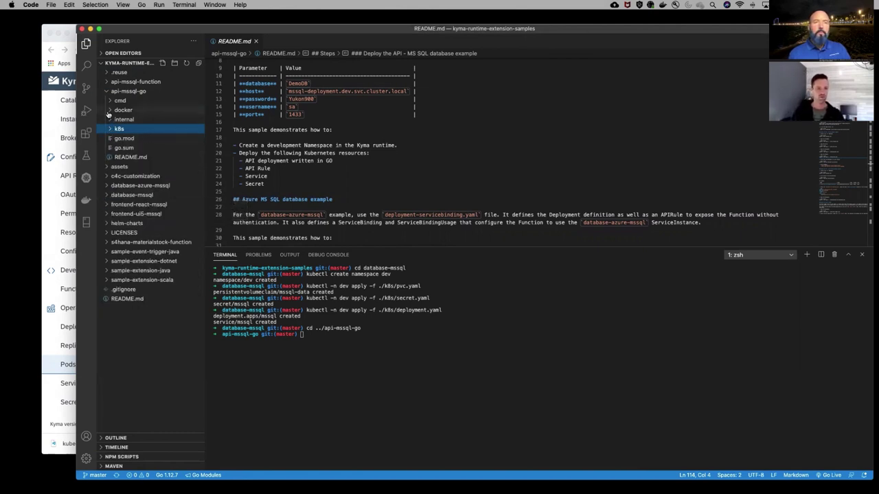
left_click(109, 111)
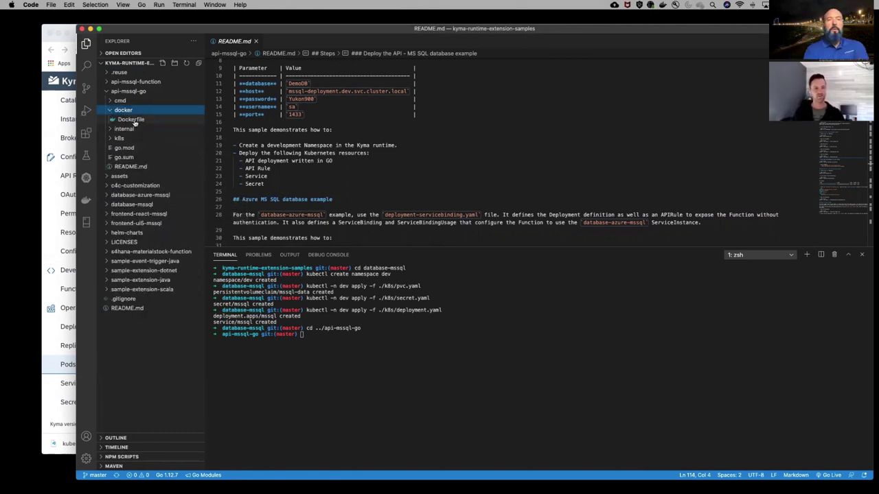
left_click(108, 112)
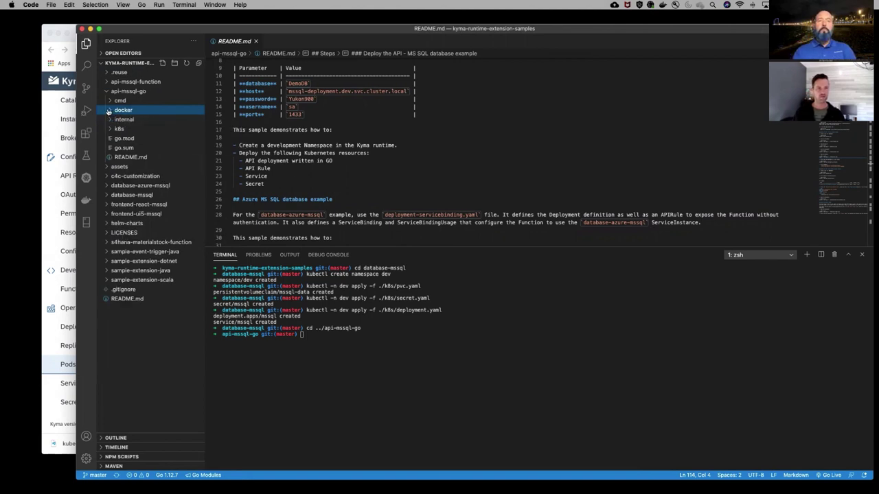
left_click(121, 101)
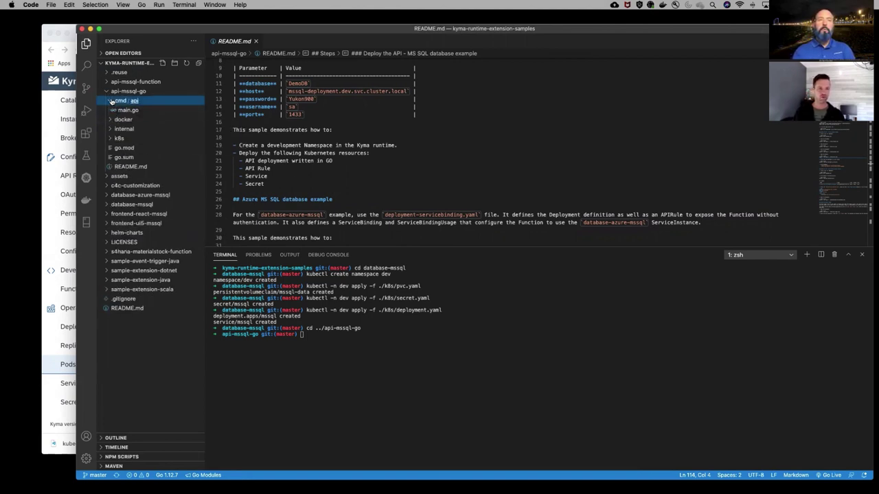
left_click(127, 109)
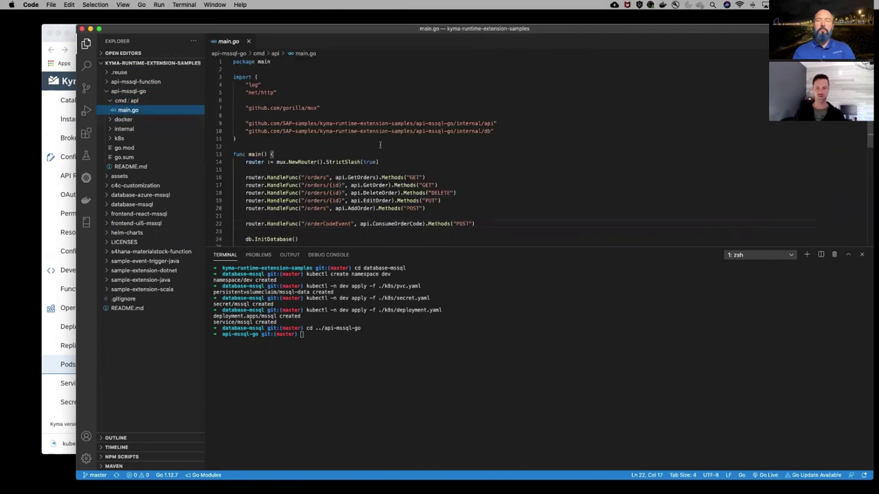
Review main.go, highlighting the orders route path on line 16, then collapse cmd/api
scroll(466, 179, "down", 4)
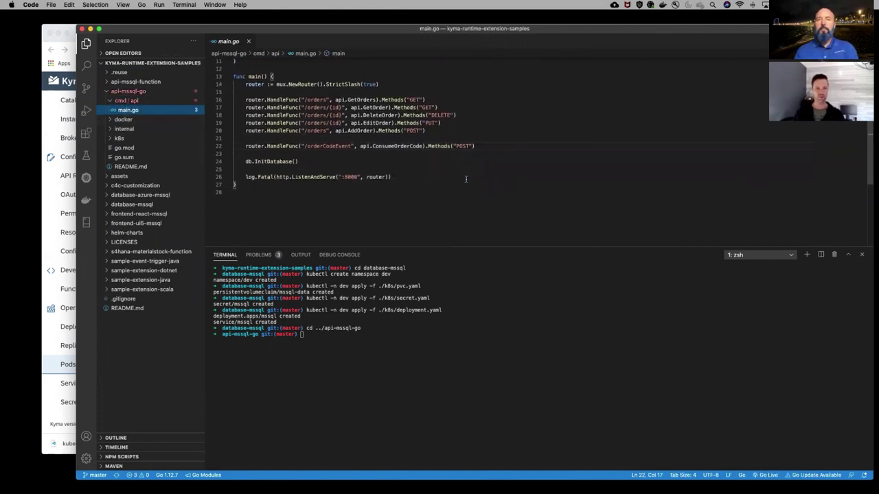
scroll(353, 160, "up", 2)
scroll(353, 161, "up", 1)
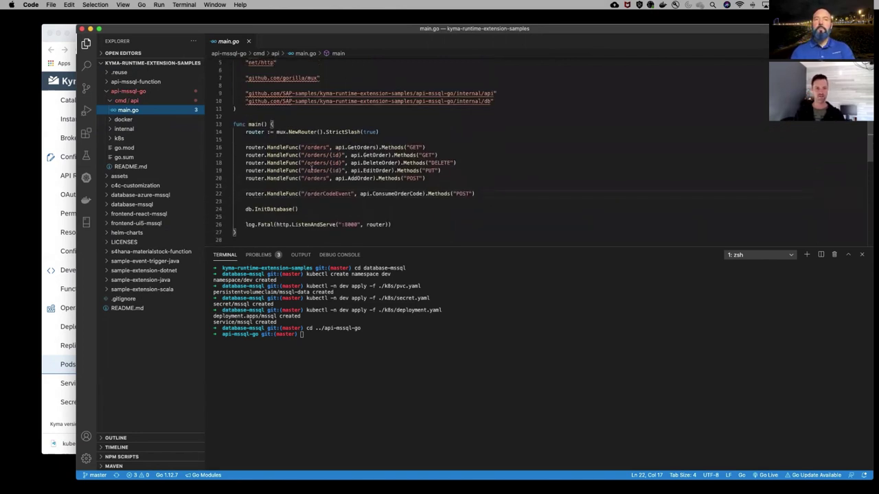
double_click(318, 148)
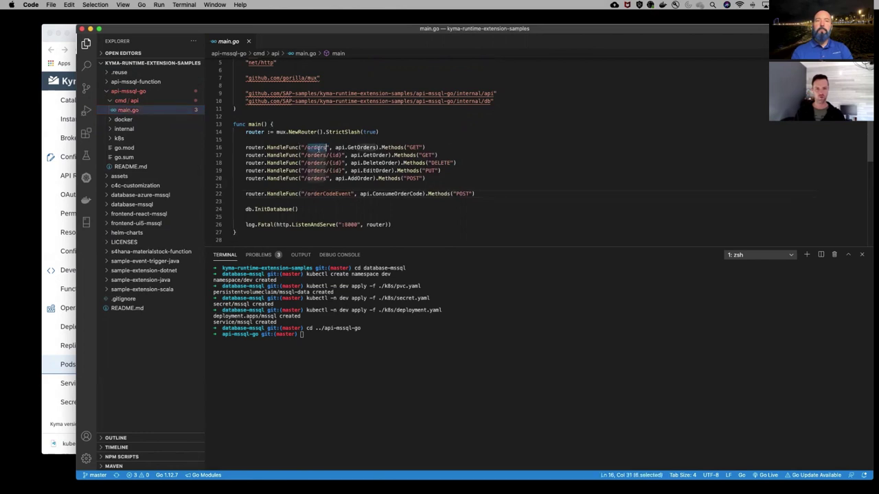
left_click(110, 101)
Open connection.go and order.go from internal/db and scroll through them
left_click(111, 120)
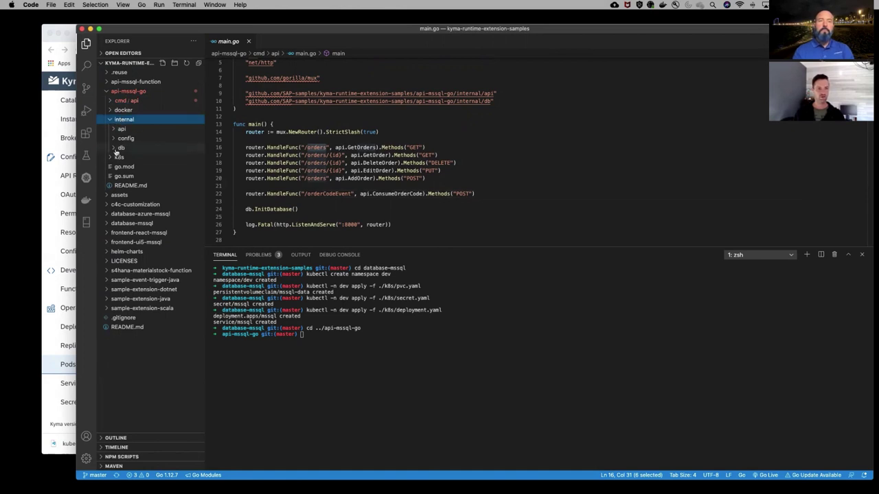
left_click(114, 148)
left_click(142, 158)
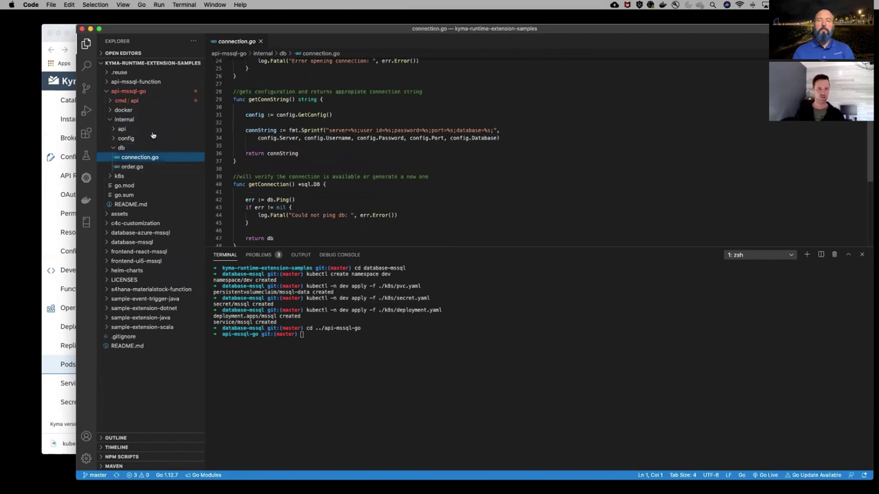
left_click(132, 167)
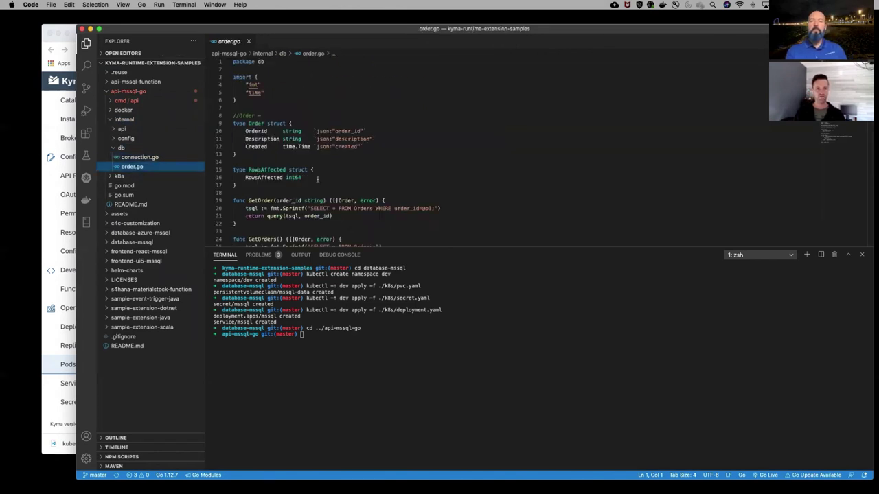
scroll(317, 179, "down", 1)
scroll(318, 179, "down", 10)
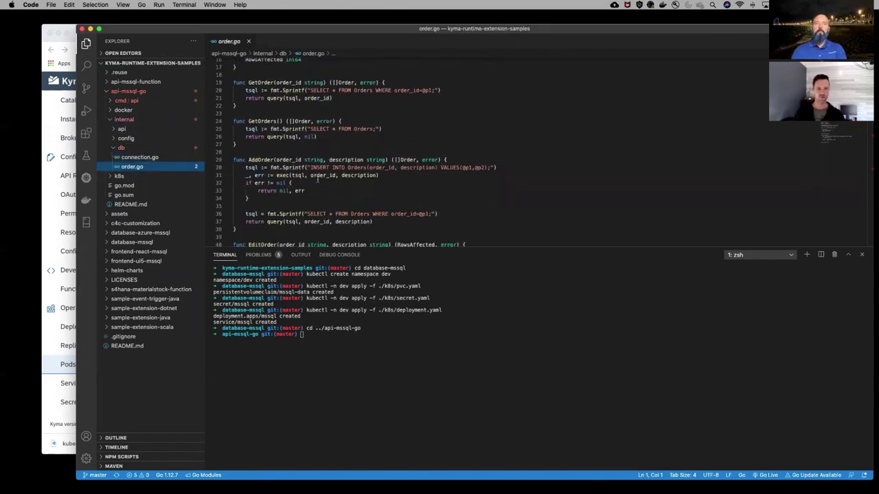
scroll(317, 179, "down", 1)
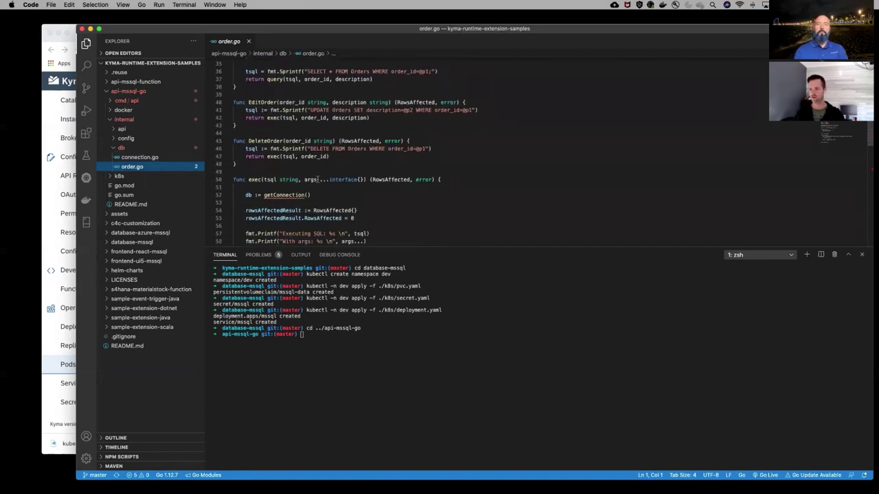
Open config.go from internal/config, then server.go and events.go from internal/api
left_click(116, 138)
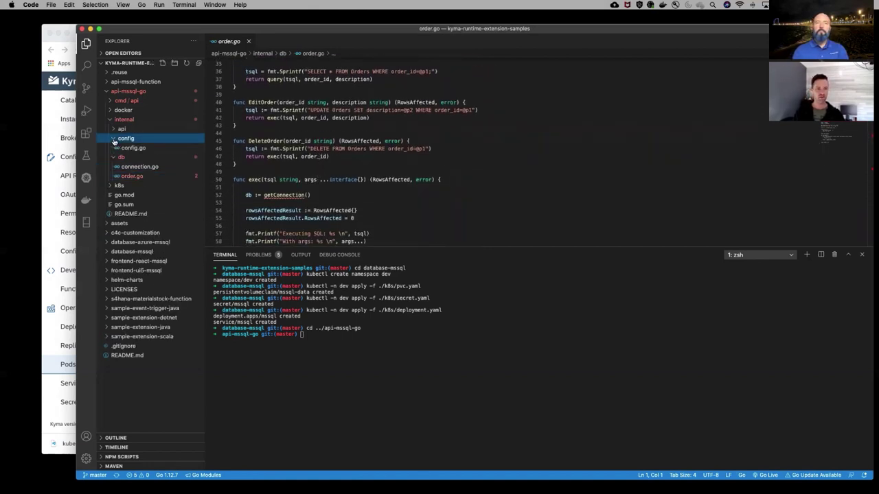
left_click(133, 148)
scroll(282, 125, "up", 8)
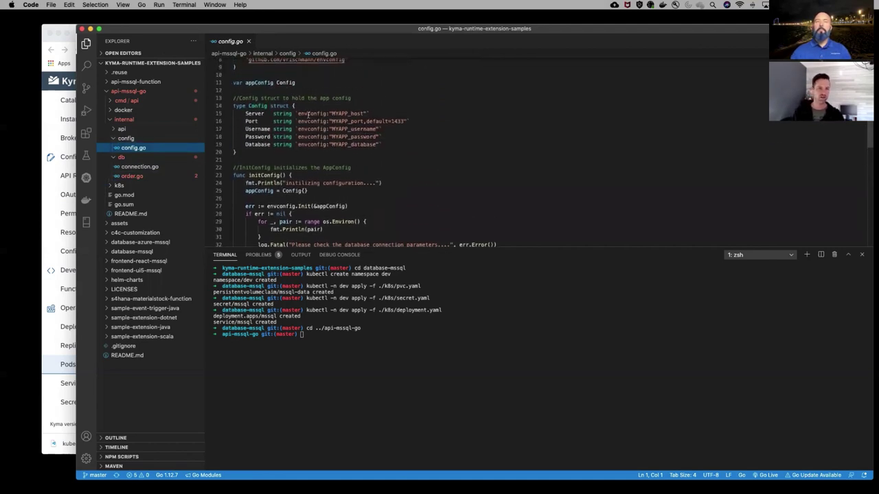
left_click(113, 130)
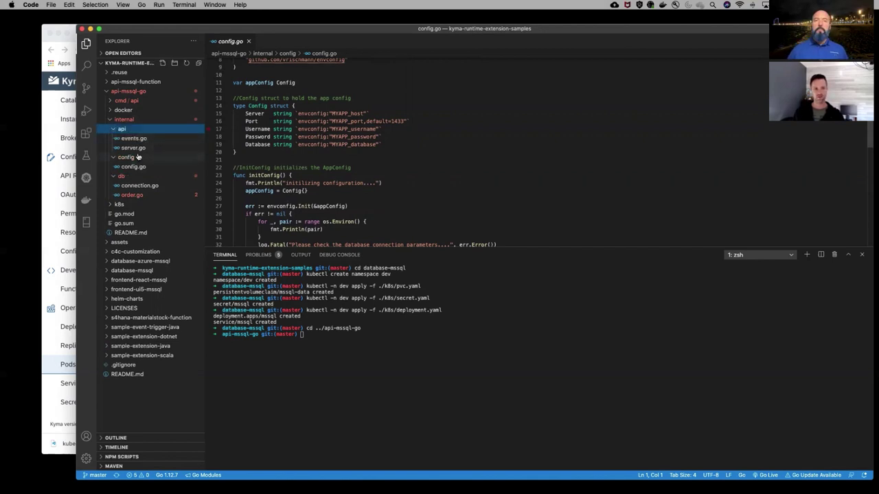
left_click(134, 147)
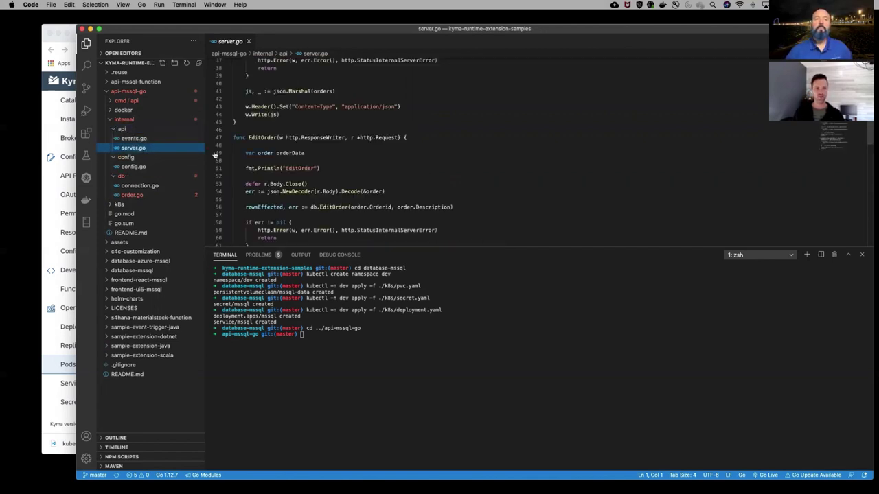
scroll(354, 171, "up", 10)
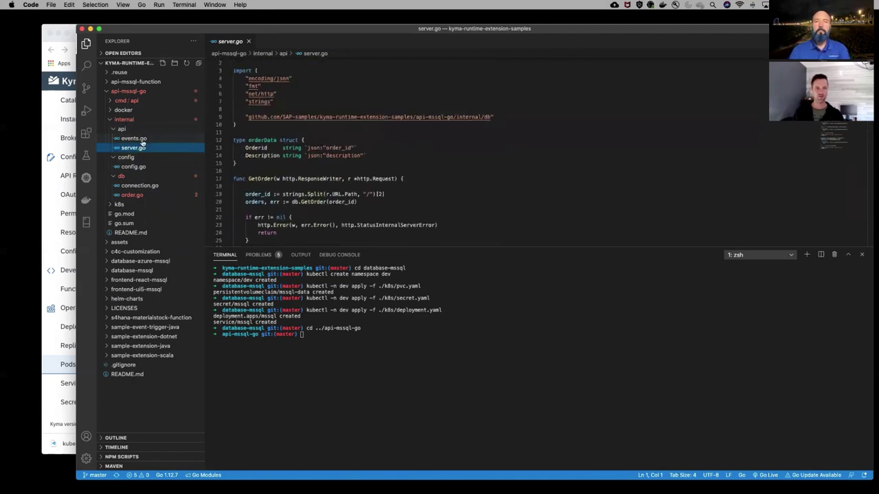
left_click(130, 138)
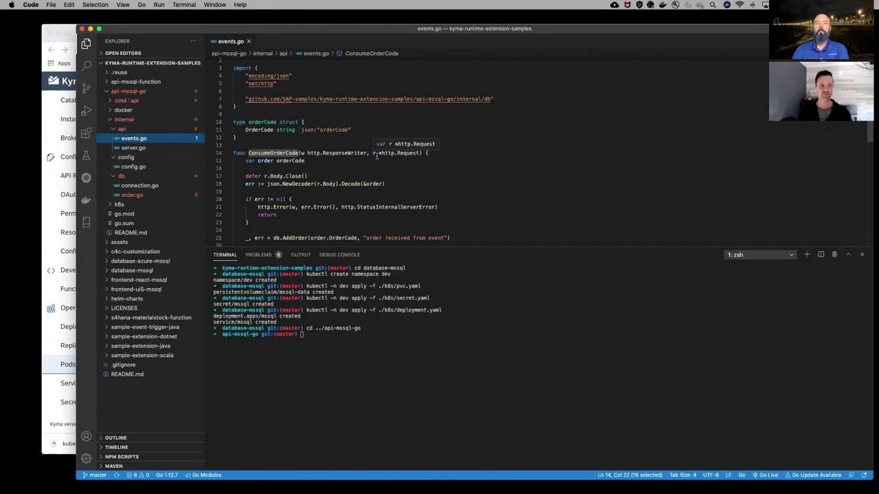
left_click(486, 188)
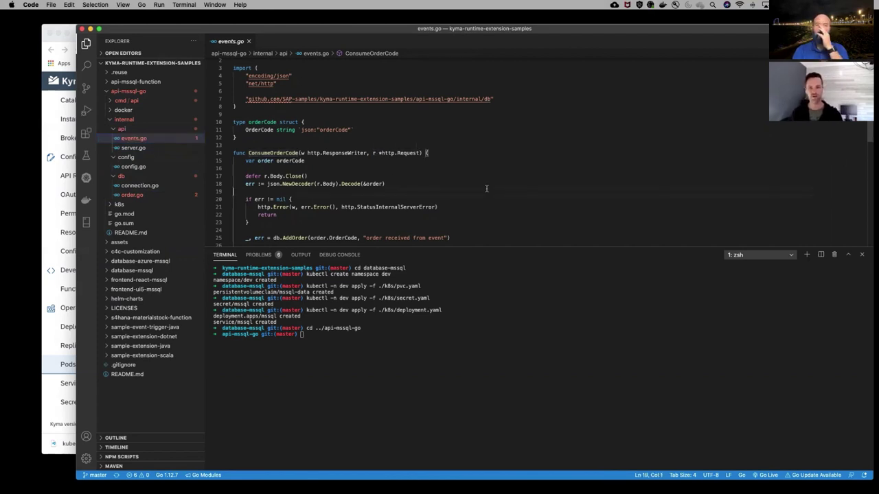
Collapse the internal folder, close events.go, and reopen the api-mssql-go README.md
left_click(110, 120)
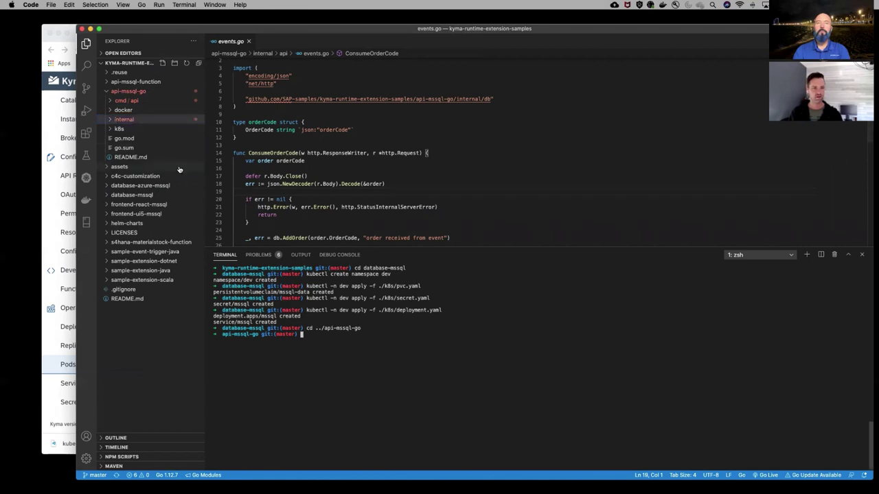
left_click(249, 41)
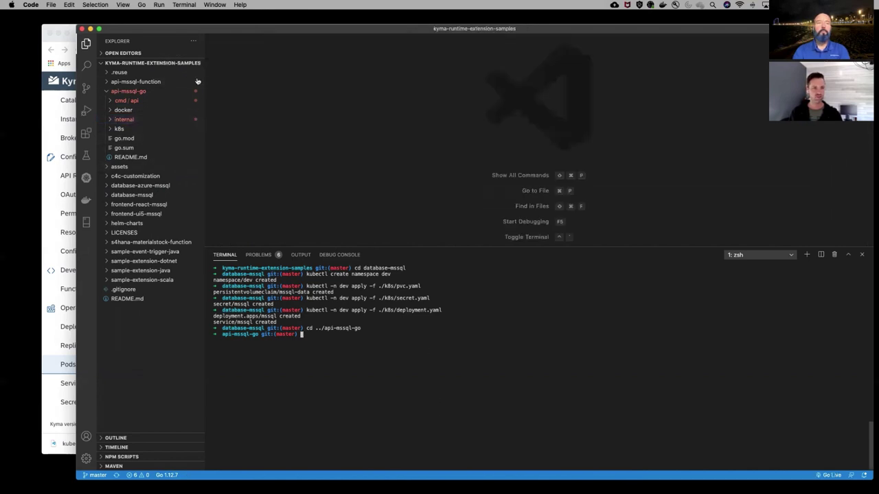
left_click(138, 159)
scroll(401, 137, "up", 3)
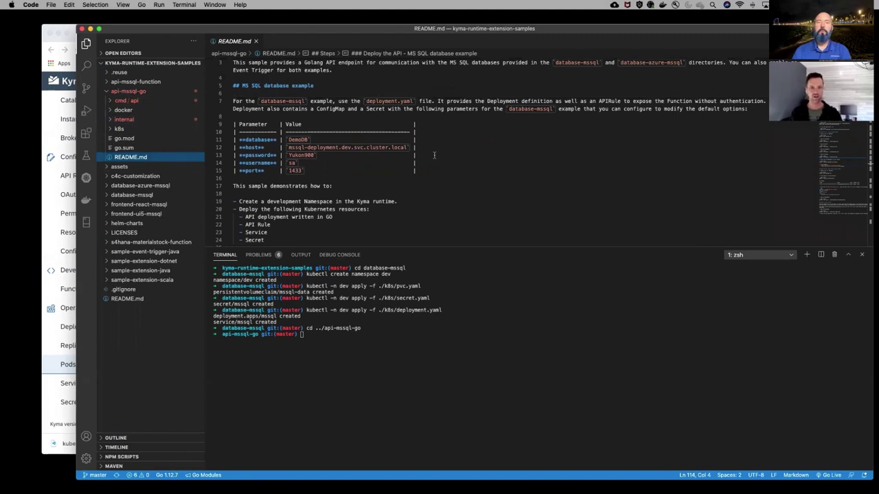
Copy the five MYAPP export lines from the README and run them in the terminal
scroll(434, 155, "up", 1)
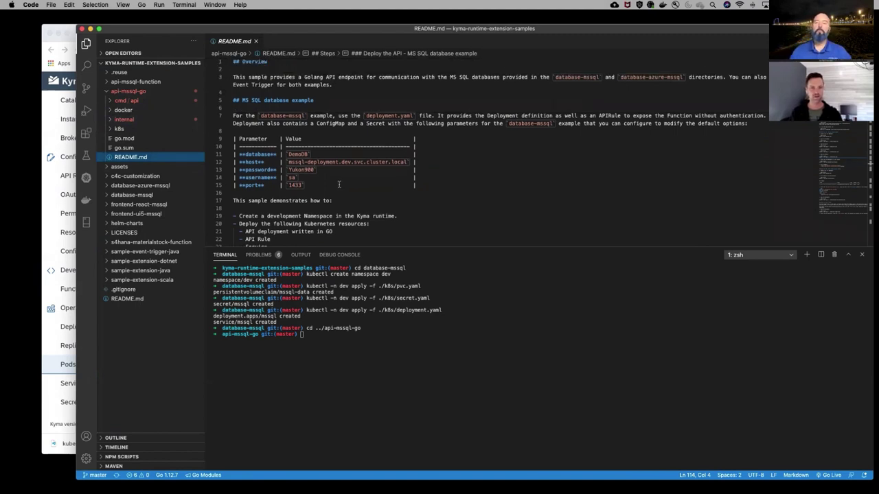
scroll(339, 184, "down", 3)
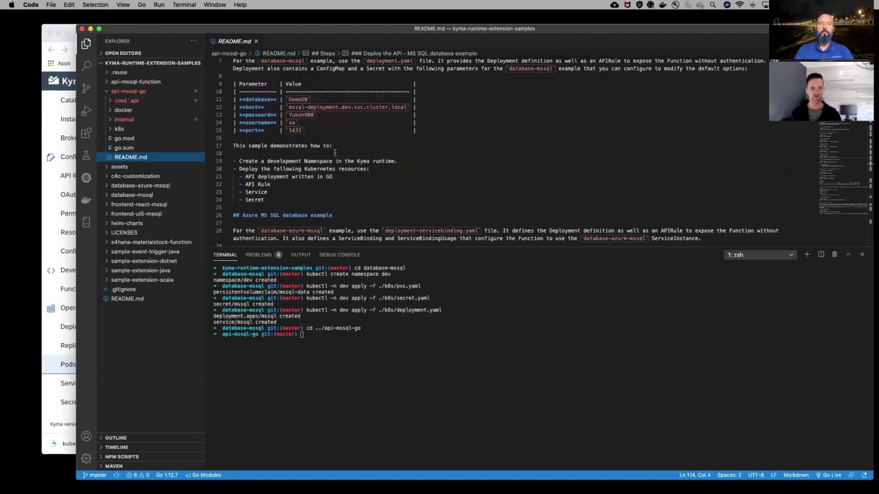
scroll(334, 152, "down", 12)
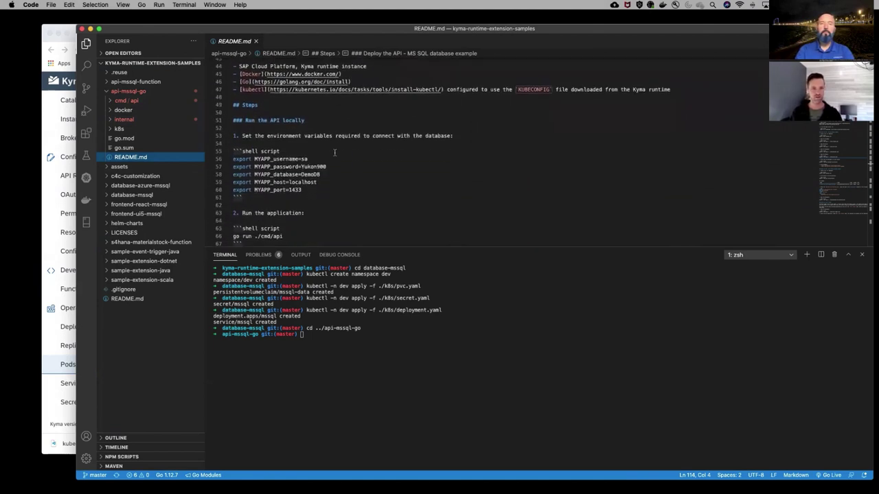
scroll(335, 152, "down", 1)
left_click_drag(272, 192, 234, 171)
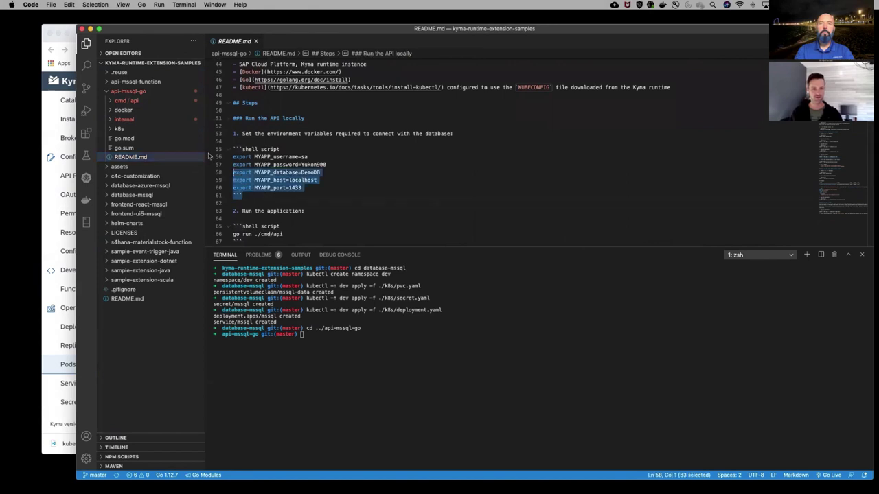
left_click(269, 185)
left_click_drag(303, 187, 216, 158)
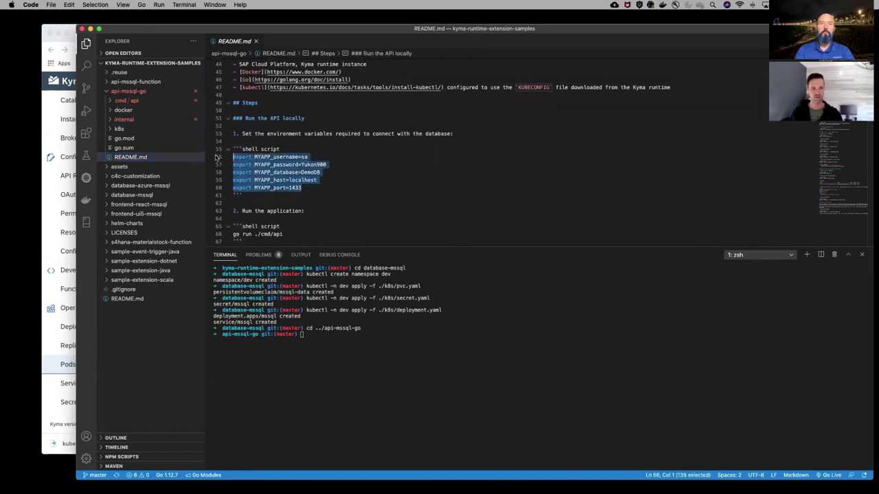
key("super+c")
left_click(368, 364)
key("super+v")
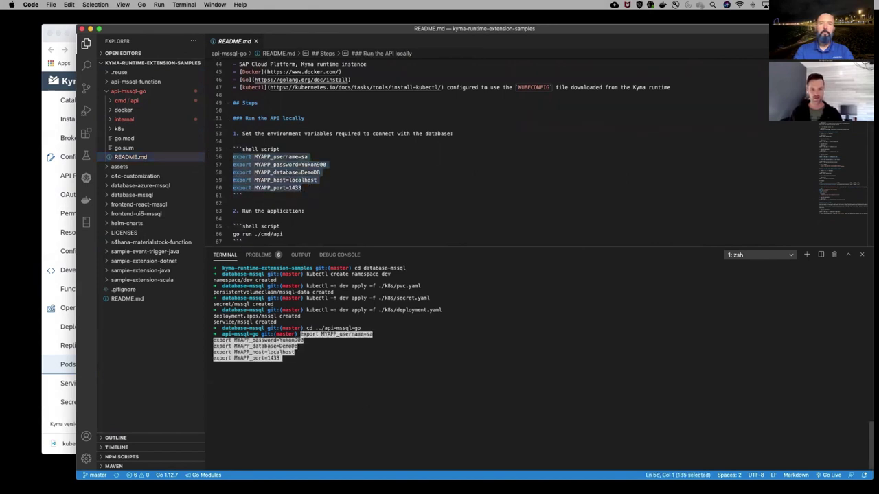
key("Return")
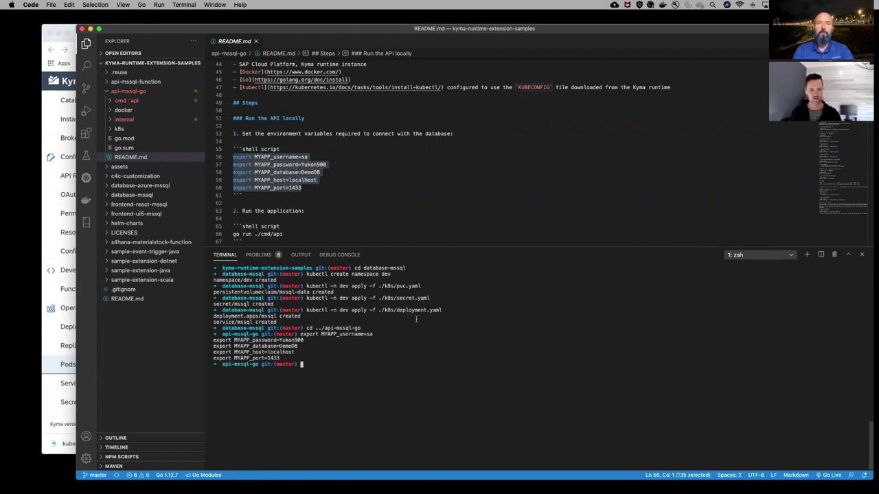
Copy the go run ./cmd/api line from the README into the terminal prompt
scroll(398, 188, "down", 5)
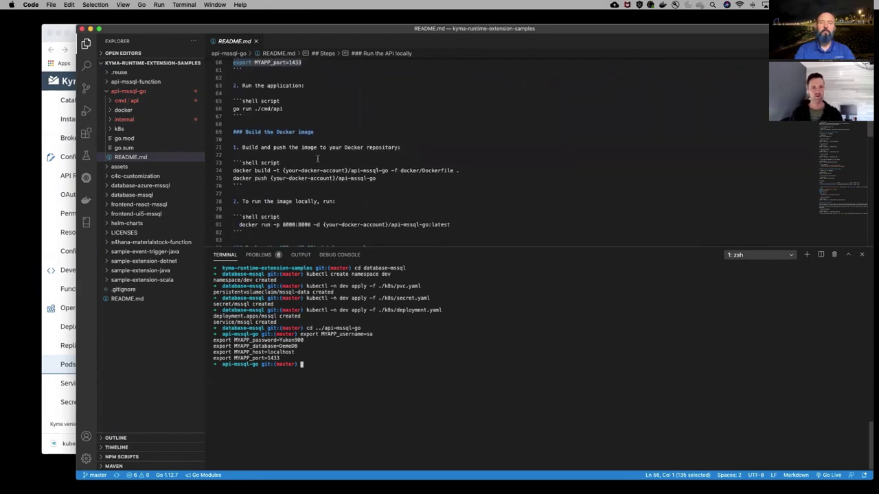
left_click_drag(283, 108, 233, 108)
key("super+c")
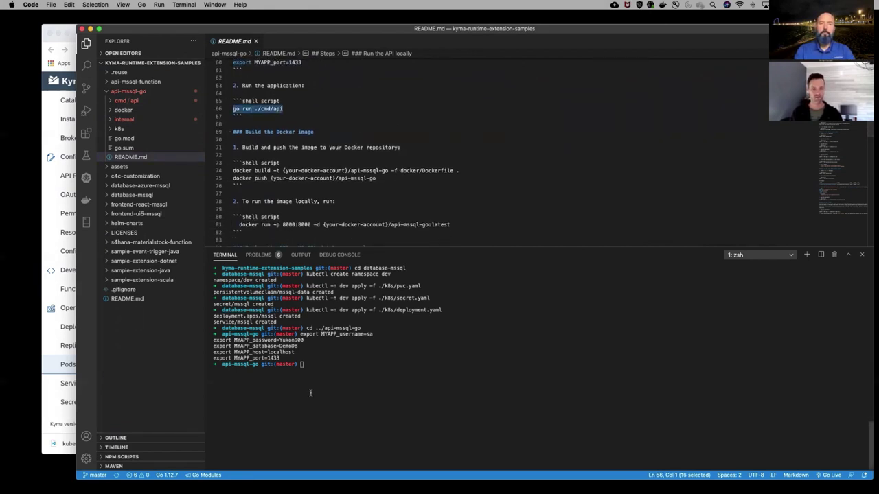
left_click(311, 391)
key("super+v")
Run go run ./cmd/api, allow incoming connections on the firewall prompt, then switch to Chrome
key("Return")
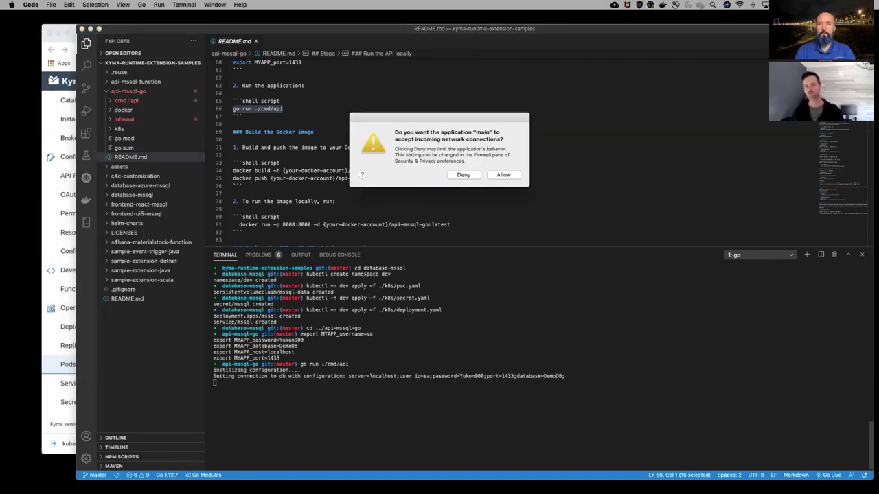
left_click(505, 175)
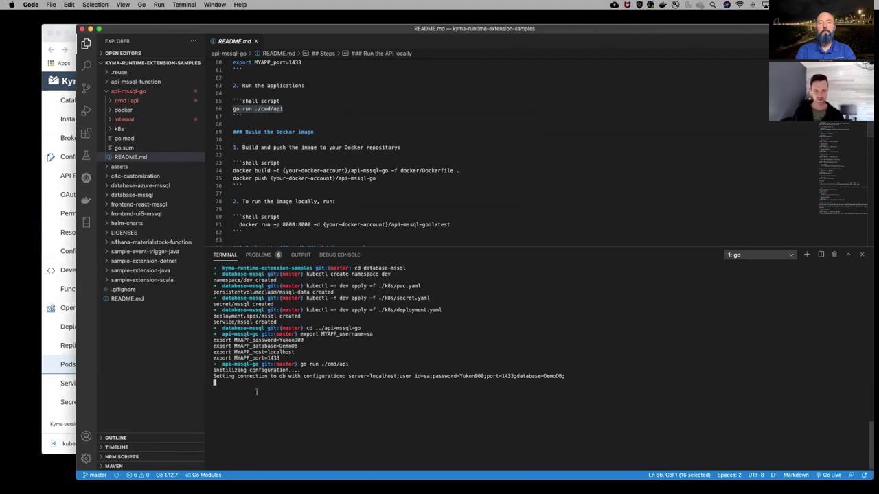
double_click(371, 377)
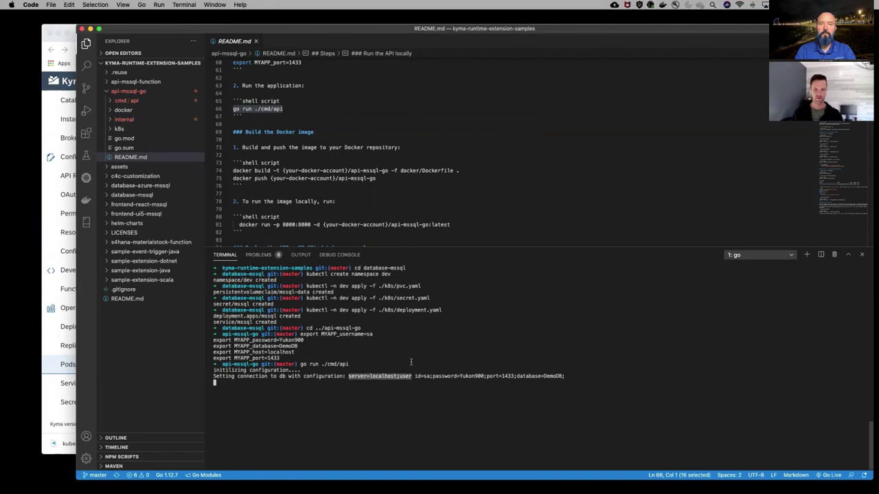
left_click(58, 75)
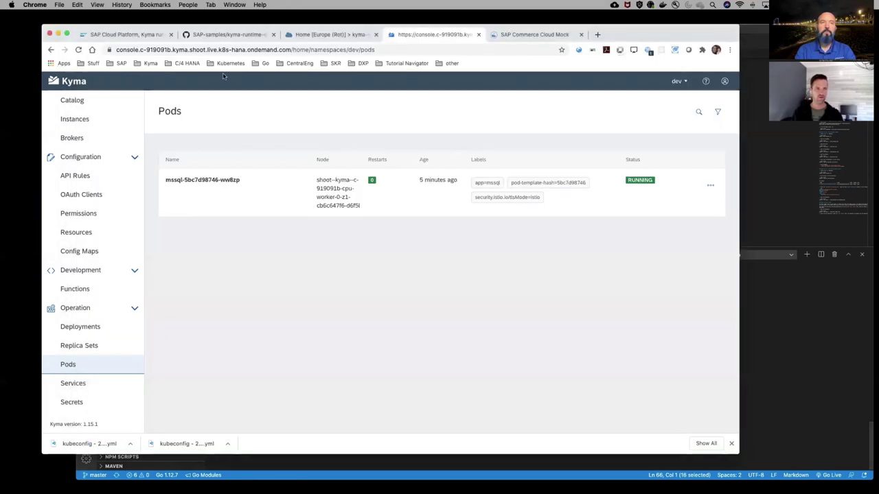
Load localhost:8000/orders in a new tab, which is refused, then return to VS Code
left_click(597, 35)
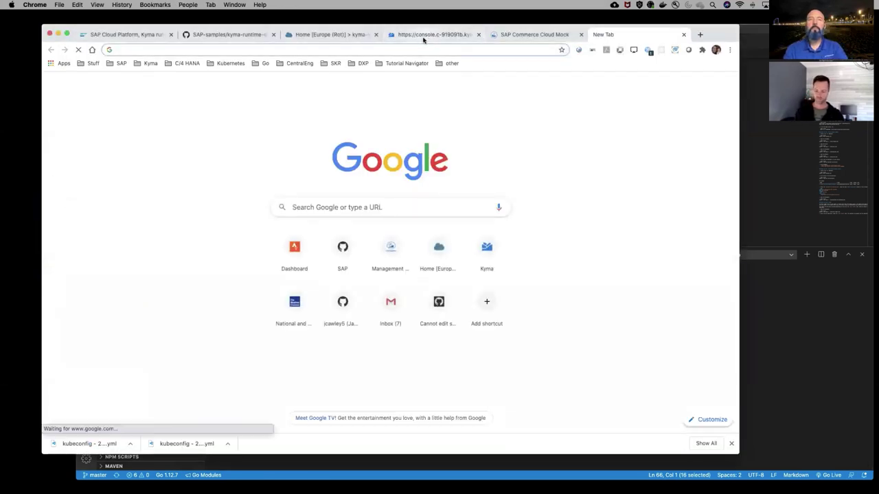
type("lo")
key("Right")
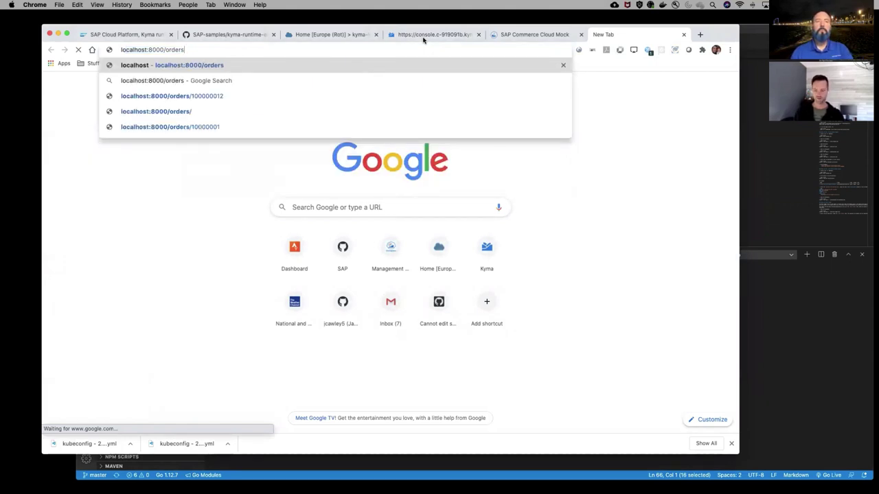
key("Return")
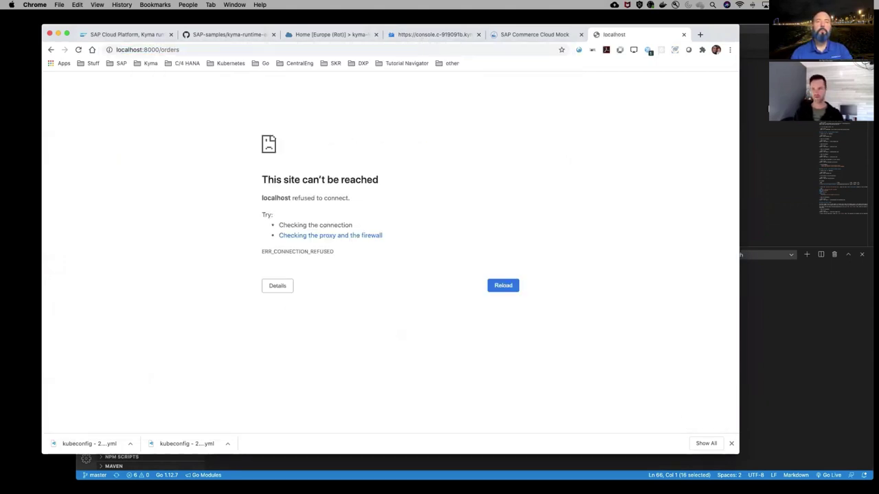
key("super+Tab")
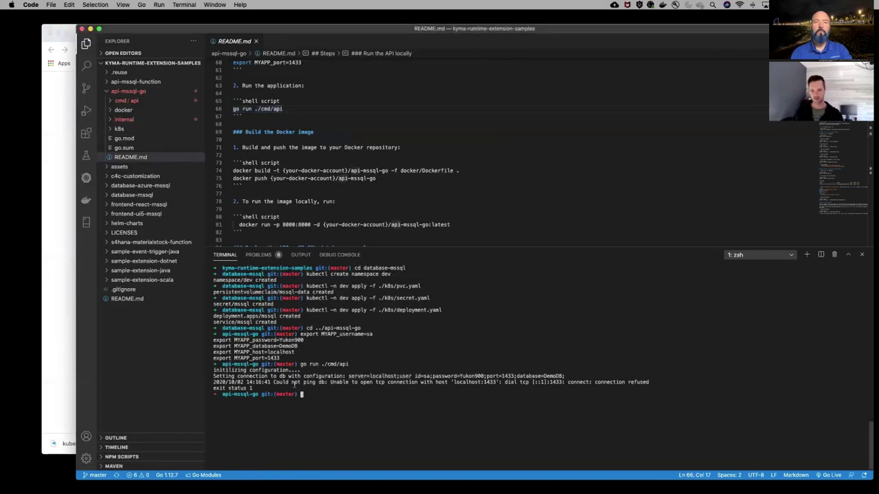
List pods with 'k get pods -n dev' and copy the mssql pod's name
left_click_drag(273, 390, 204, 383)
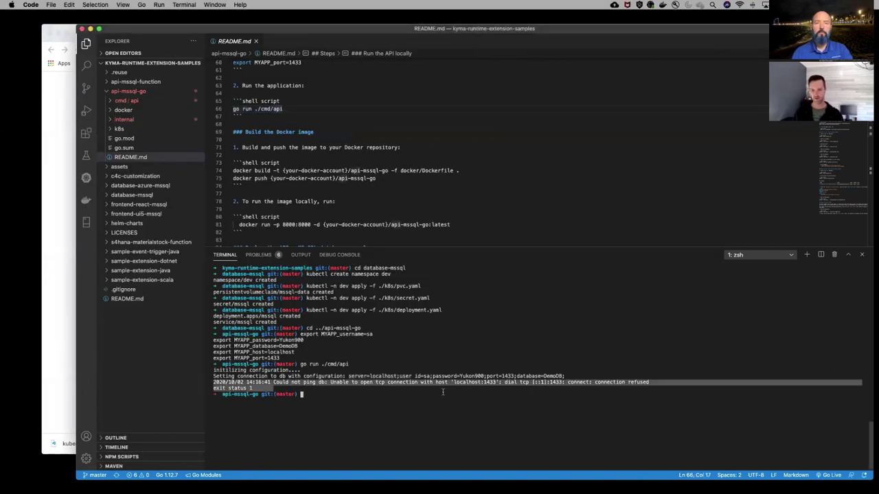
left_click(482, 418)
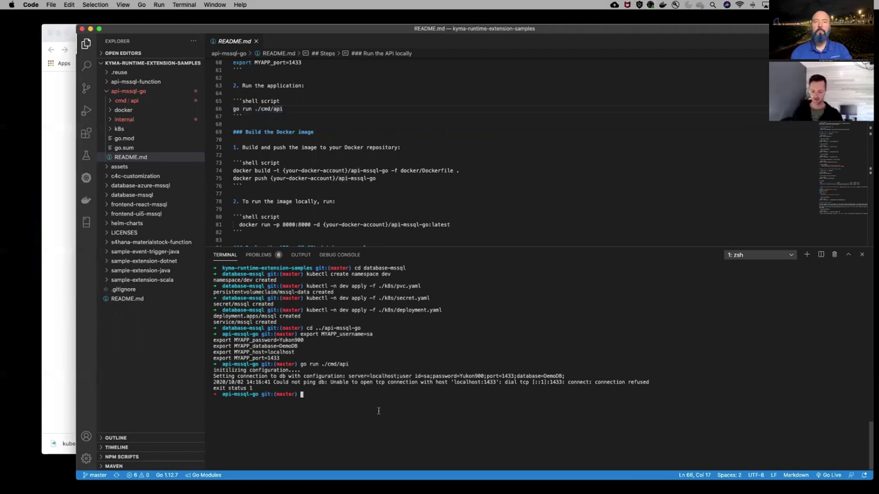
type("k por")
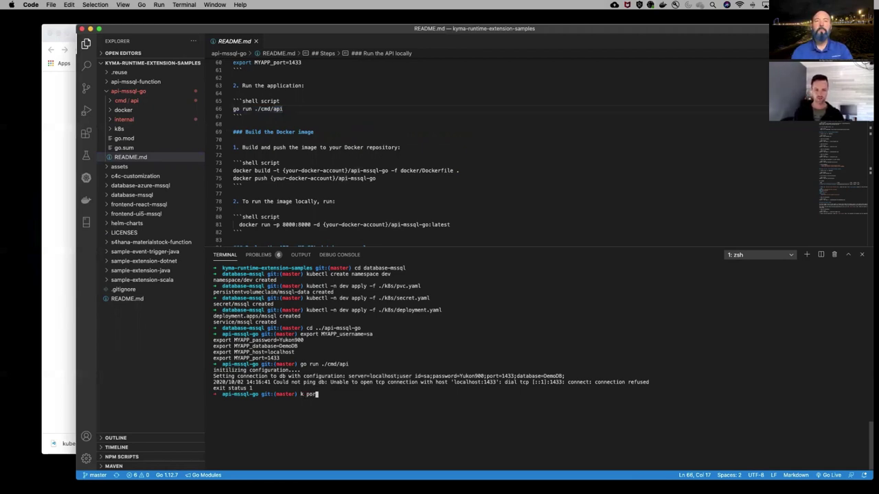
type("t-")
key("BackSpace")
key("BackSpace")
key("BackSpace")
key("BackSpace")
key("BackSpace")
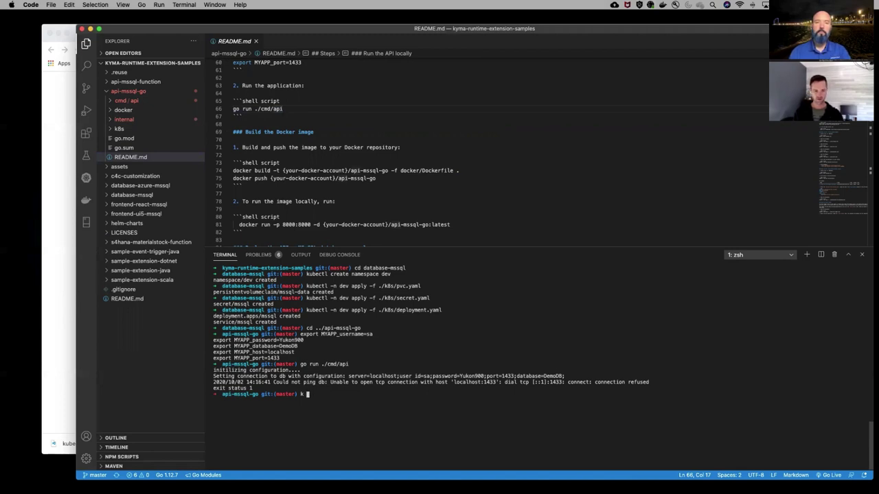
type("get po")
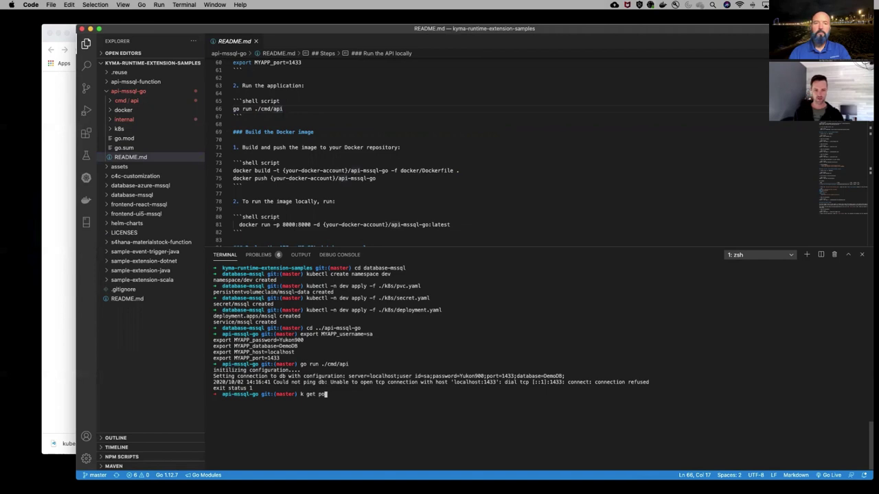
type("ds -n dev")
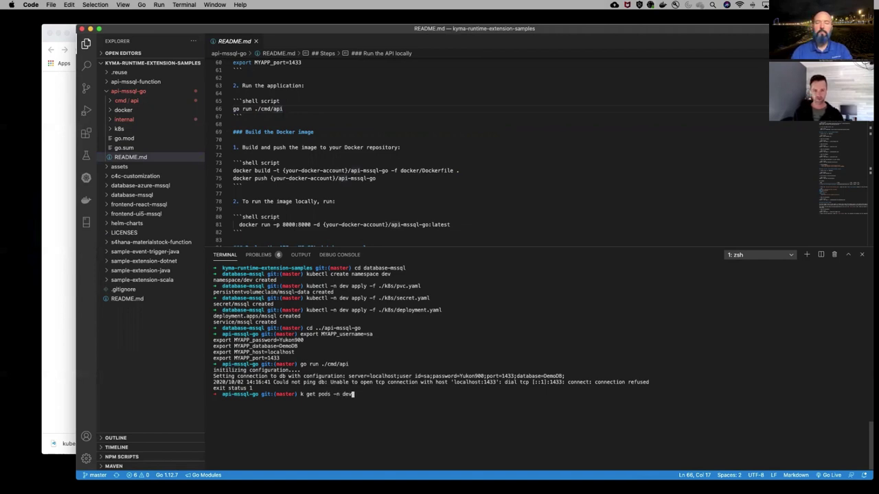
key("Return")
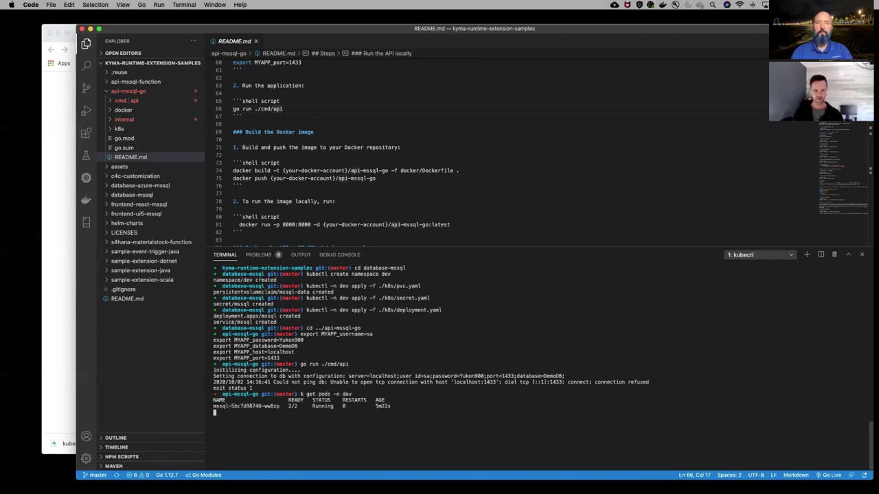
double_click(278, 403)
key("super+c")
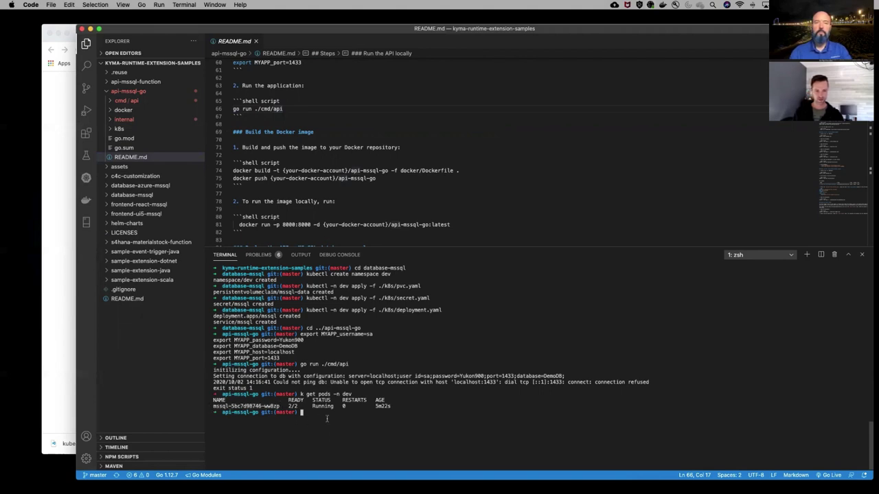
Port-forward the mssql pod with 'k port-forward <pod> 1433:1433 -n dev', then open a second terminal
type("k port-")
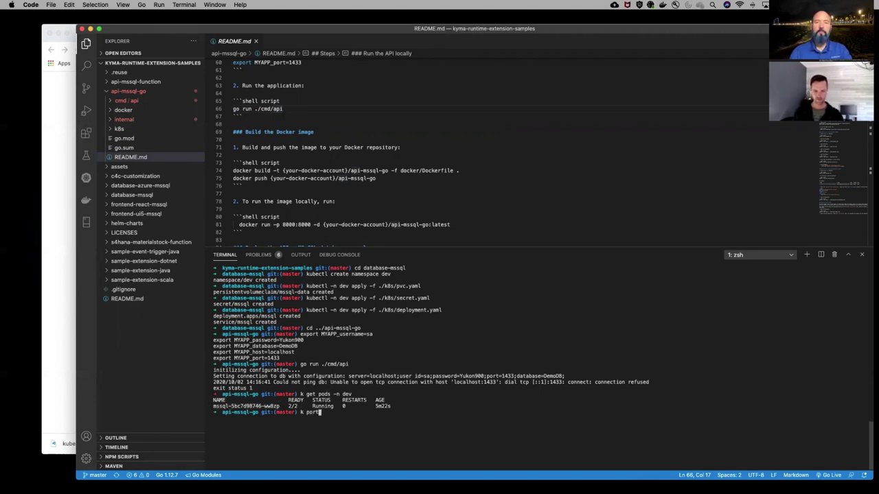
type("f")
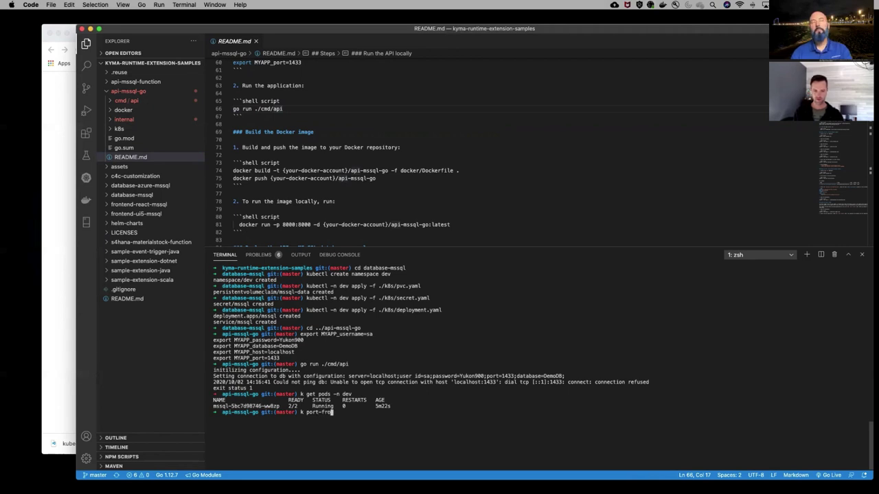
type("orward")
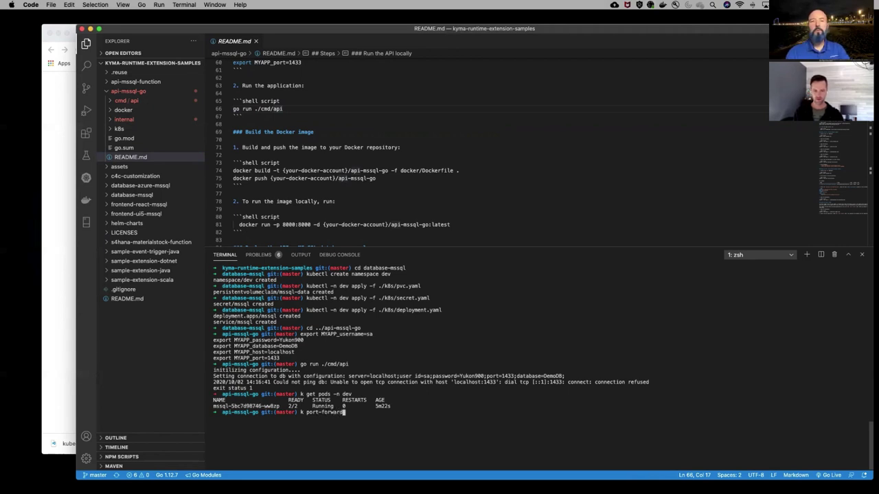
key("super+v")
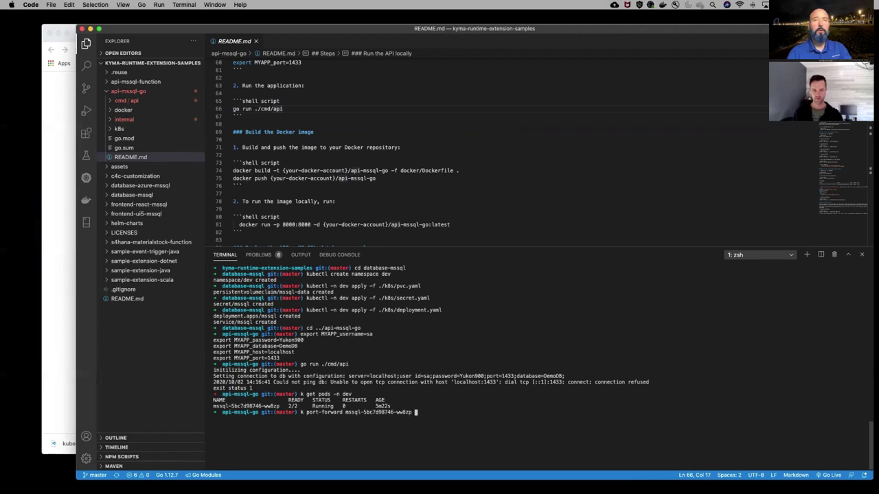
type("14:")
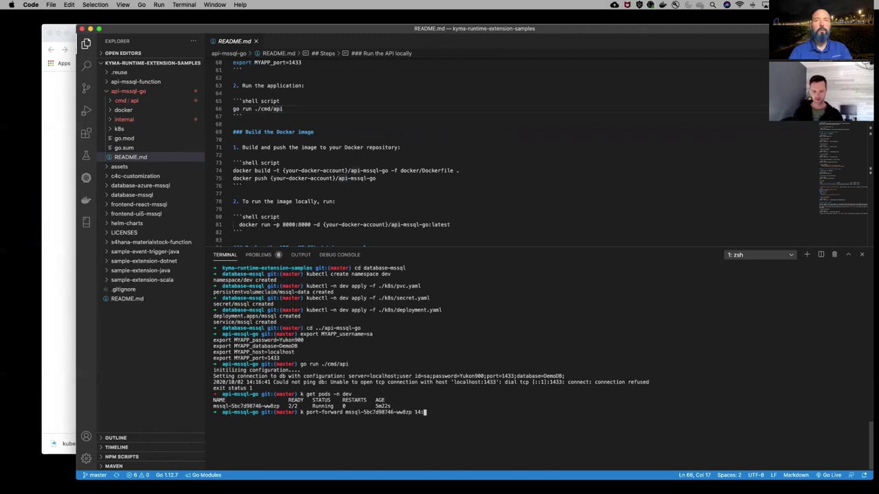
key("BackSpace")
type("33")
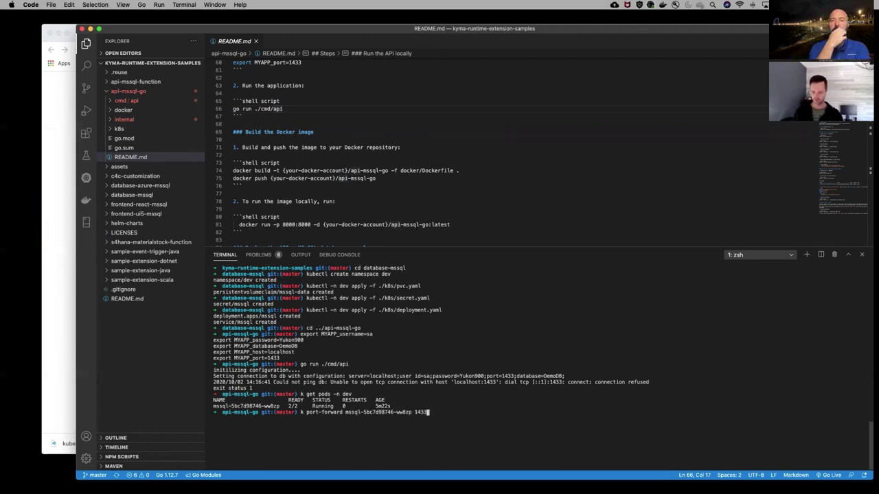
type(":14")
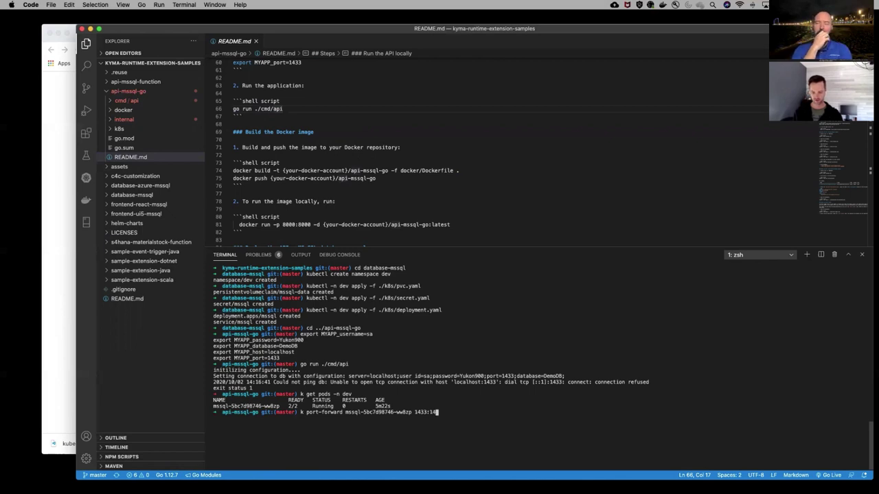
type("33 ")
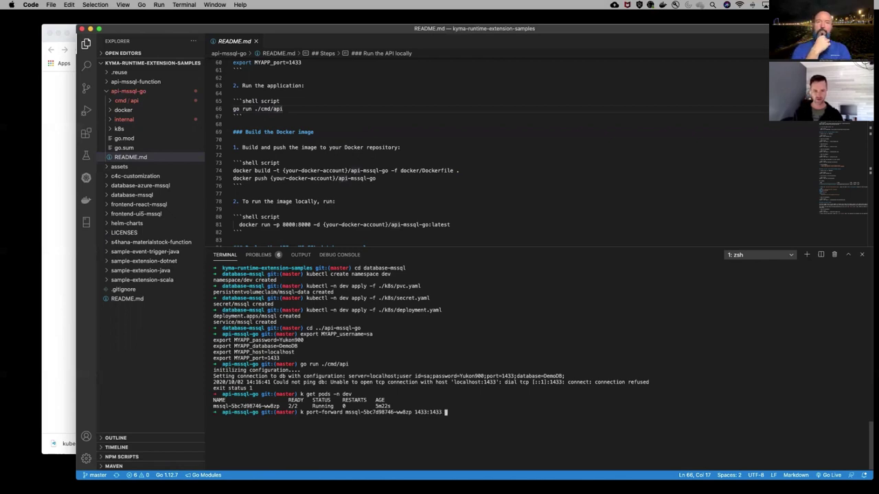
type("-n dev")
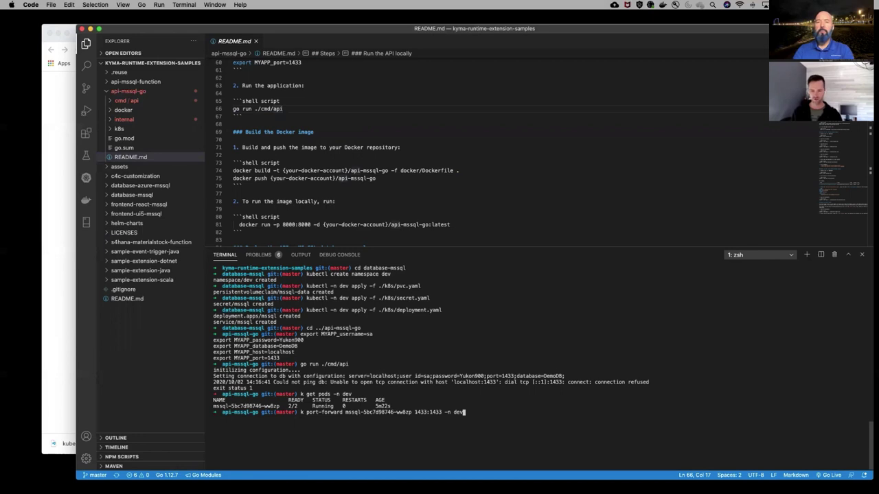
key("Return")
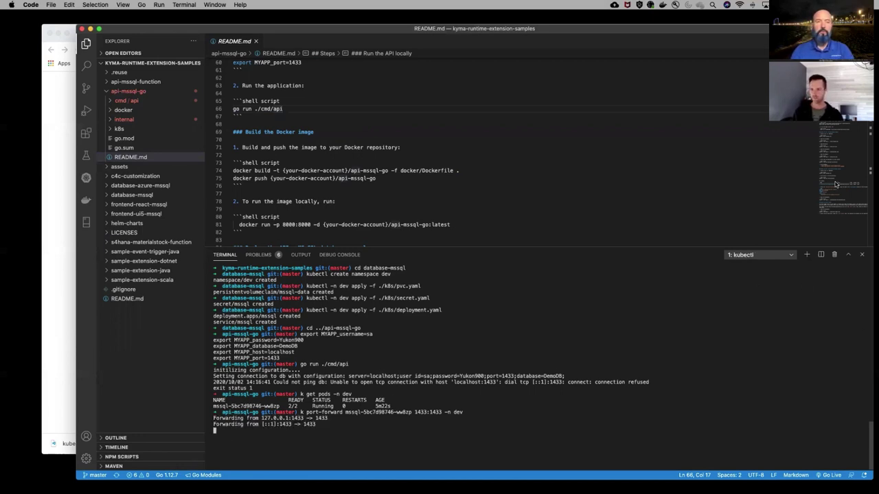
left_click(808, 255)
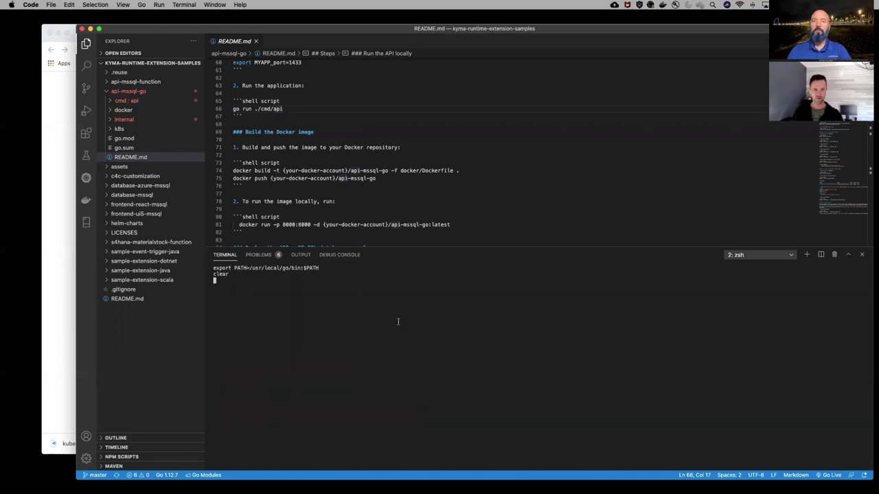
Change the new terminal into the api-mssql-go folder using Tab completion
type("cd ")
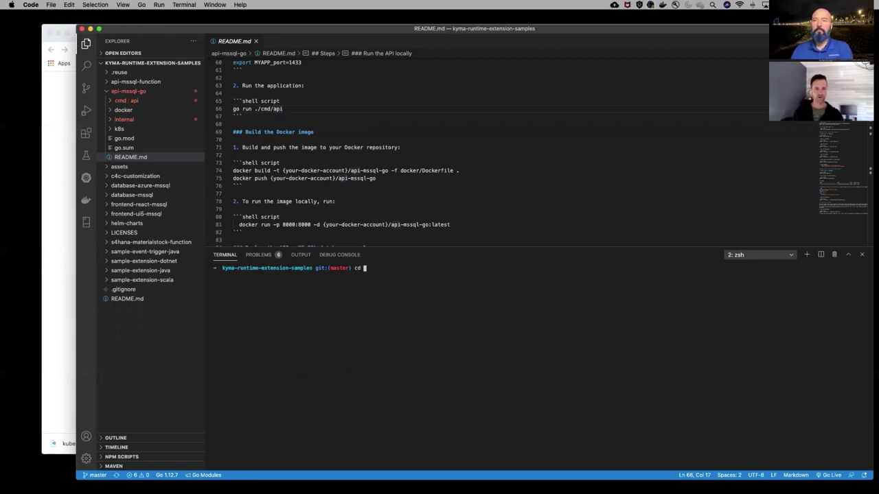
type("a")
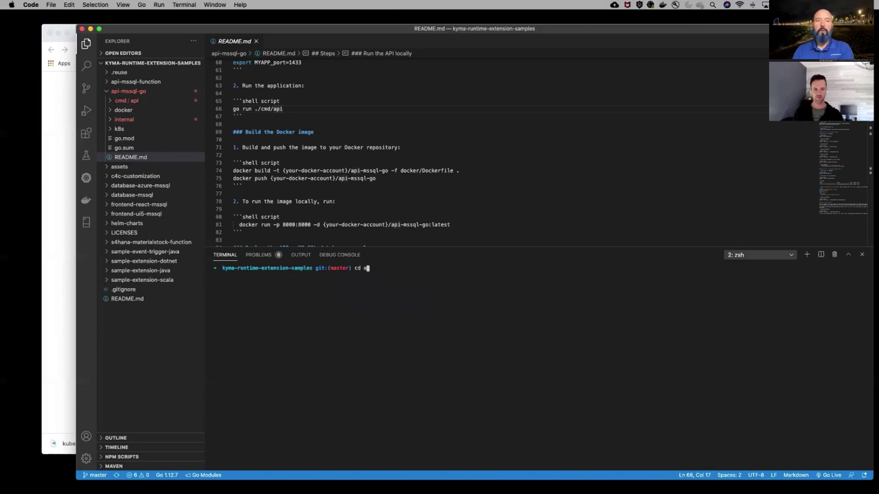
key("Tab")
type("p")
key("Tab")
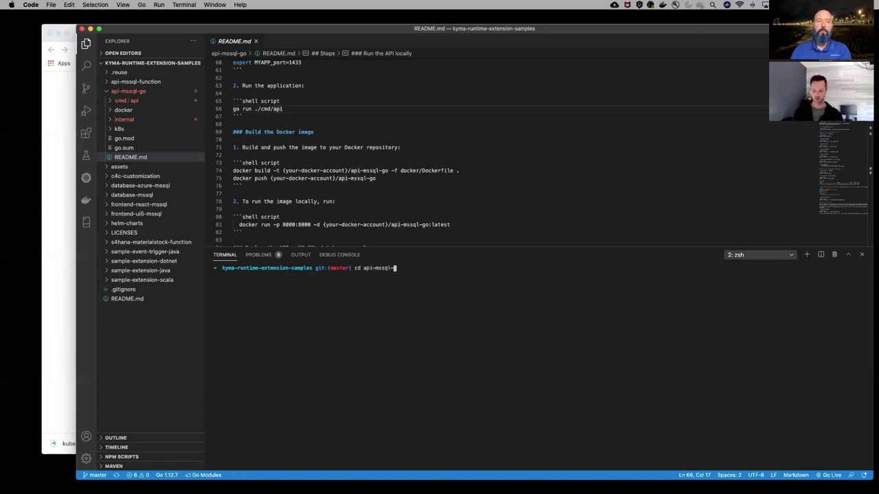
type("g")
key("Tab")
key("Return")
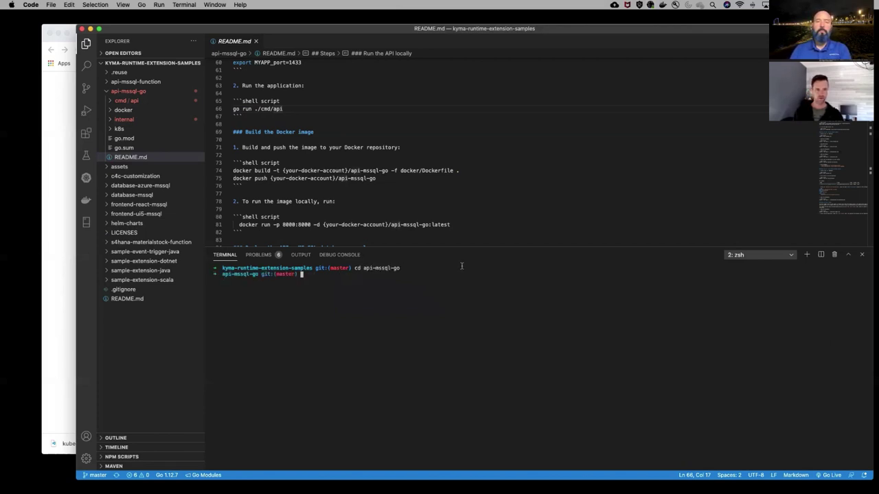
Run go run ./cmd/api copied from the README, which fails on missing MYAPP_host
left_click_drag(286, 109, 233, 108)
key("super+c")
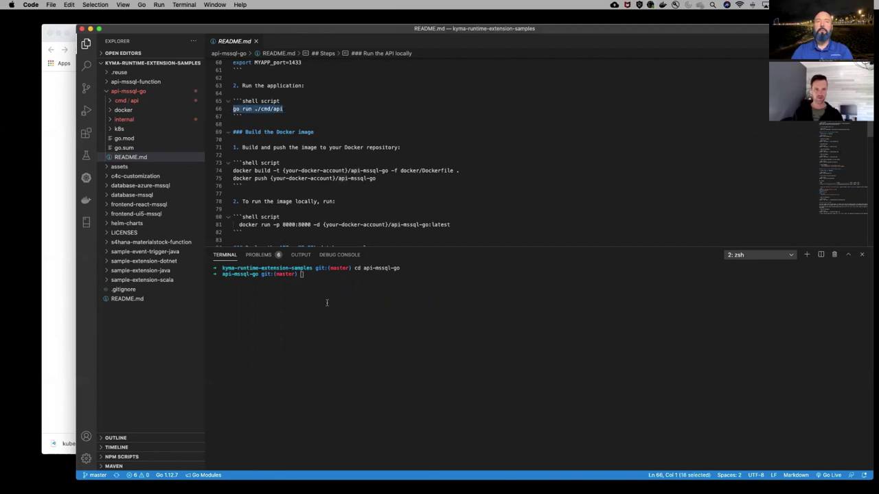
left_click(341, 280)
key("super+v")
key("Return")
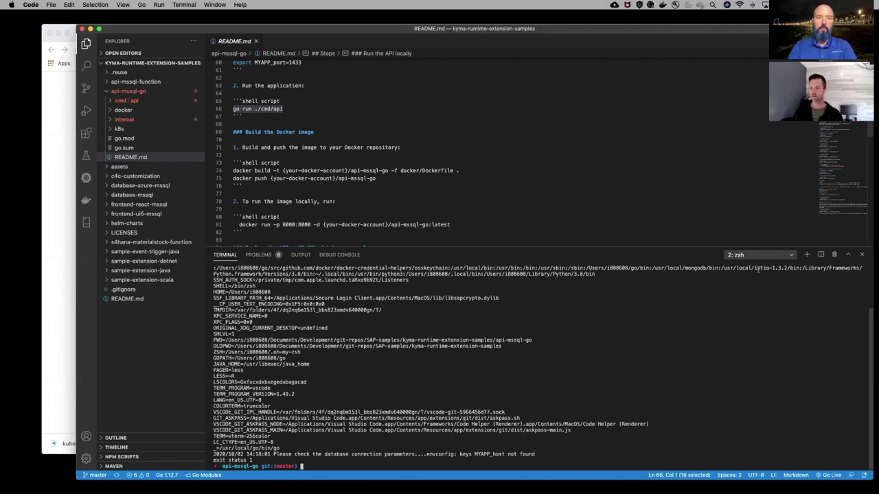
Export the five MYAPP variables, rerun go run ./cmd/api, and allow incoming connections
scroll(292, 144, "up", 4)
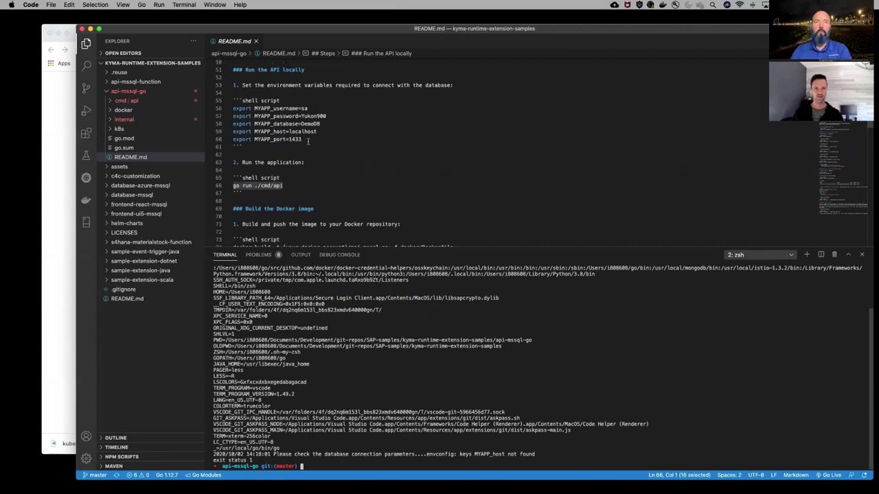
left_click_drag(309, 141, 219, 112)
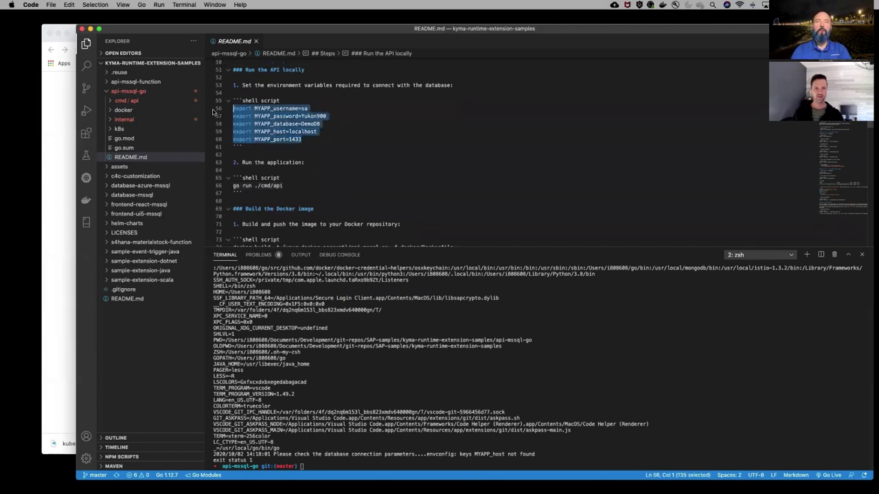
left_click(374, 467)
key("super+v")
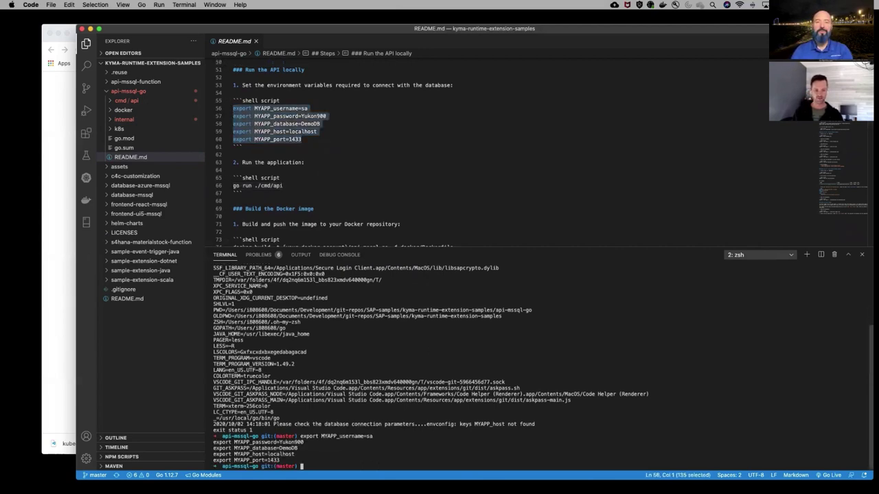
key("Return")
type("go run ./cmd/api")
key("Return")
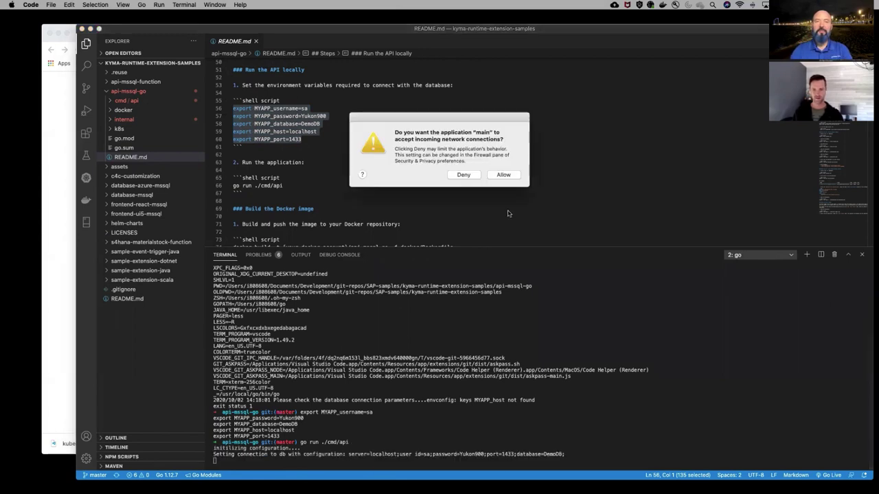
left_click(504, 174)
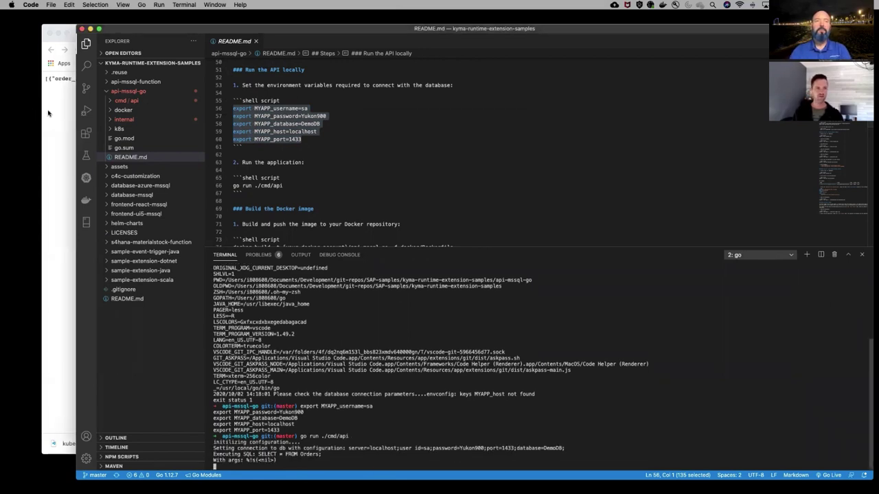
Load the single order 10000001 from the local localhost:8000/orders endpoint in Chrome
left_click(48, 113)
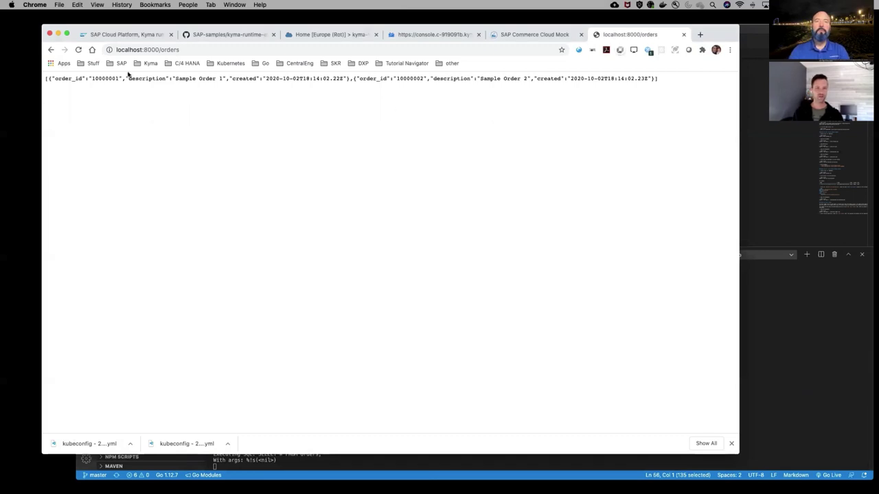
left_click(78, 50)
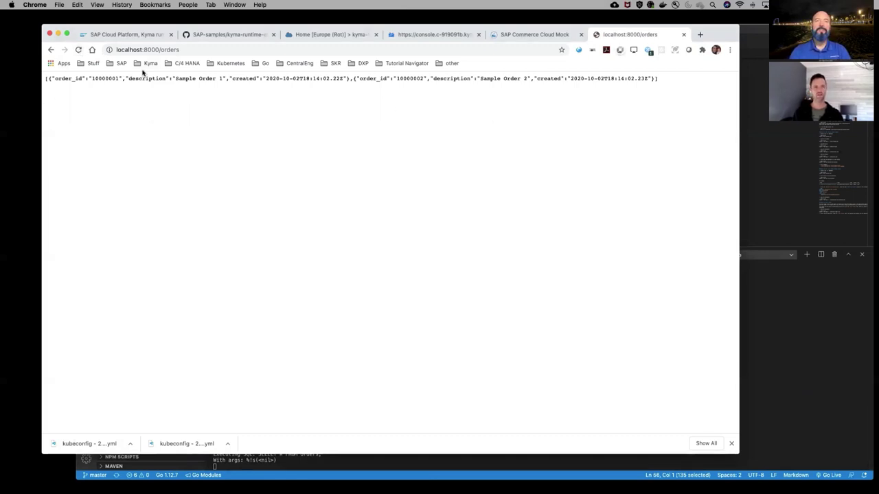
double_click(106, 78)
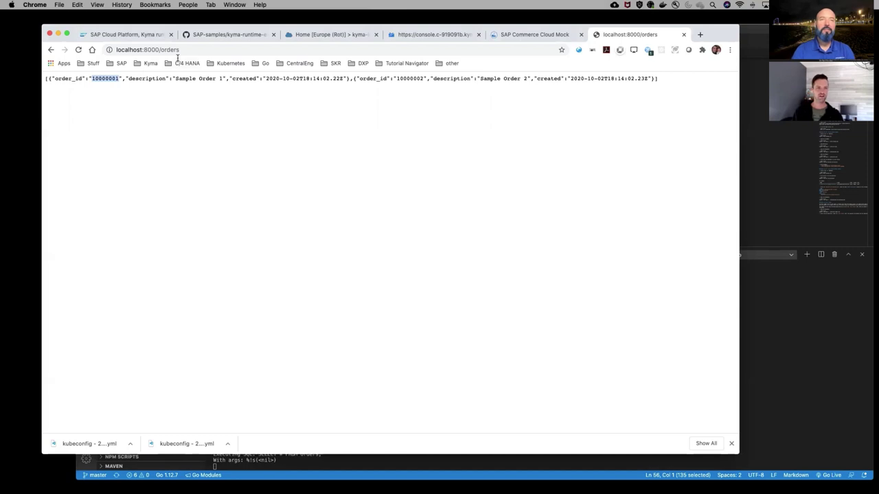
left_click(234, 49)
key("Right")
type("/")
key("super+v")
key("Return")
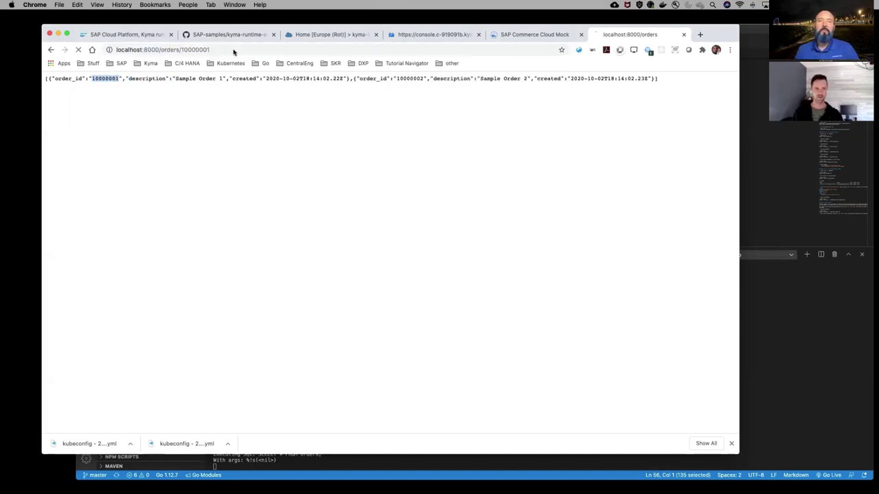
Stop the mssql database port-forward in its VS Code terminal with Ctrl+C
left_click(798, 382)
left_click(762, 255)
left_click(469, 386)
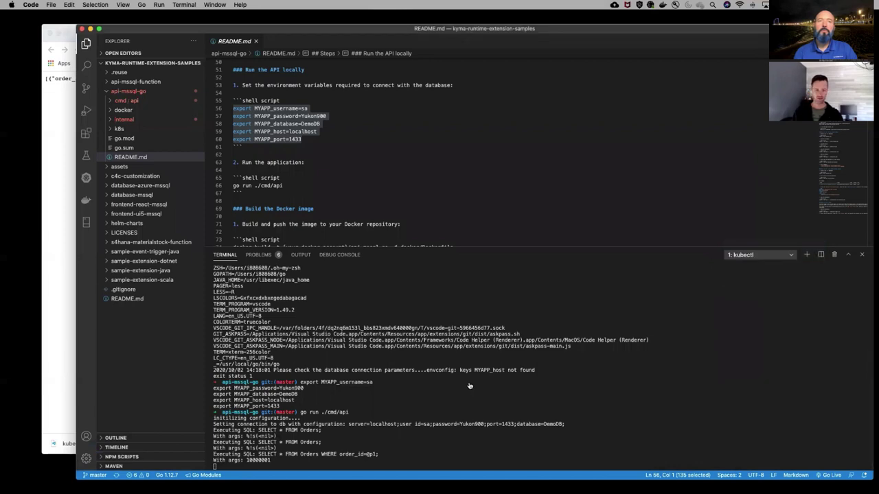
key("ctrl+c")
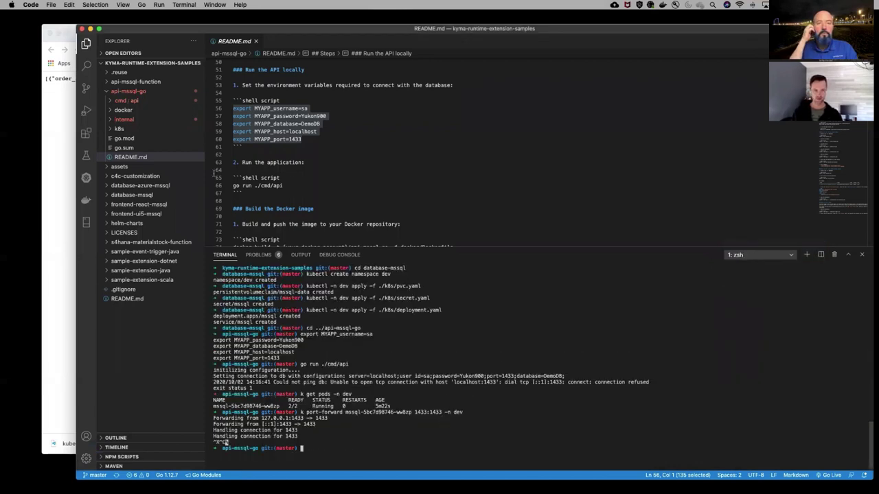
Reload order 10000001 in Chrome, see the connection refused, and return to VS Code
left_click(62, 145)
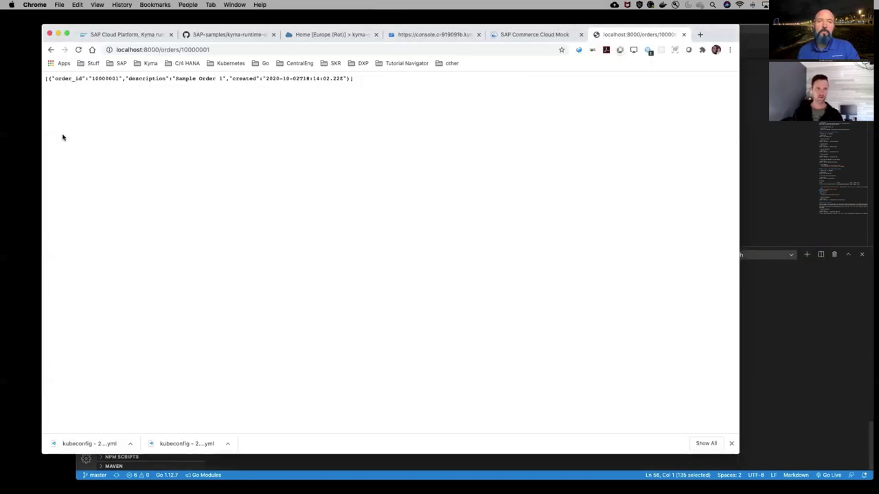
left_click(79, 49)
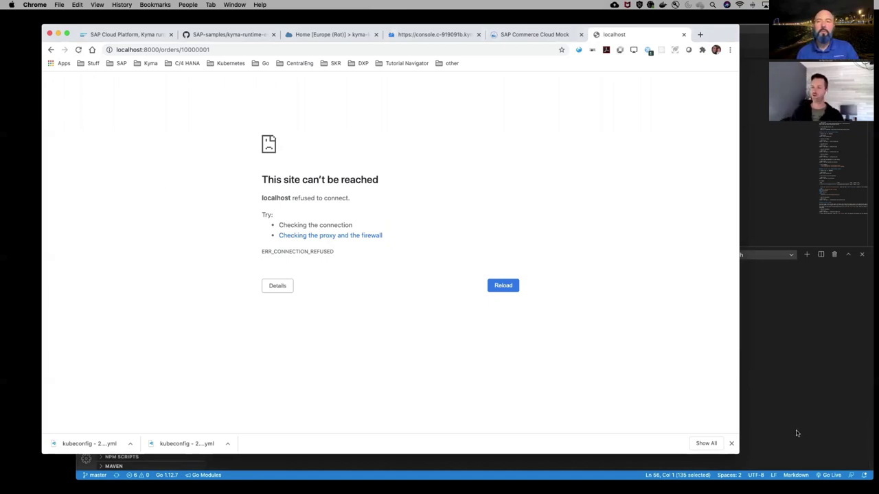
left_click(778, 377)
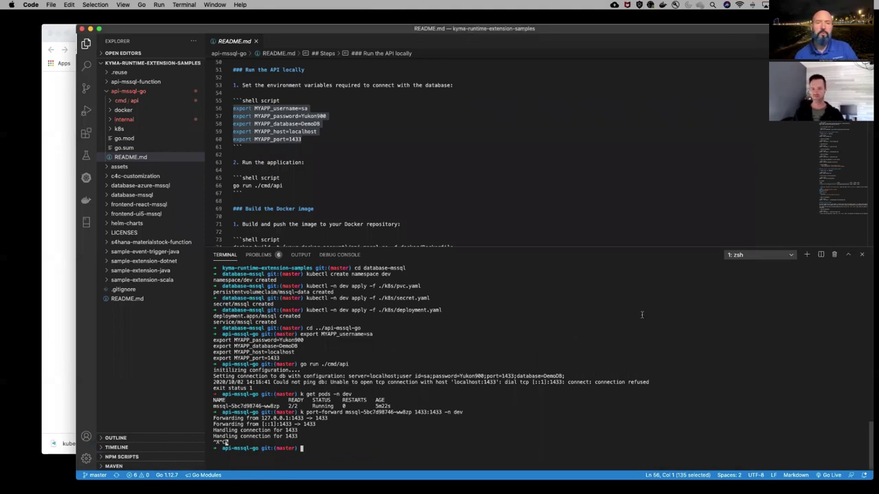
Switch to the second shell session, close the panel, and start a new terminal
left_click(762, 255)
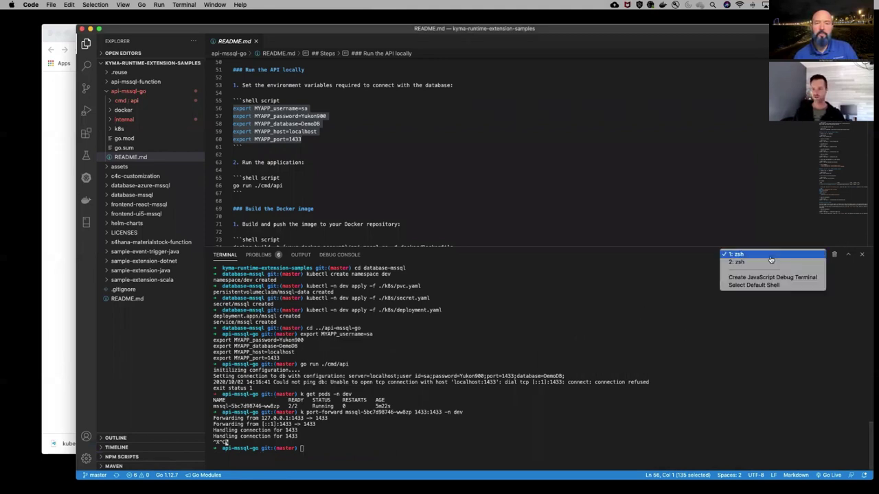
left_click(762, 262)
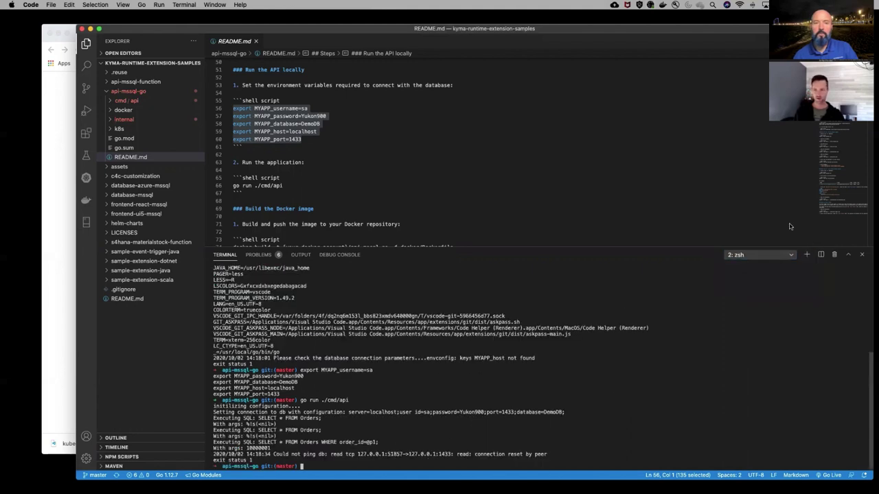
left_click(864, 255)
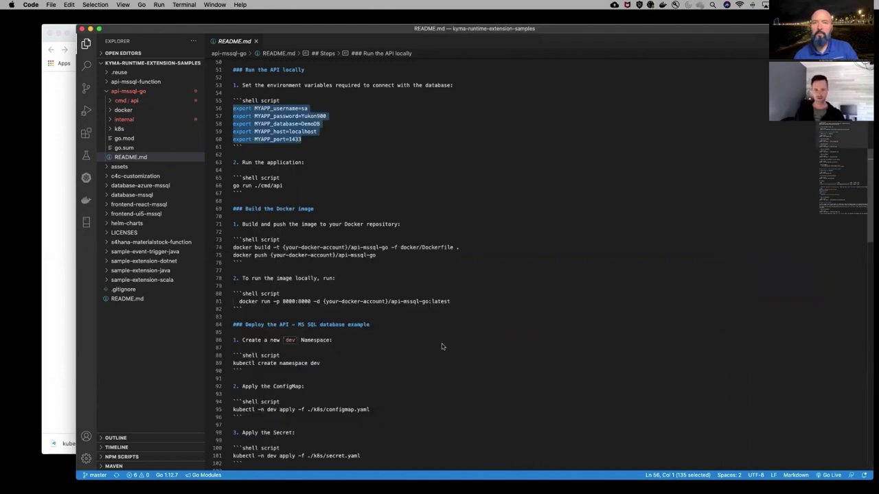
left_click(180, 6)
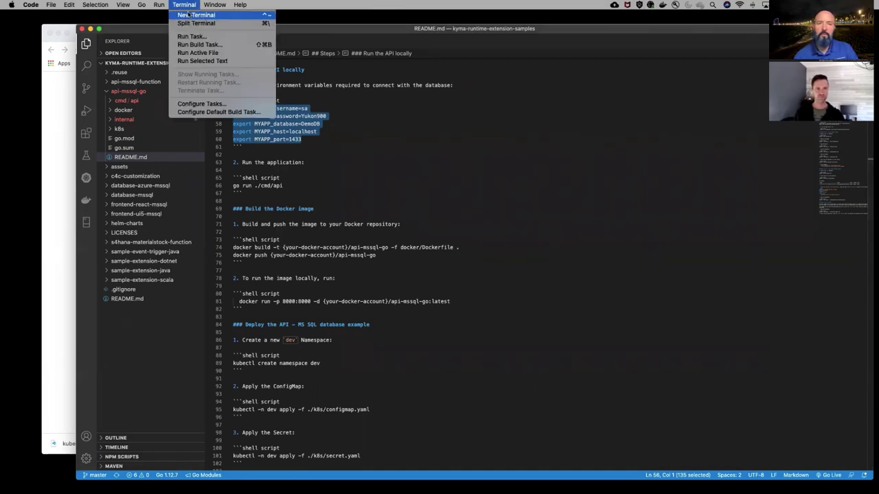
left_click(196, 17)
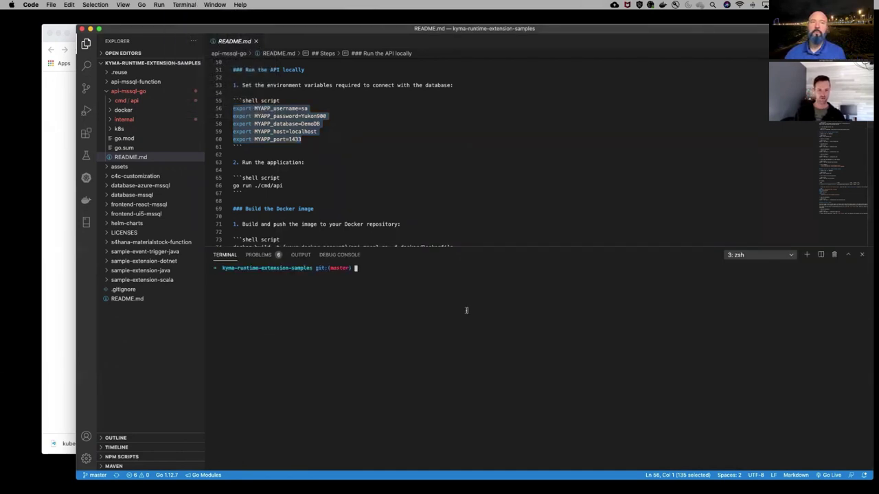
Export KUBECONFIG for the downloaded Kyma kubeconfig and run k config get-contexts
type("exp")
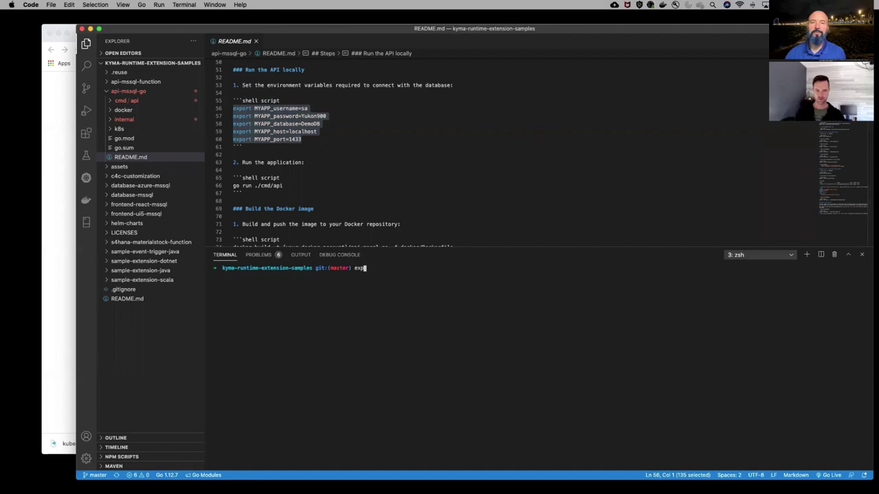
key("Up")
key("Down")
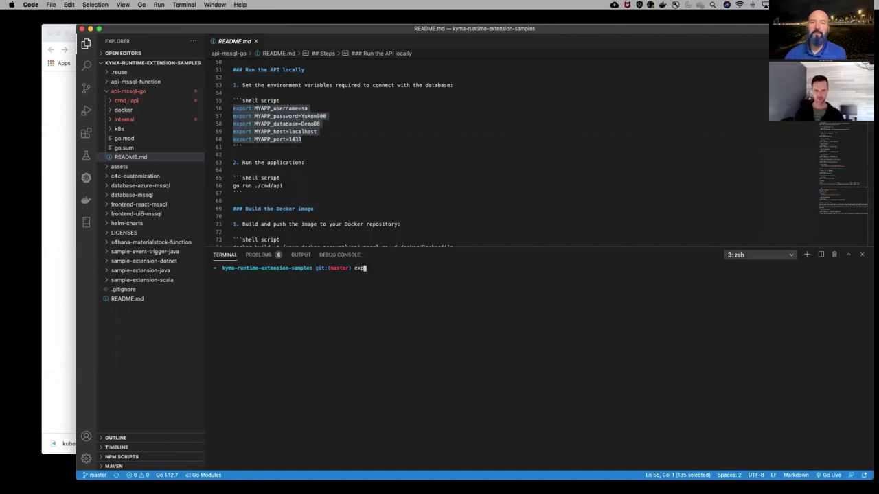
type("ort KUB")
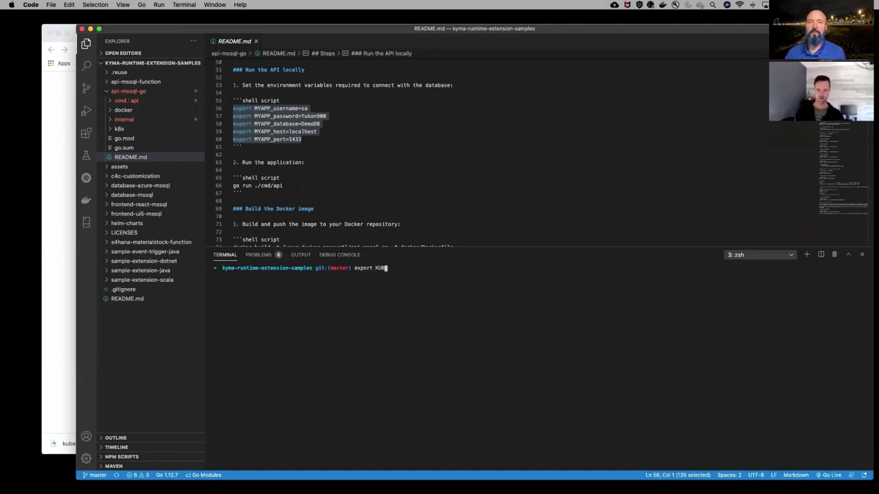
key("Right")
key("Return")
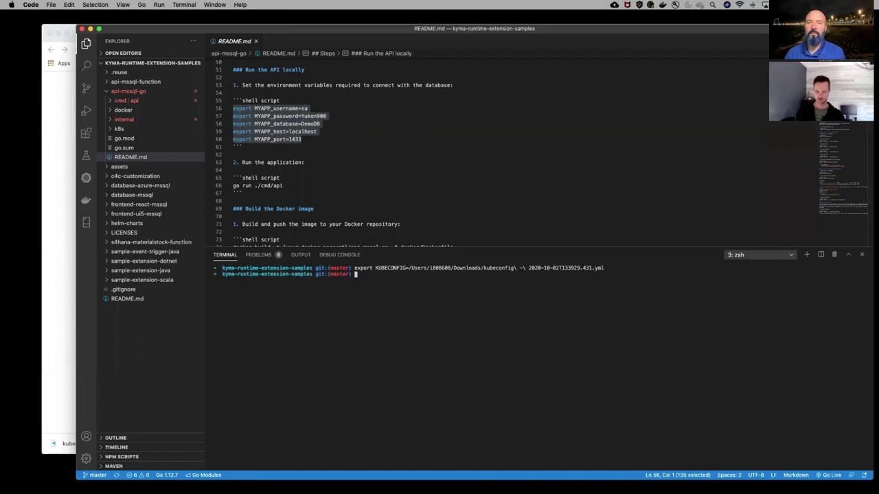
type("k config g")
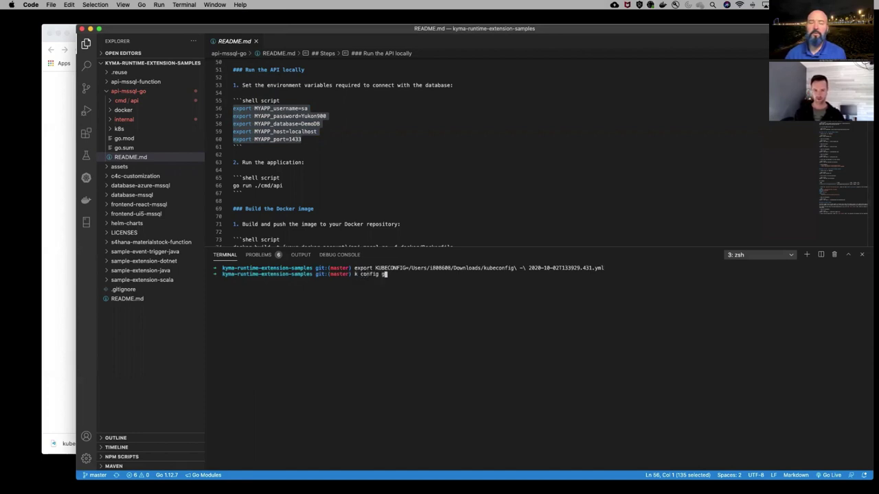
type("et-contexts")
key("Return")
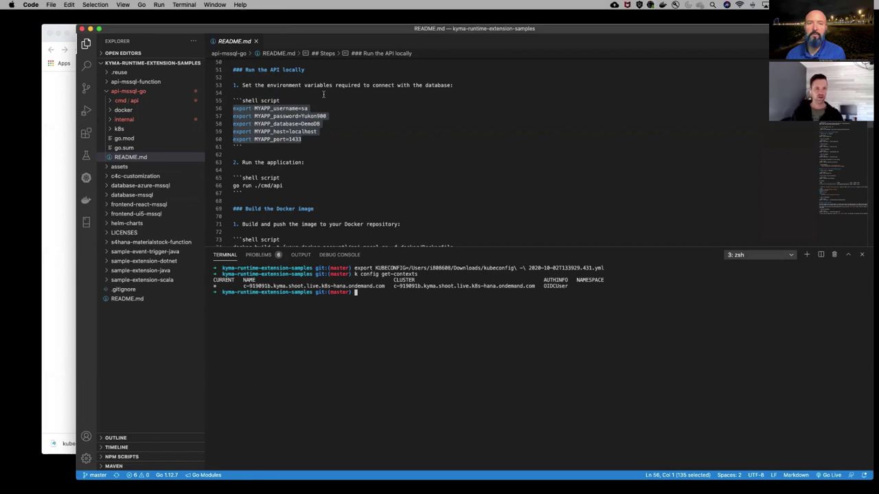
Scroll down the README, then expand api-mssql-go/k8s and open configmap.yaml
scroll(329, 138, "down", 3)
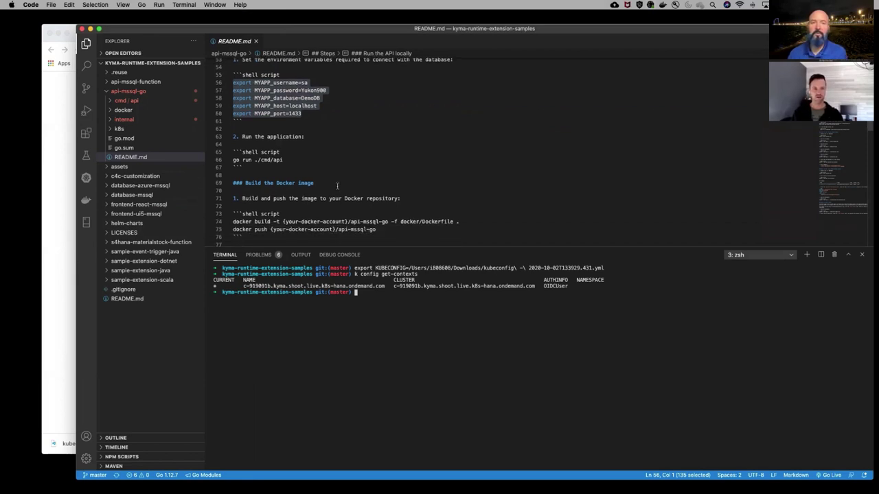
scroll(337, 186, "down", 5)
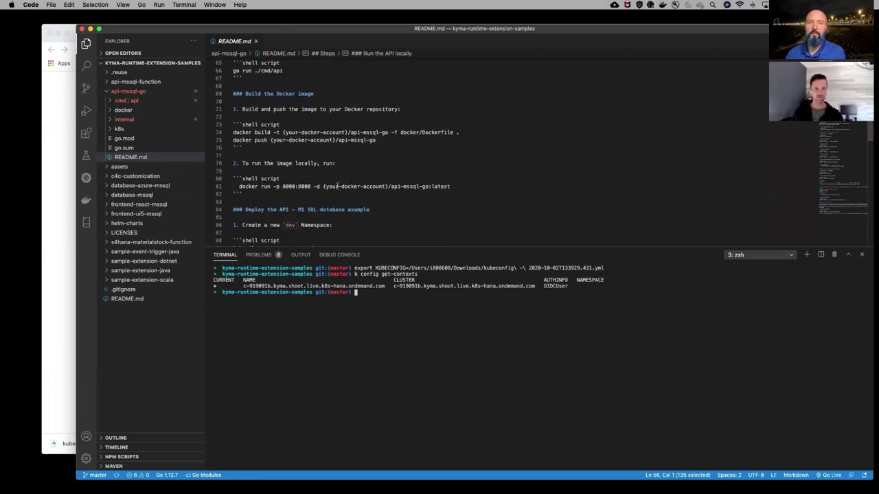
scroll(357, 178, "down", 2)
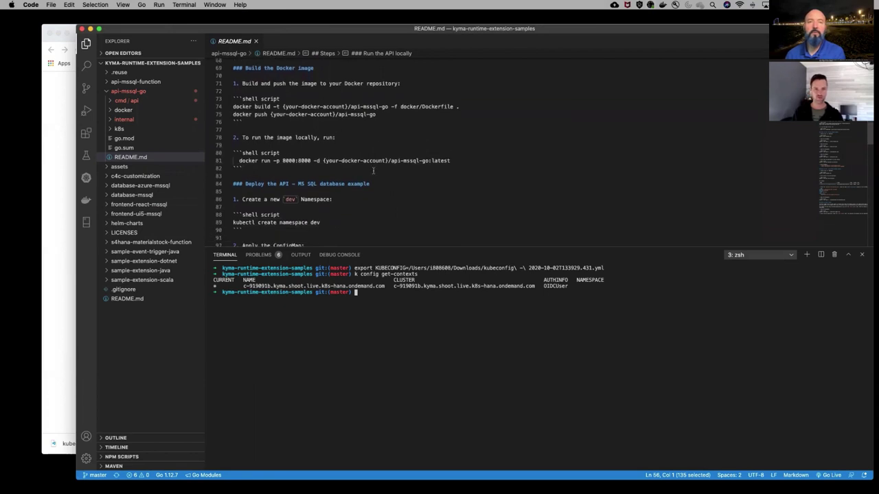
scroll(373, 170, "down", 5)
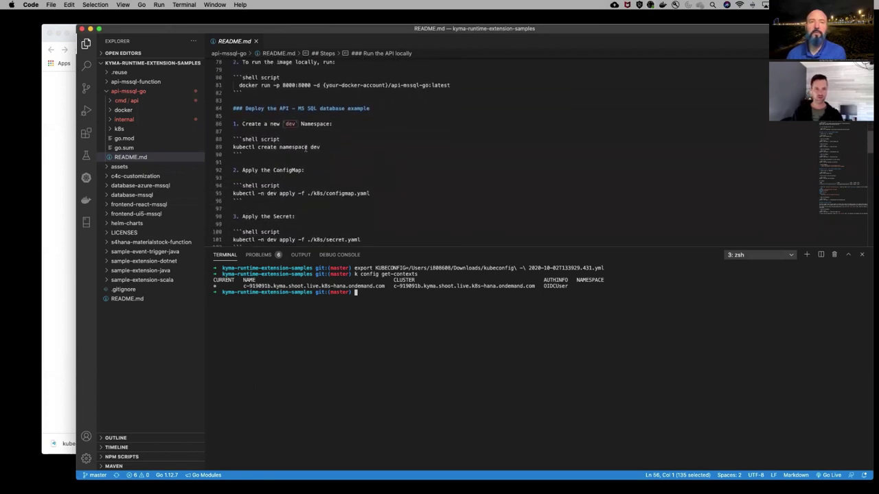
scroll(337, 145, "down", 1)
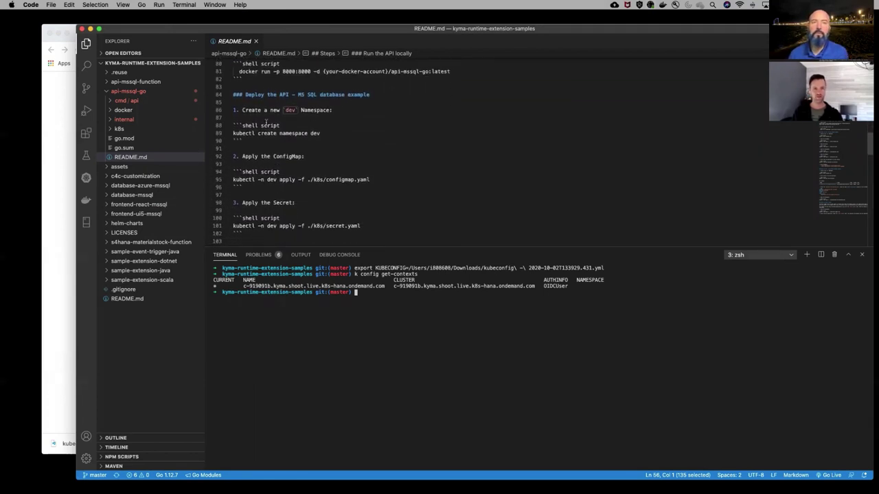
key("super+shift+e")
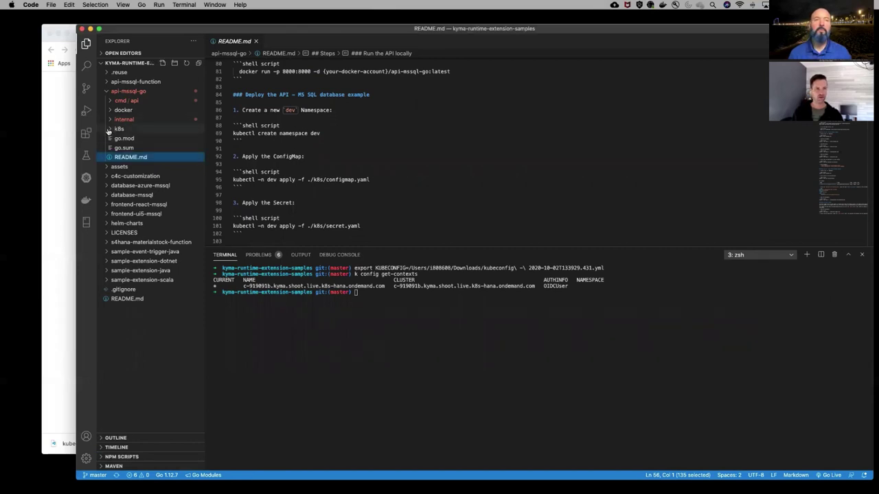
left_click(108, 130)
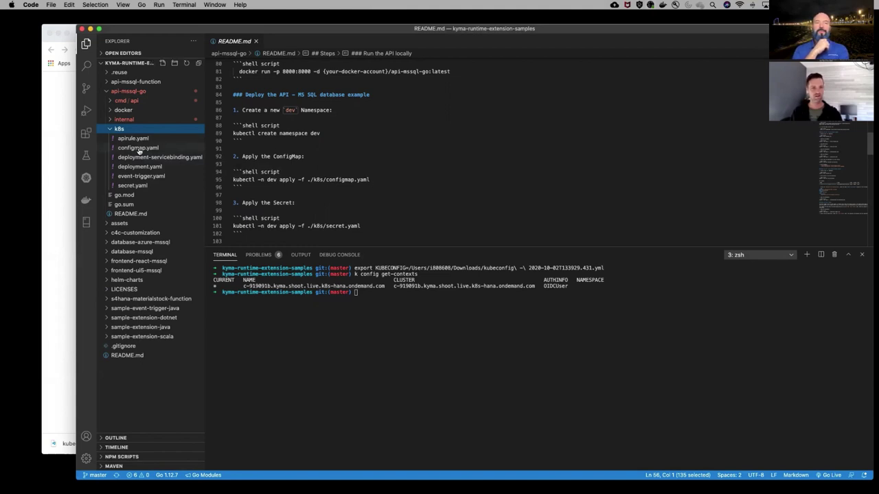
left_click(138, 147)
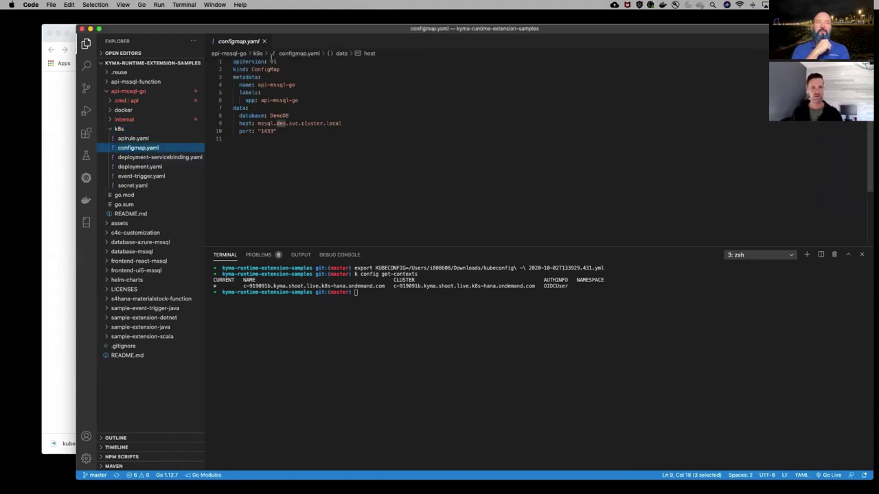
Select the host value mssql.dev.svc.cluster.local in configmap.yaml, then switch to Chrome
left_click(311, 145)
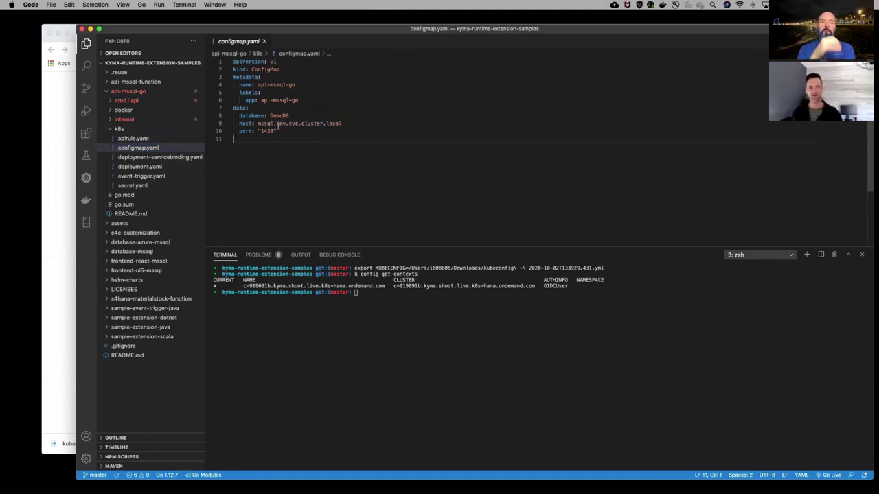
double_click(281, 125)
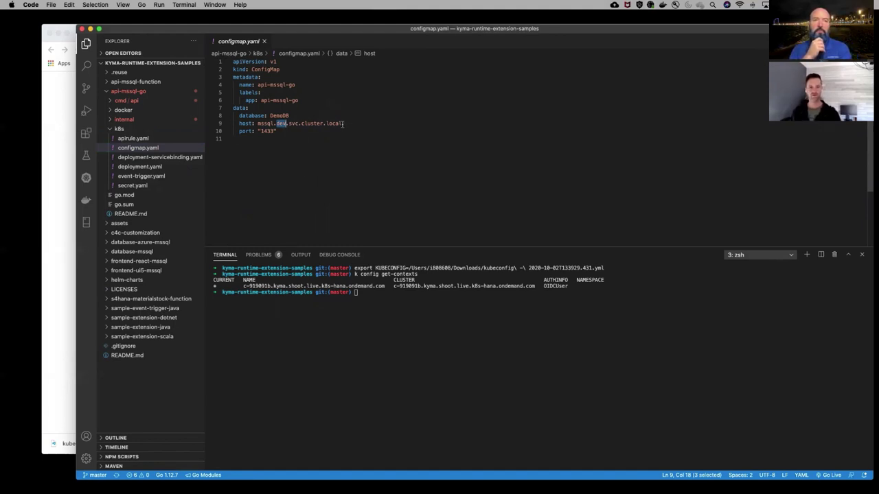
left_click_drag(343, 125, 258, 124)
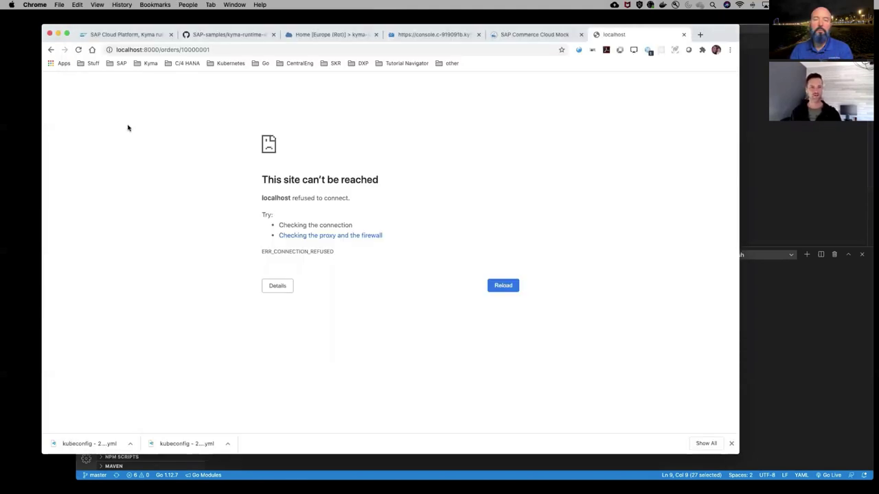
left_click(69, 130)
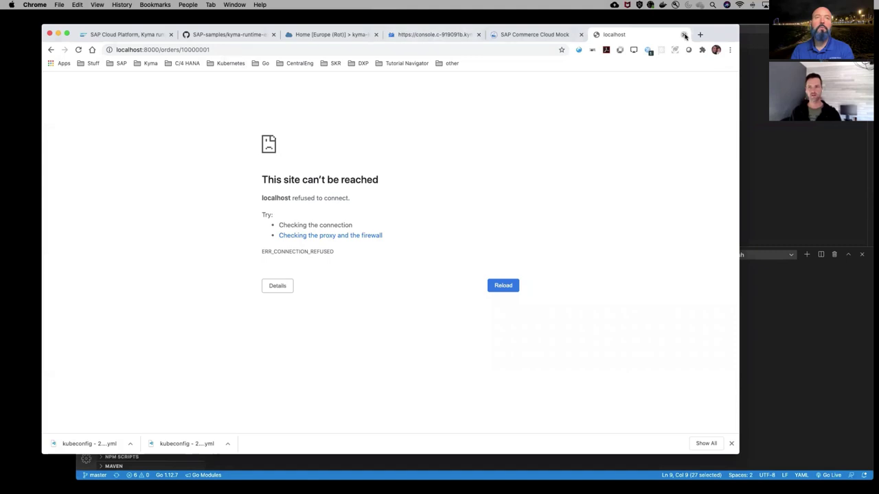
Close Chrome's failed localhost tab and view the dev namespace services list
left_click(681, 35)
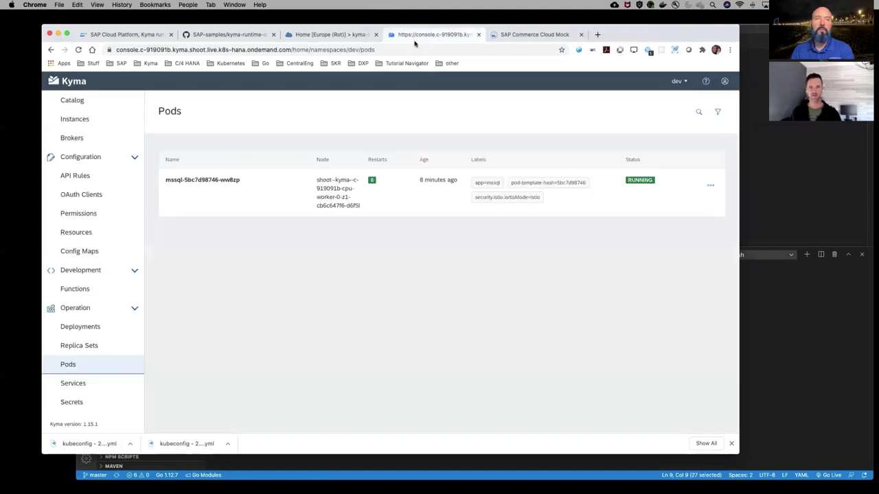
left_click(79, 385)
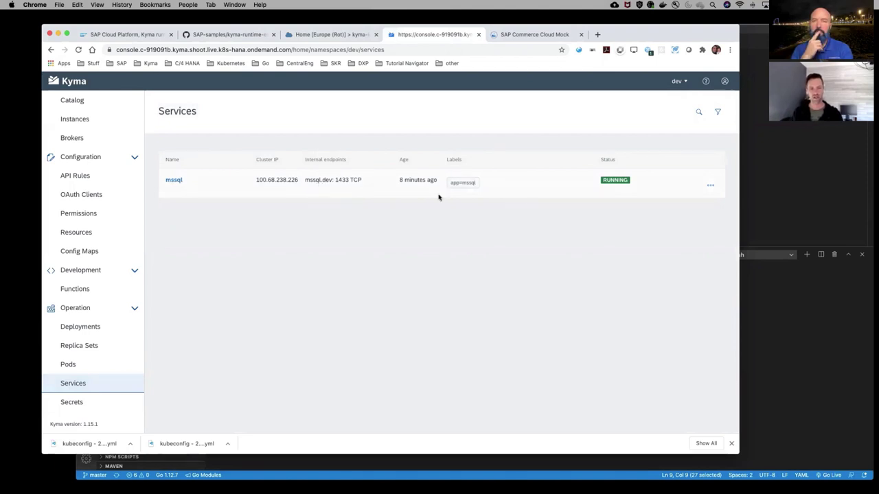
left_click(789, 337)
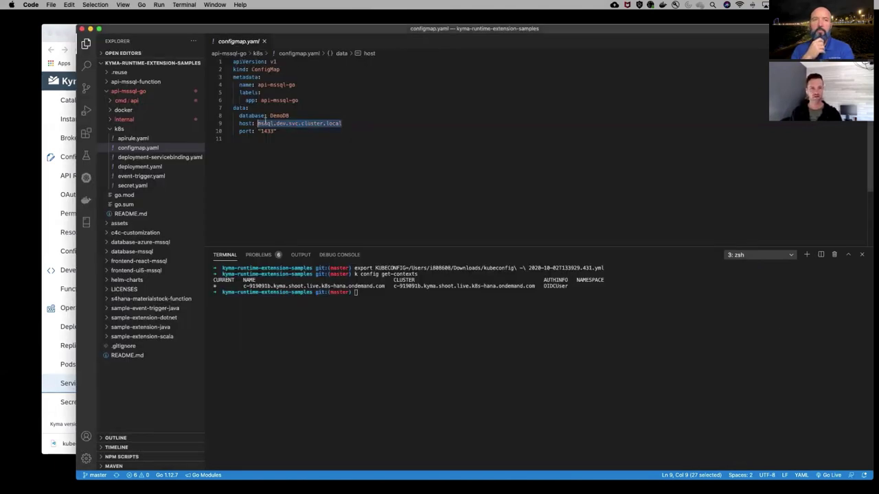
Re-examine the mssql.dev.svc.cluster.local host in configmap.yaml, then close the file
left_click(266, 123)
left_click_drag(351, 122, 289, 123)
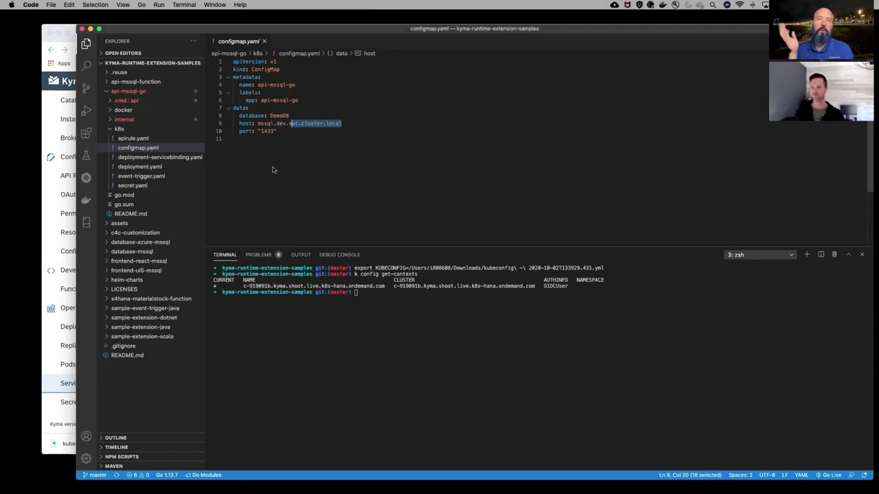
left_click(286, 138)
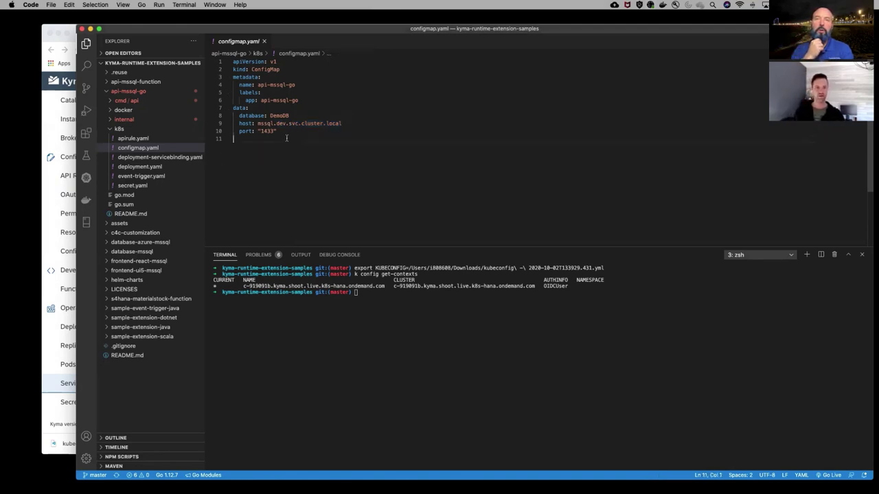
left_click_drag(351, 123, 259, 123)
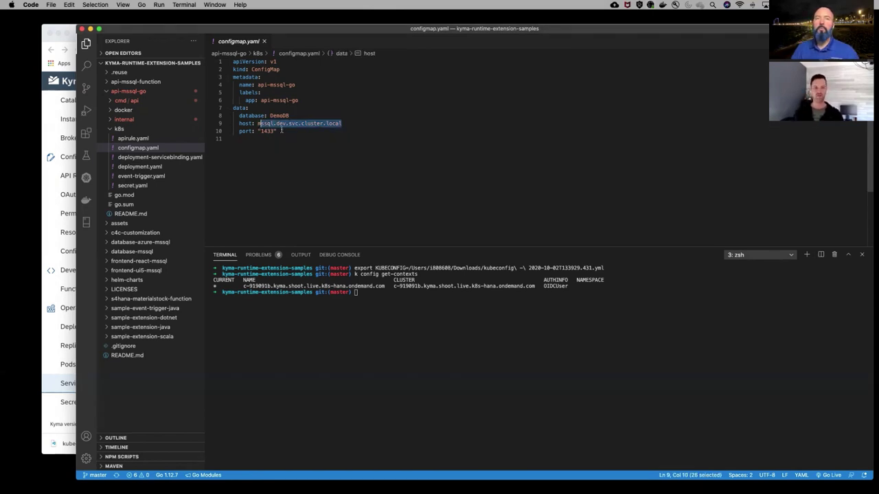
double_click(281, 124)
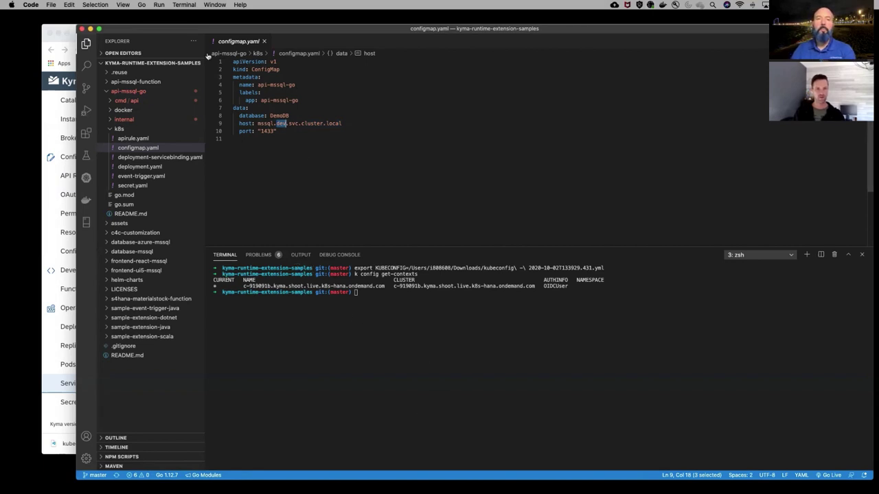
left_click(266, 42)
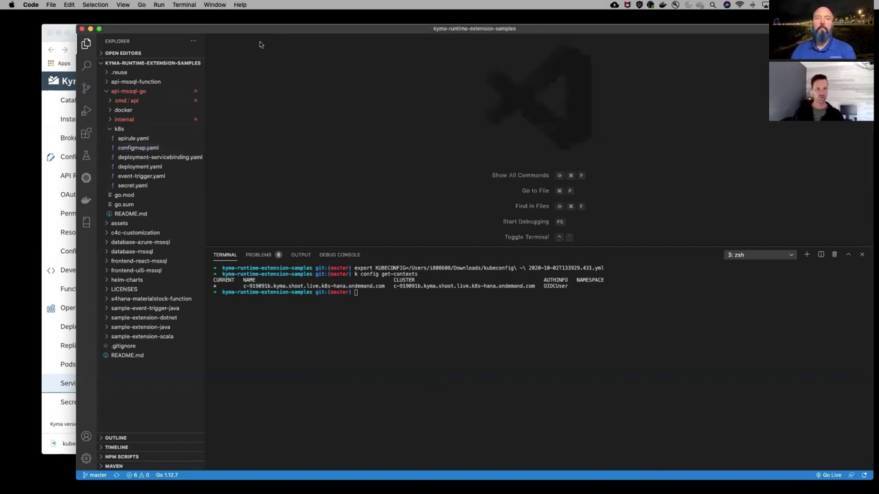
Apply the api-mssql-go ConfigMap from the api-mssql-go folder using the README's kubectl command
left_click(131, 214)
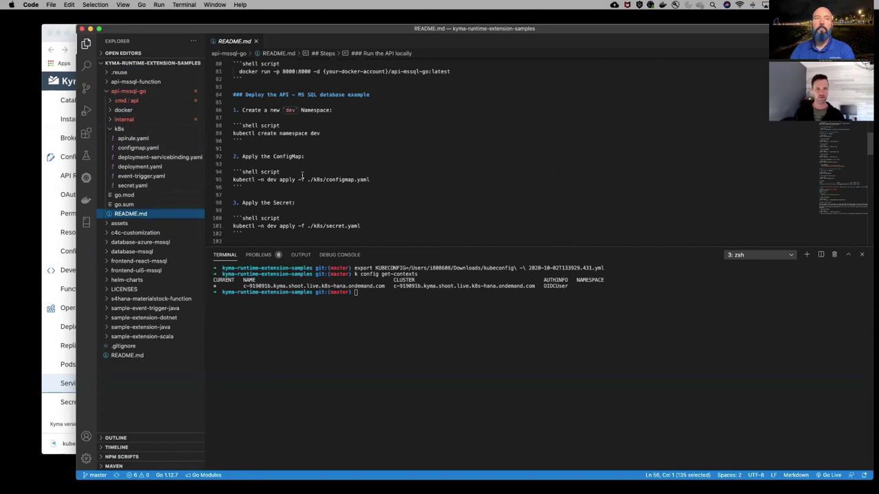
left_click_drag(393, 182, 234, 180)
double_click(243, 180)
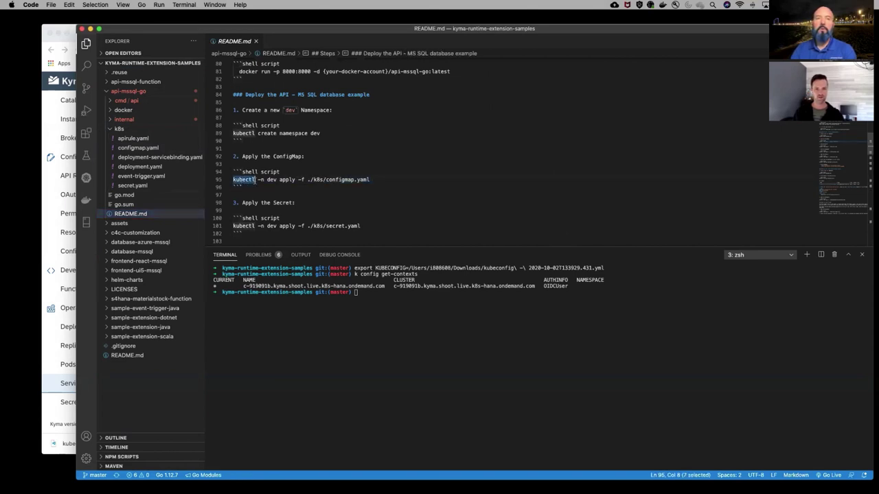
left_click(376, 179, "shift")
key("super+c")
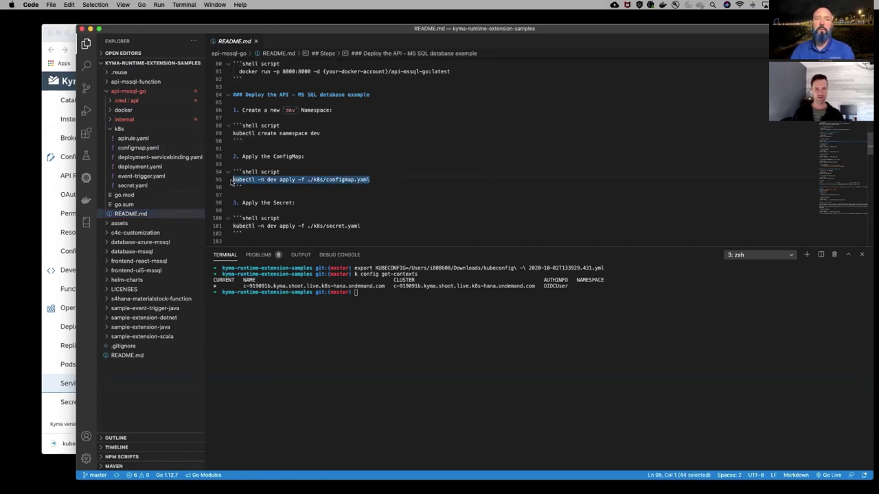
left_click_drag(236, 180, 377, 305)
key("Return")
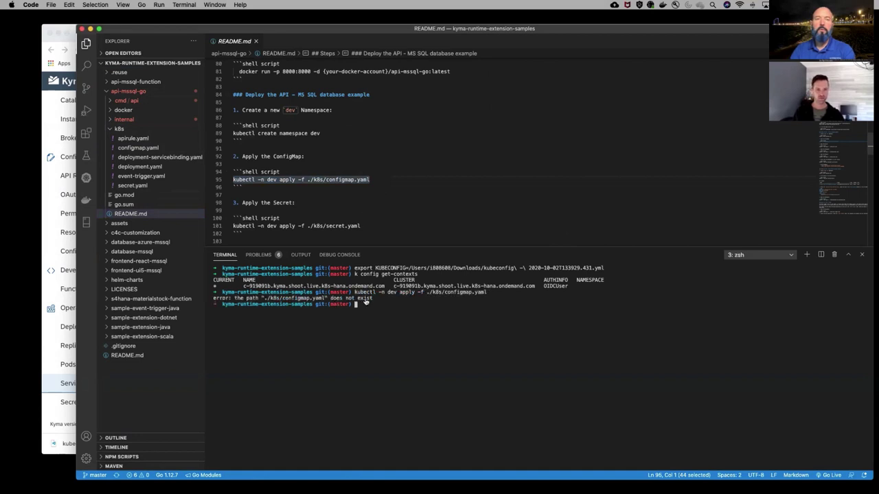
type("cd api-mssql-")
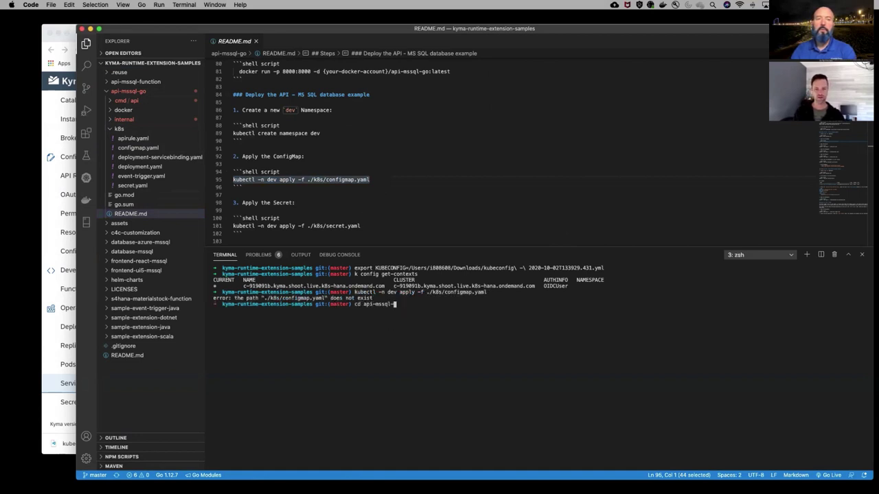
type("go")
key("Return")
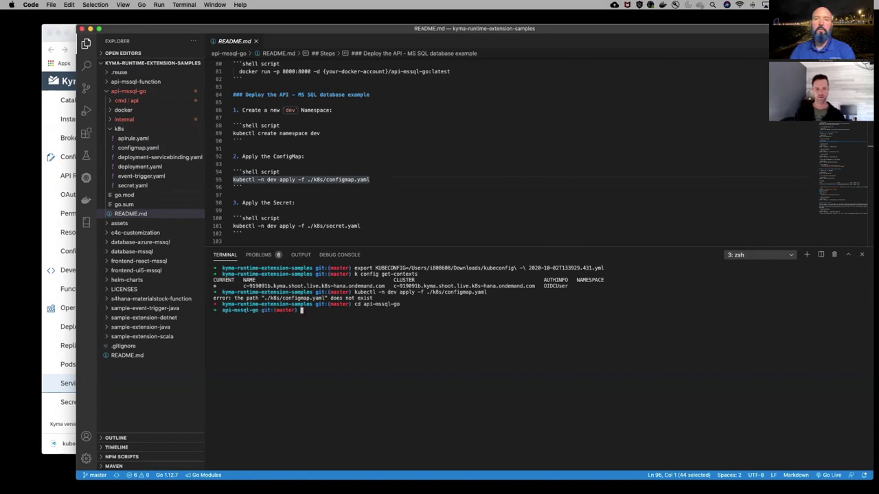
key("super+v")
key("Return")
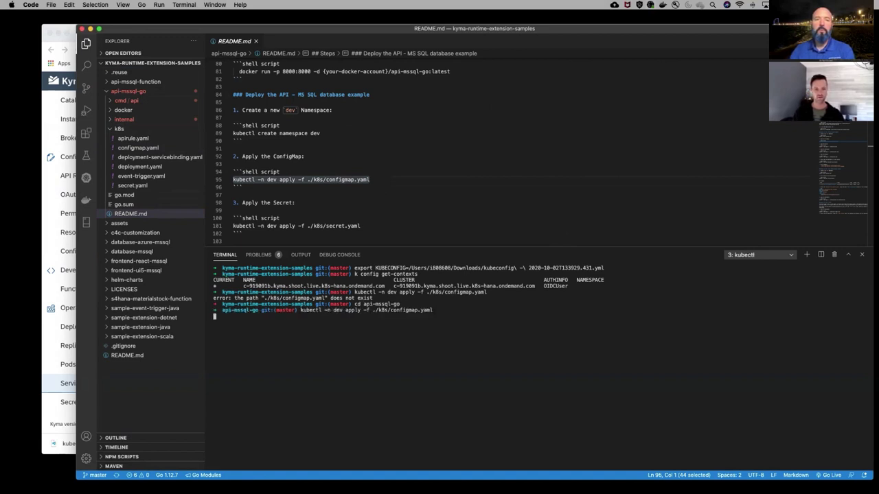
Inspect the secret.yaml manifest referenced by the README's Secret step
left_click_drag(366, 225, 233, 226)
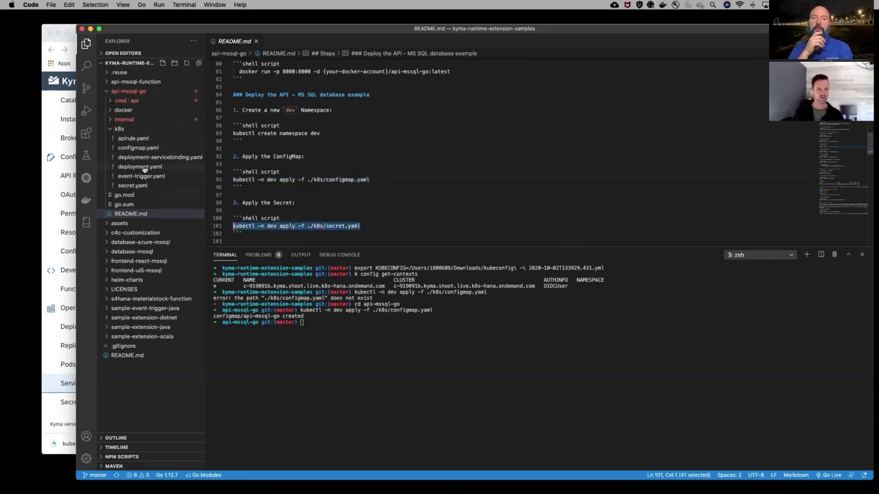
left_click(132, 185)
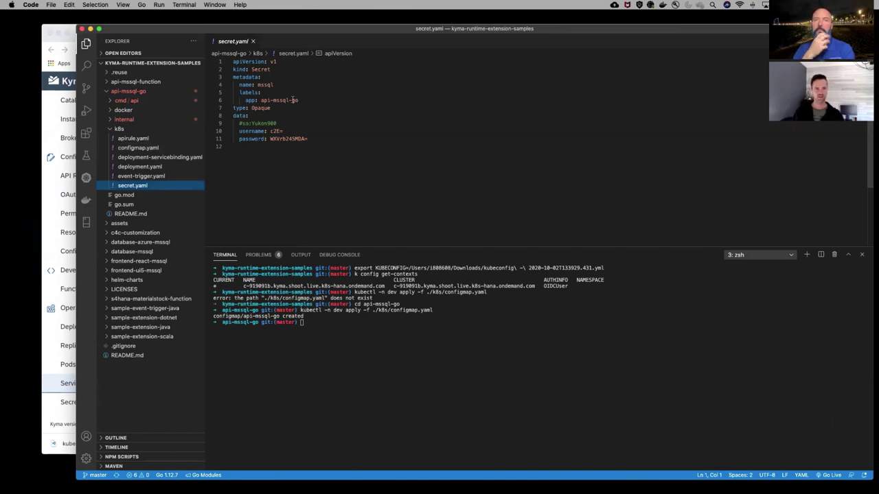
left_click(252, 42)
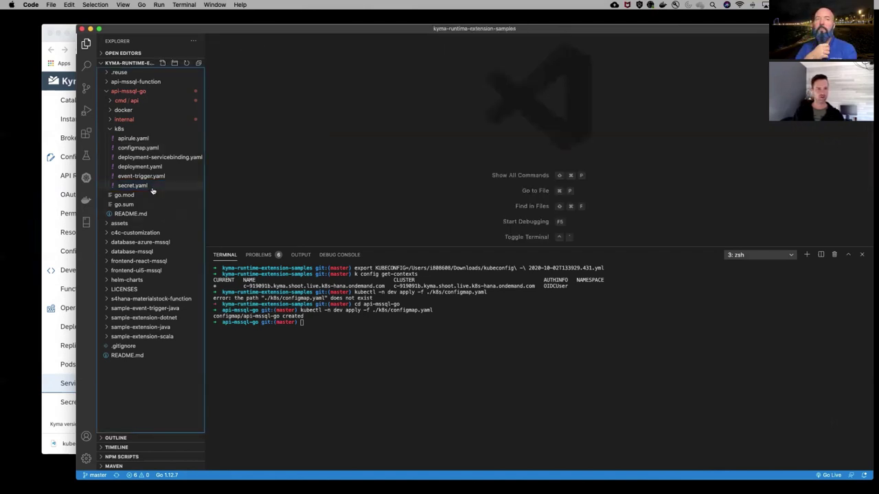
left_click(134, 213)
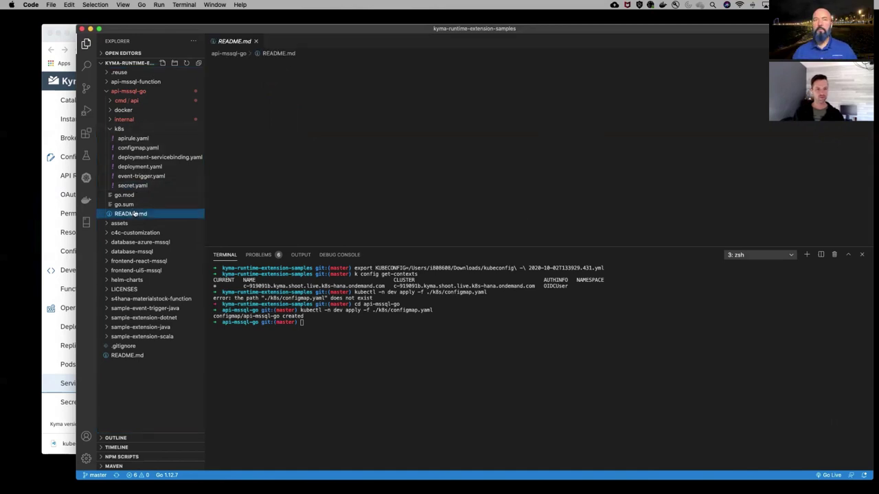
Apply the api-mssql-go Deployment and APIRule manifests with the README's kubectl apply commands
scroll(296, 182, "down", 5)
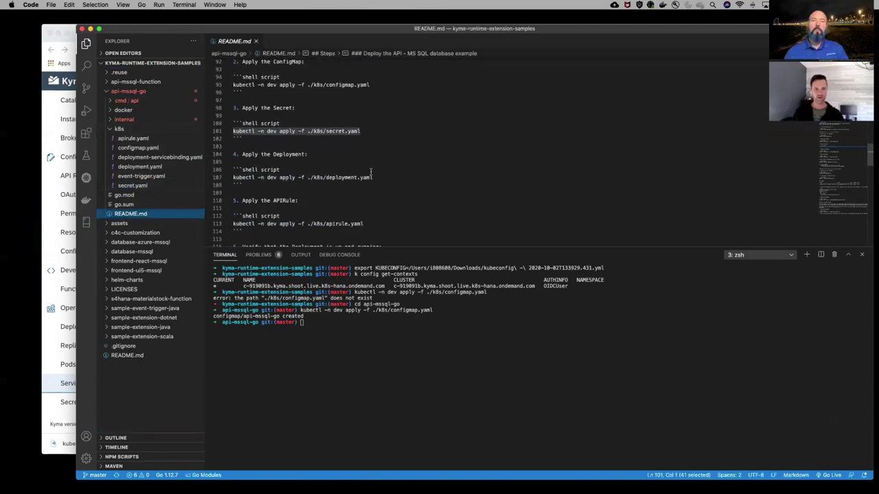
left_click_drag(379, 177, 230, 180)
key("super+c")
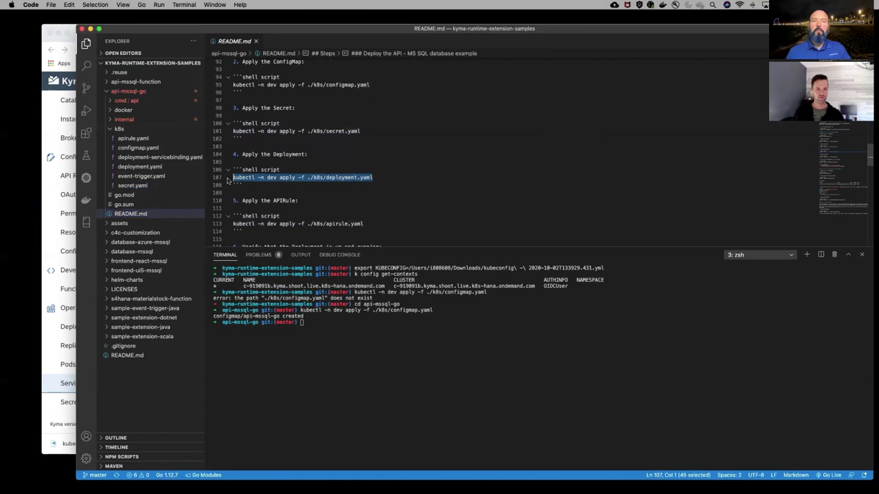
left_click(381, 333)
key("super+v")
key("Return")
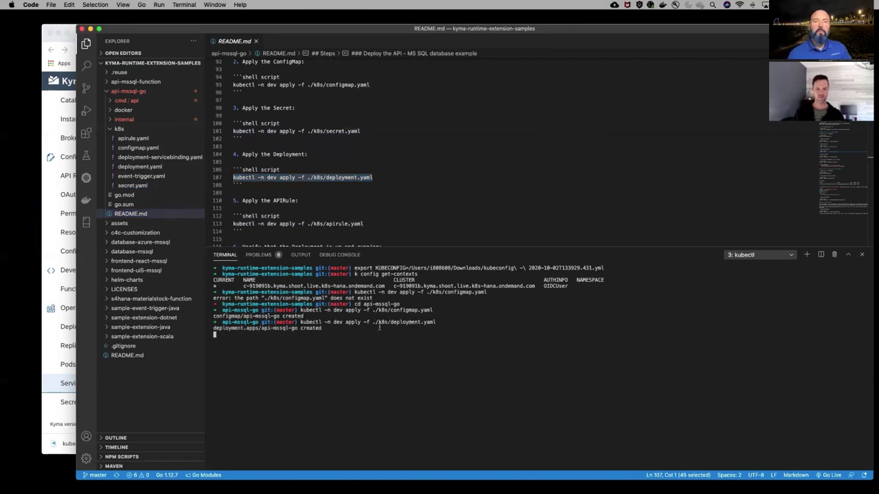
scroll(377, 183, "down", 2)
left_click_drag(362, 180, 231, 184)
key("super+c")
left_click(334, 338)
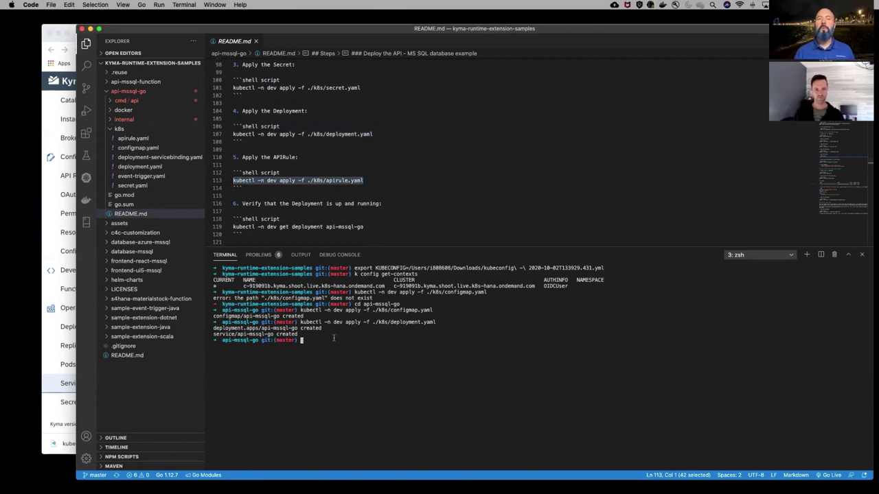
key("super+v")
key("Return")
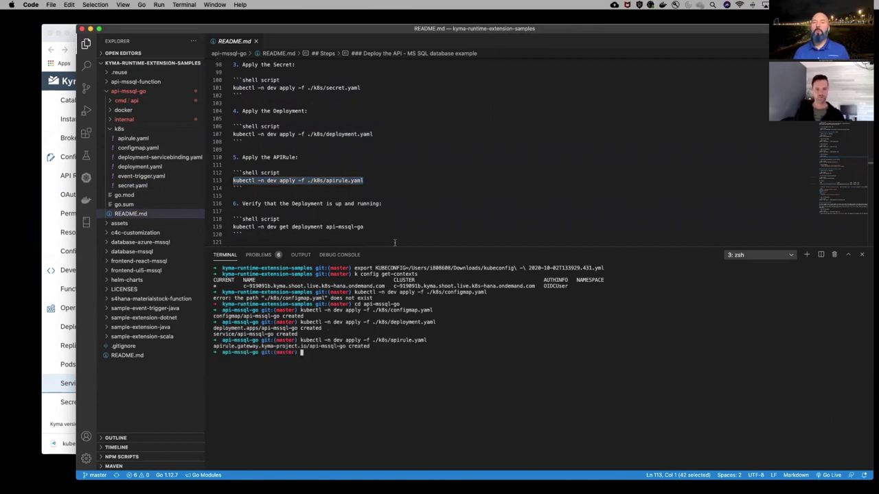
Run kubectl get deployment to confirm api-mssql-go is 1/1 ready
left_click_drag(366, 226, 240, 229)
key("super+c")
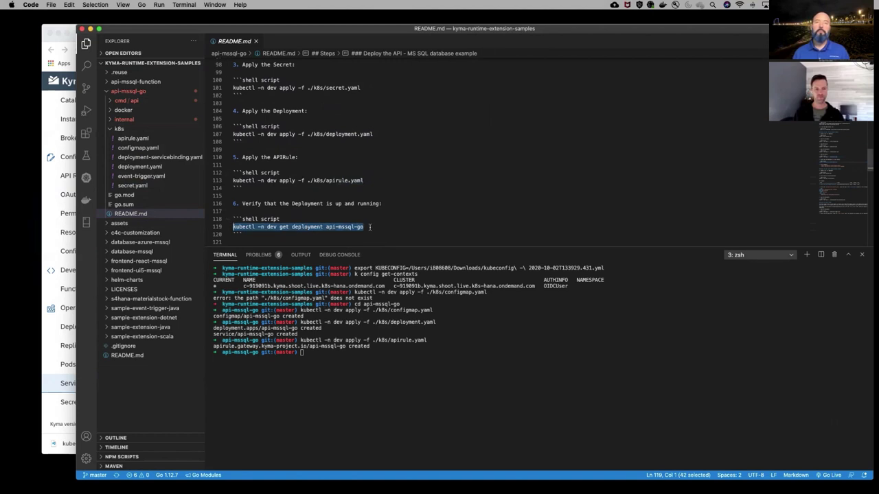
scroll(370, 227, "down", 2)
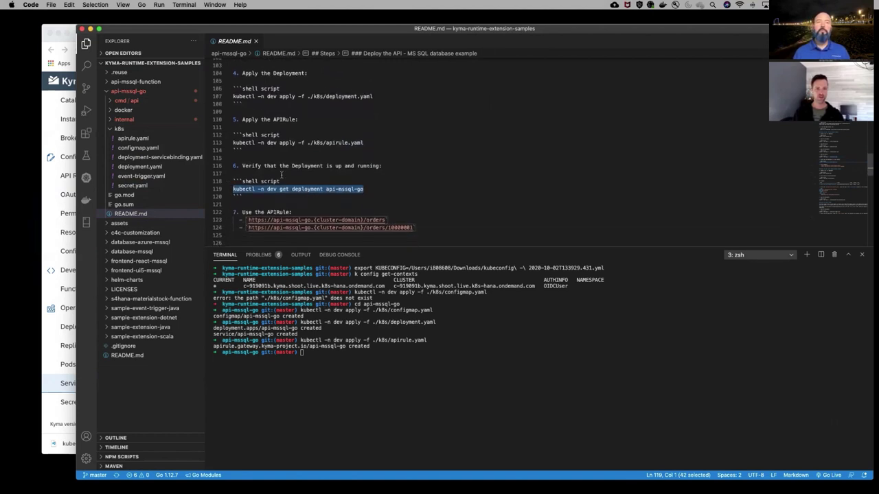
key("super+v")
key("Return")
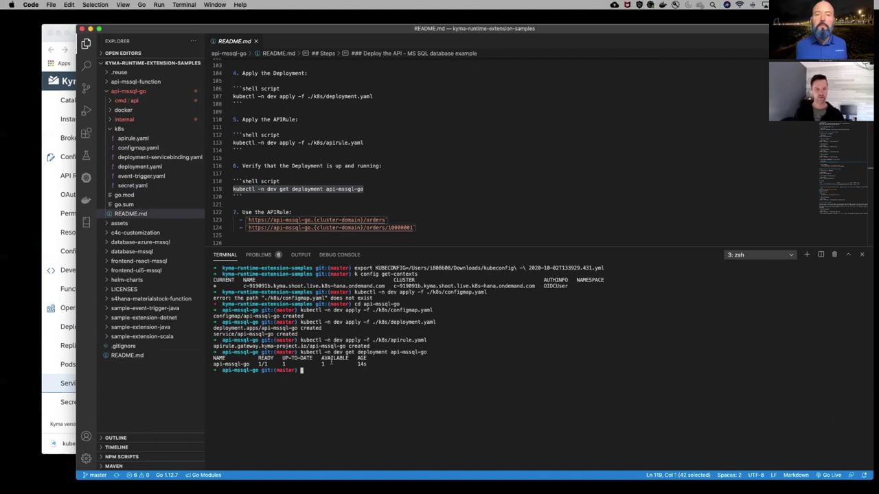
left_click(61, 80)
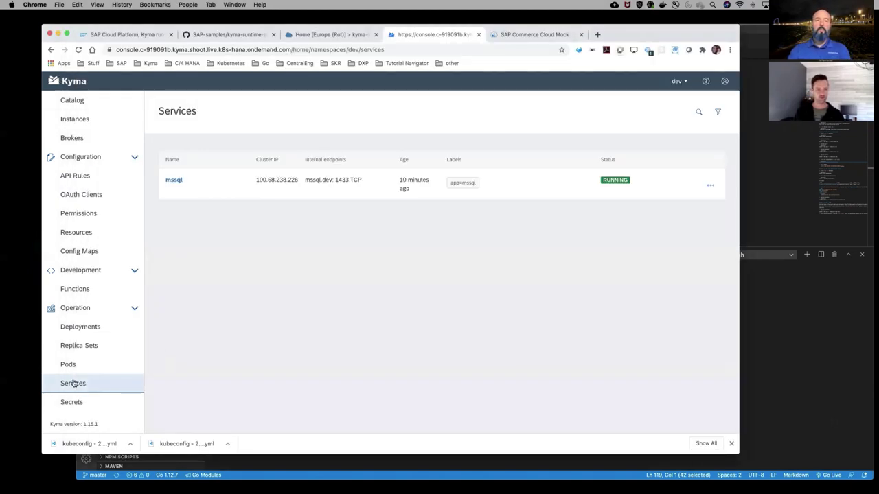
Check the api-mssql-go service and pod, read the pod's database connection log, then list API Rules
left_click(77, 384)
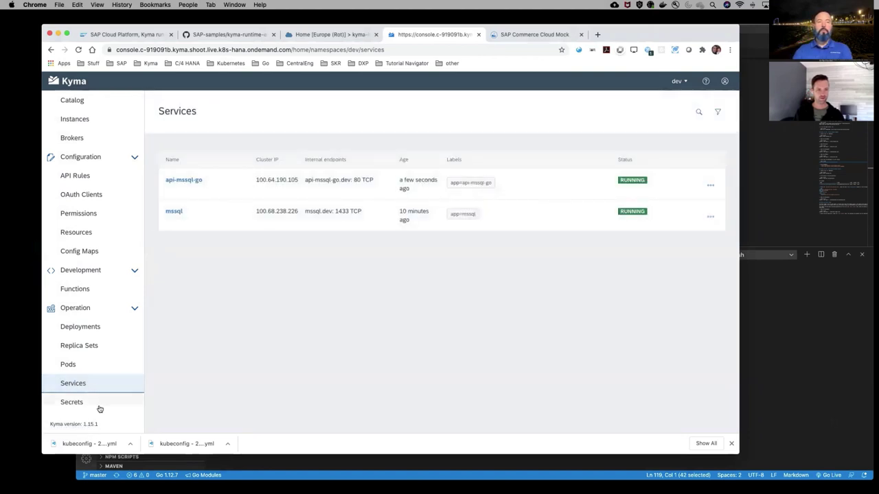
left_click(67, 365)
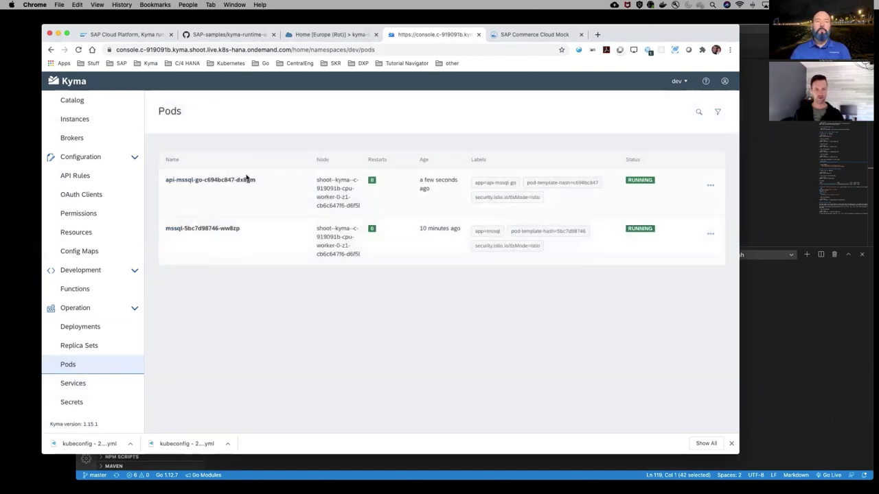
left_click(711, 185)
left_click(670, 202)
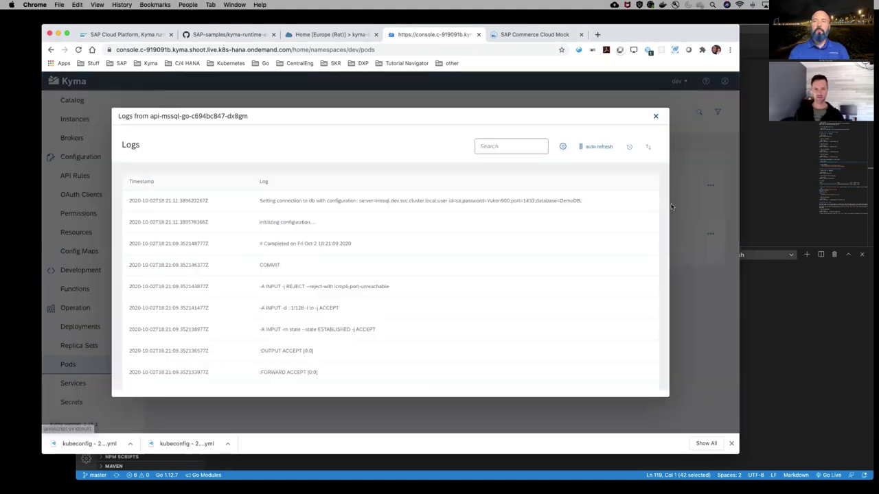
left_click_drag(269, 204, 583, 206)
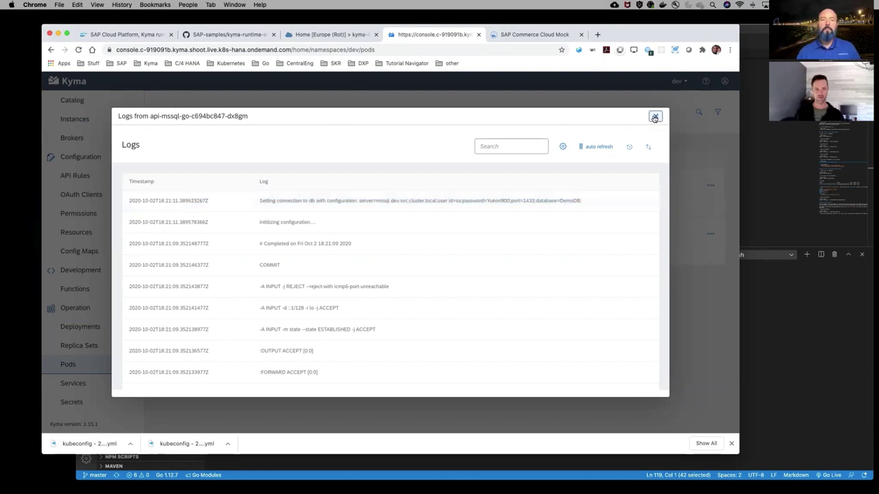
left_click(655, 116)
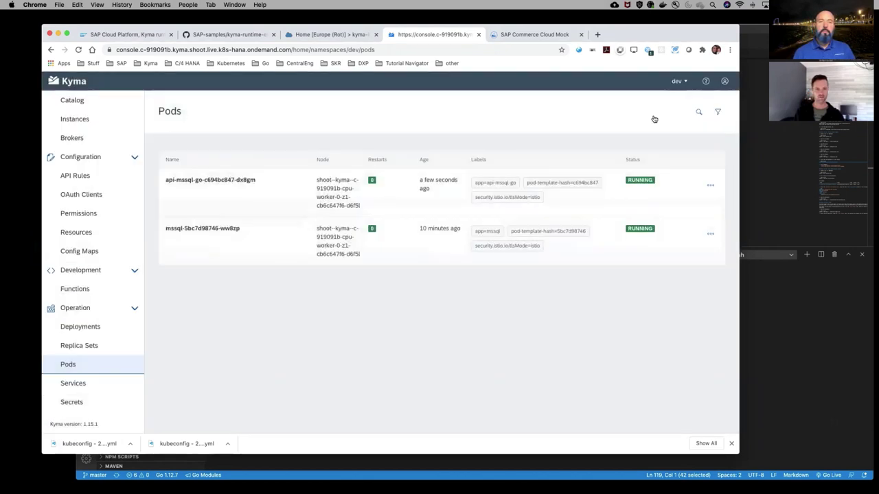
left_click(86, 176)
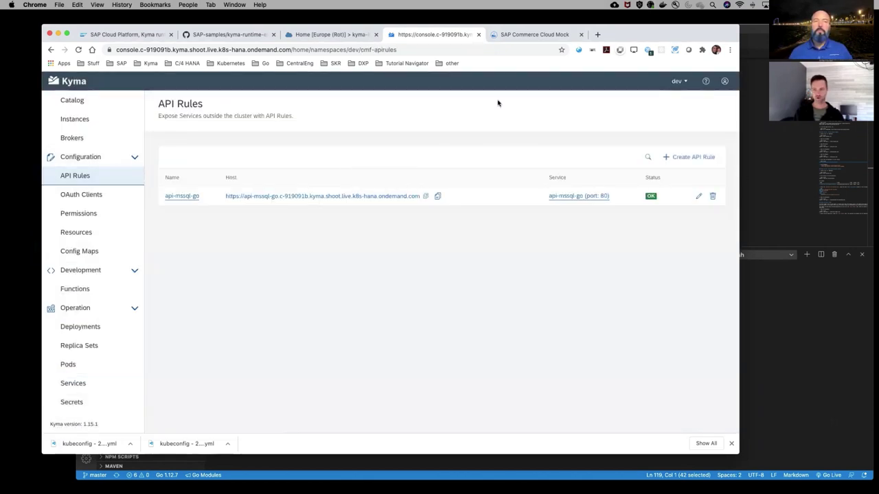
Open the api-mssql-go host URL and the rule's details page in Kyma
left_click(372, 196)
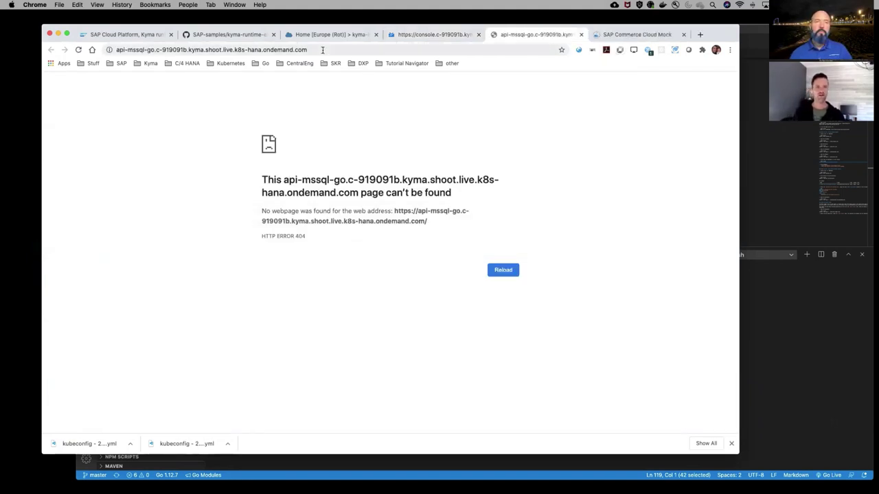
left_click(440, 36)
left_click(186, 197)
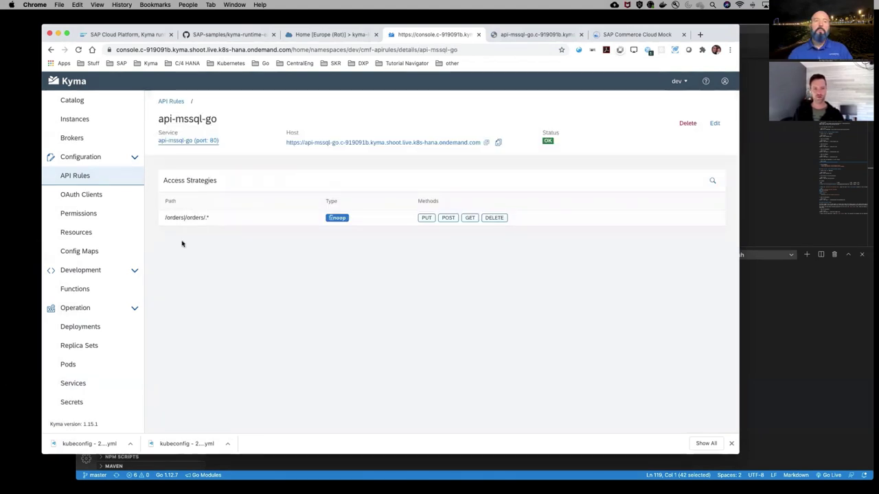
Load /orders on the api-mssql-go host to return both sample orders
left_click(533, 36)
left_click(330, 50)
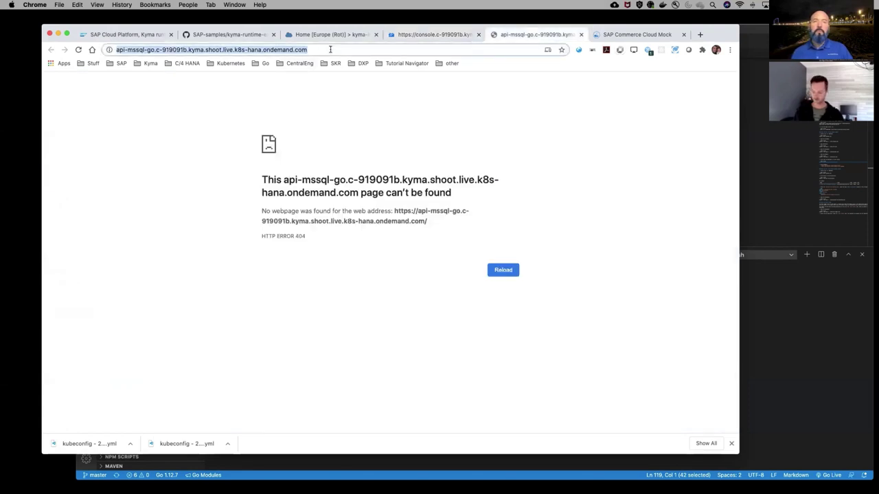
left_click(331, 50)
type("/orders")
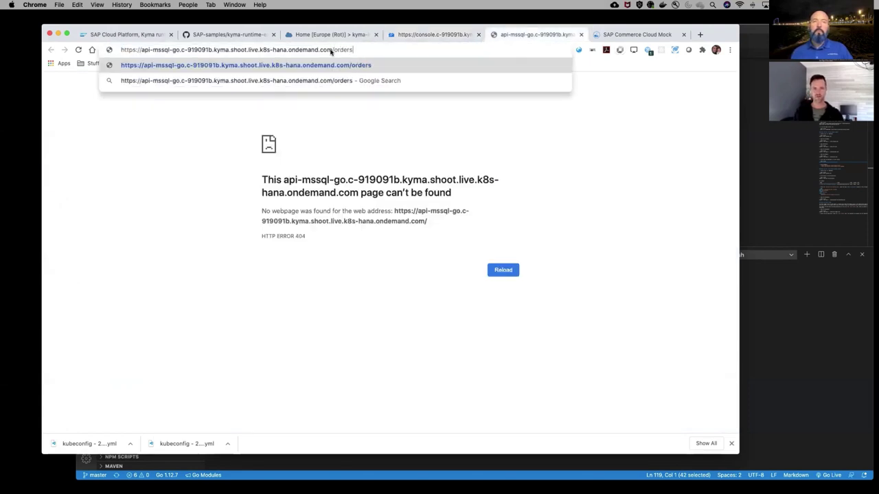
key("Return")
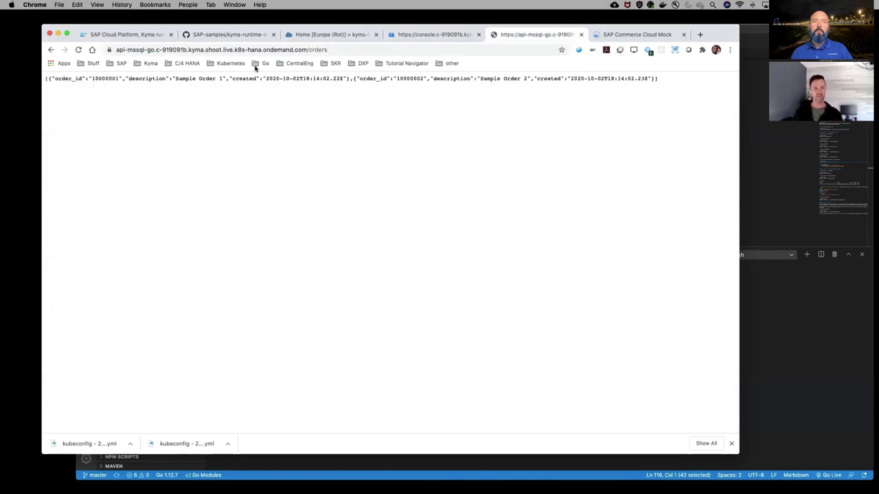
Reveal the full /orders URL, close that tab, and return to the API Rule page
left_click(371, 49)
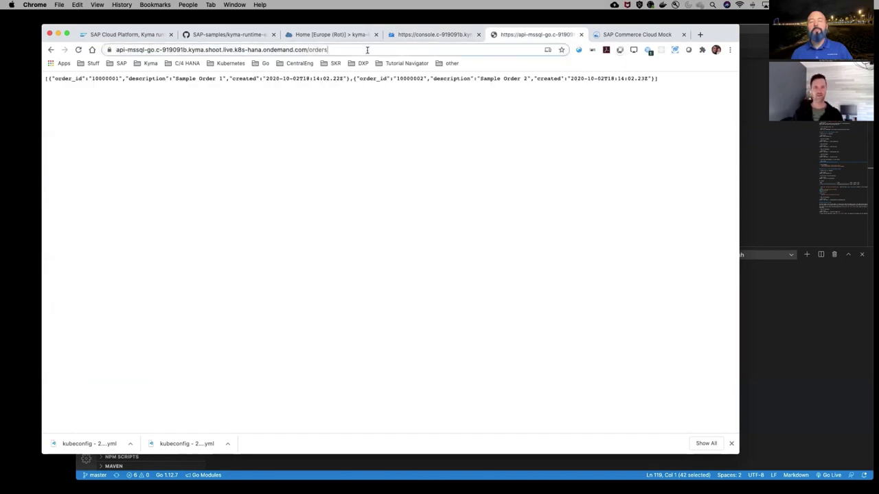
left_click(372, 49)
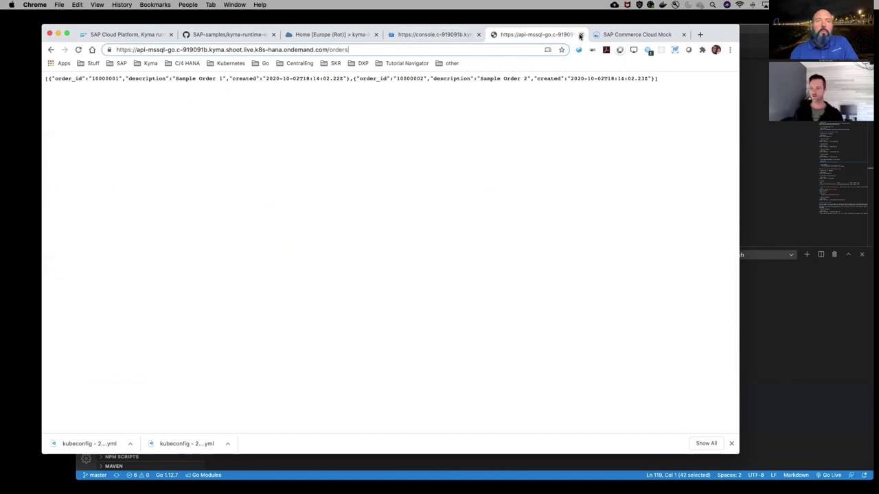
left_click(580, 36)
left_click(434, 34)
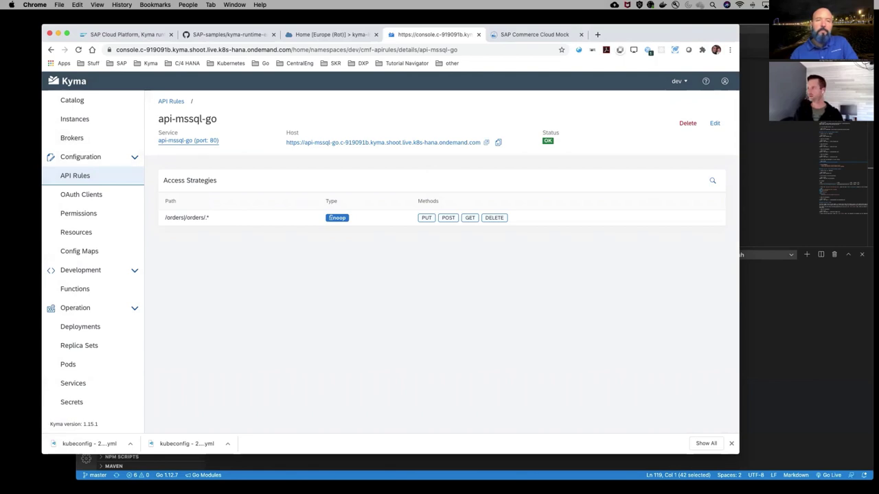
Show the Kyma Runtime dev setup slide in PowerPoint, then collapse api-mssql-go in VS Code
key("super+Tab")
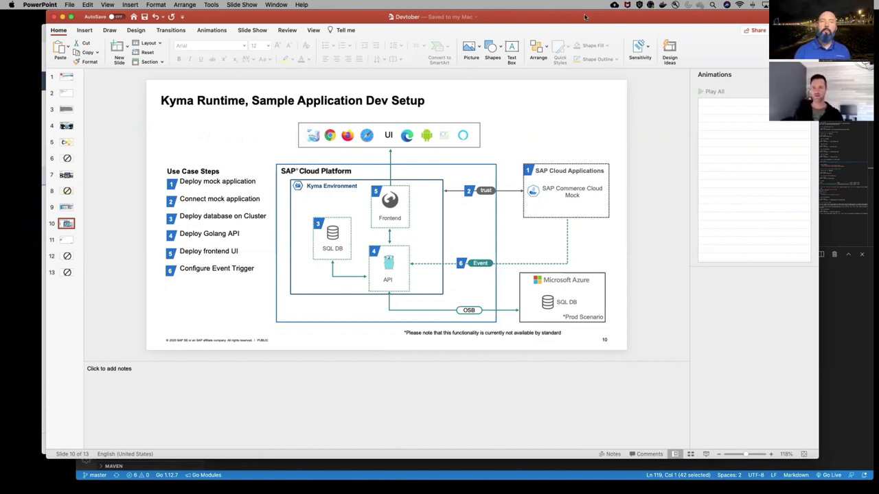
key("super+Tab")
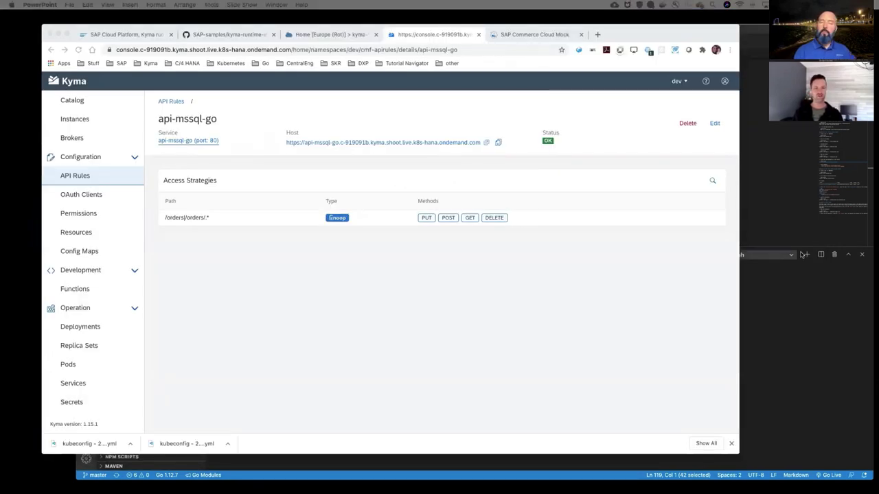
left_click(755, 34)
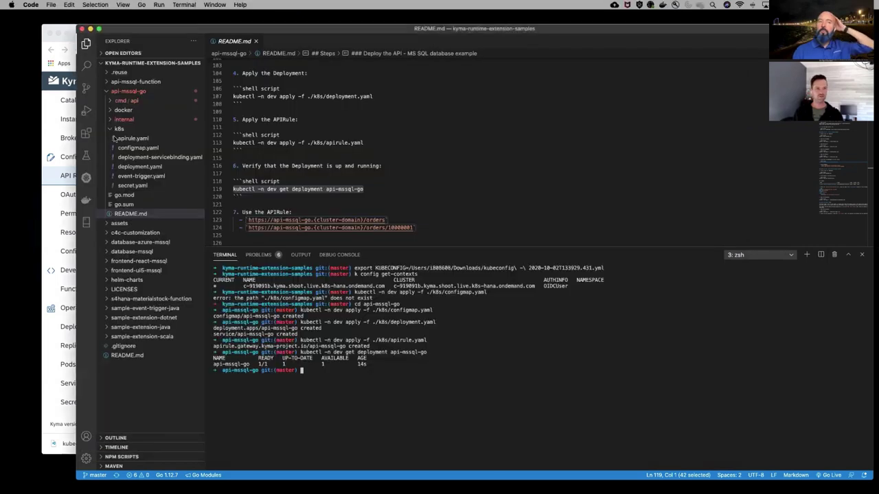
left_click(108, 92)
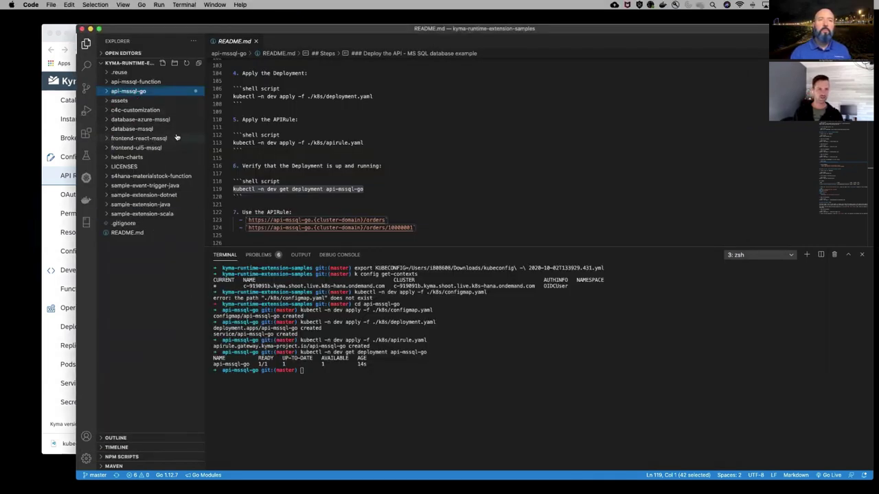
Clear the terminal and cd into ../frontend-ui5-mssql
left_click(388, 400)
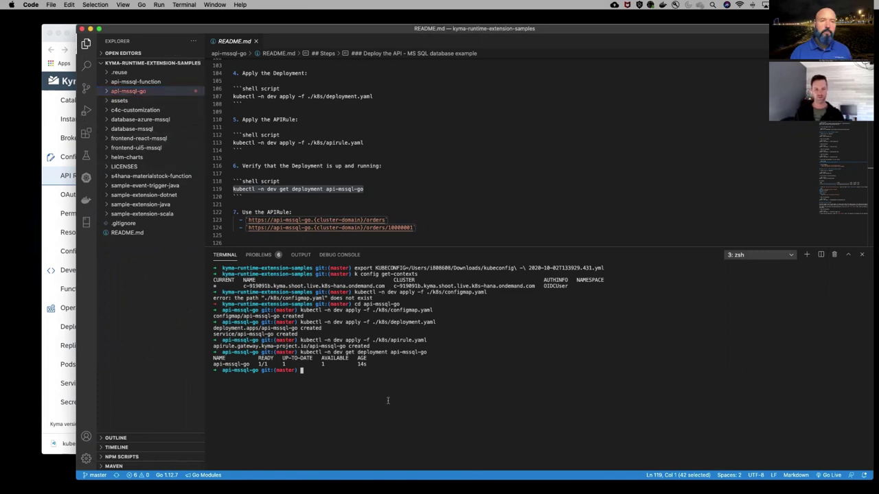
key("super+k")
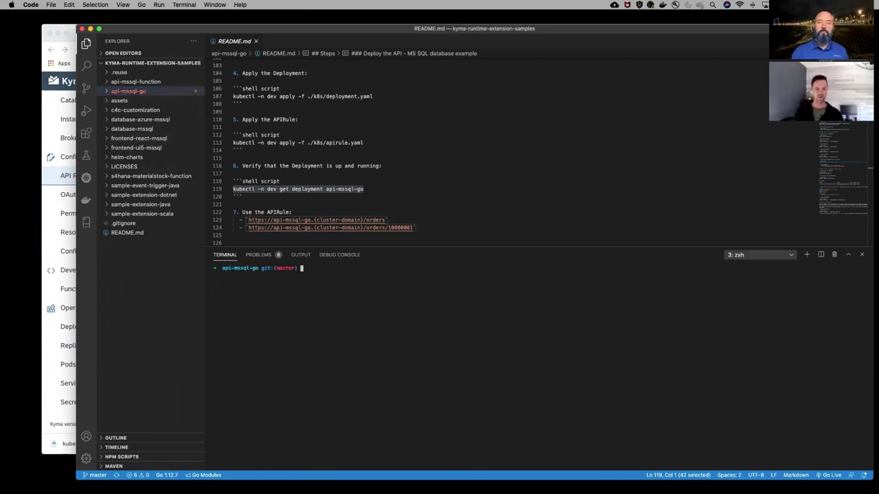
type("cd ../f")
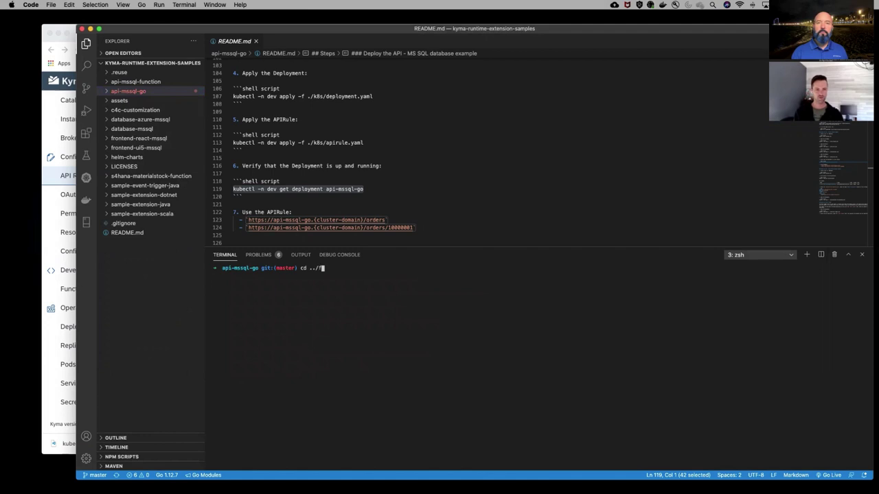
key("Tab")
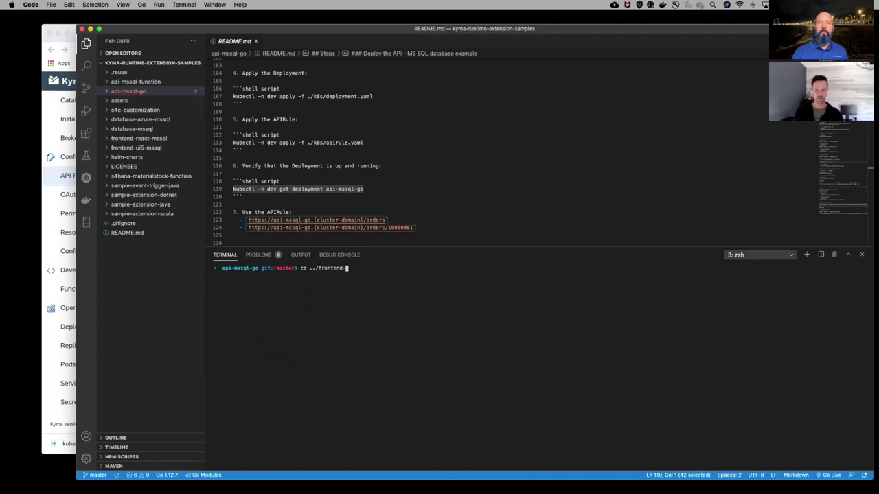
type("u")
key("Tab")
key("Return")
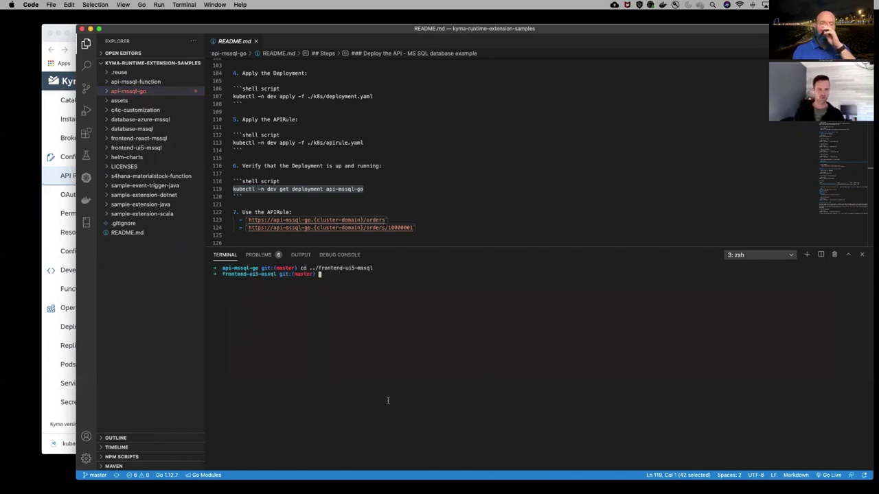
Close the Go API README, browse frontend-ui5-mssql's docker and k8s folders, and open its README.md
left_click(256, 41)
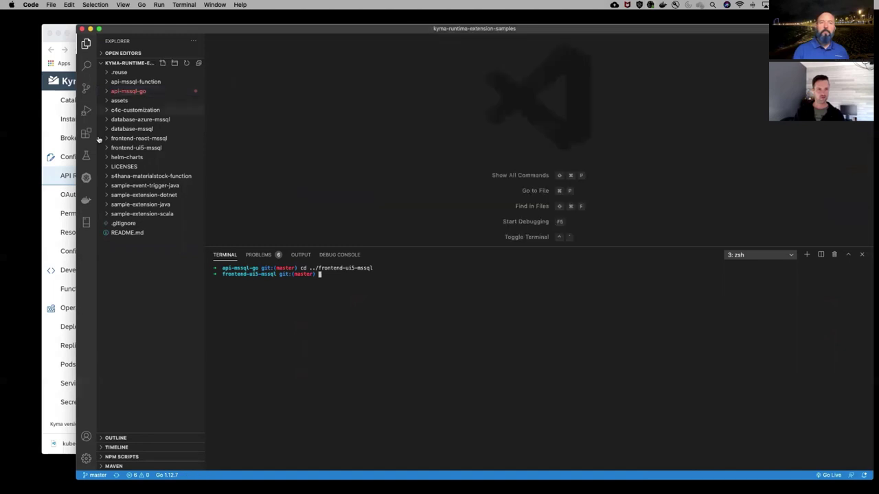
left_click(108, 148)
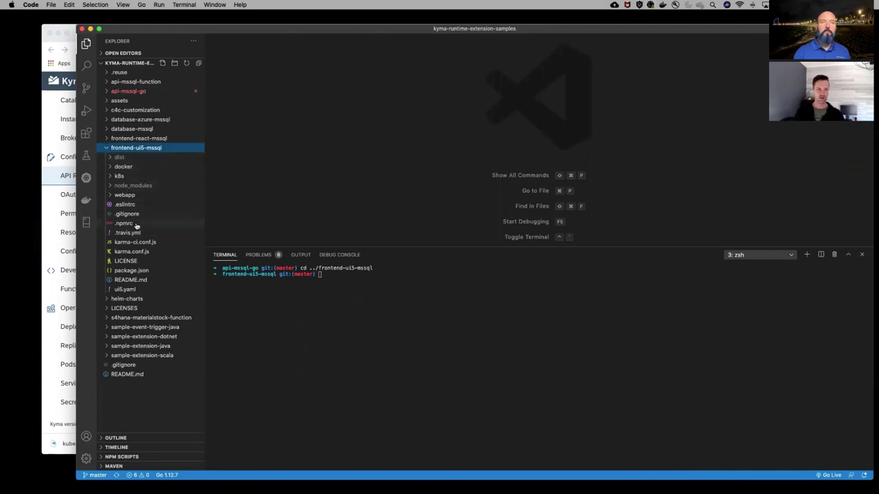
left_click(111, 167)
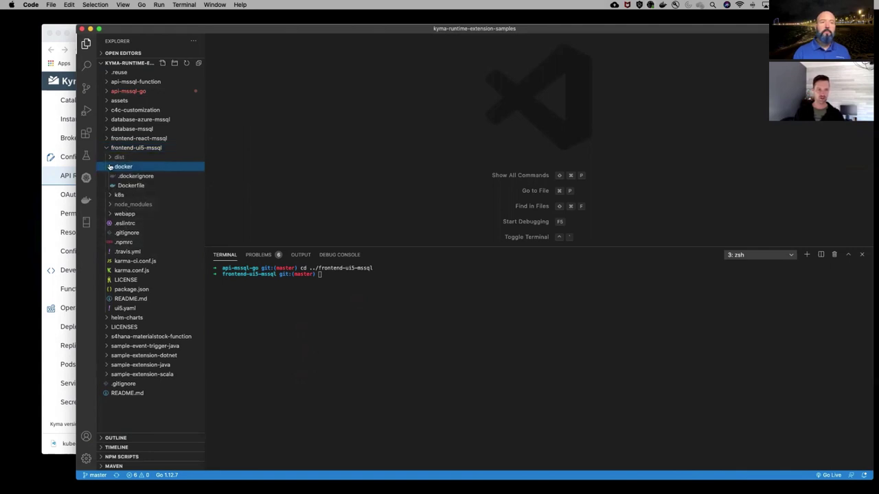
left_click(109, 167)
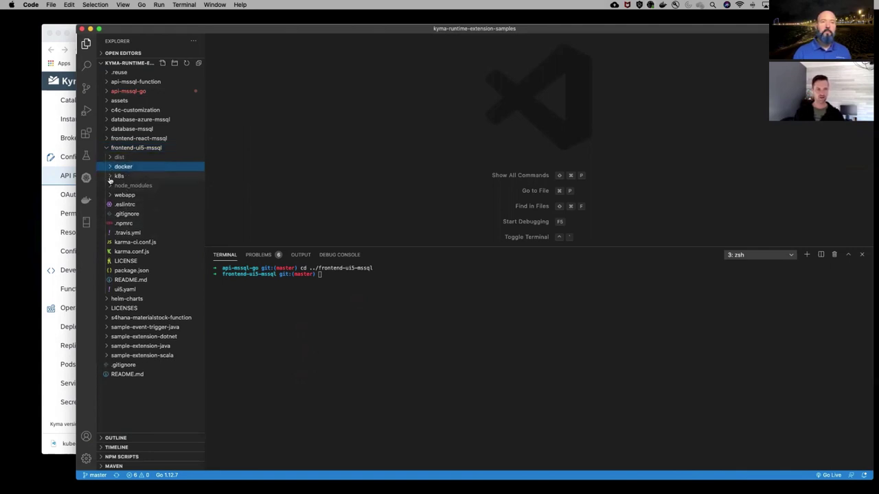
left_click(111, 176)
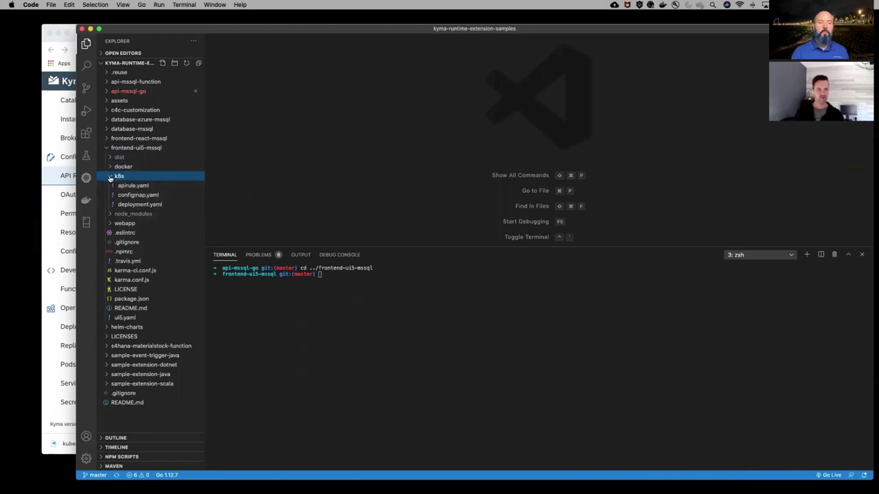
left_click(110, 177)
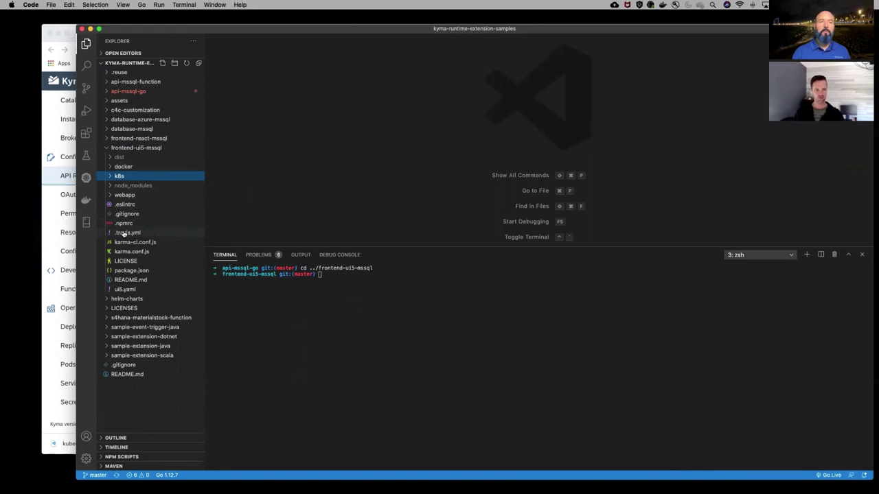
left_click(131, 280)
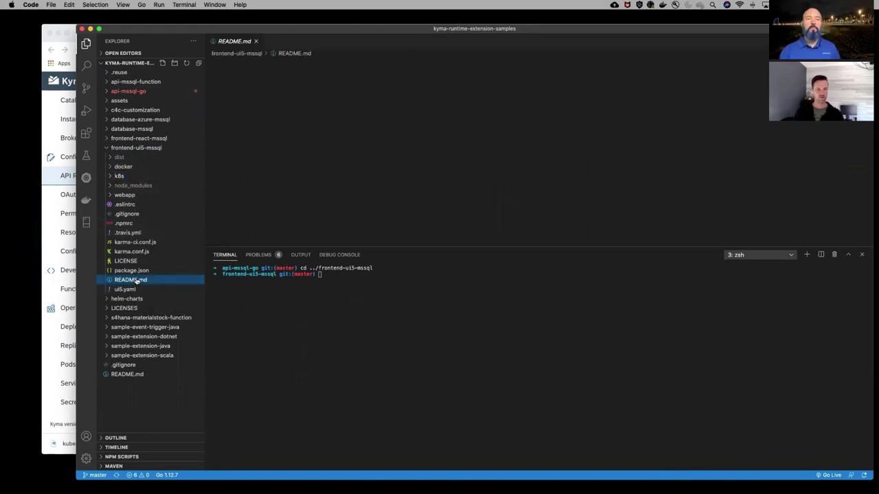
Apply the frontend configmap to the dev namespace with the README's kubectl apply line
left_click(410, 135)
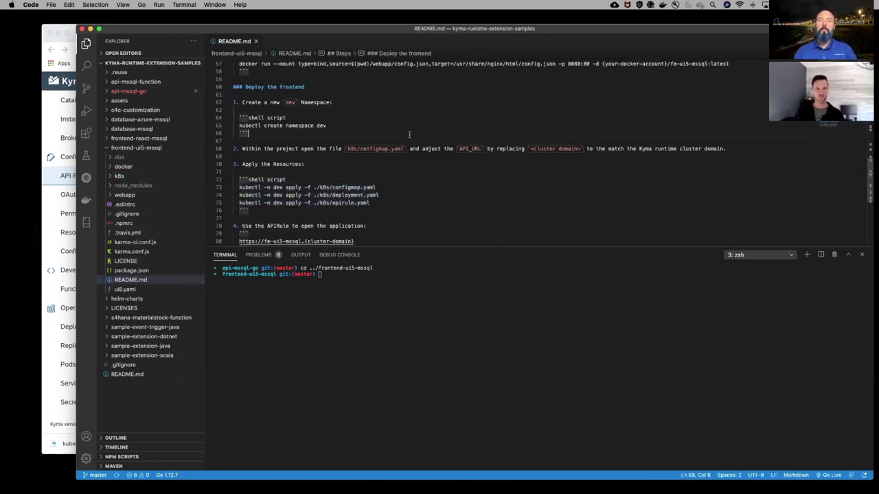
left_click(375, 205)
left_click_drag(384, 204, 208, 182)
left_click(382, 185)
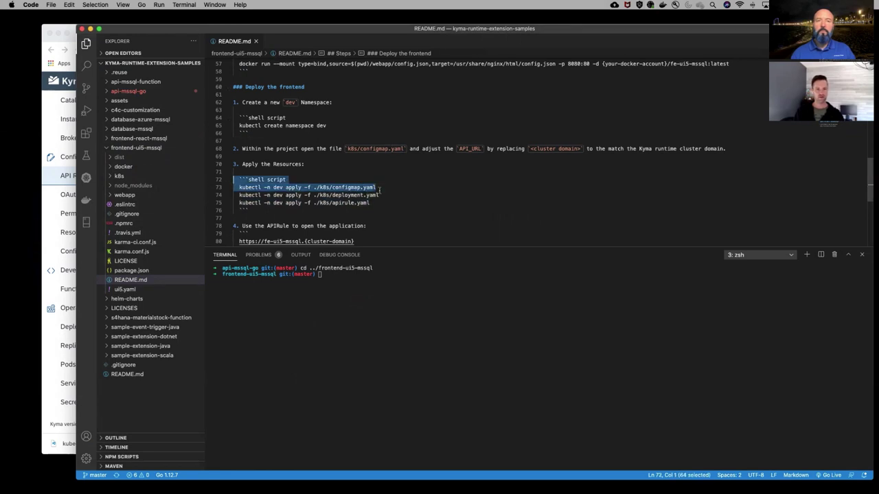
left_click_drag(379, 190, 239, 188)
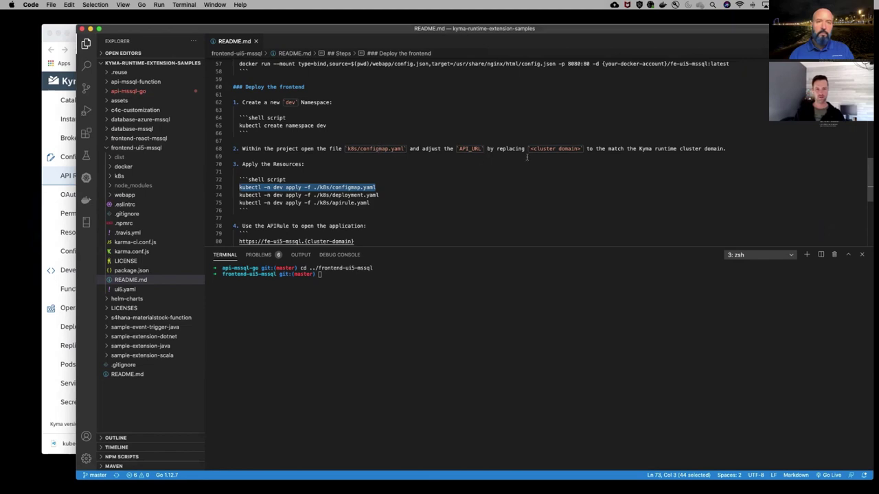
type("kubectl -n dev apply -f ./k8s/configmap.yaml")
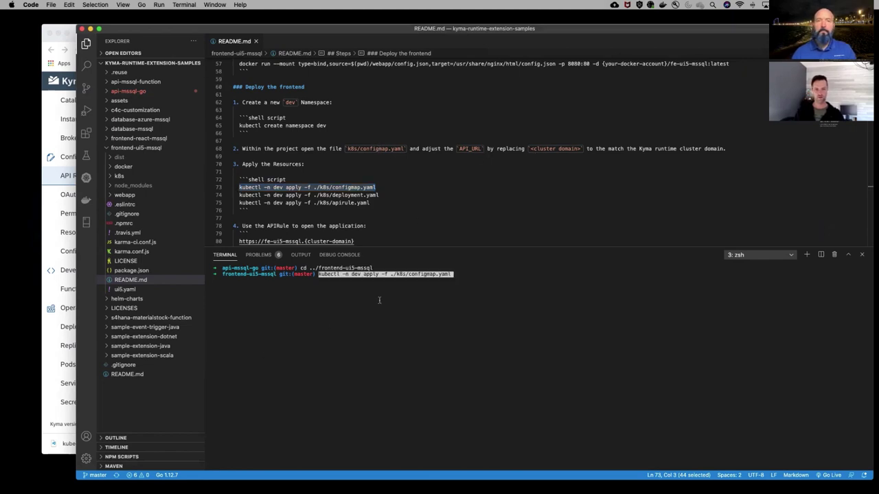
key("Return")
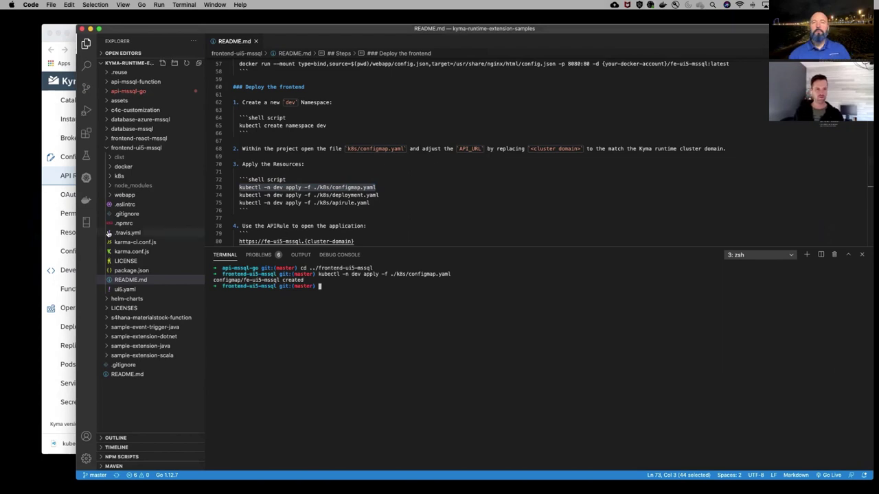
Check configmap.yaml's API_URL, which still holds the <cluster domain> placeholder
left_click(114, 176)
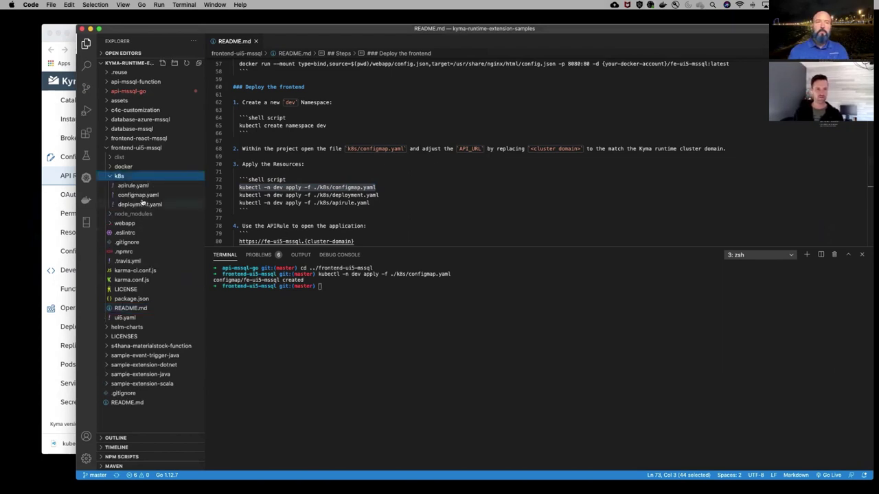
left_click(142, 203)
left_click(139, 195)
left_click(409, 143)
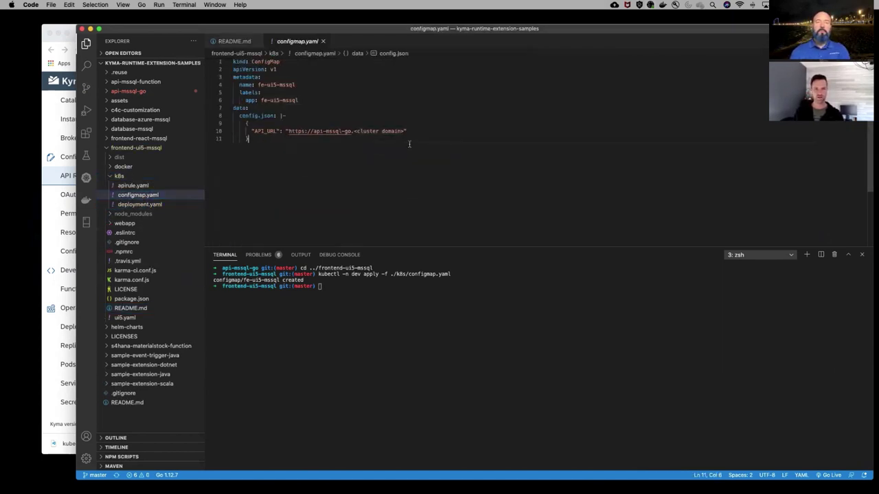
left_click_drag(405, 130, 353, 131)
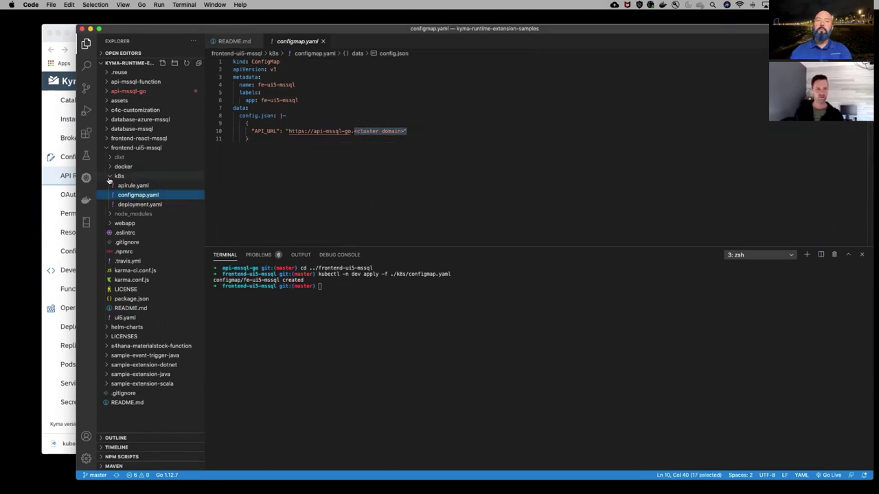
left_click(117, 175)
left_click(234, 41)
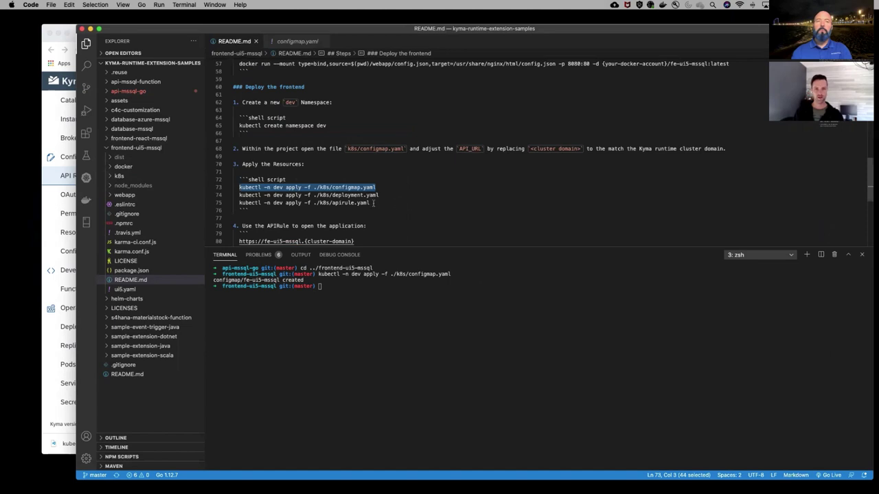
Apply the frontend deployment and APIRule to dev from the README commands
left_click_drag(378, 195, 235, 195)
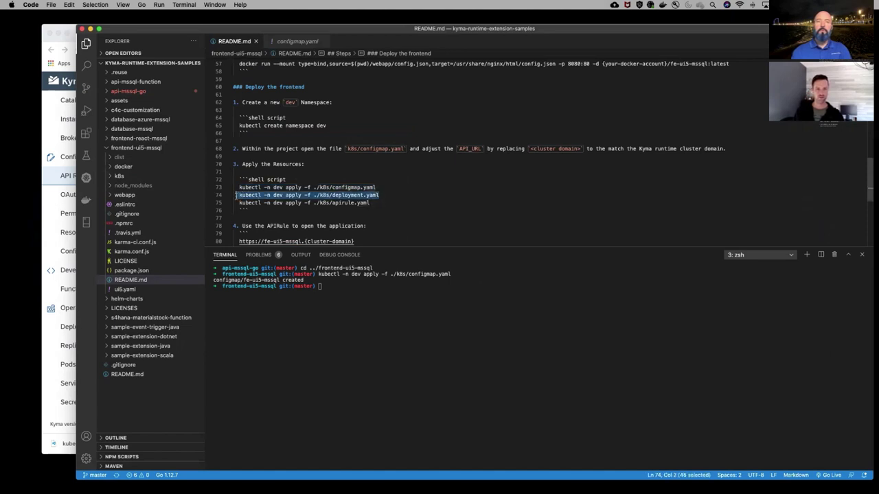
type("kubectl -n dev apply -f ./k8s/deployment.yaml")
key("Return")
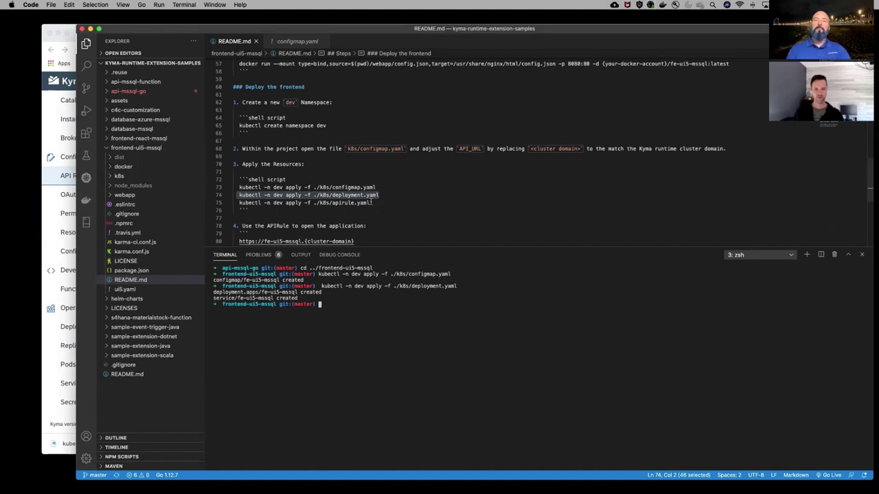
left_click_drag(373, 204, 239, 203)
key("super+c")
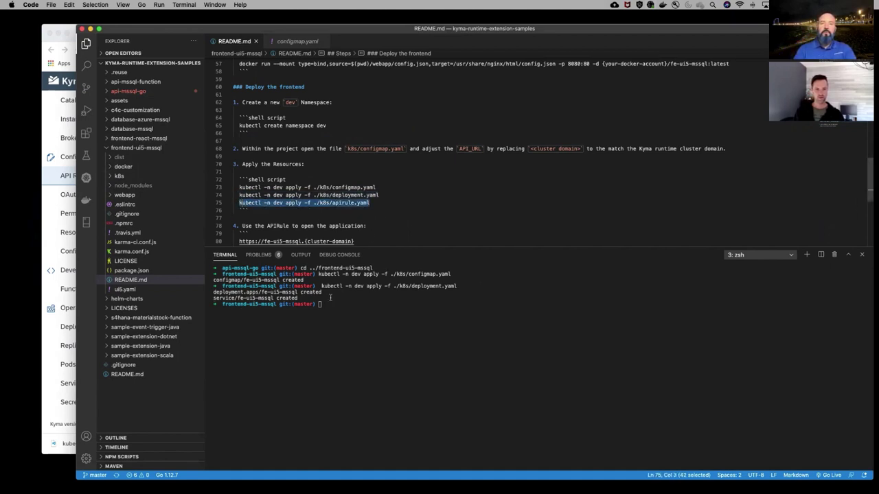
left_click(335, 315)
key("super+v")
key("Return")
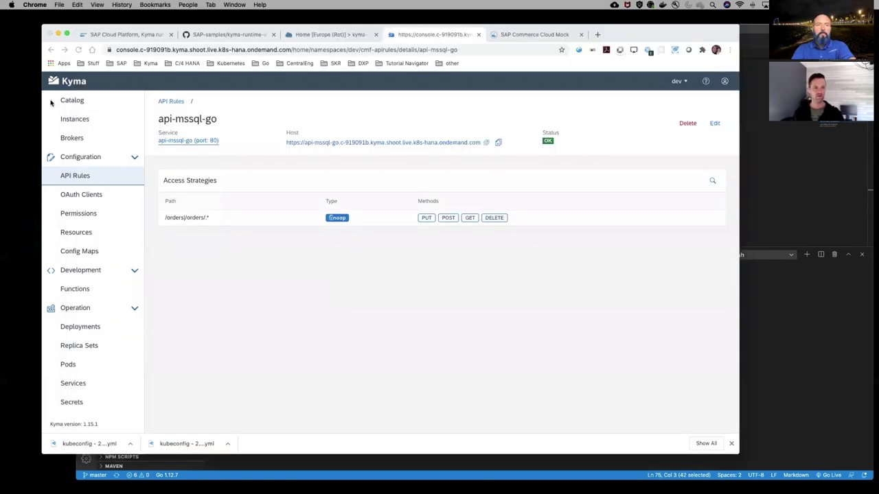
Check the API rules and dev pods in Kyma, then view the fe-ui5-mssql pod's logs
left_click(52, 103)
left_click(79, 175)
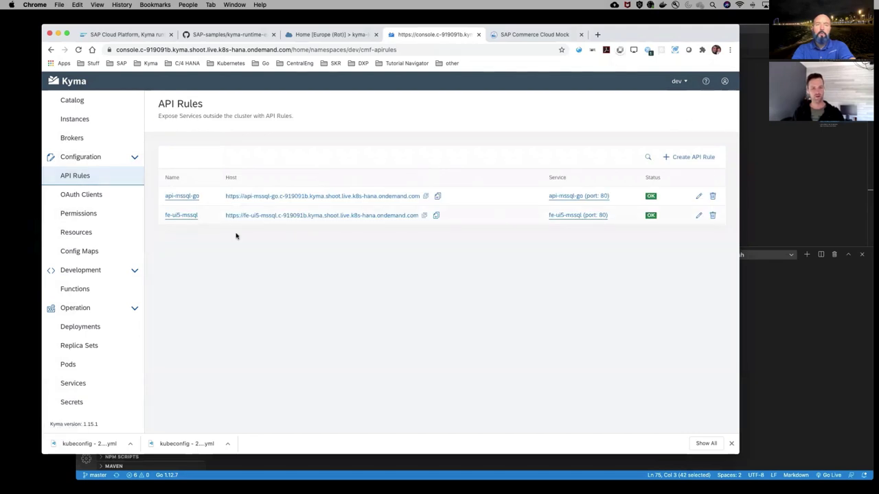
left_click(70, 366)
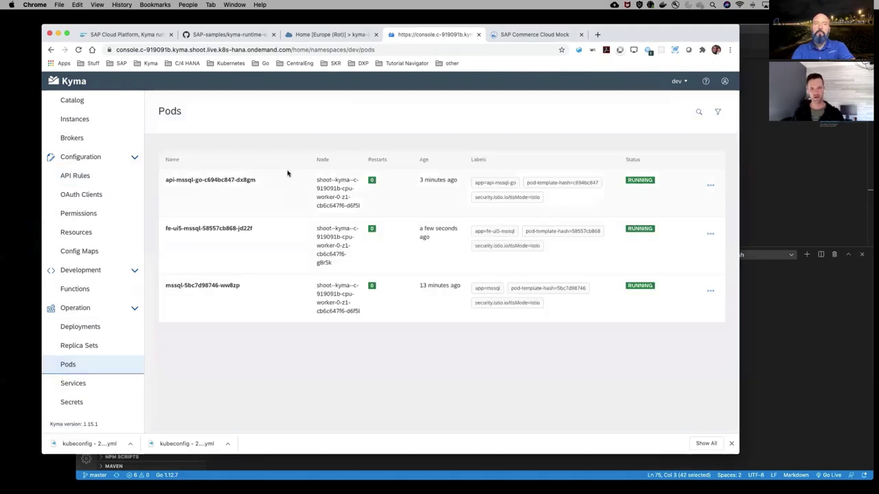
left_click(711, 233)
left_click(674, 249)
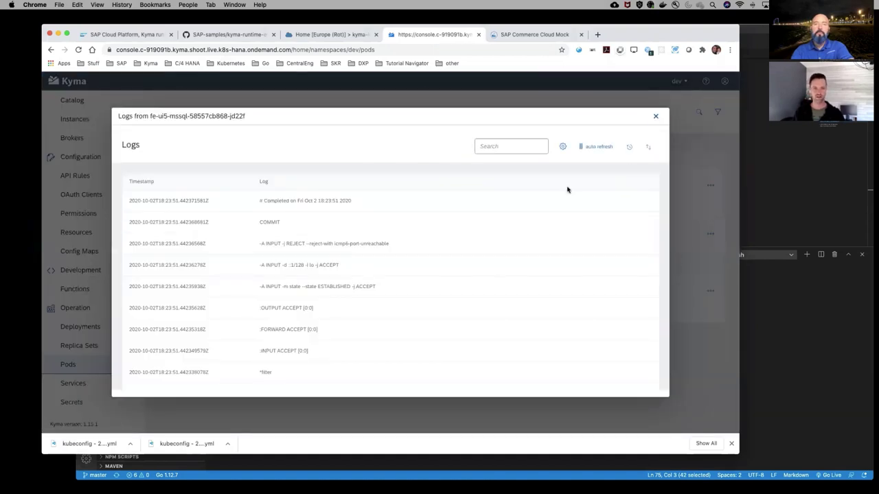
left_click(656, 116)
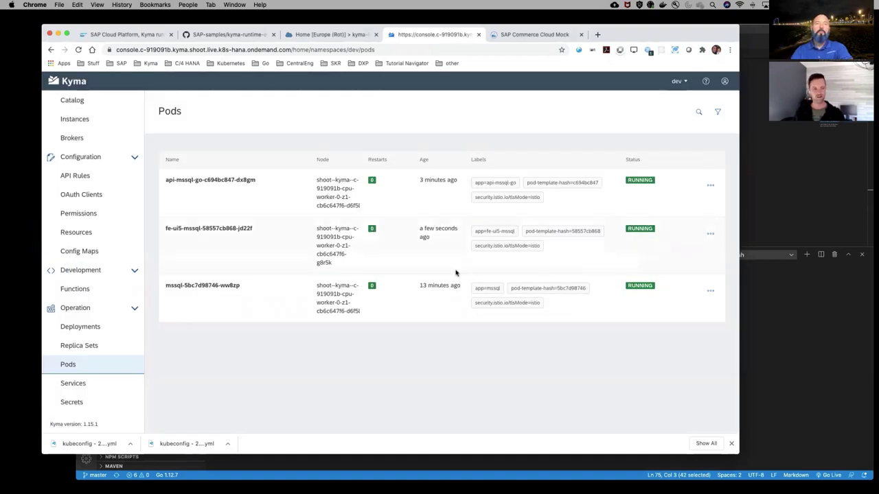
scroll(92, 118, "up", 3)
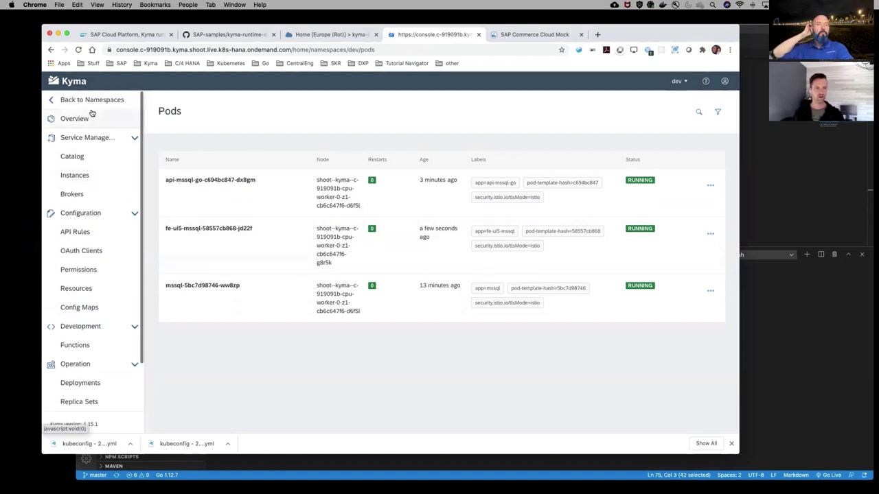
Open Diagnostics > Logs and filter the cluster logs by label namespace=dev
left_click(92, 100)
left_click(100, 163)
left_click(63, 175)
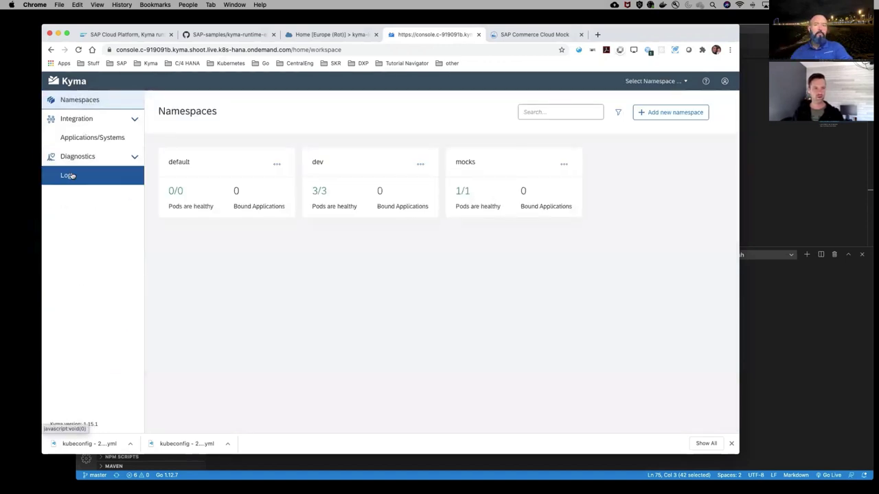
left_click(236, 137)
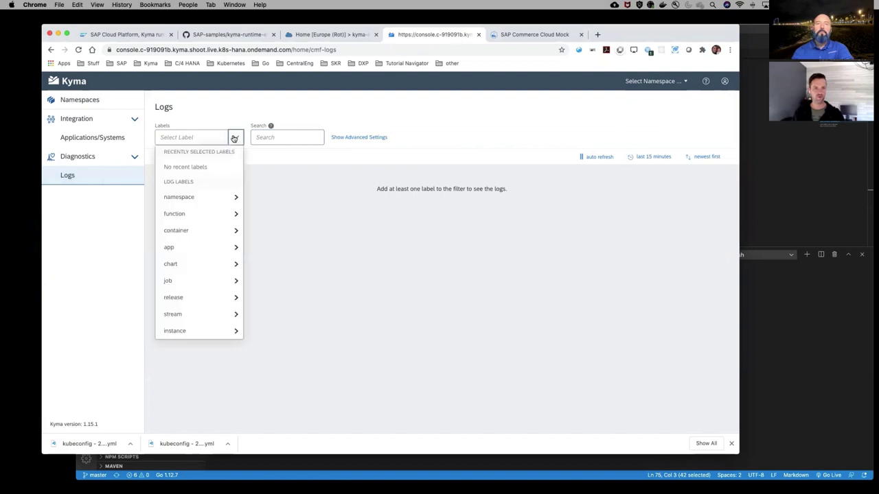
left_click(219, 198)
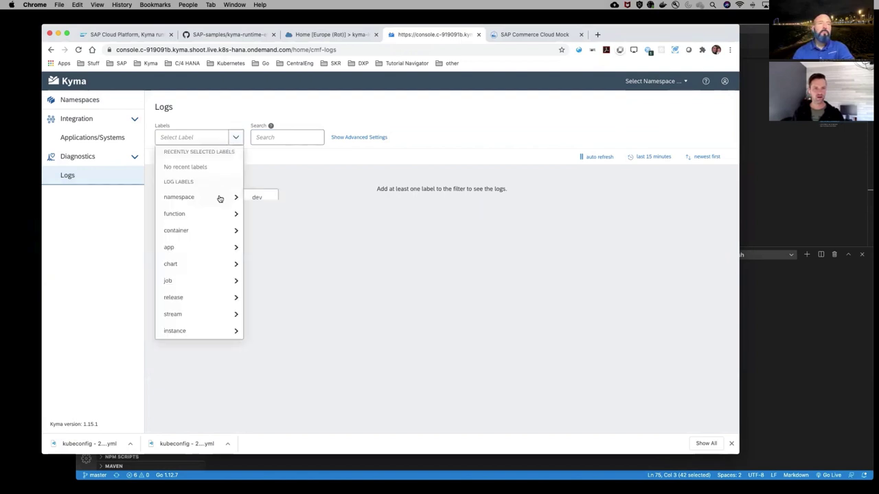
left_click(260, 199)
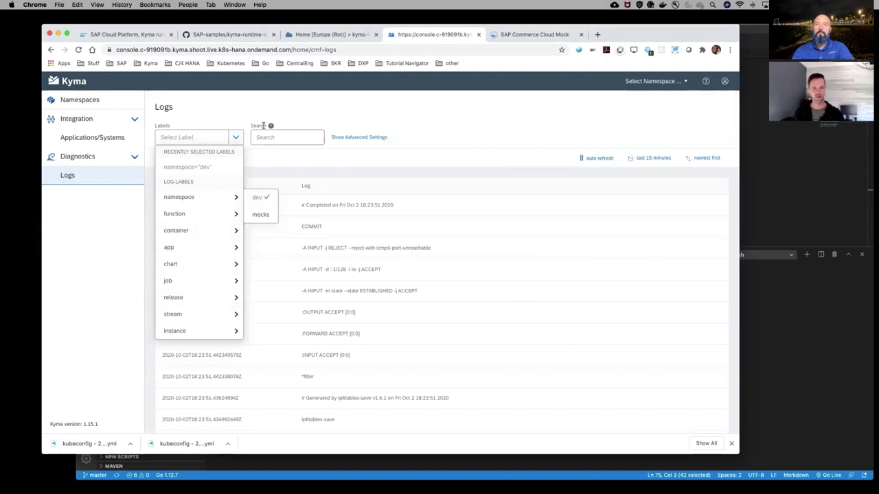
left_click(546, 131)
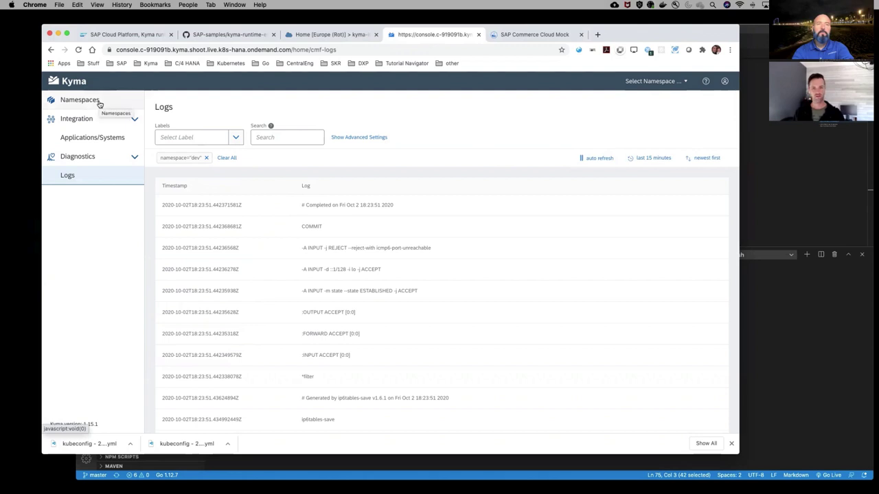
Open the dev namespace's API Rules list
left_click(100, 103)
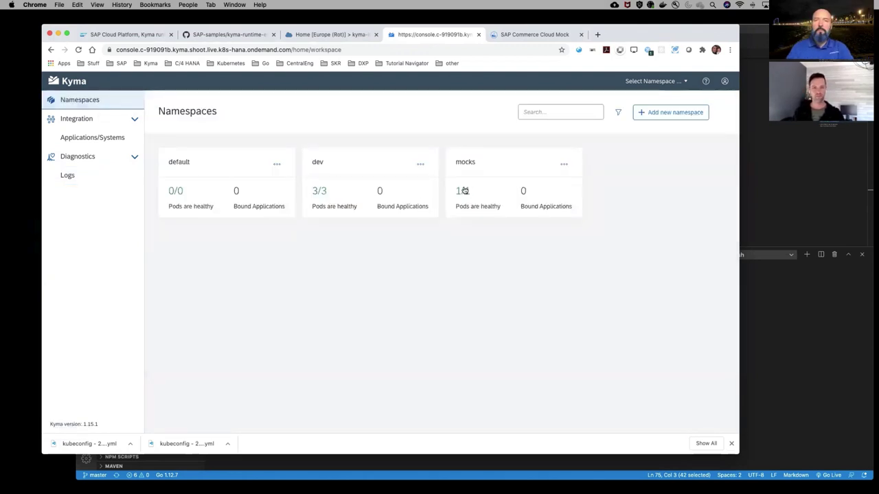
left_click(381, 183)
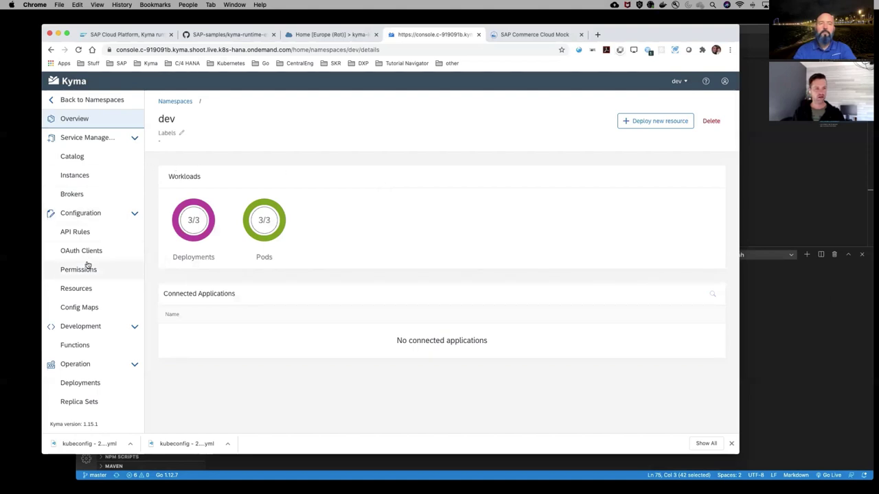
left_click(77, 232)
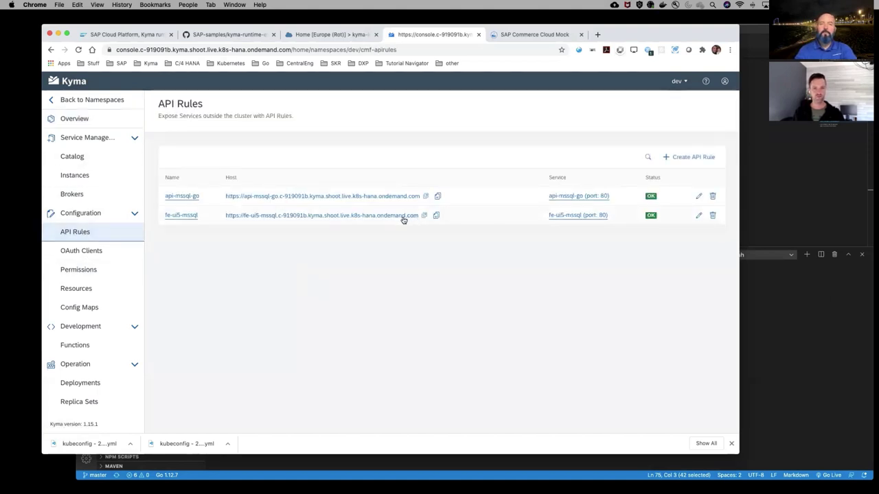
Open the fe-ui5-mssql frontend and inspect its browser console errors for the unresolved orders API URL
left_click(403, 217)
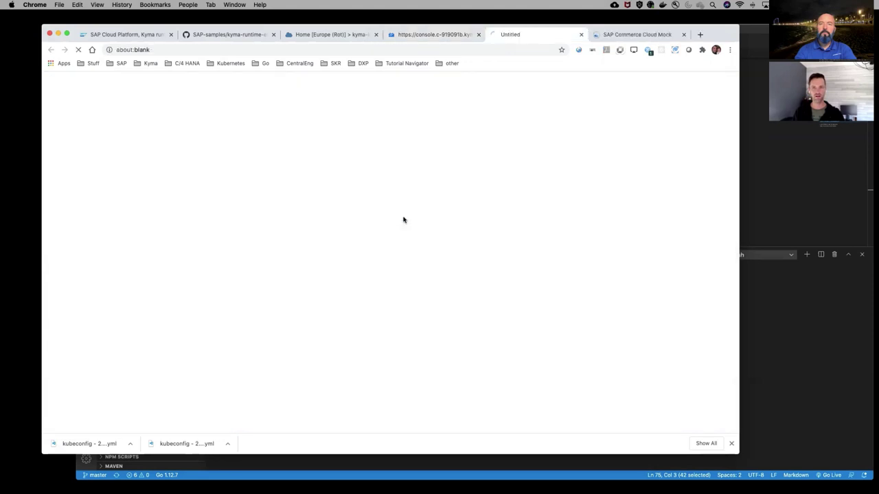
right_click(328, 186)
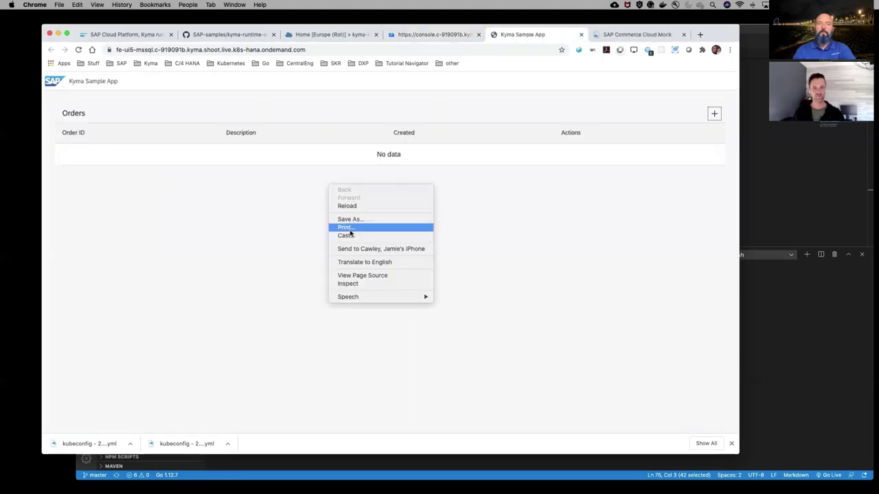
left_click(365, 285)
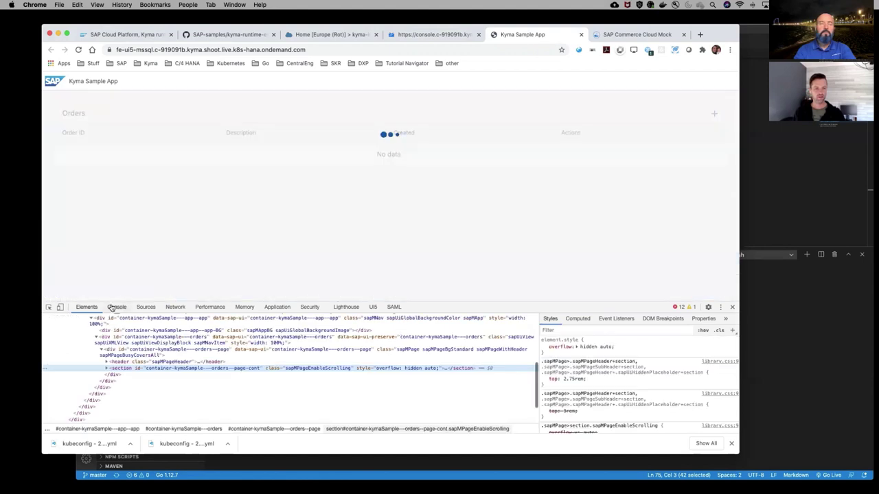
left_click(116, 307)
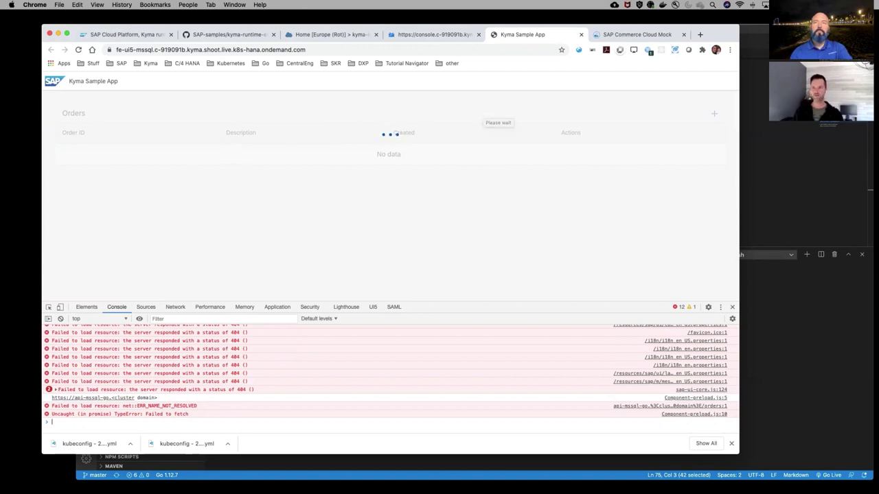
key("super+Tab")
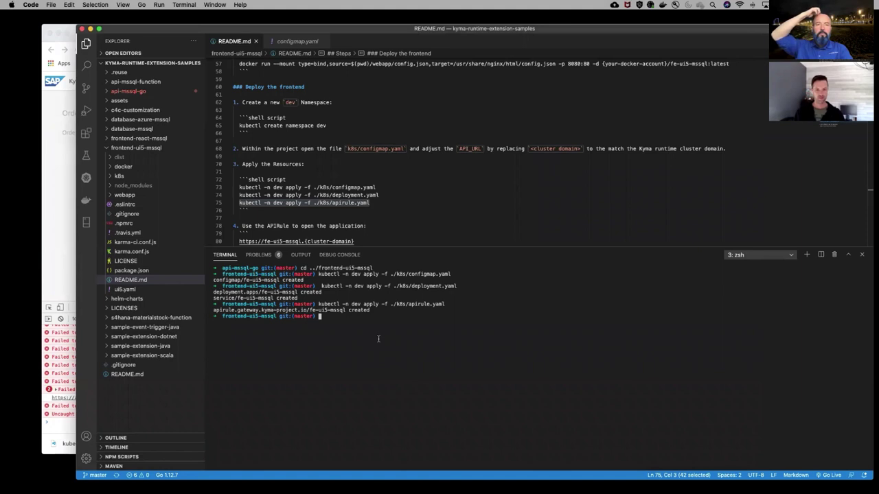
List the configmaps in the dev namespace with 'k get configmaps -n dev'
type("k")
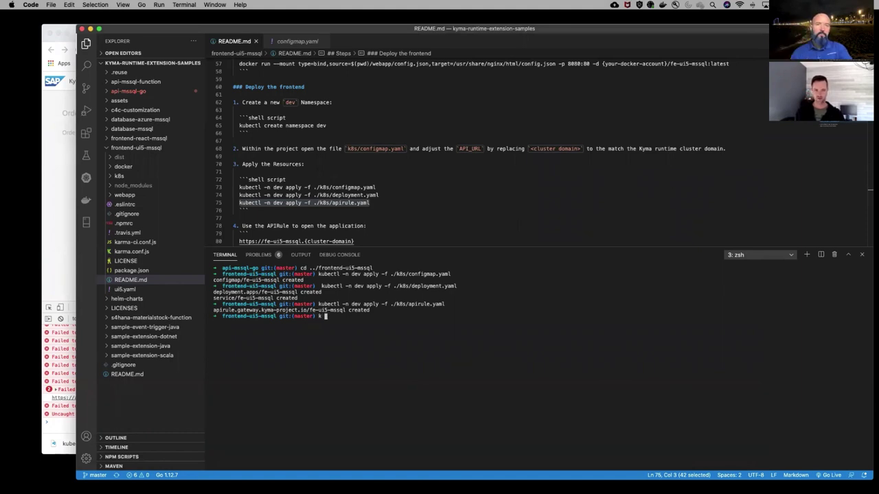
type(" config")
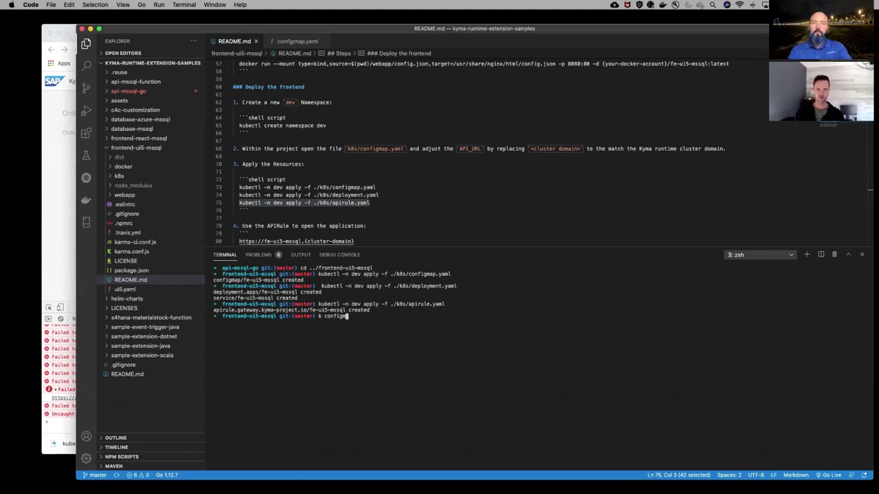
type("maps -n ")
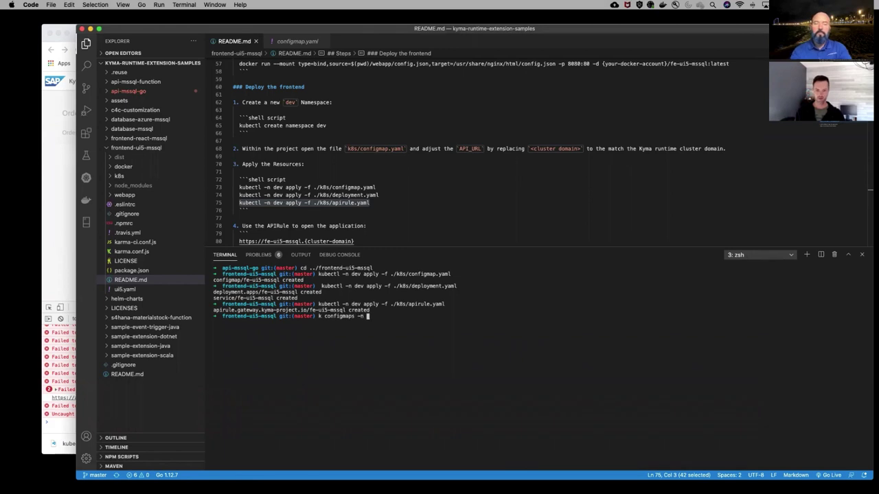
type("dev")
key("Return")
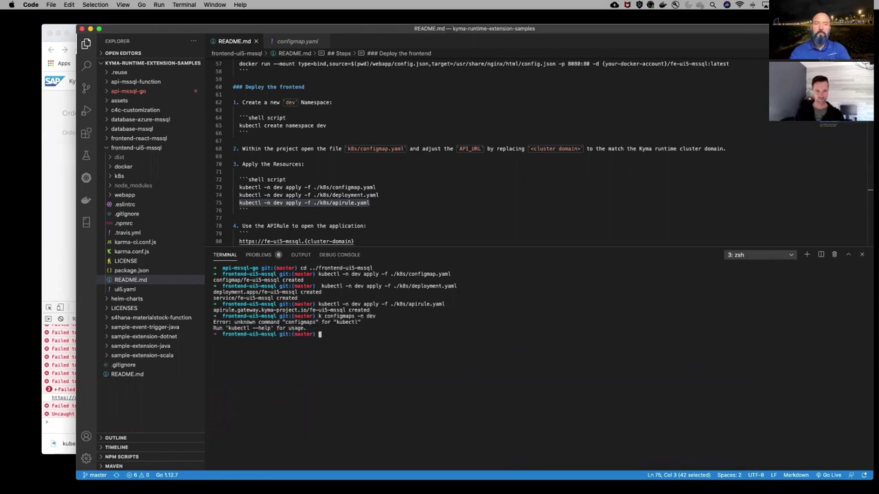
key("Up")
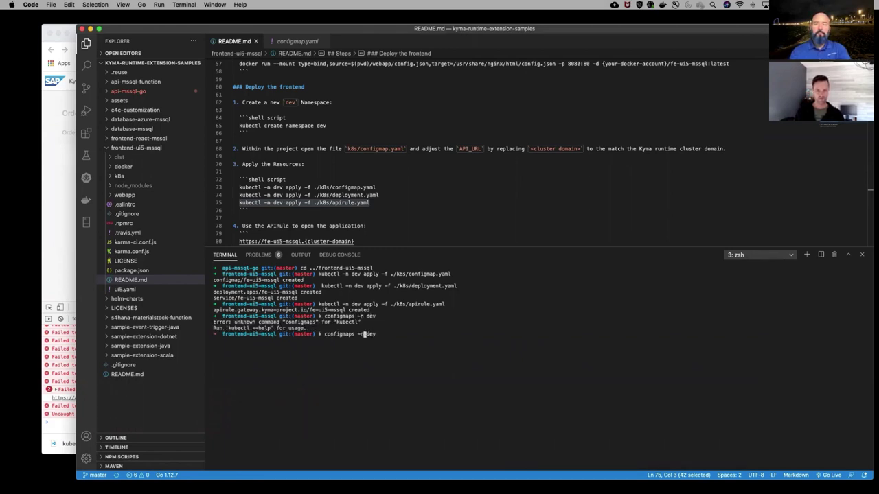
key("Left")
key("Left")
key("Left")
key("Left")
key("Left")
key("Left")
key("Left")
key("Left")
key("Left")
key("Left")
key("Left")
key("Left")
type("get")
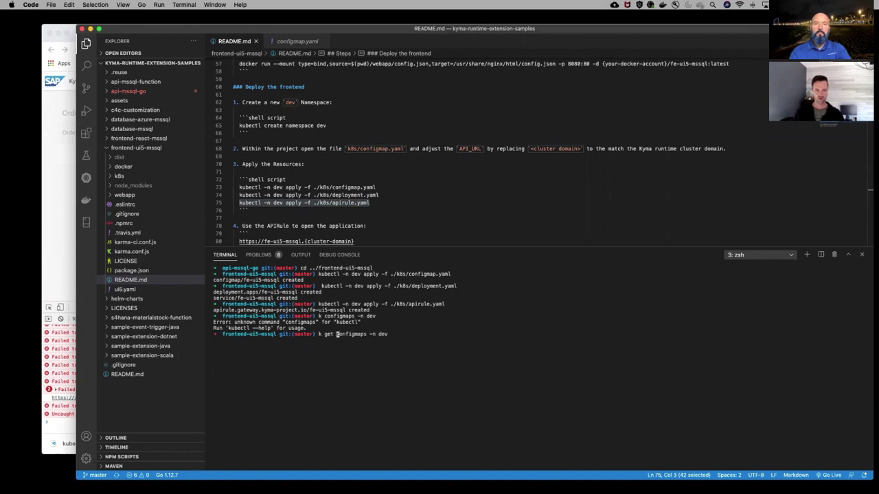
key("Return")
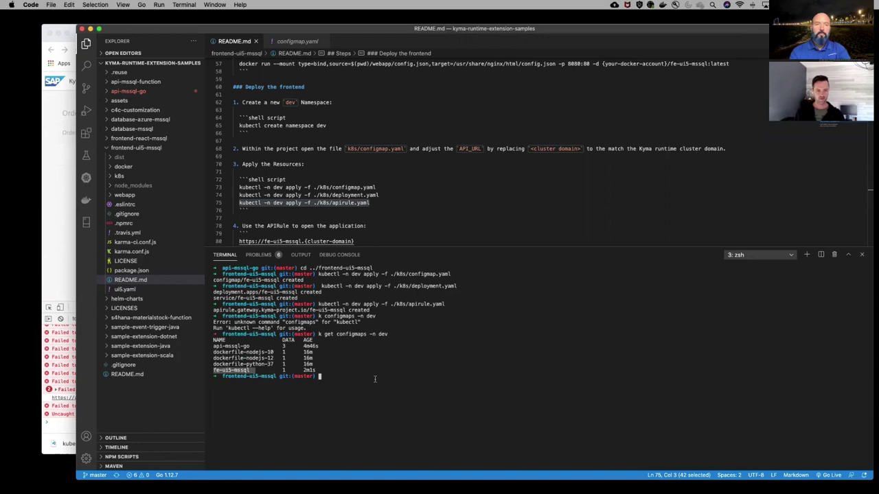
Print the fe-ui5-mssql configmap as YAML, showing the <cluster domain> placeholder in API_URL
key("Up")
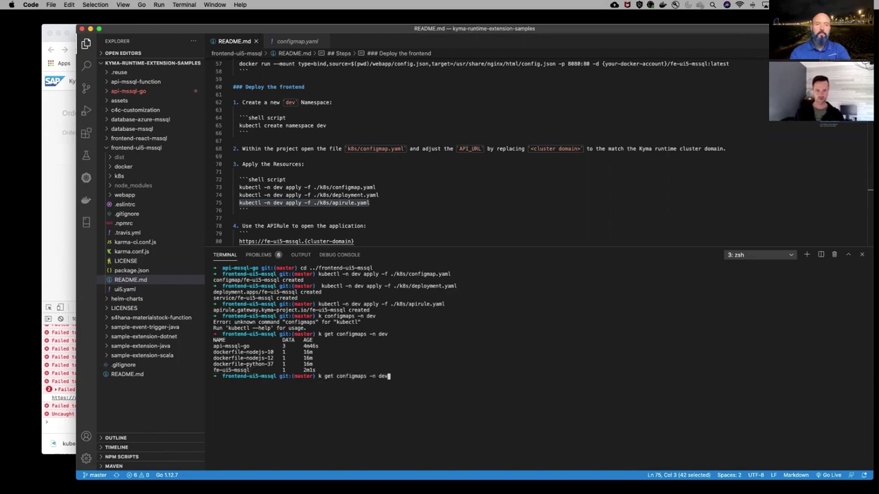
type("fe-ui5-mssql")
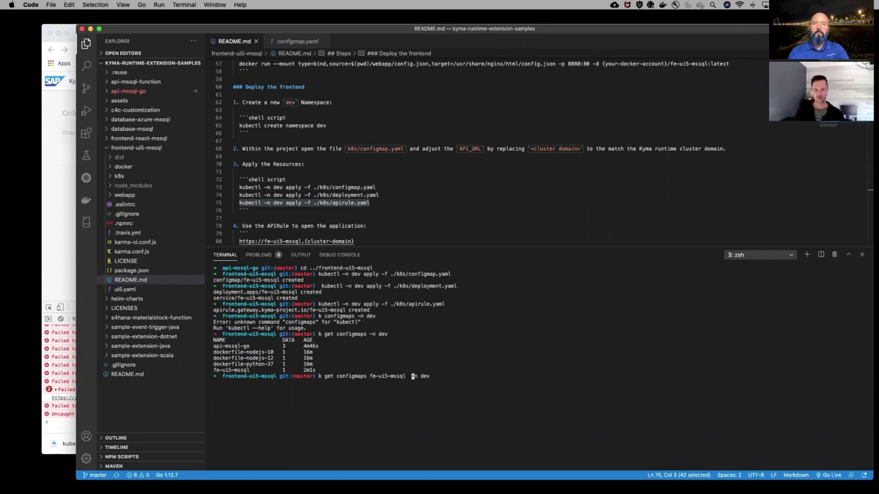
key("BackSpace")
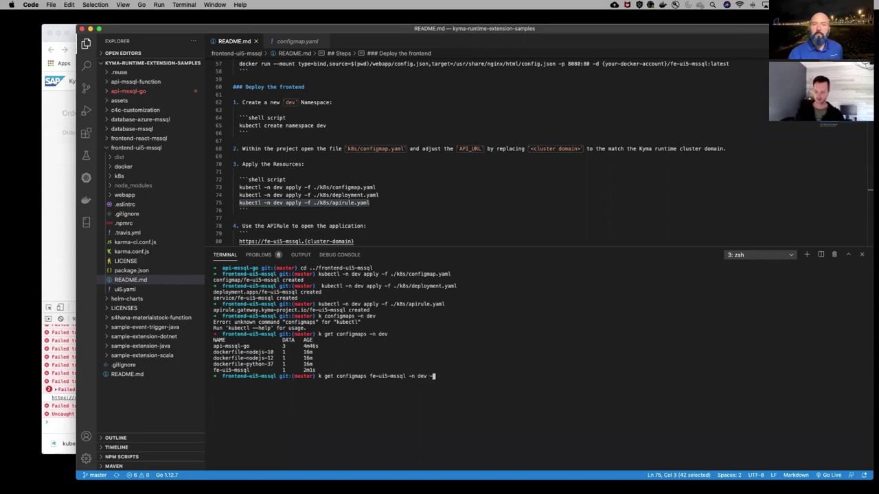
key("BackSpace")
key("BackSpace")
key("BackSpace")
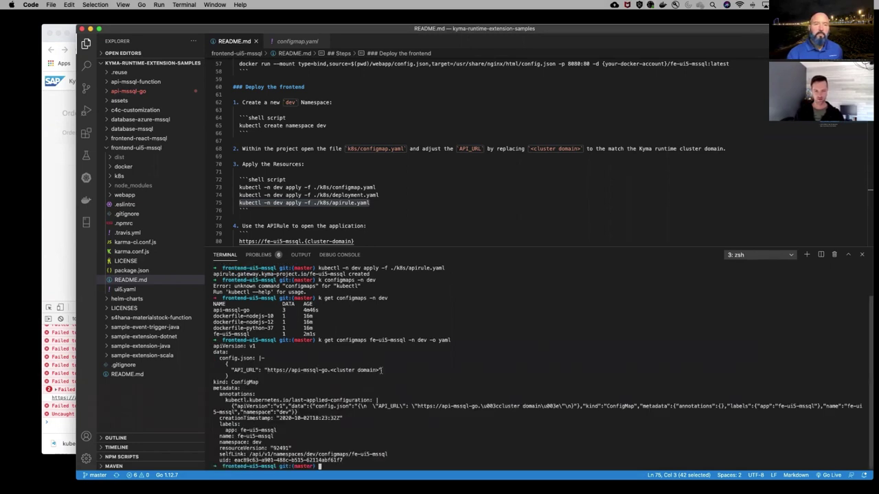
left_click_drag(382, 370, 330, 370)
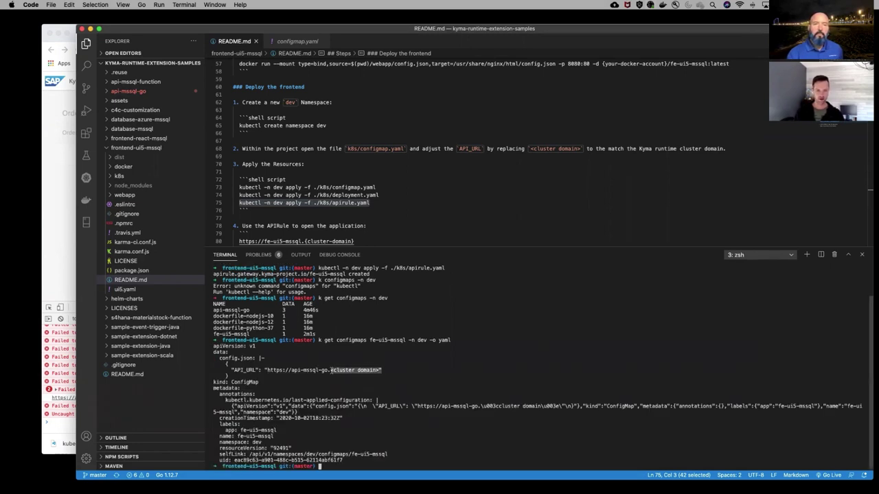
left_click(471, 467)
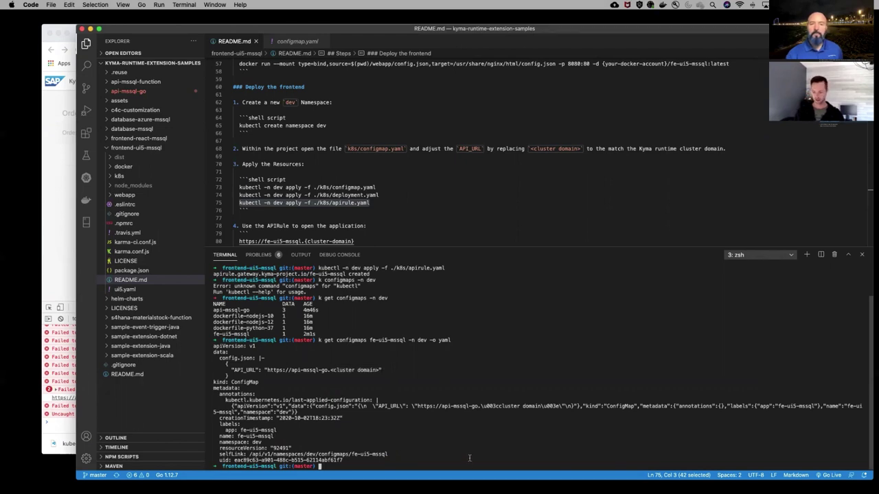
Run 'k edit configmaps fe-ui5-mssql -n dev' to open the config map for editing
key("Up")
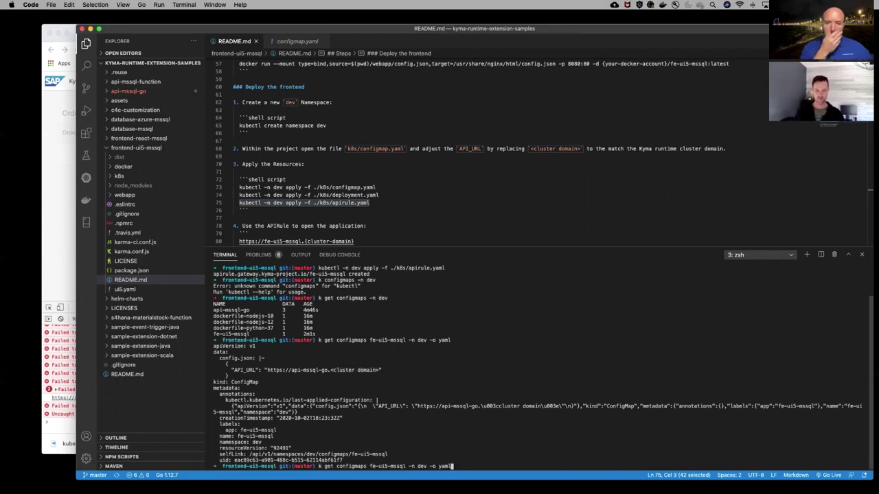
key("BackSpace")
key("BackSpace")
key("BackSpace")
key("BackSpace")
key("BackSpace")
key("BackSpace")
key("BackSpace")
key("Left")
key("Left")
key("Left")
key("Left")
key("Left")
key("Left")
key("Left")
key("Left")
key("Left")
key("Left")
key("Left")
key("Left")
key("Left")
key("Left")
key("Left")
key("Left")
key("Left")
key("Left")
key("Left")
key("Left")
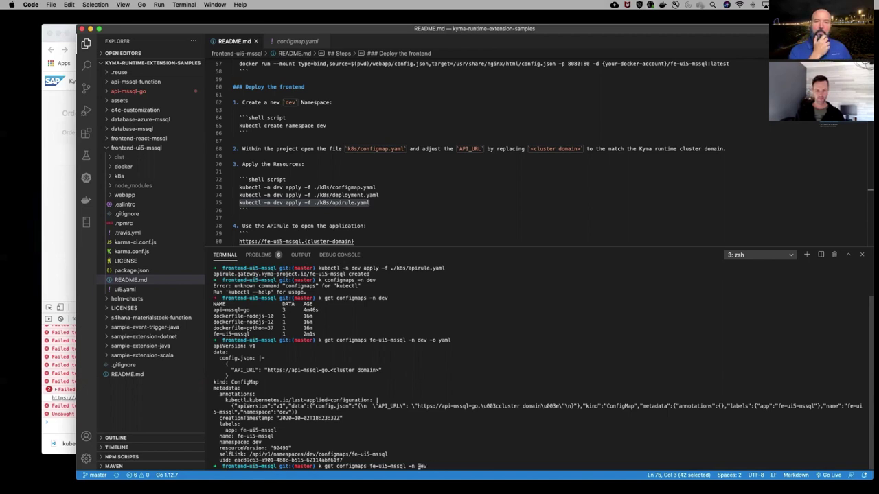
key("Left")
key("Left")
key("Left")
key("Left")
key("Left")
key("Left")
key("Left")
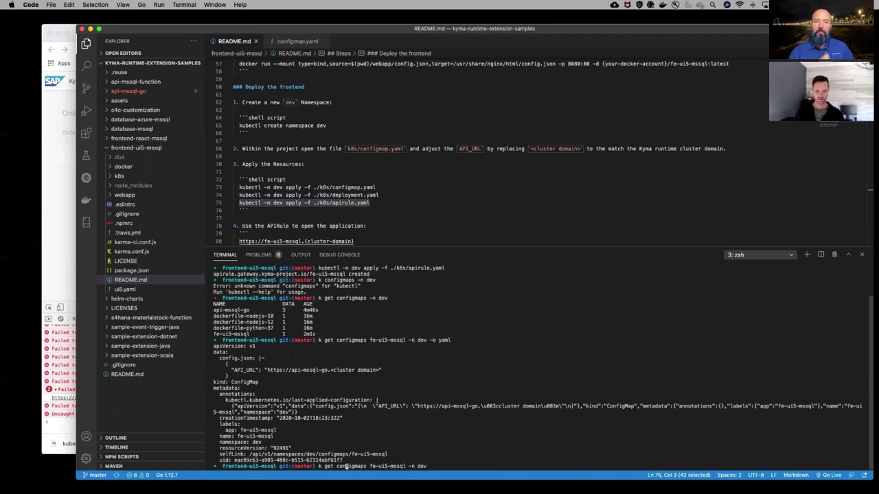
key("BackSpace")
key("BackSpace")
key("BackSpace")
type("ed")
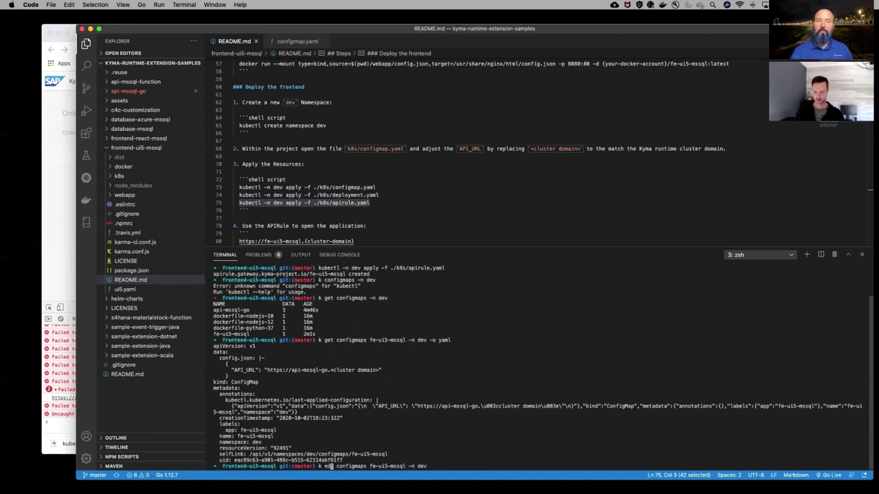
type("it")
key("Delete")
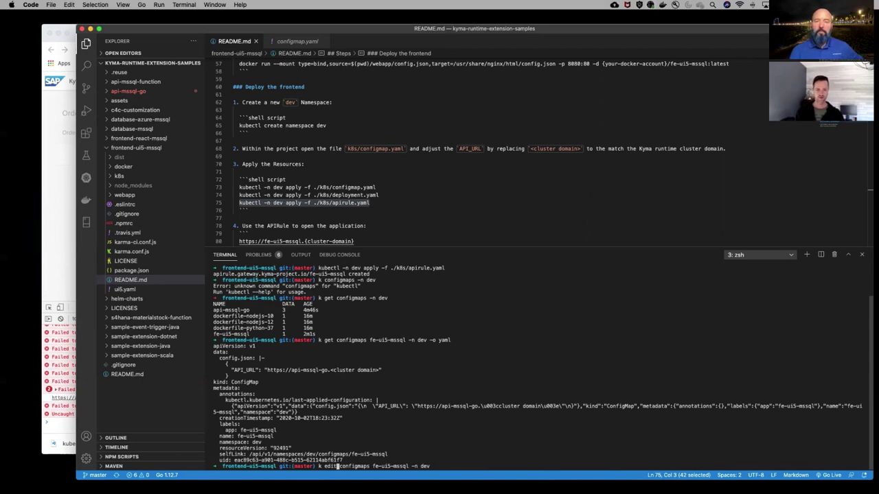
key("Return")
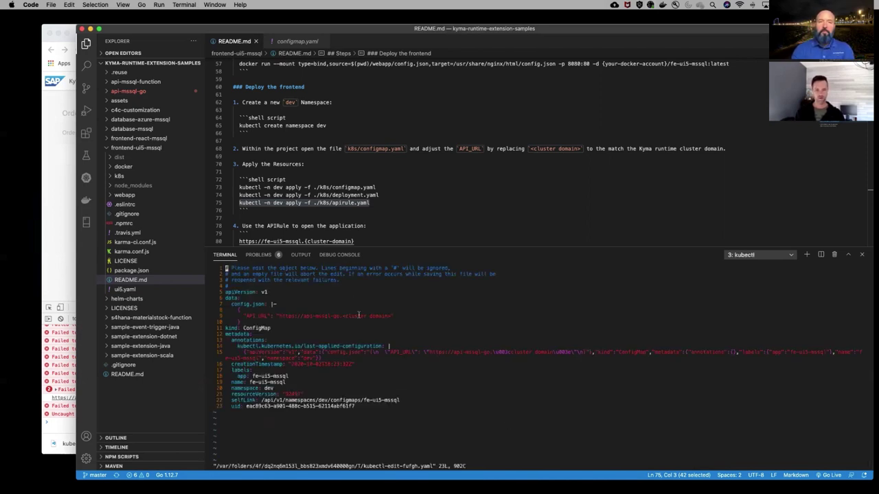
left_click(63, 164)
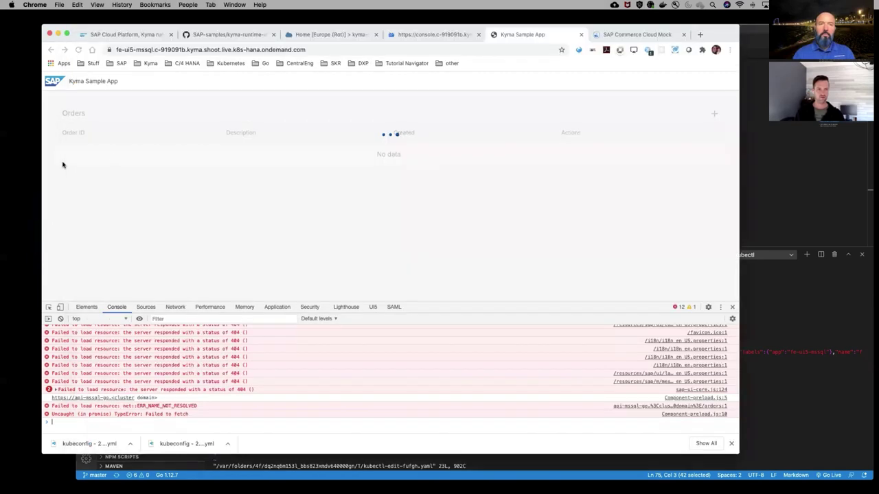
left_click(405, 35)
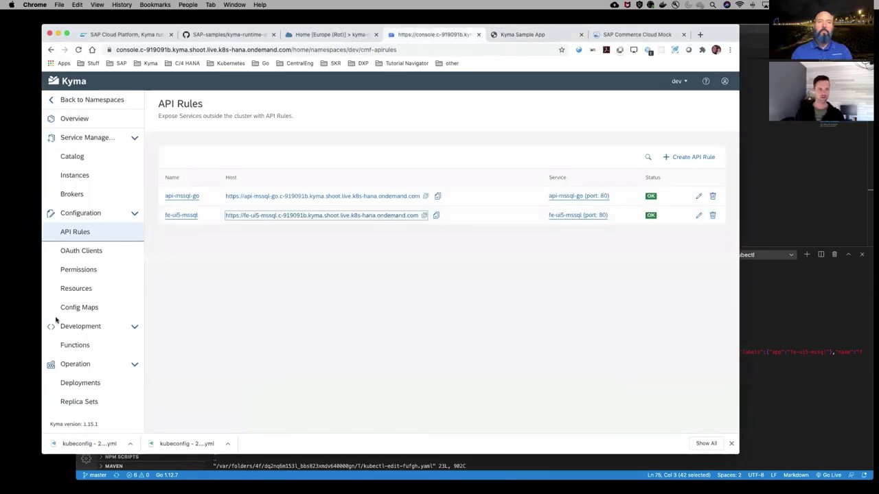
left_click(85, 307)
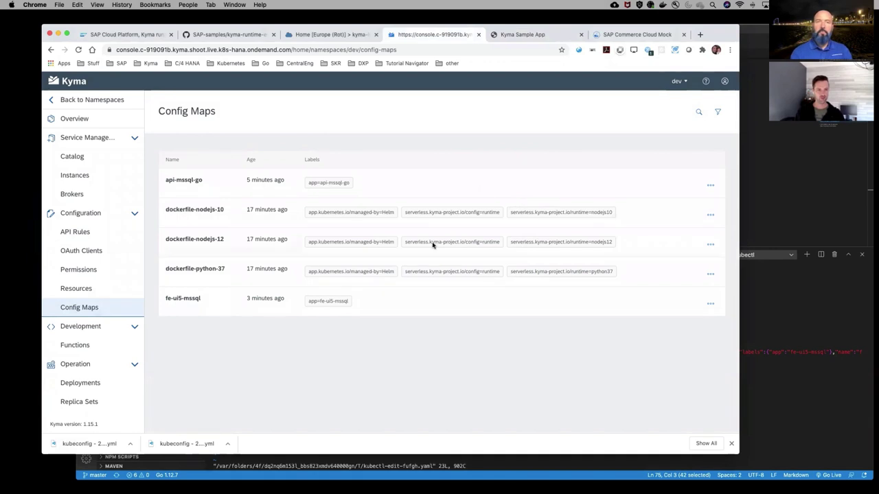
left_click(710, 303)
left_click(678, 292)
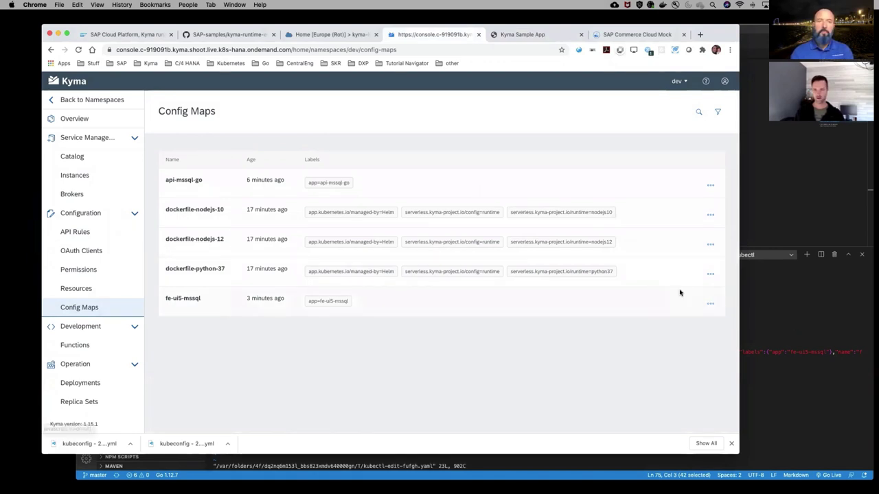
left_click(458, 198)
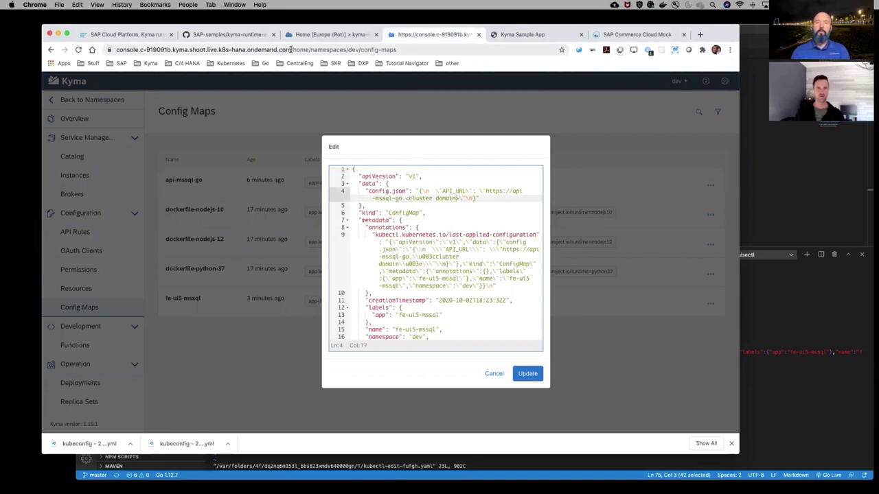
left_click_drag(291, 50, 141, 50)
key("super+c")
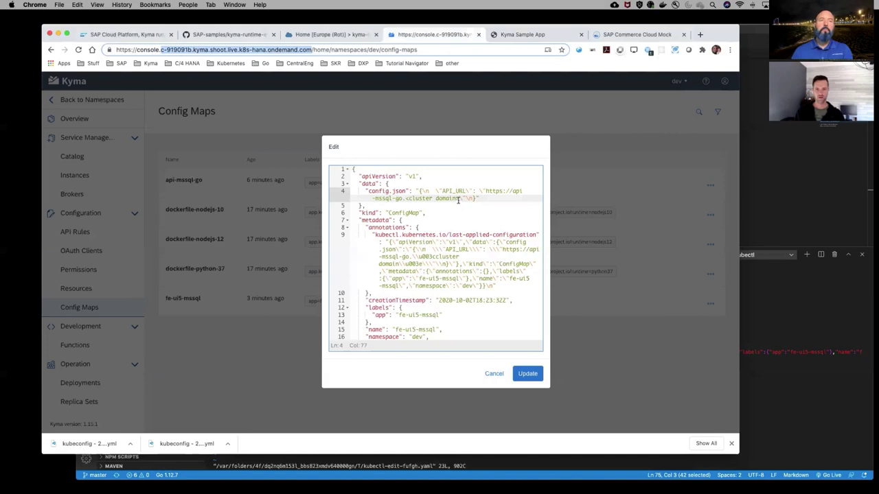
left_click_drag(459, 199, 400, 200)
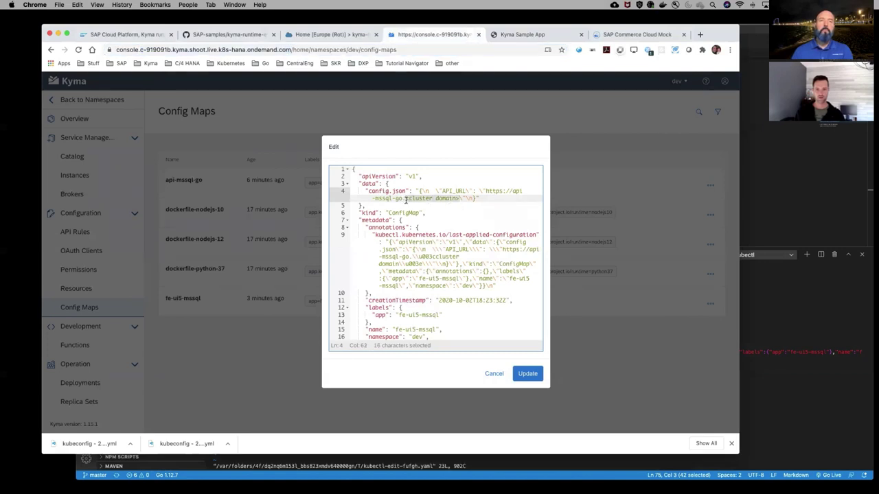
key("super+v")
left_click(527, 375)
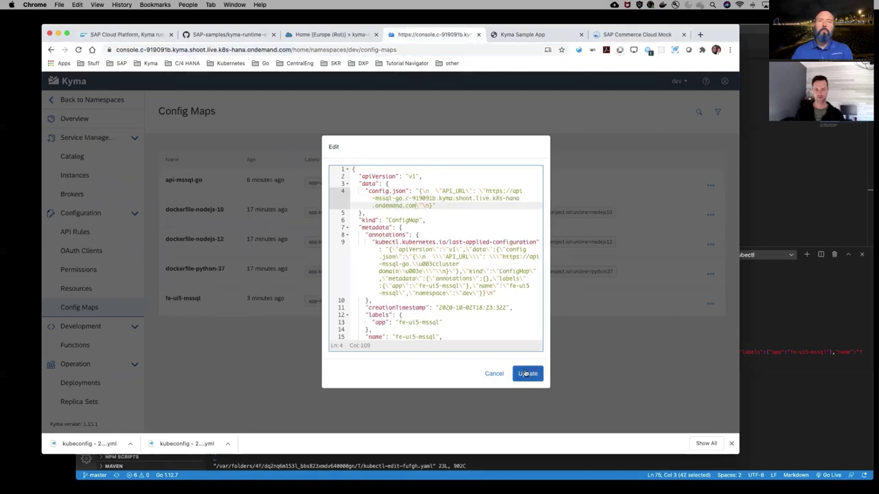
left_click(782, 399)
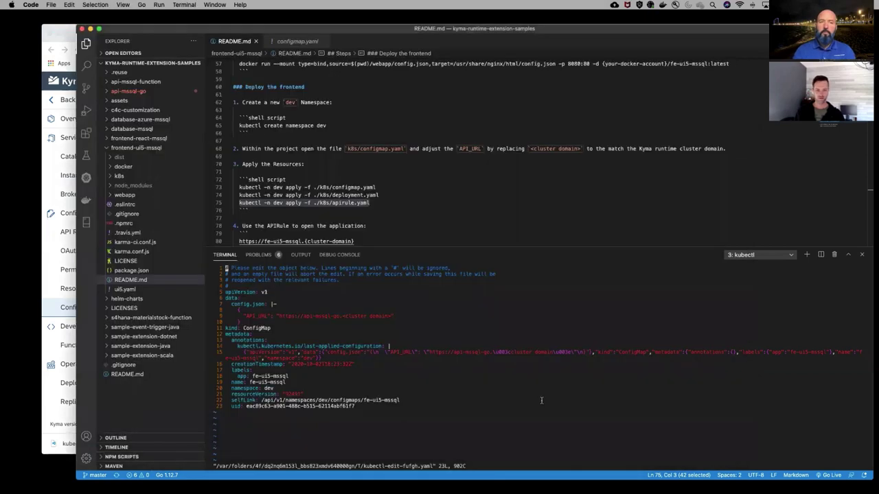
Quit vim with :q, re-fetch the fe-ui5-mssql configmap YAML, and copy its updated API_URL
type(":q")
key("Return")
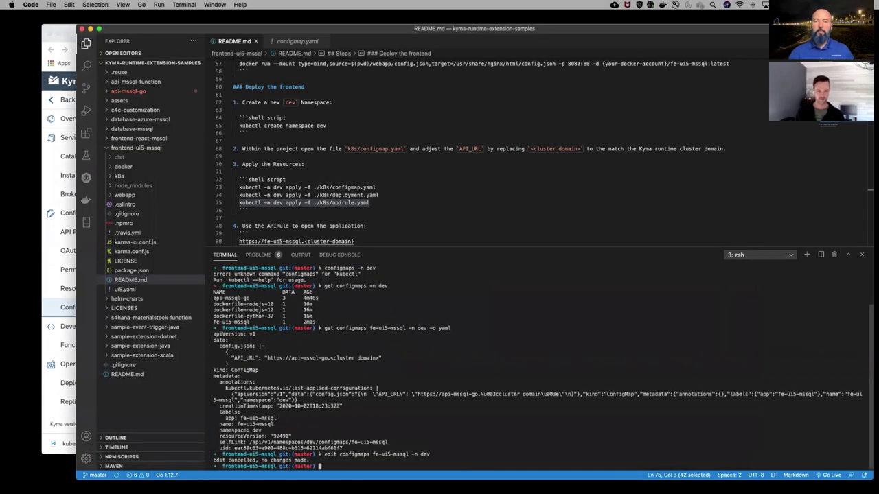
key("Up")
key("Up")
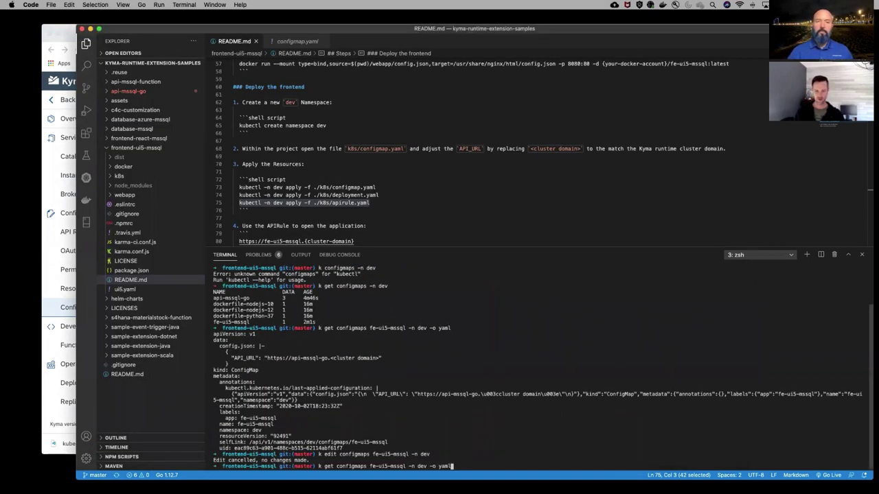
key("Return")
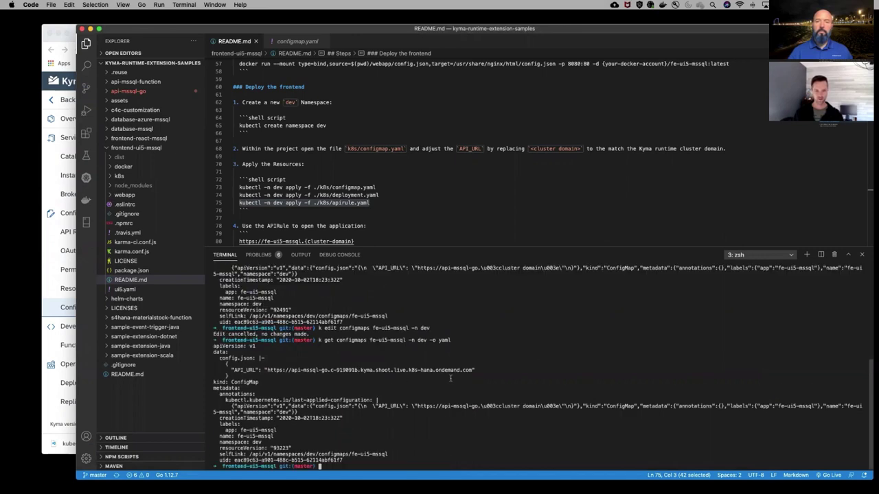
left_click_drag(491, 366, 223, 376)
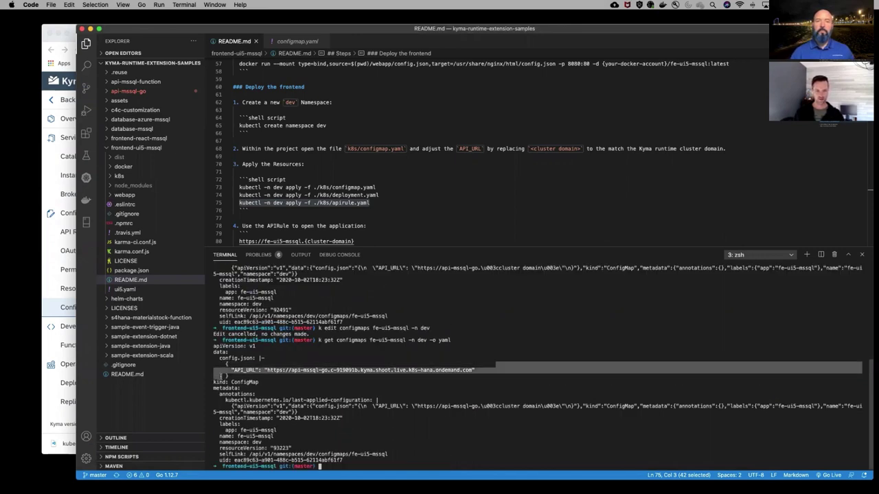
key("super+c")
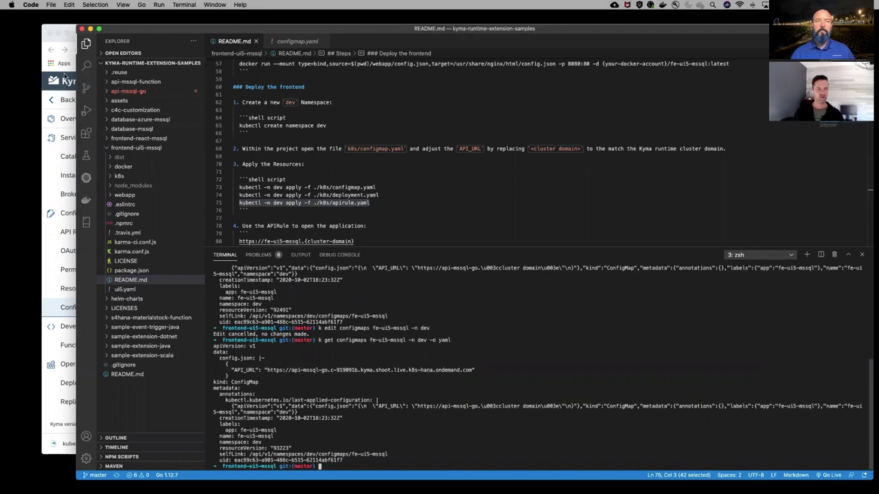
key("super+Tab")
Reload the Kyma Sample App tab to test the config fix
left_click(537, 34)
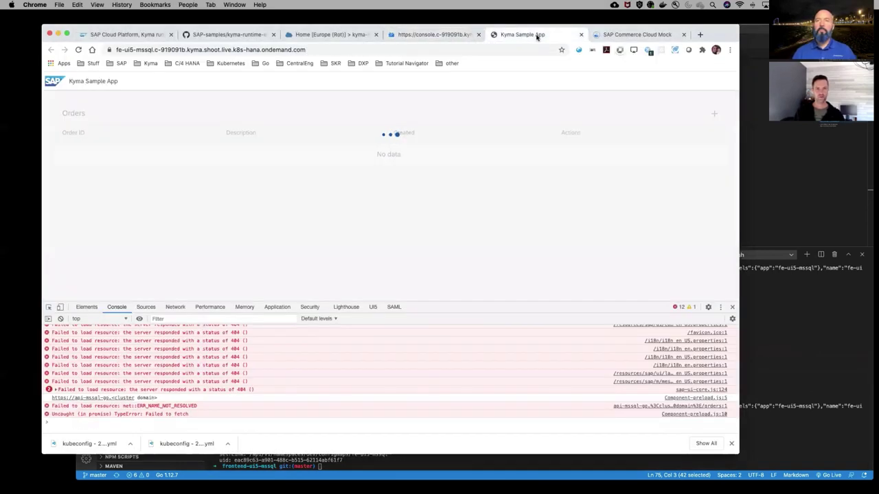
left_click(79, 49)
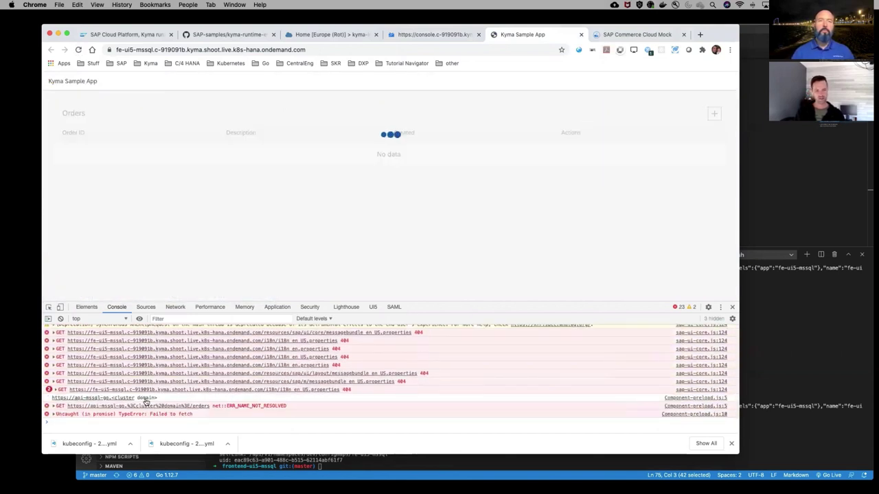
left_click(451, 37)
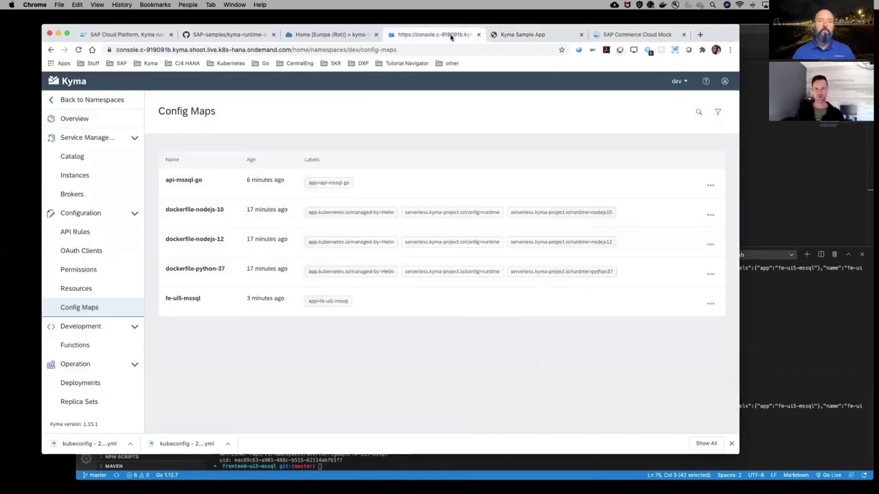
Delete the fe-ui5-mssql frontend pod so it restarts, then view the Deployments list
scroll(94, 365, "down", 3)
left_click(97, 366)
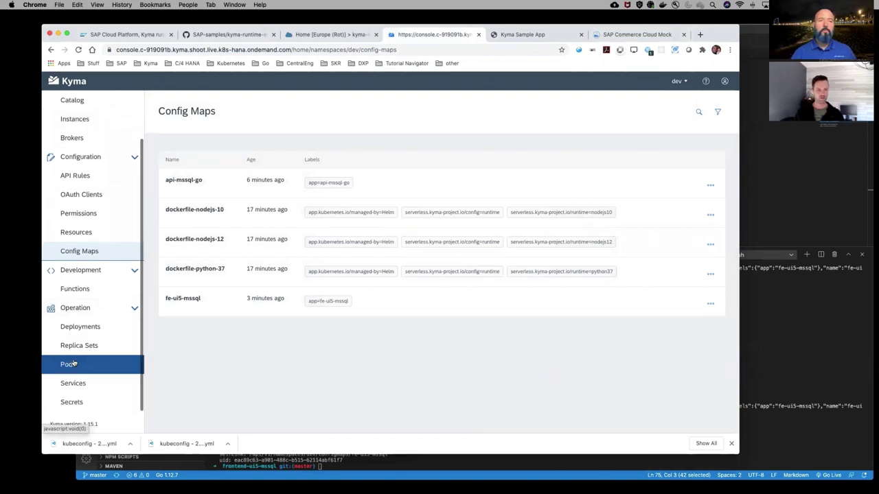
left_click(711, 233)
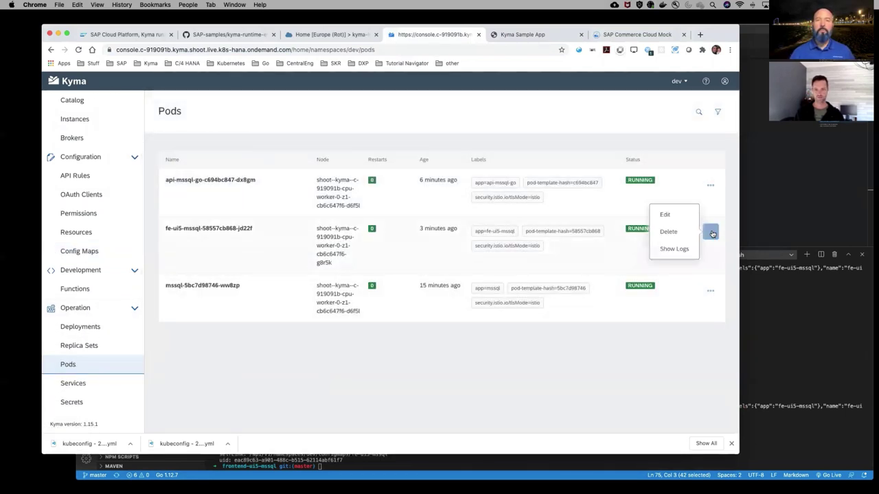
left_click(667, 233)
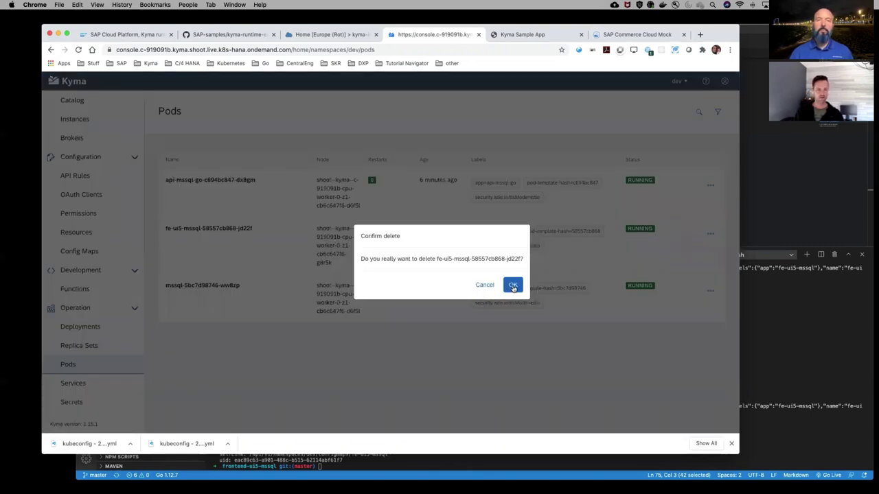
left_click(513, 286)
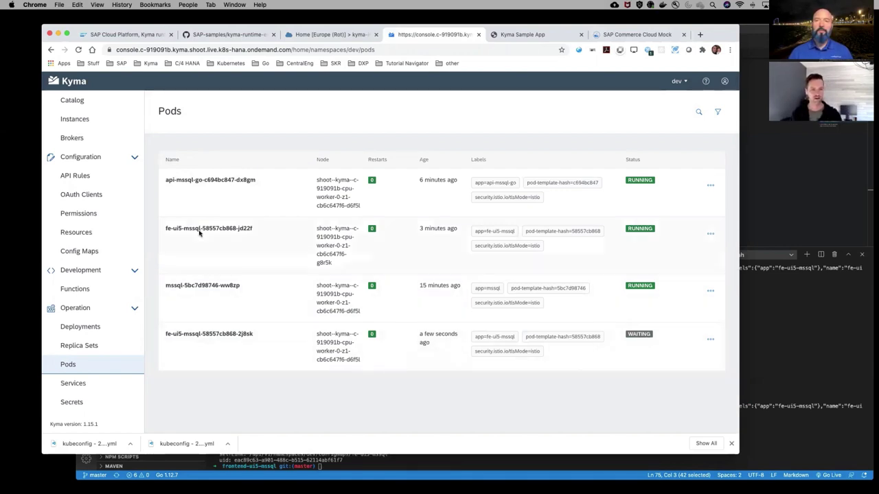
left_click(92, 334)
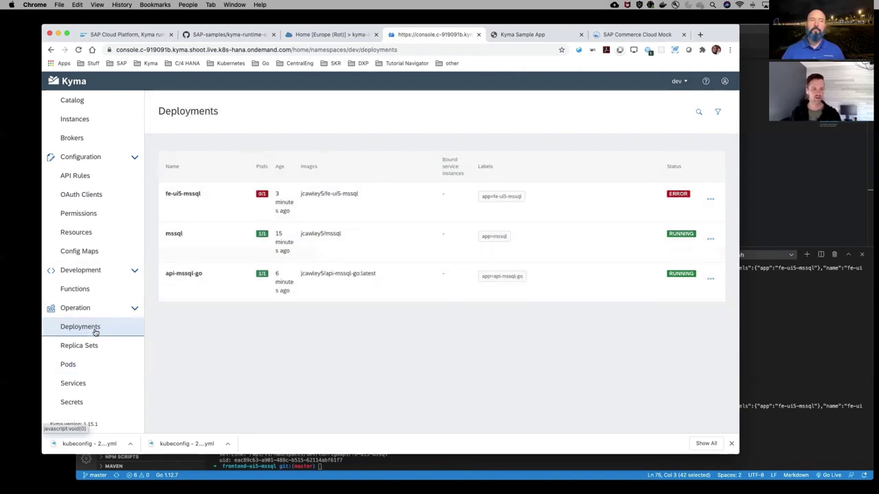
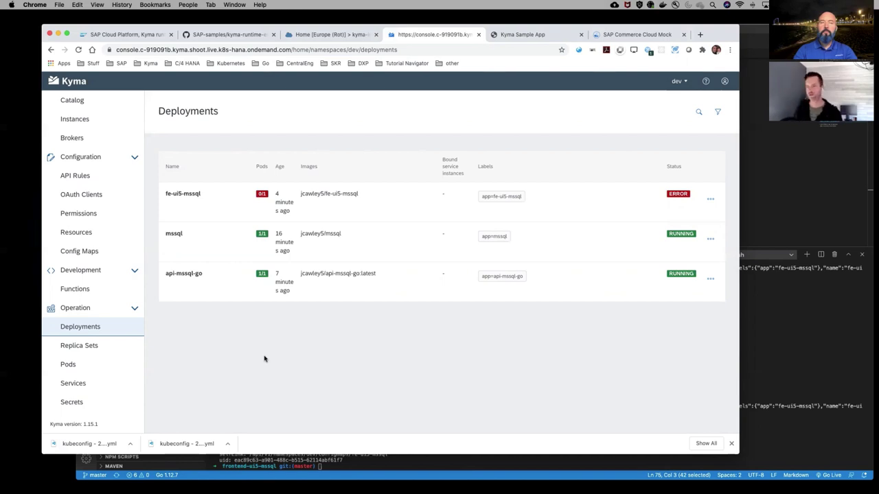
Check that the dev namespace's pods, including fe-ui5-mssql, are Running, then view the Kyma Sample App orders page
left_click(69, 365)
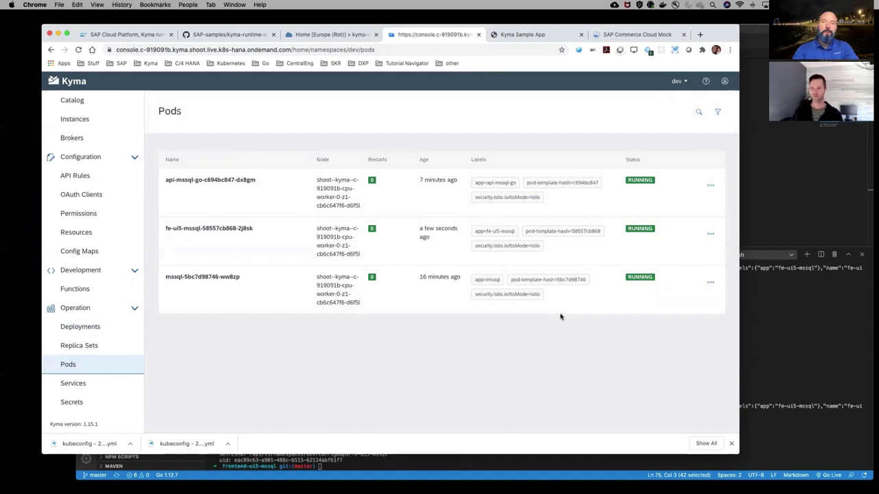
left_click(520, 36)
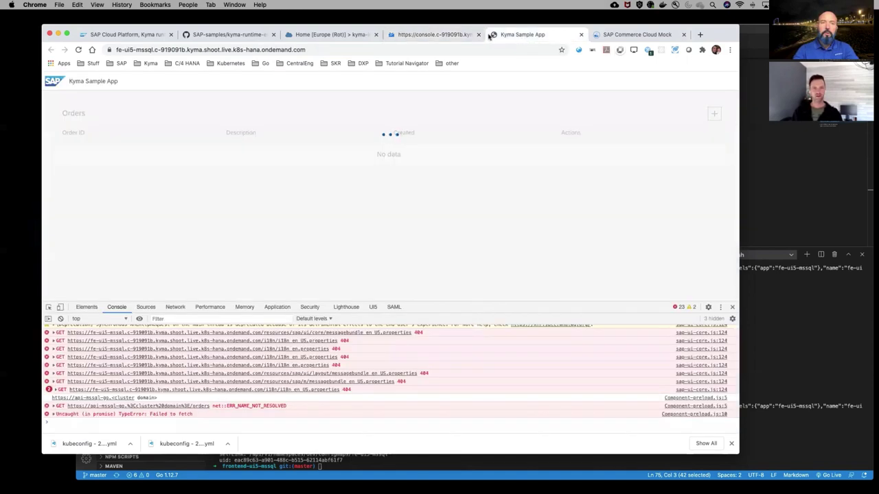
Reload the orders page and add order 1 with description 'test'
left_click(78, 50)
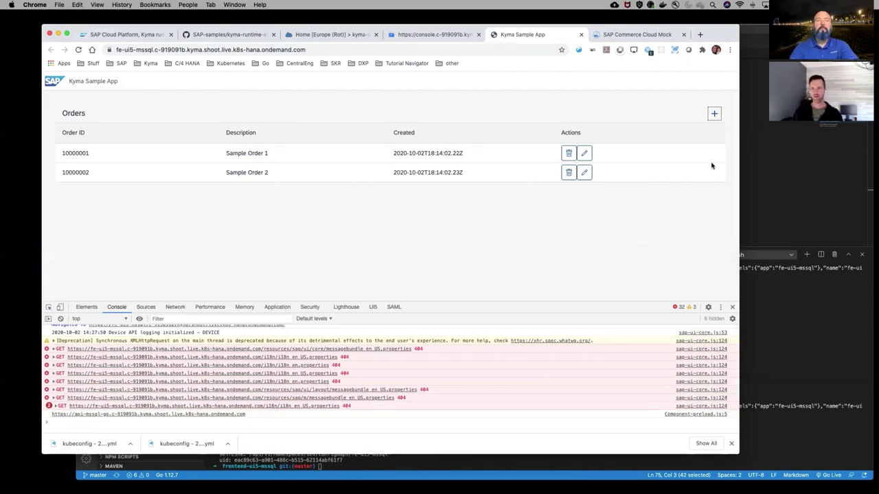
left_click(714, 114)
type("1es")
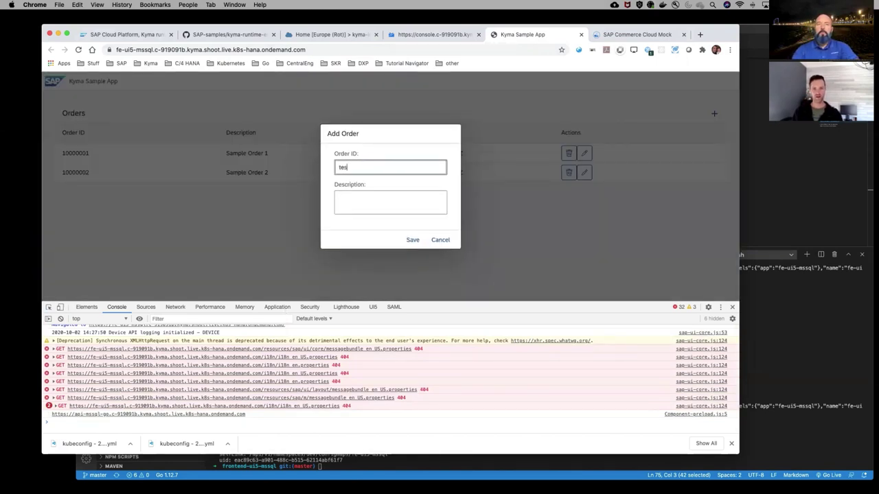
key("BackSpace")
key("BackSpace")
key("BackSpace")
type("1")
left_click(373, 192)
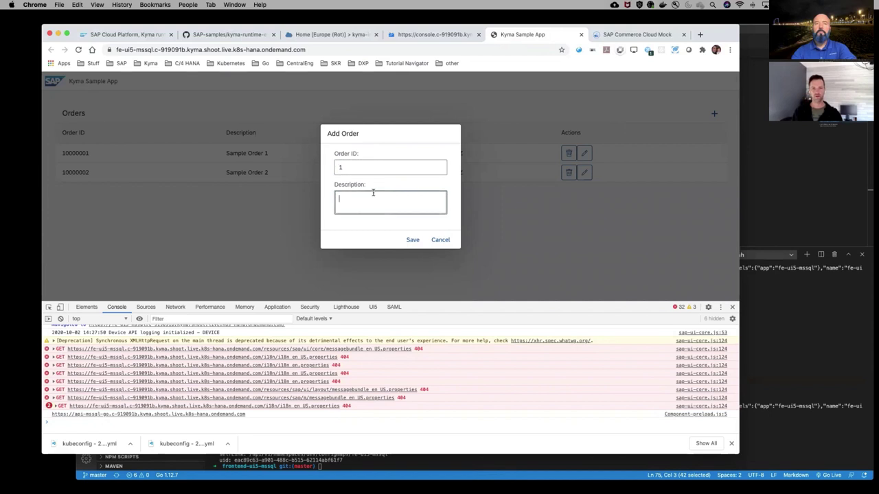
type("test")
left_click(412, 240)
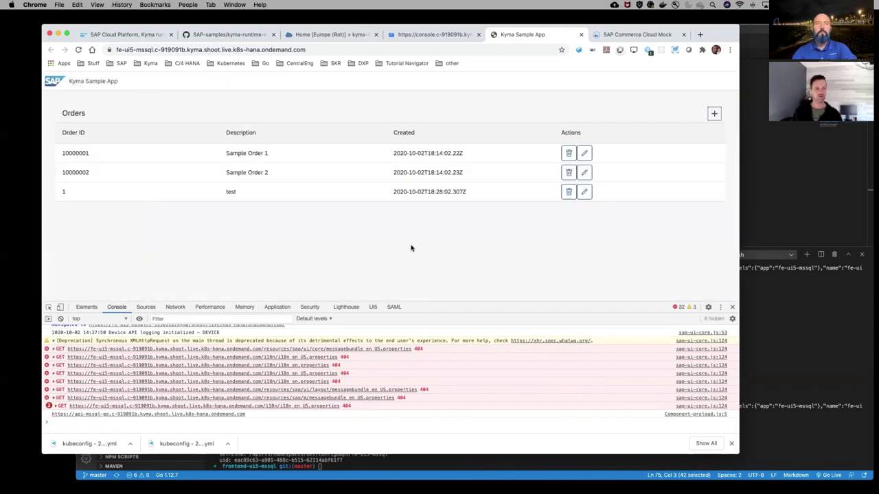
Change order 1's description to 'test 2'
left_click(584, 191)
left_click(384, 200)
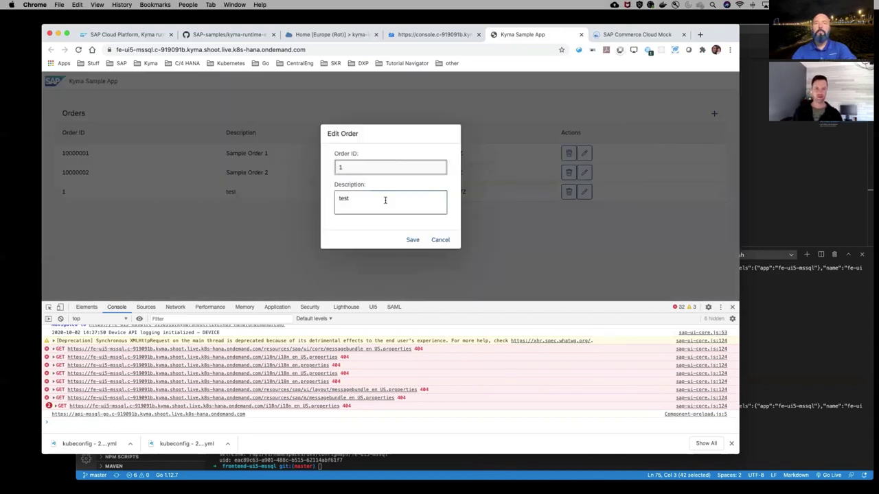
type("2")
left_click(410, 239)
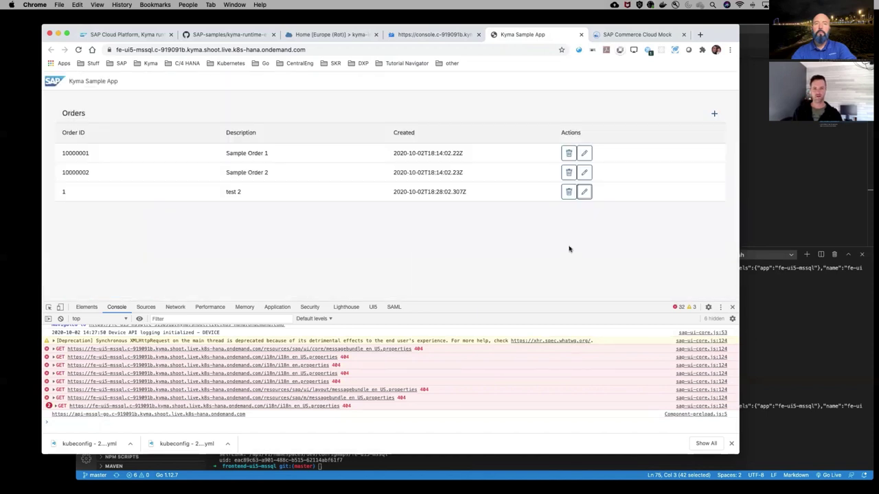
Delete order 10000002, reload to verify the changes, and bring up the dev setup slide
left_click(569, 172)
left_click(410, 206)
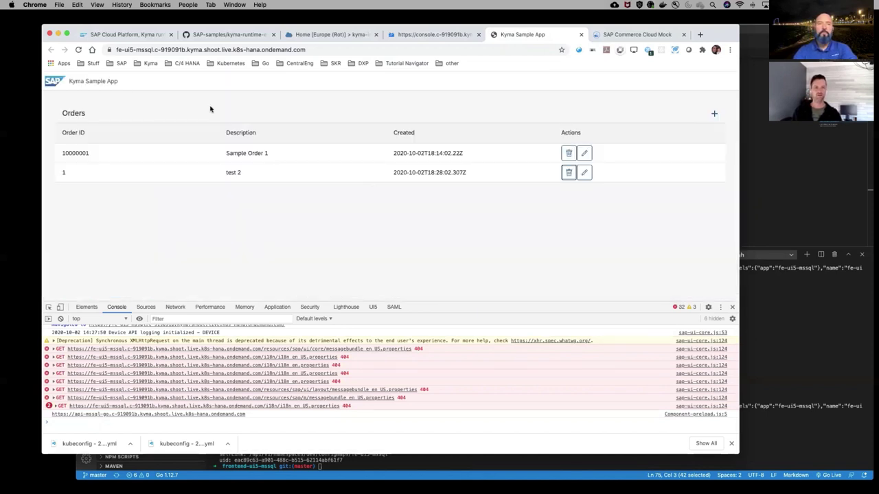
left_click(79, 49)
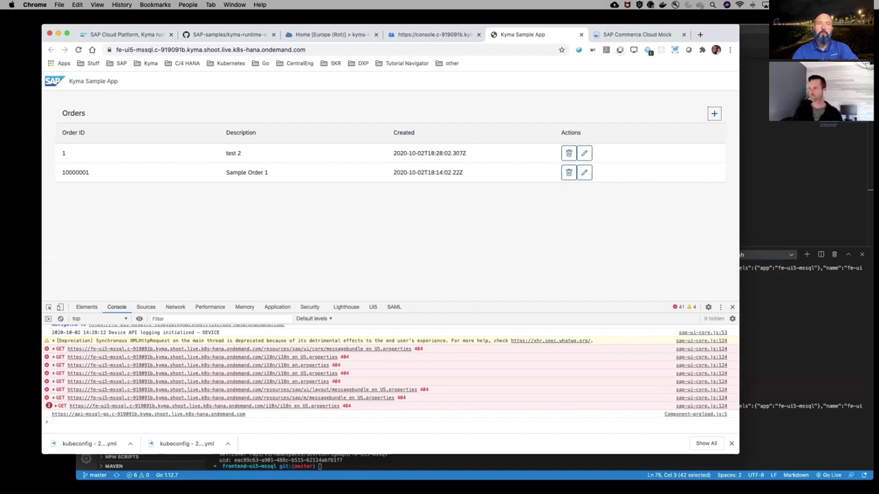
key("super+Tab")
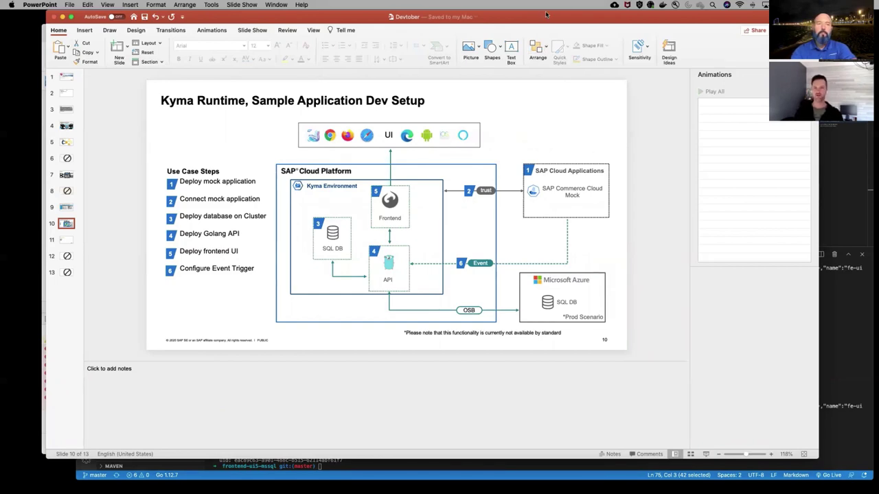
Switch from the PowerPoint dev setup slide back to the Kyma Sample App orders page
key("ctrl+Left")
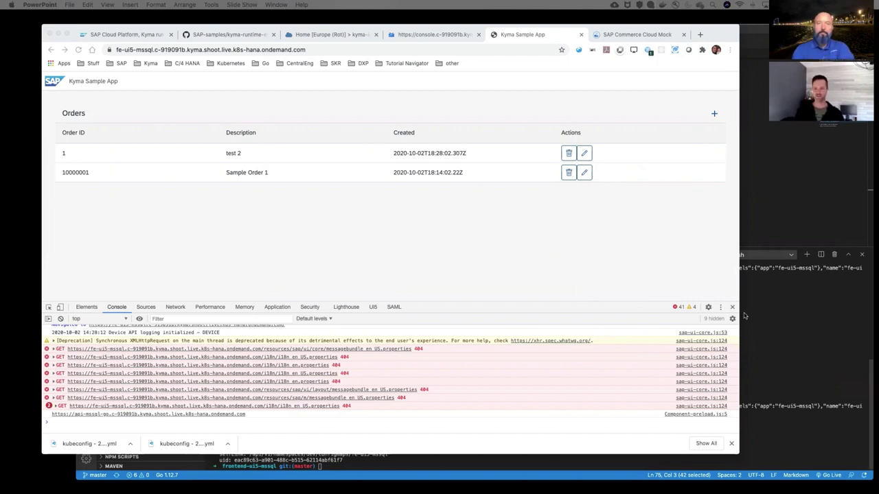
Close DevTools and check that Commerce Cloud Mock shows the application as connected
left_click(525, 172)
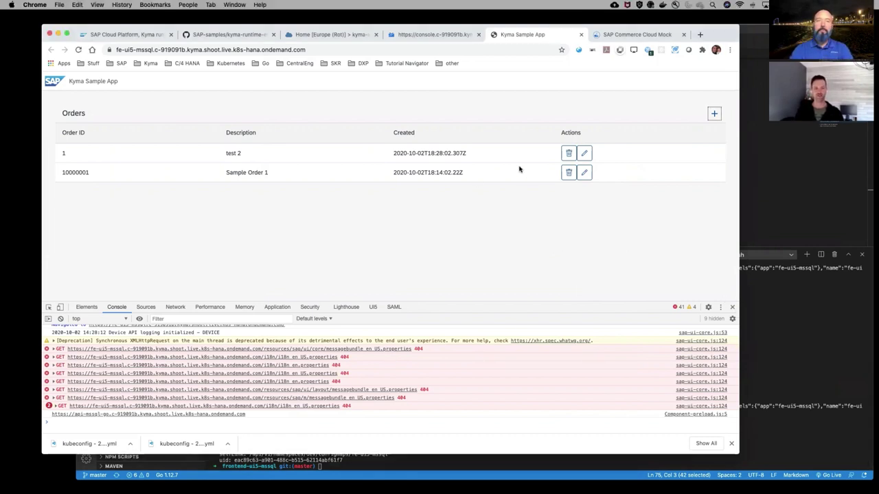
left_click(732, 307)
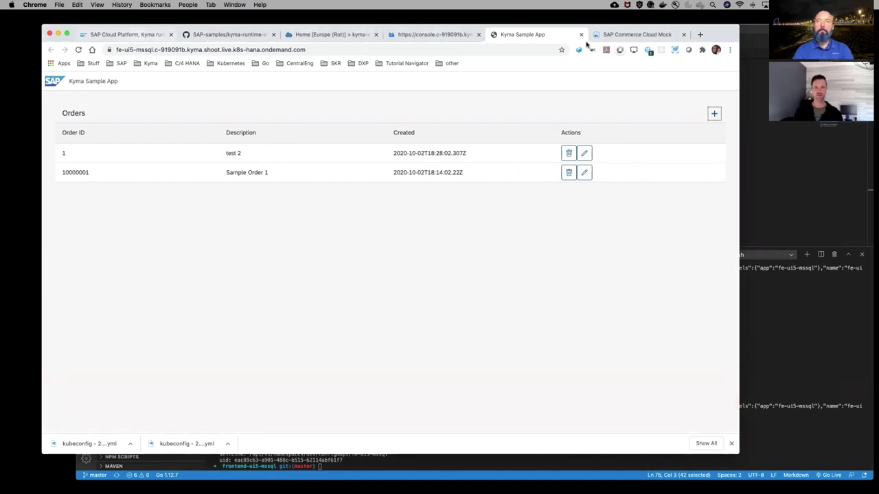
left_click(642, 35)
scroll(435, 224, "up", 3)
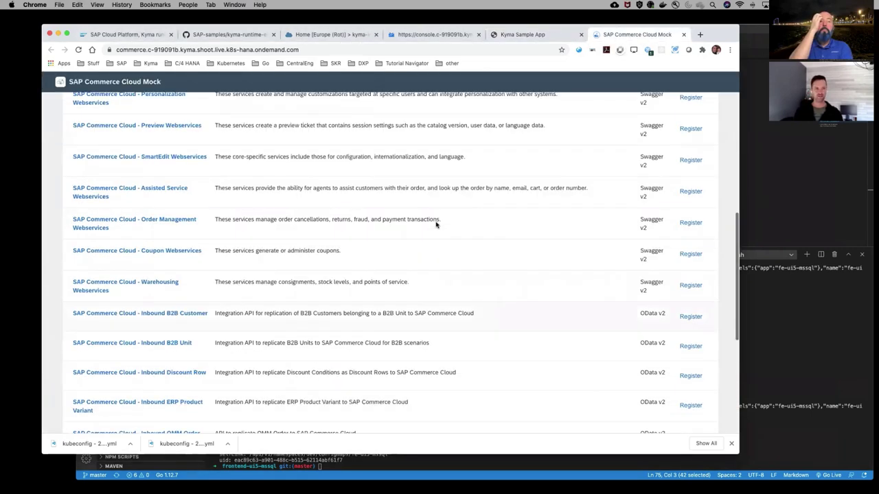
scroll(436, 225, "up", 5)
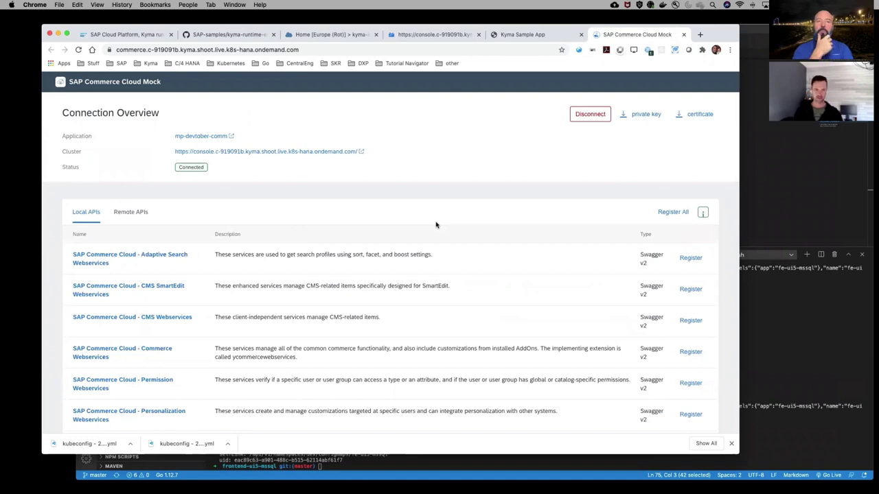
Return to Kyma Console's namespaces overview and open the connected Applications list
left_click(122, 35)
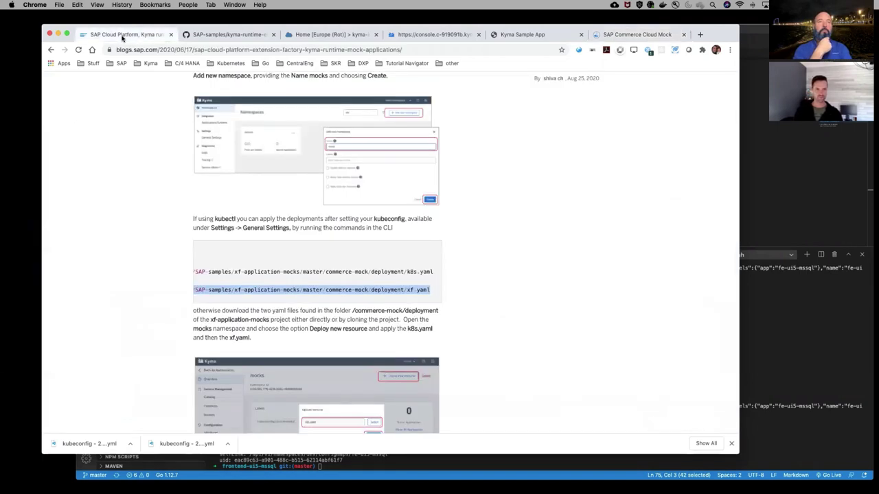
left_click(434, 34)
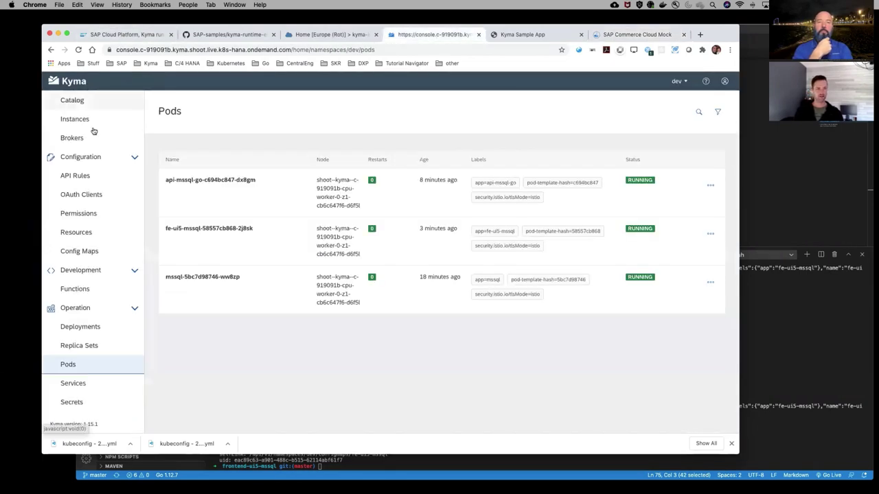
scroll(93, 131, "up", 5)
left_click(92, 98)
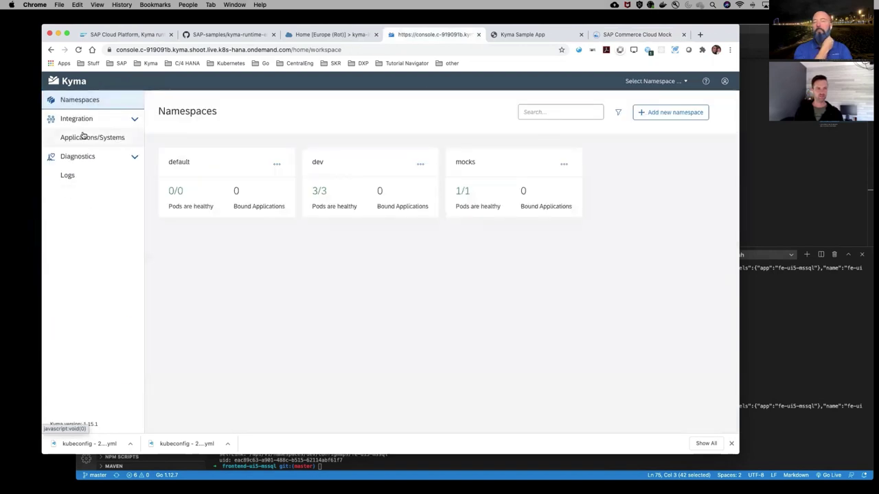
left_click(83, 135)
Open the mp-devtober-comm application and highlight its SAP Commerce Cloud - Events API
left_click(186, 183)
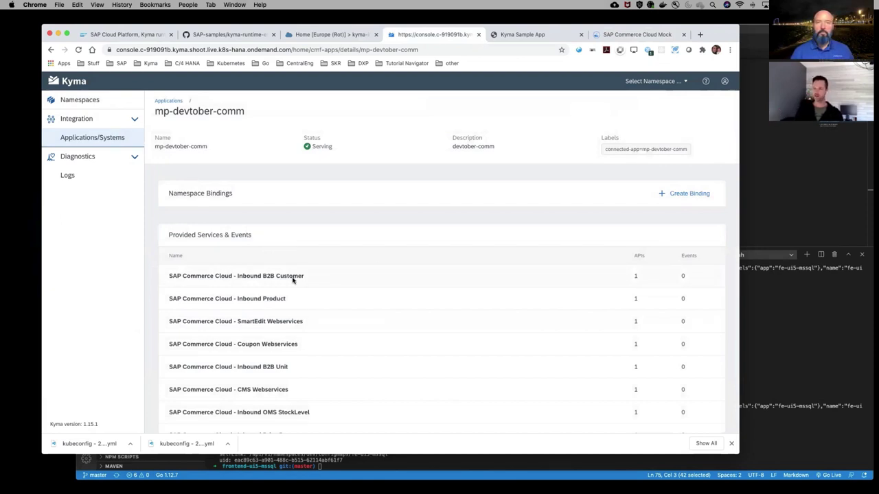
scroll(360, 291, "down", 5)
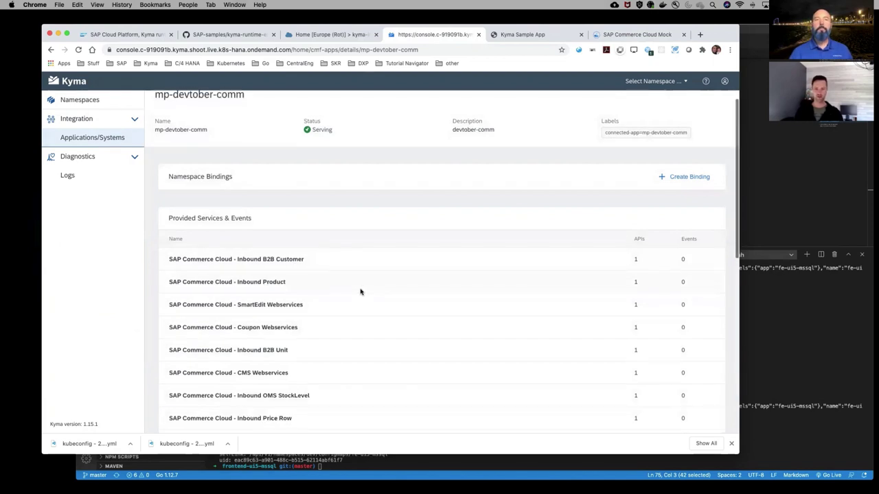
scroll(359, 292, "down", 8)
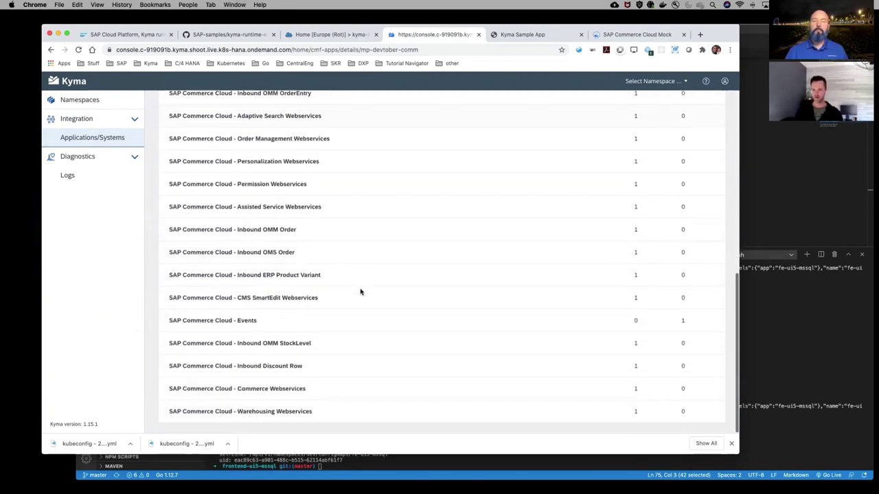
left_click_drag(696, 321, 172, 320)
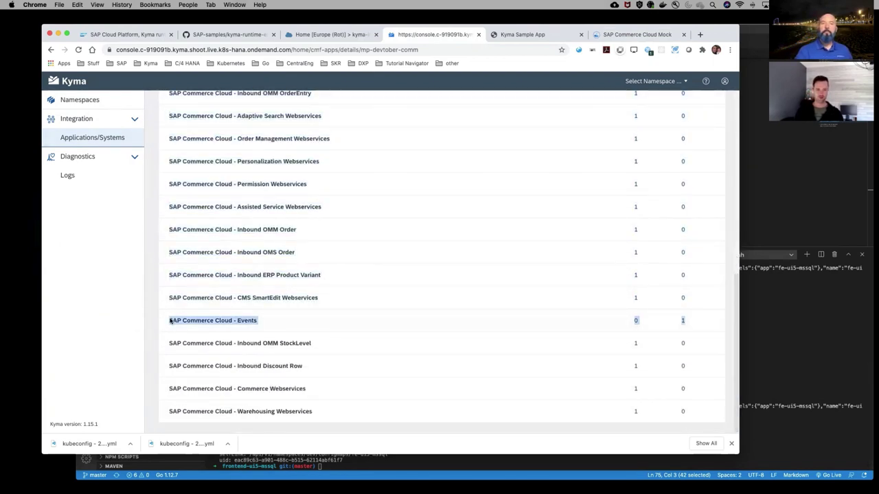
double_click(198, 320)
triple_click(241, 320)
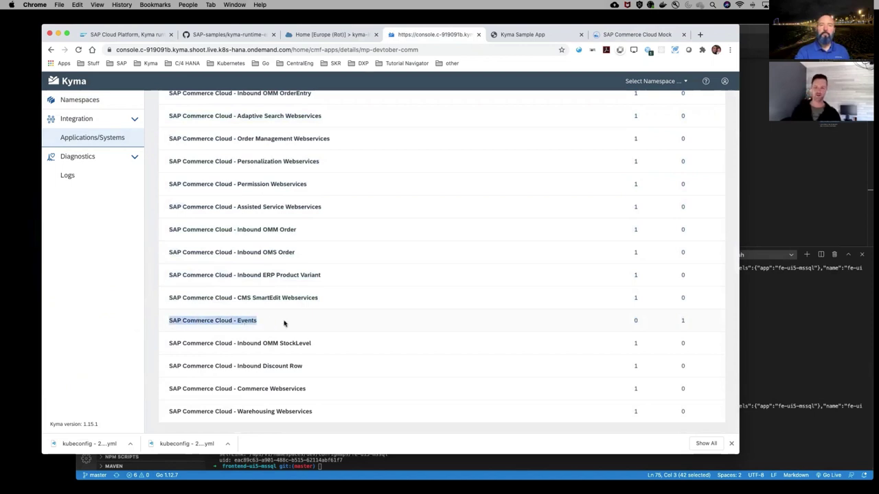
scroll(284, 323, "up", 10)
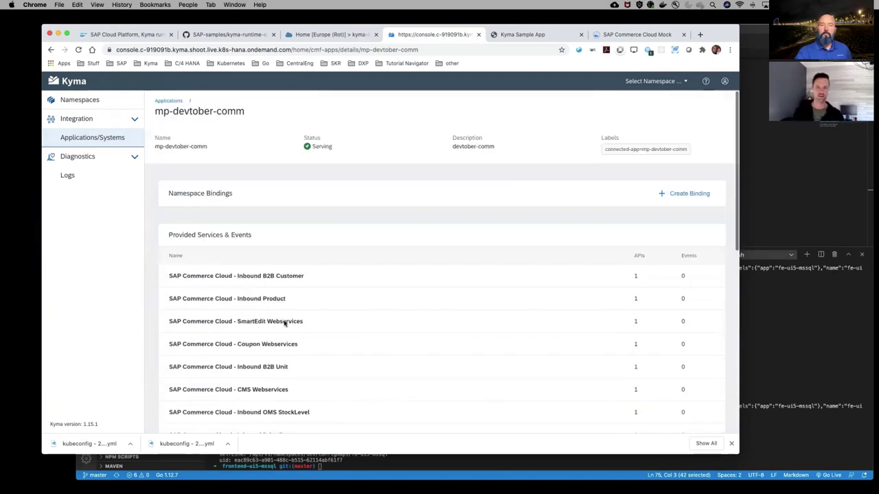
Bind mp-devtober-comm to the dev namespace and return to Namespaces
left_click(707, 196)
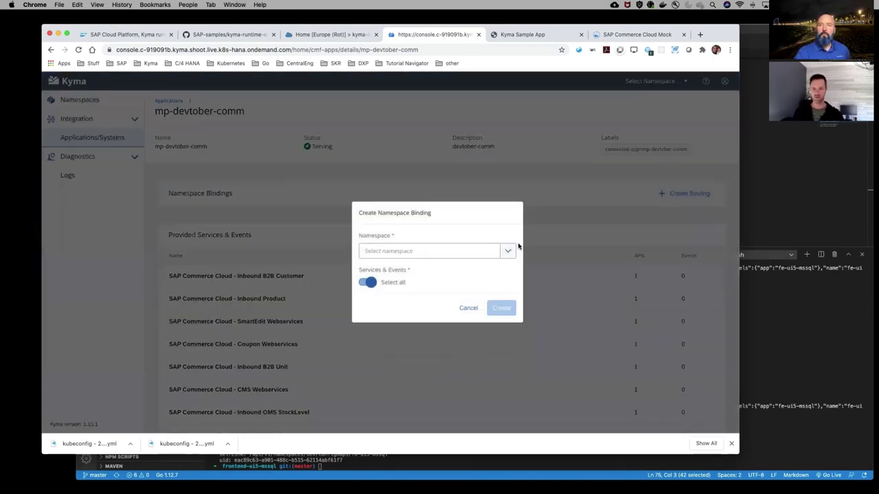
left_click(509, 251)
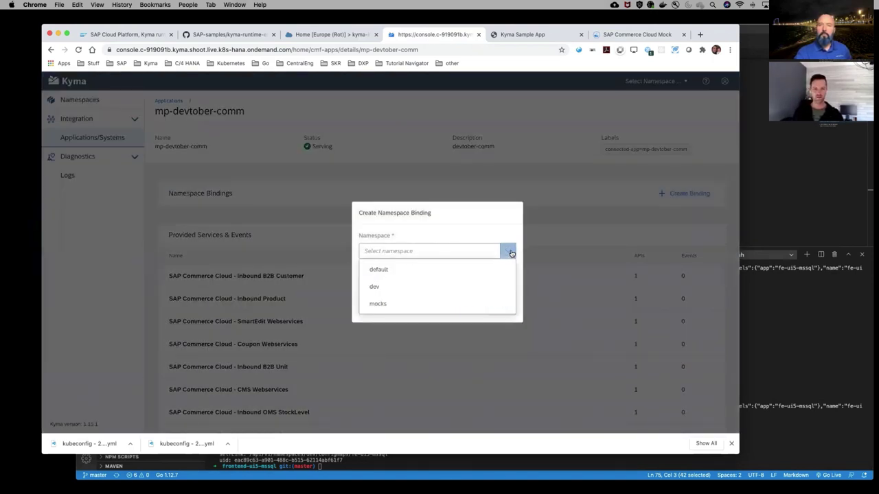
left_click(376, 289)
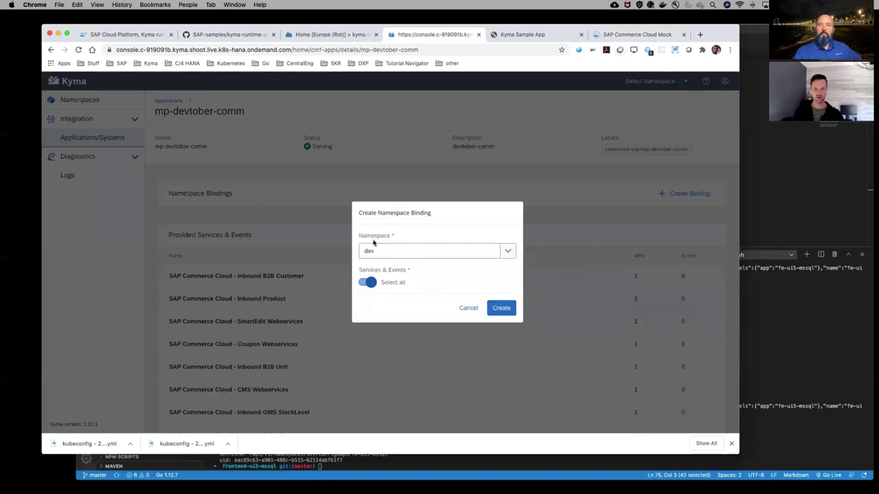
left_click(502, 306)
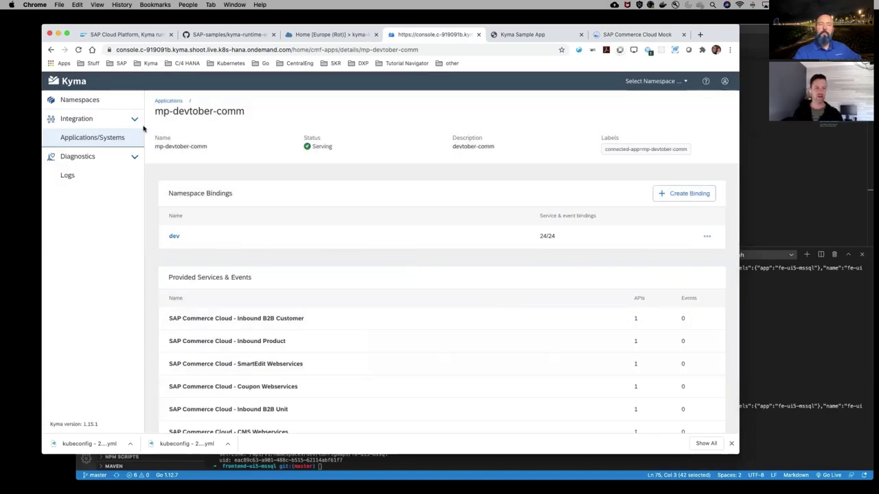
left_click(90, 100)
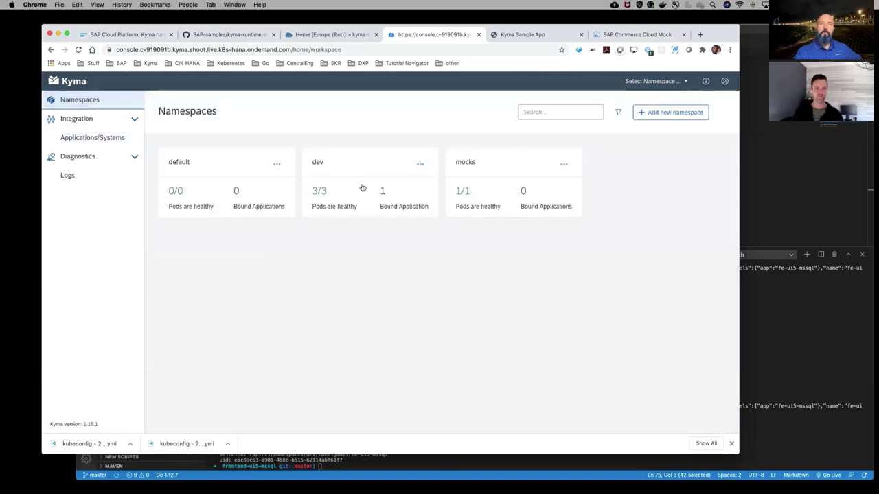
Open the dev catalog's mp-devtober-comm service and view its SAP Commerce Cloud - Events plan
left_click(359, 185)
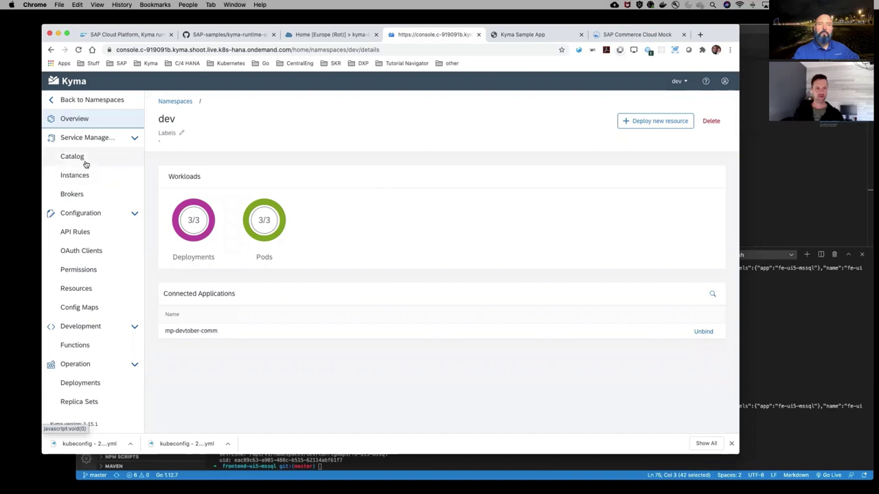
left_click(84, 162)
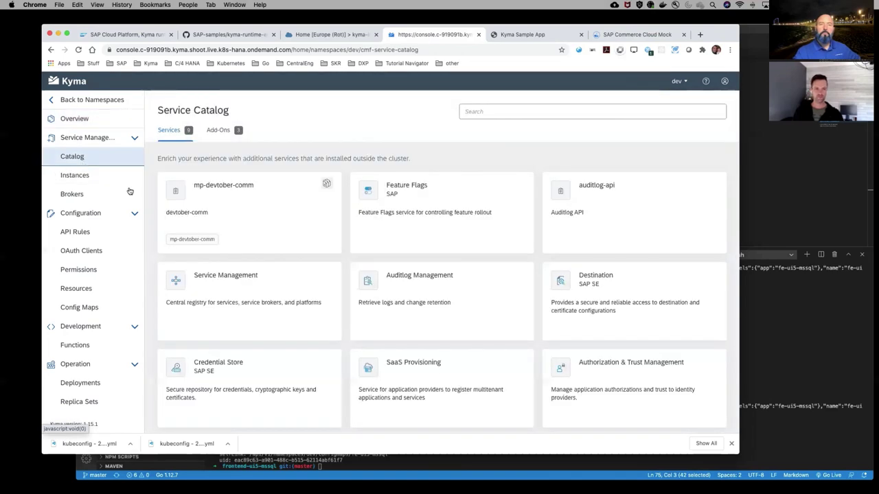
left_click(260, 183)
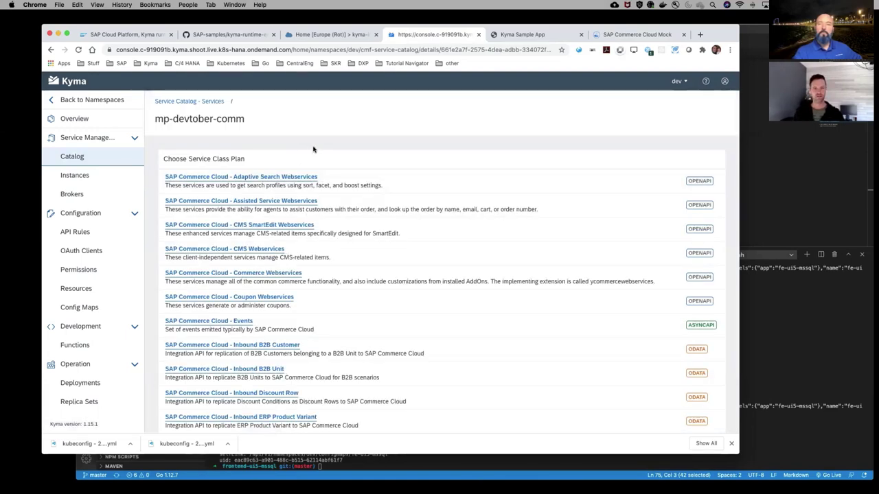
scroll(333, 243, "down", 3)
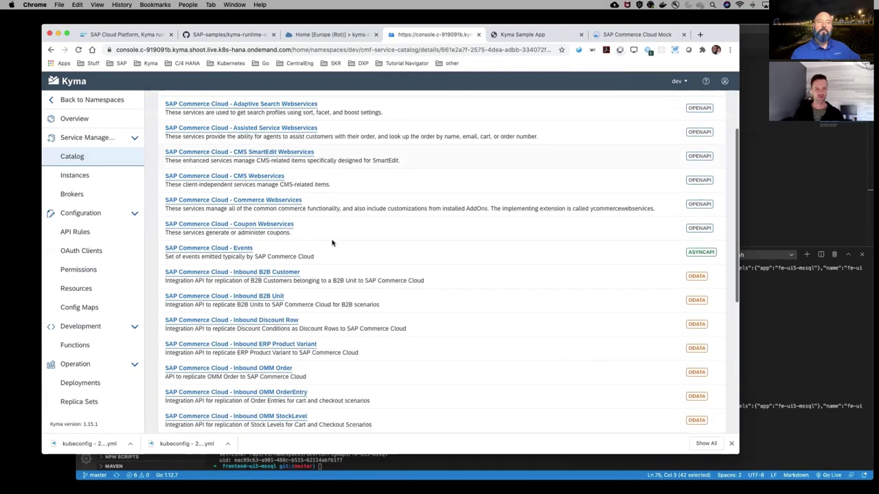
scroll(374, 166, "down", 1)
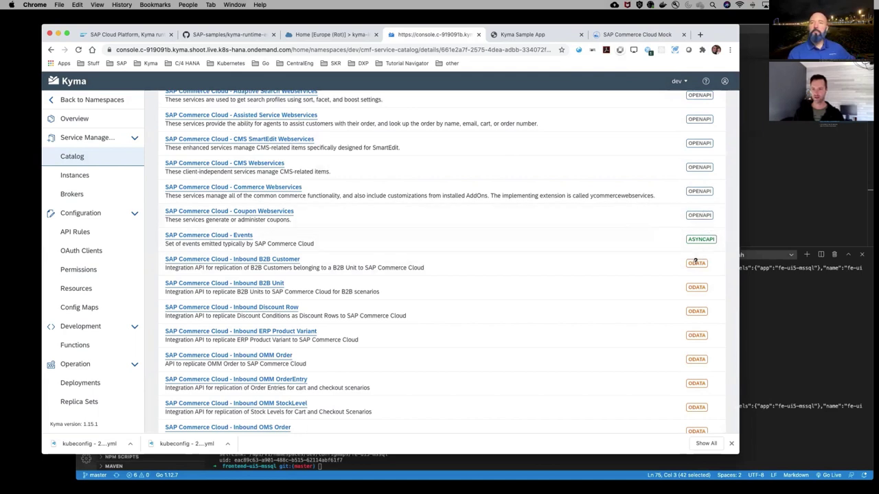
left_click(240, 235)
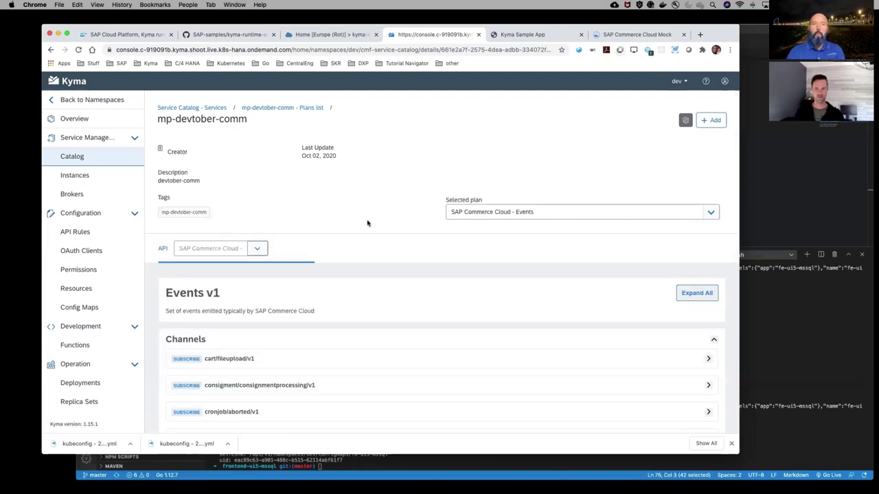
Expand and collapse the cart/fileupload/v1 event channel, then return to the plans list
scroll(481, 227, "down", 1)
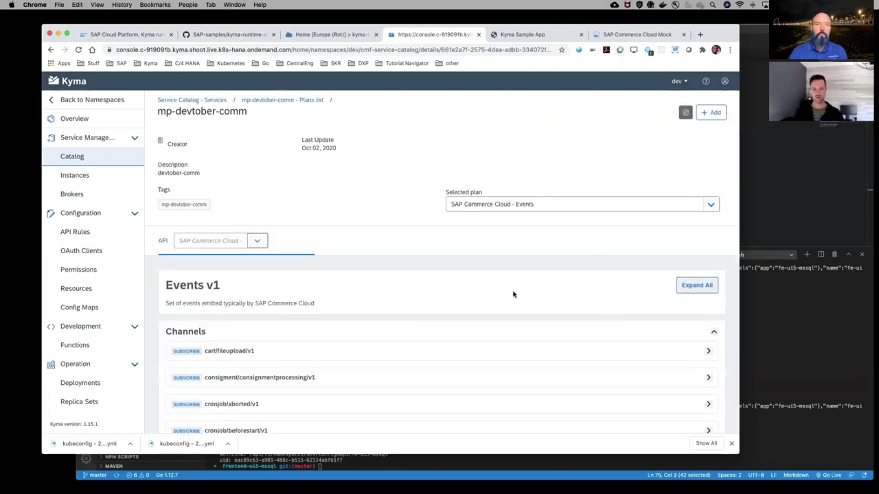
scroll(513, 295, "down", 3)
left_click(707, 251)
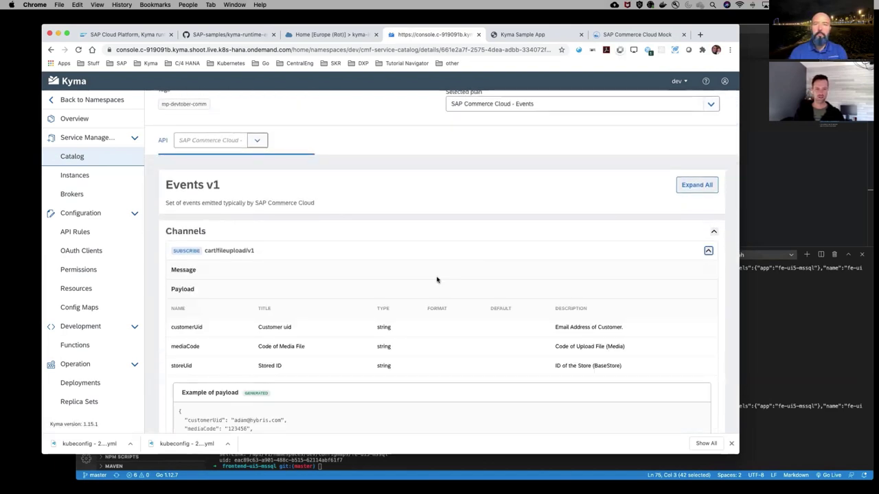
scroll(412, 305, "down", 1)
scroll(288, 384, "down", 2)
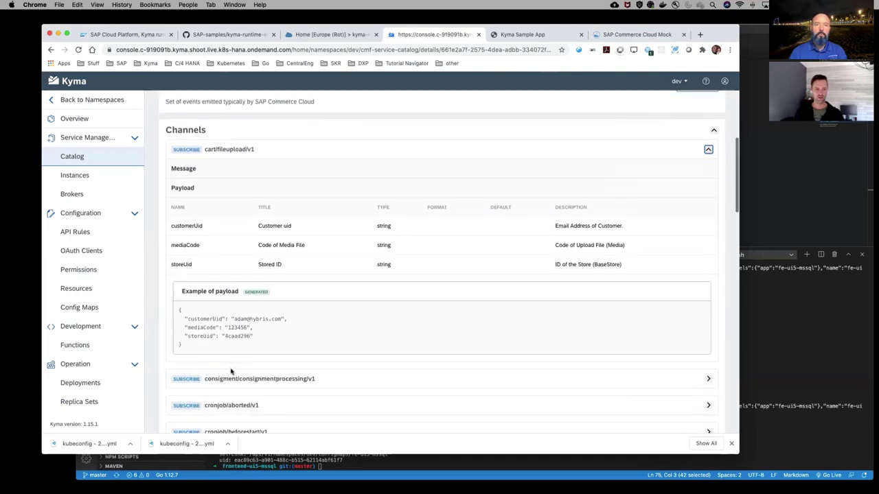
scroll(231, 371, "down", 2)
scroll(230, 369, "up", 3)
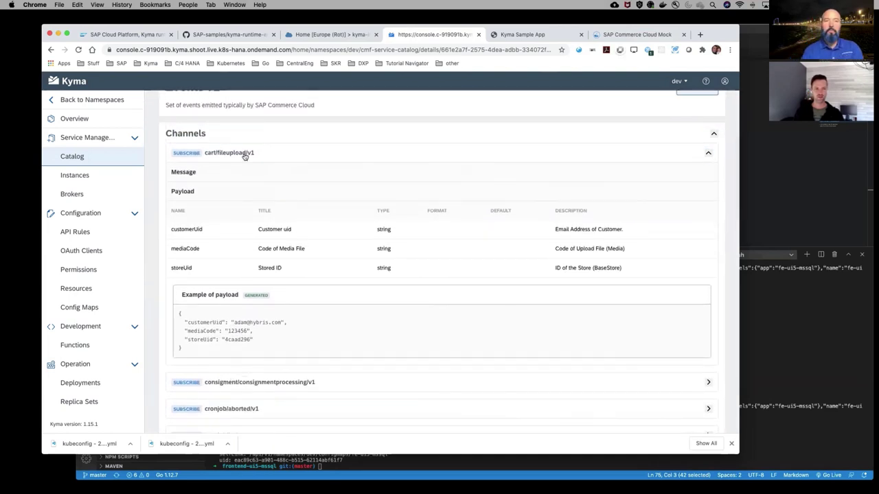
left_click(244, 153)
scroll(244, 137, "up", 6)
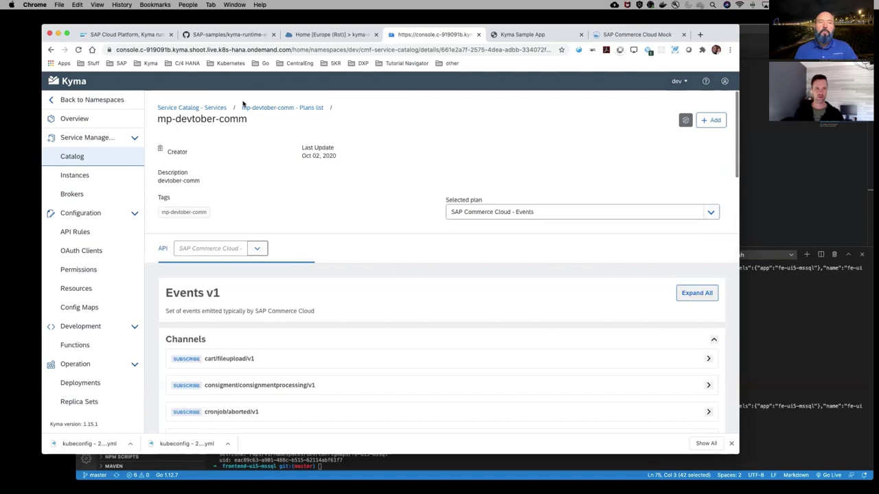
left_click(267, 108)
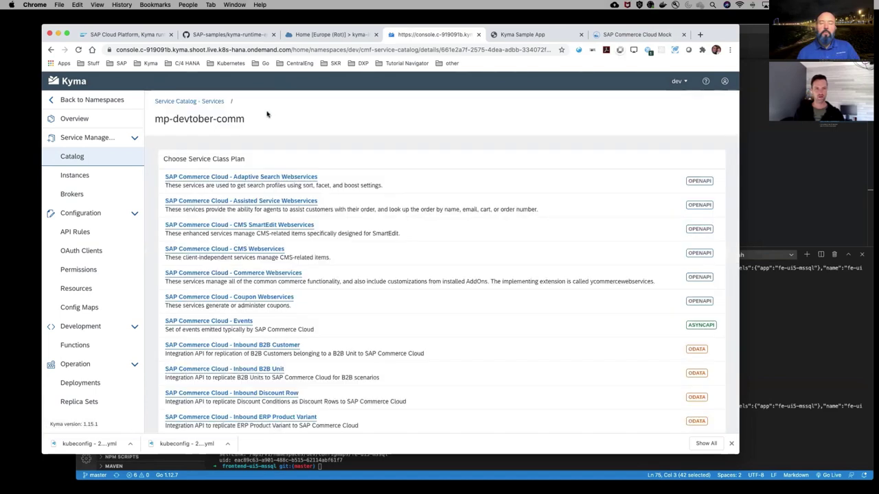
Browse the Adaptive Search Webservices plan's GET /v1/searchprofiles documentation, then return to the plans
left_click(307, 177)
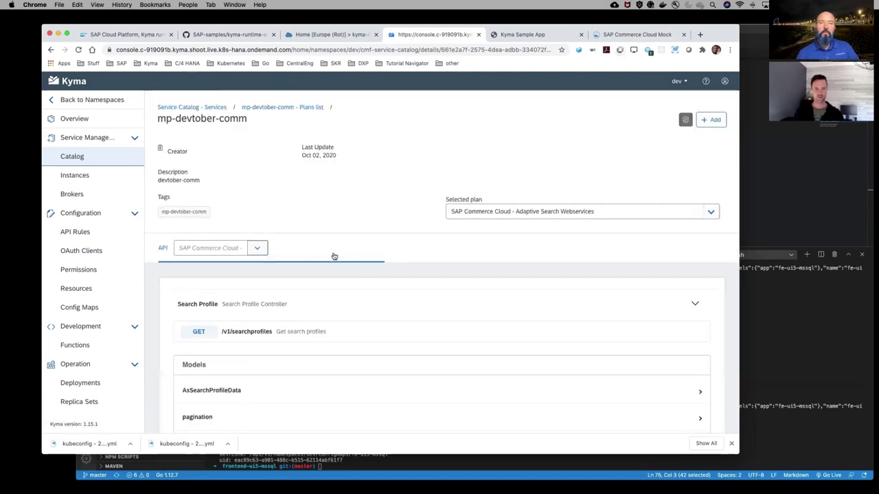
scroll(334, 256, "down", 1)
left_click(250, 287)
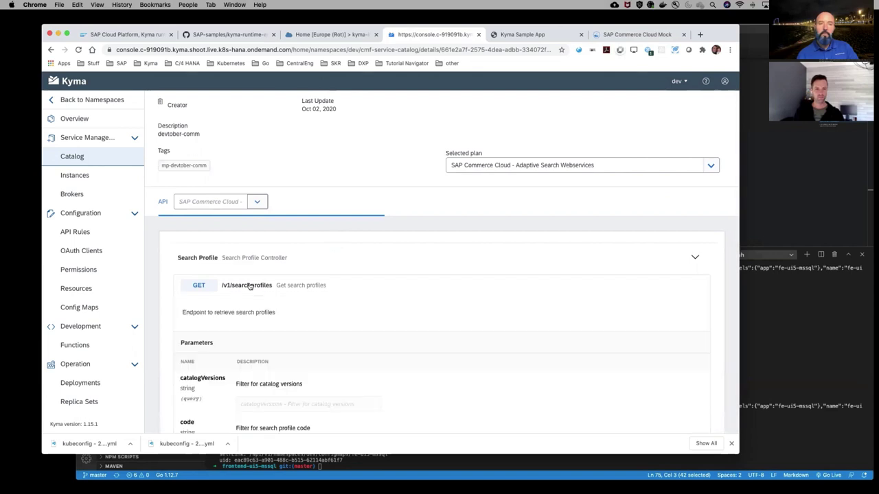
scroll(249, 287, "down", 5)
scroll(343, 313, "down", 1)
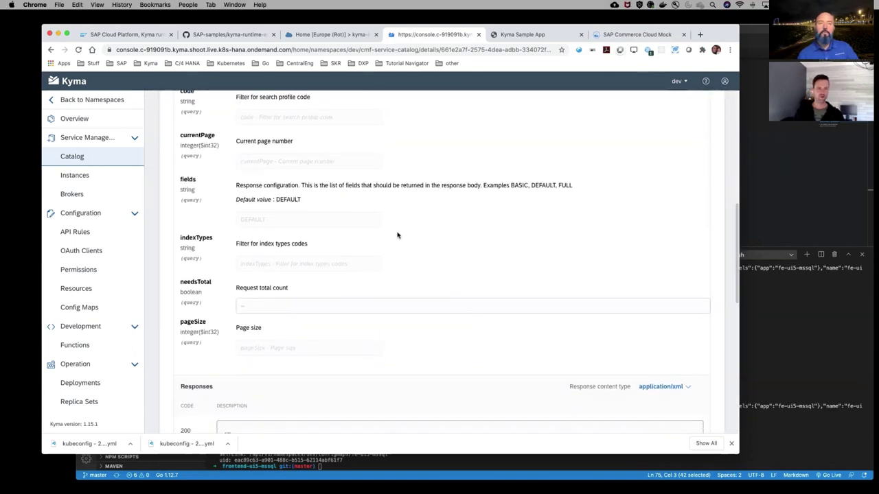
scroll(396, 236, "up", 1)
scroll(397, 235, "down", 6)
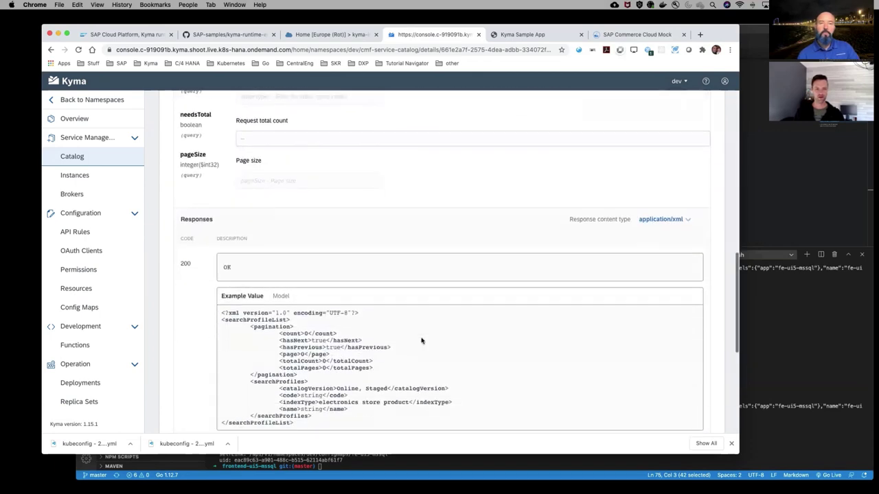
scroll(368, 268, "down", 3)
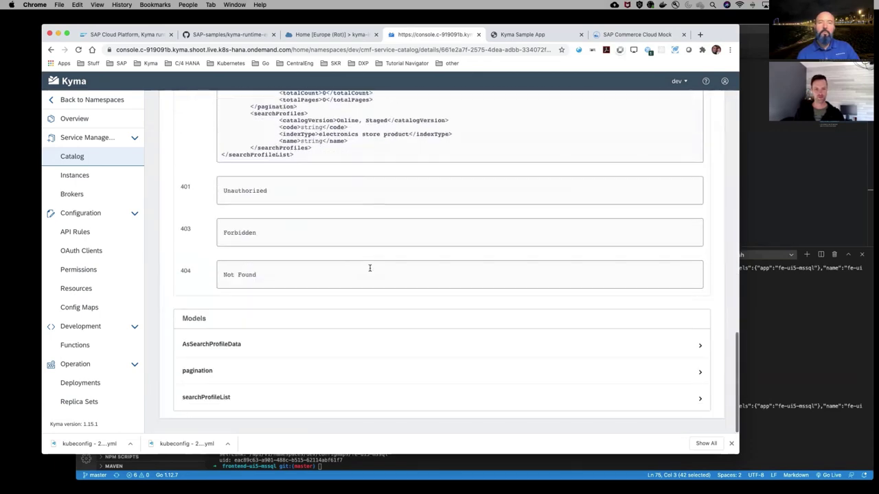
scroll(370, 271, "up", 8)
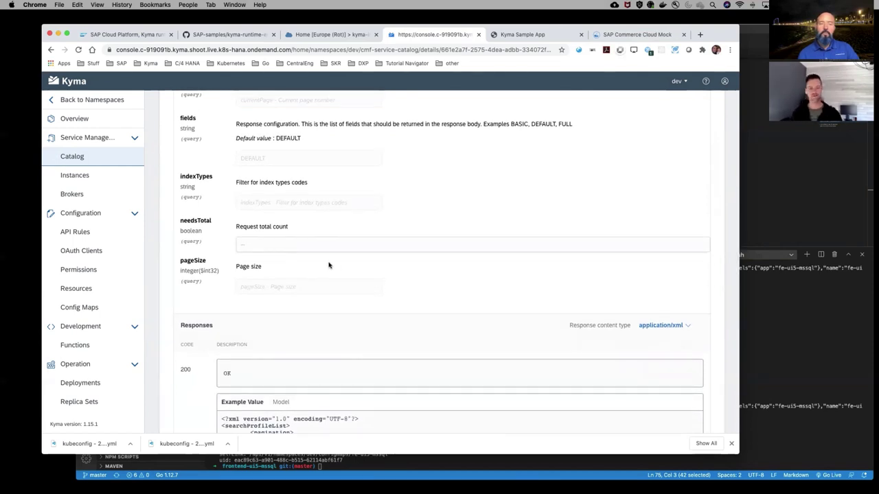
scroll(329, 265, "up", 7)
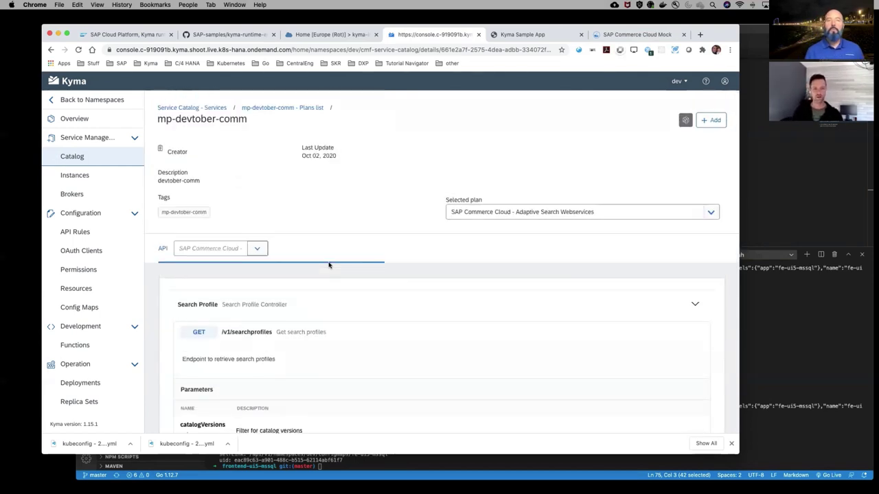
left_click(270, 108)
Reopen the SAP Commerce Cloud - Events plan and start adding an instance
scroll(303, 244, "down", 2)
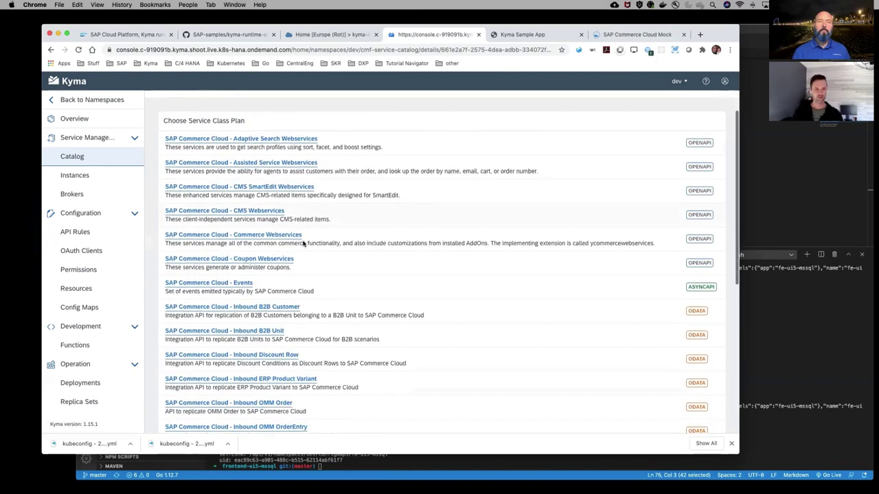
left_click(245, 283)
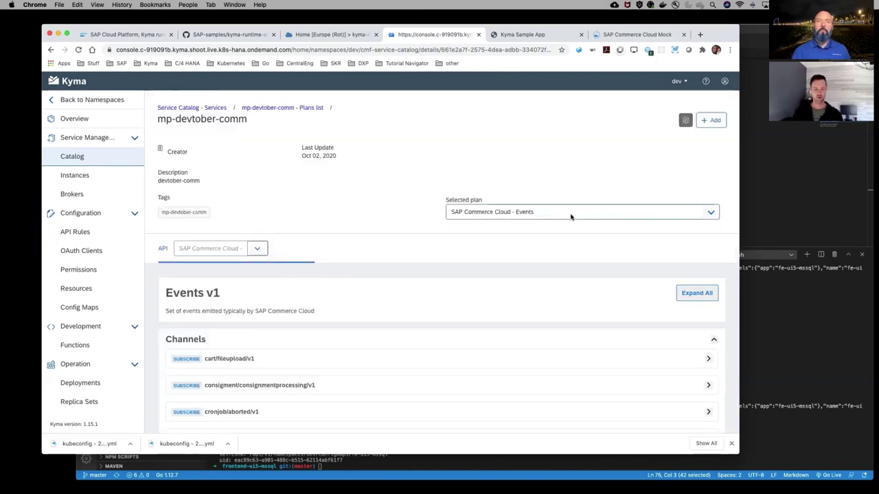
left_click(713, 124)
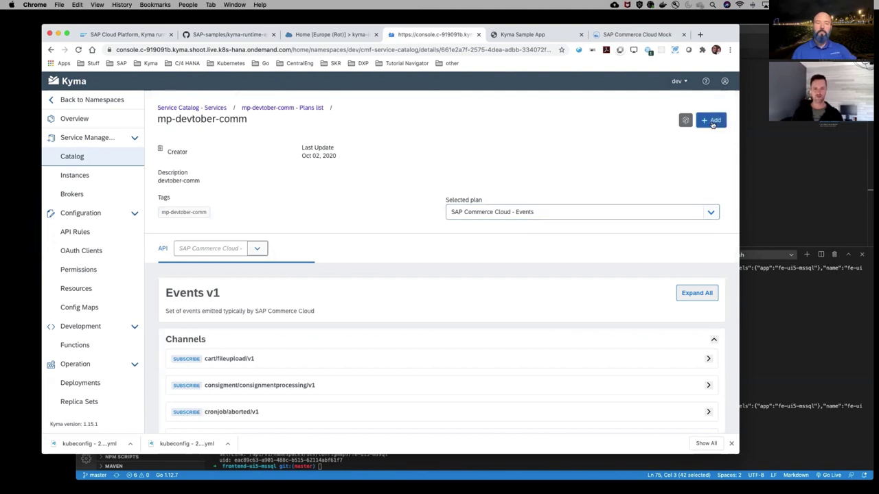
Create the Events plan instance, keeping the prefilled name mp-devtober-comm-portly-parent
left_click(712, 122)
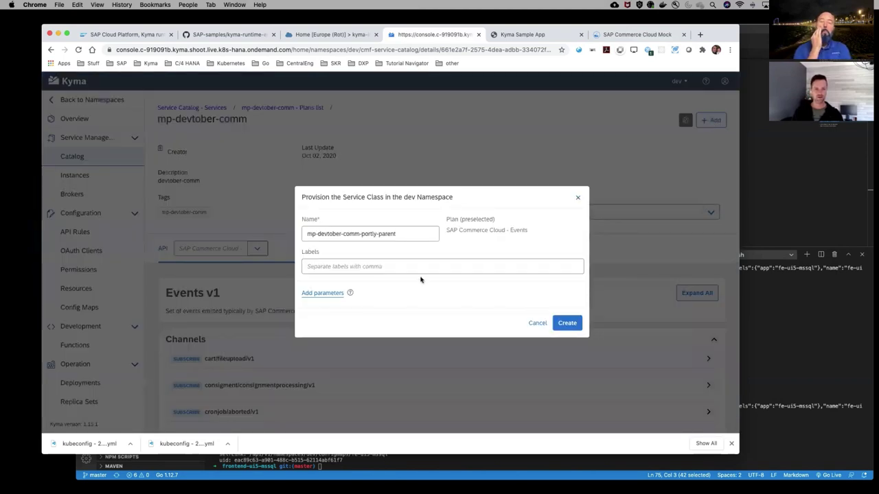
left_click(402, 233)
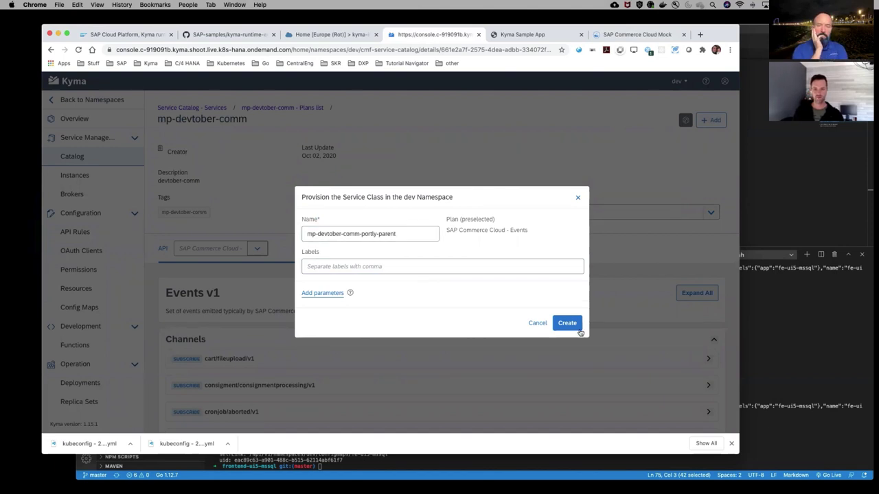
left_click(577, 324)
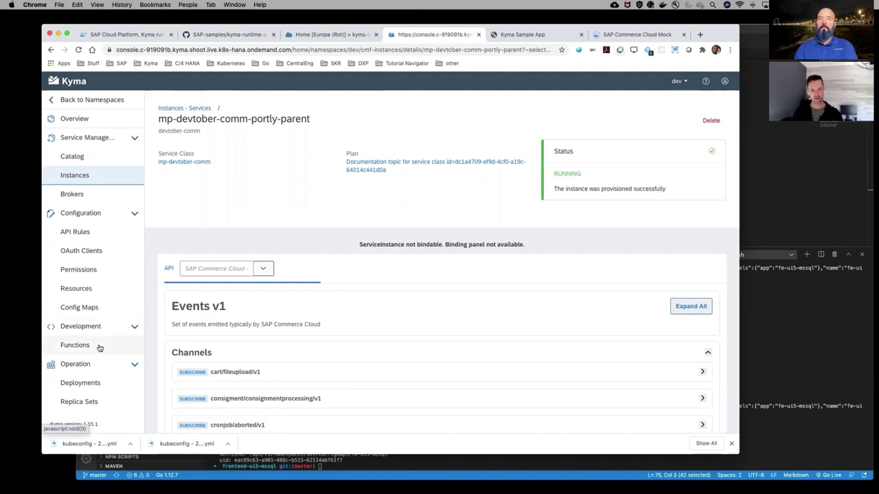
left_click(99, 348)
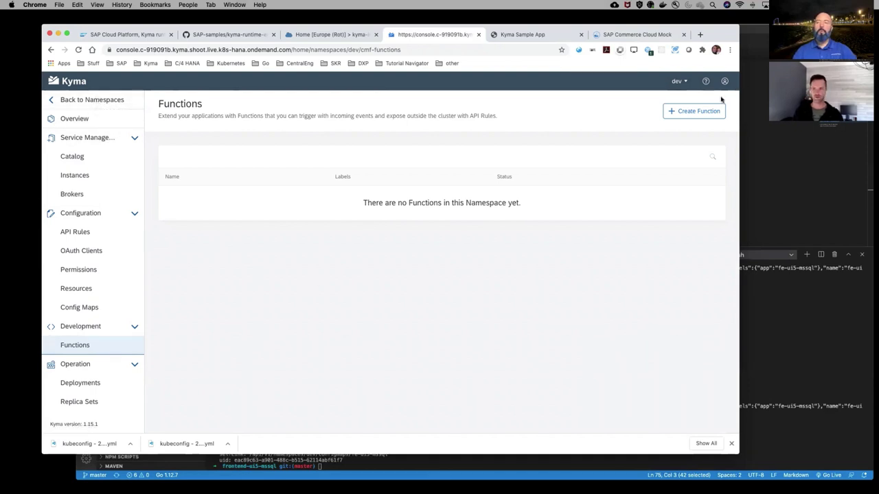
Create the function outgoing-place and browse its trigger events without adding one
left_click(695, 110)
left_click(516, 324)
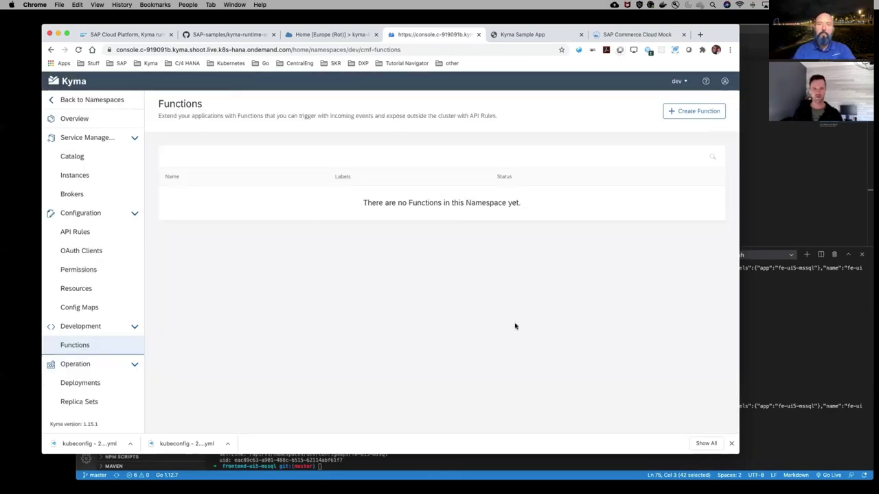
left_click(211, 173)
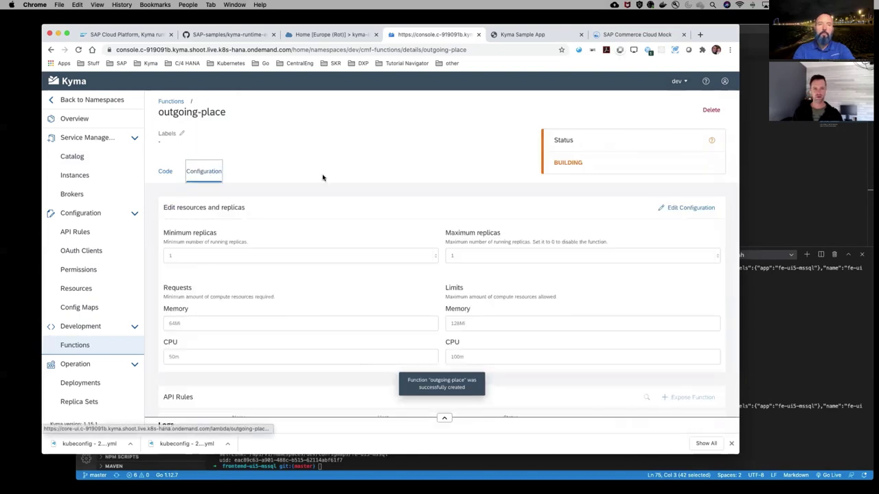
scroll(373, 176, "down", 5)
left_click(707, 320)
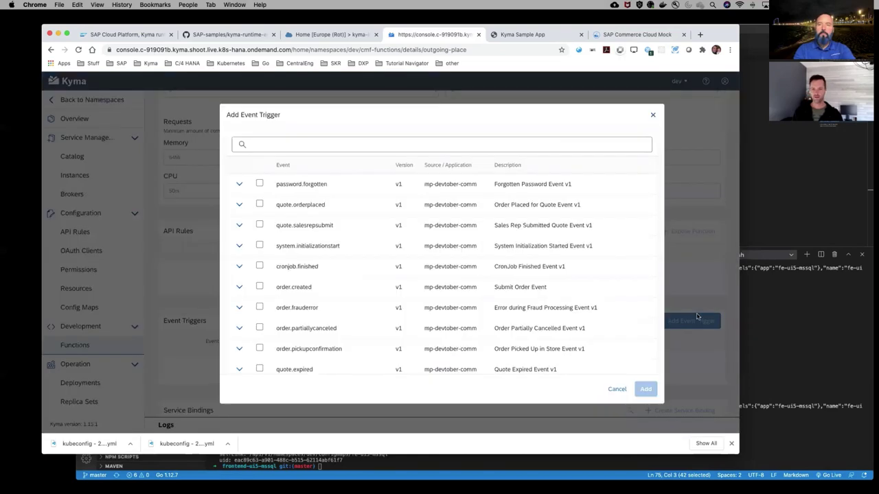
scroll(388, 275, "down", 2)
scroll(391, 295, "down", 10)
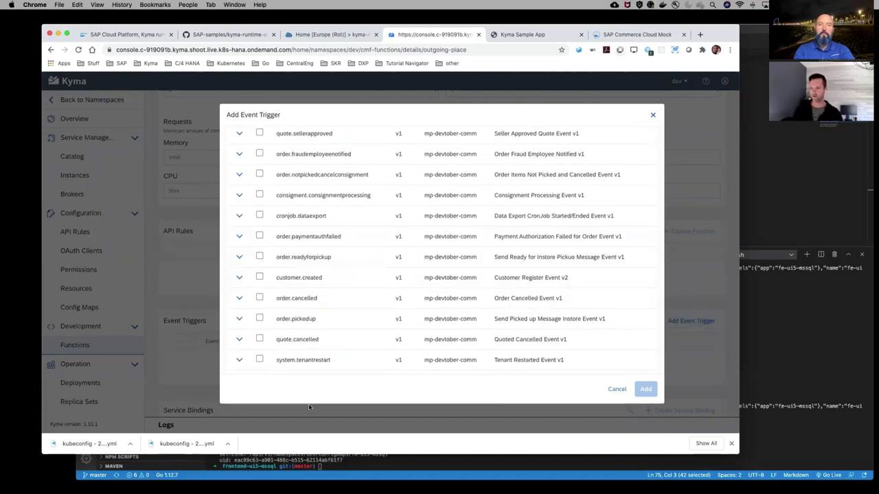
left_click(616, 388)
scroll(326, 258, "up", 4)
View the outgoing-place source code, then delete the function
left_click(164, 172)
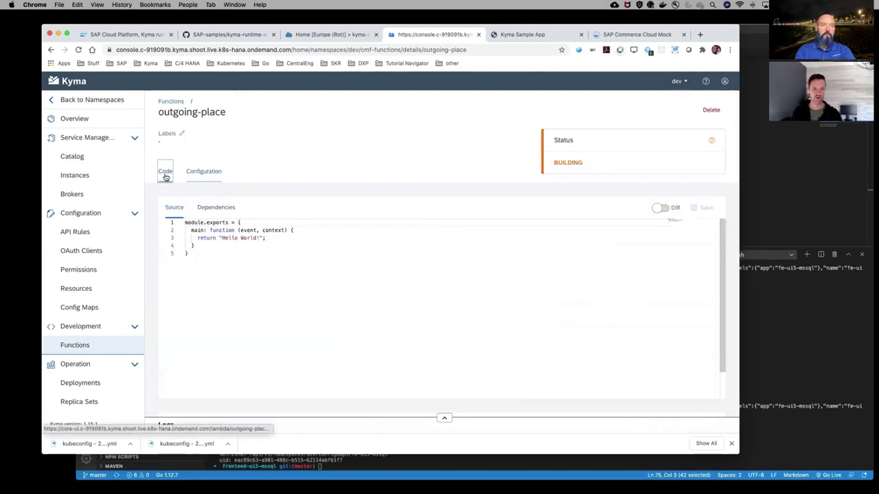
double_click(245, 230)
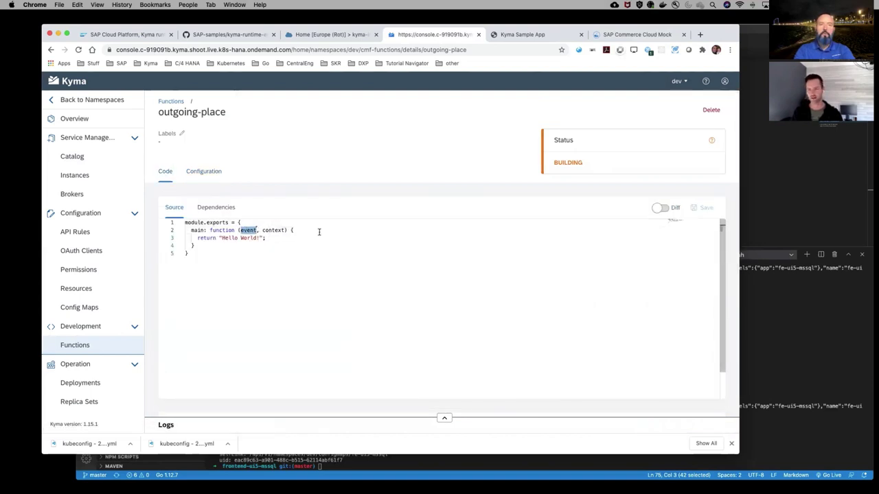
left_click(711, 110)
left_click(438, 276)
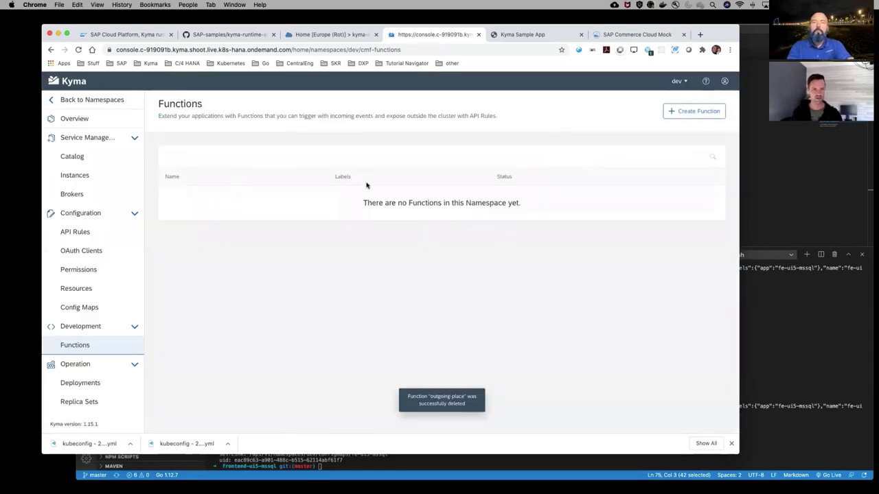
In VS Code, close README.md and configmap.yaml and open api-mssql-go/k8s/event-trigger.yaml
left_click(757, 52)
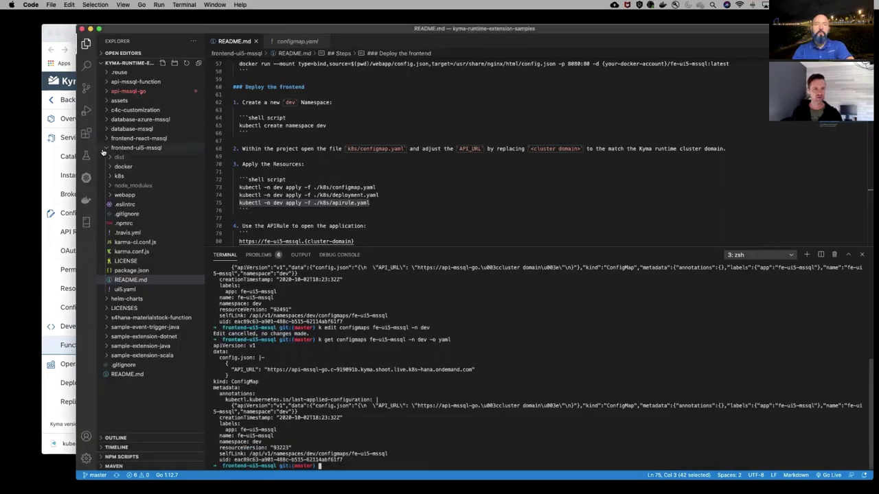
left_click(103, 149)
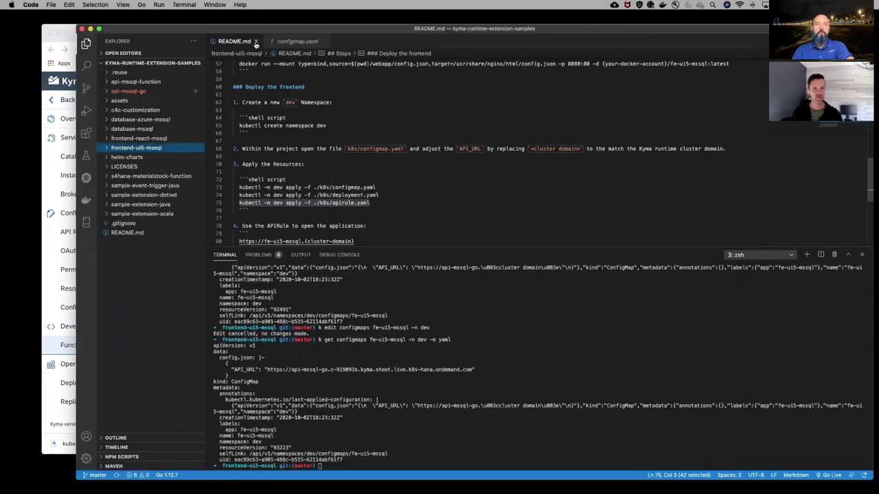
left_click(254, 42)
left_click(264, 41)
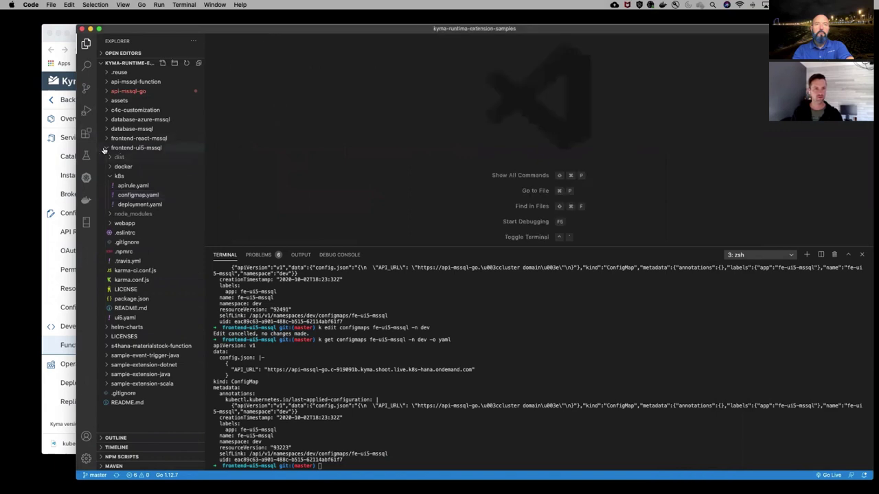
left_click(105, 149)
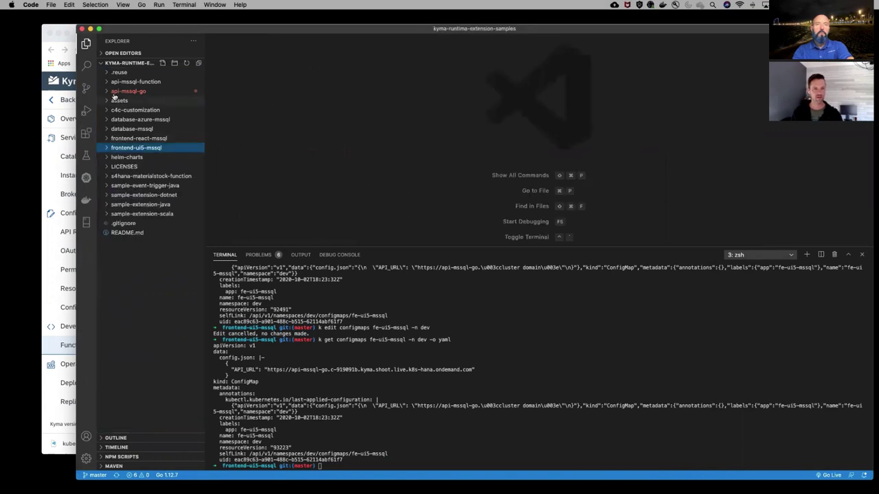
left_click(108, 92)
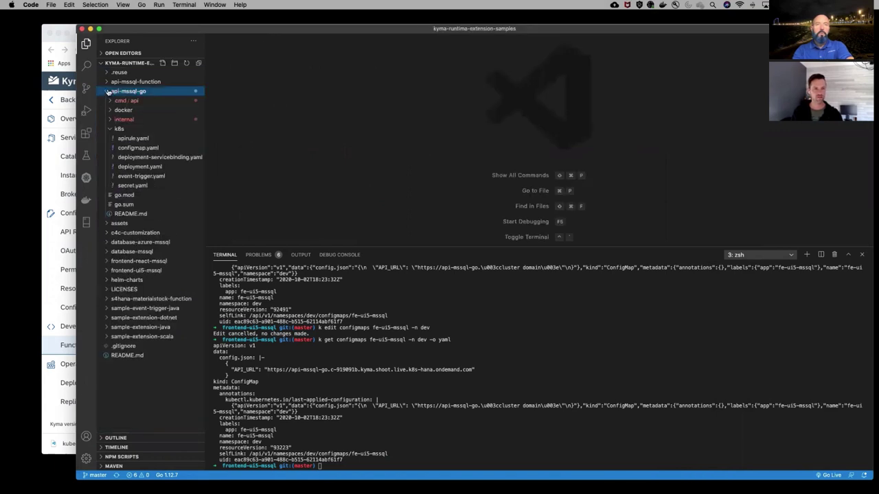
left_click(108, 130)
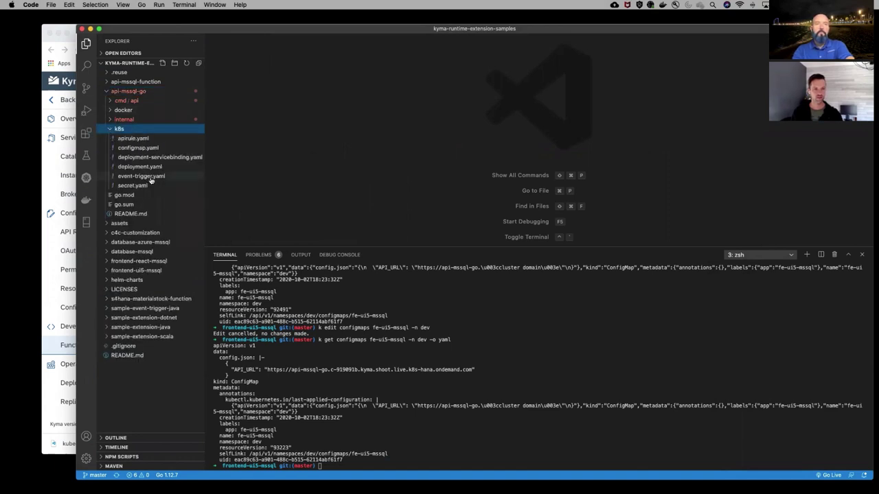
left_click(141, 176)
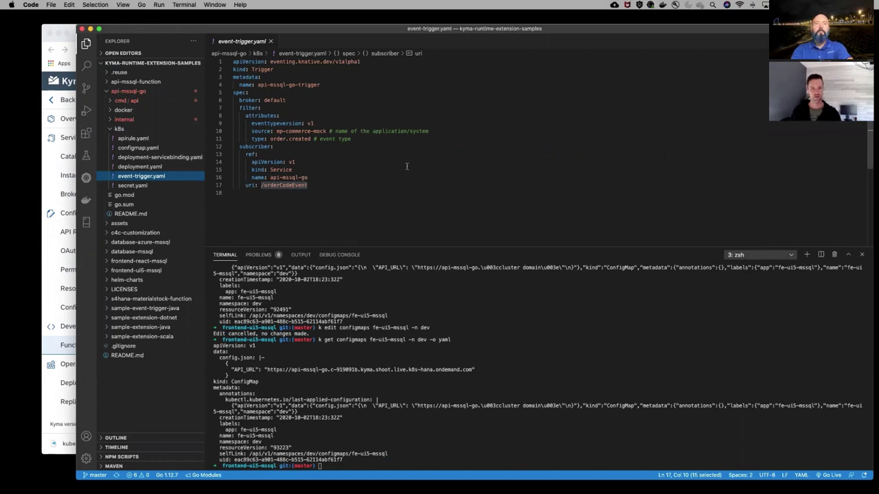
Highlight the trigger's api-mssql-go subscriber, orderCodeEvent uri, order.created type and mp-commerce-mock source
left_click(337, 176)
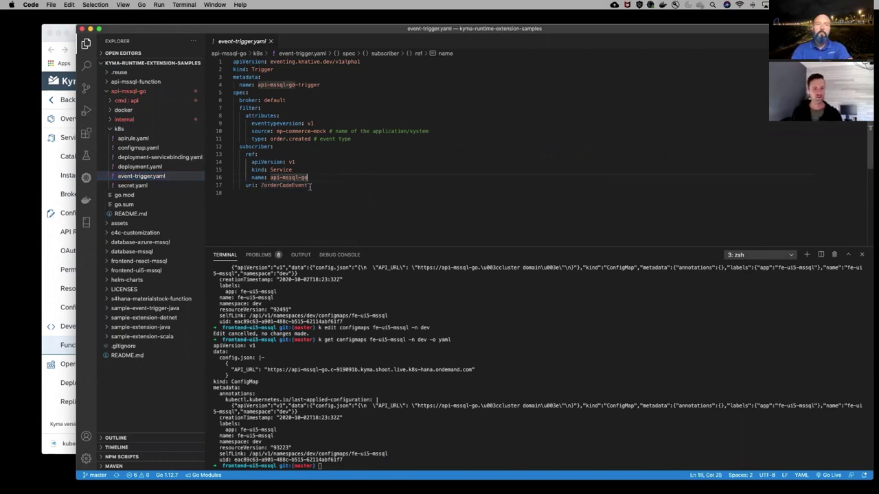
double_click(283, 185)
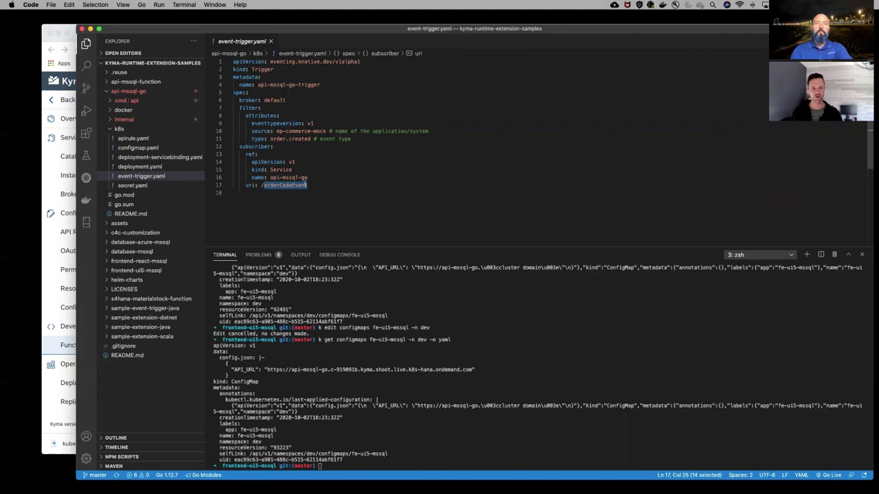
left_click_drag(308, 185, 262, 185)
left_click(291, 169)
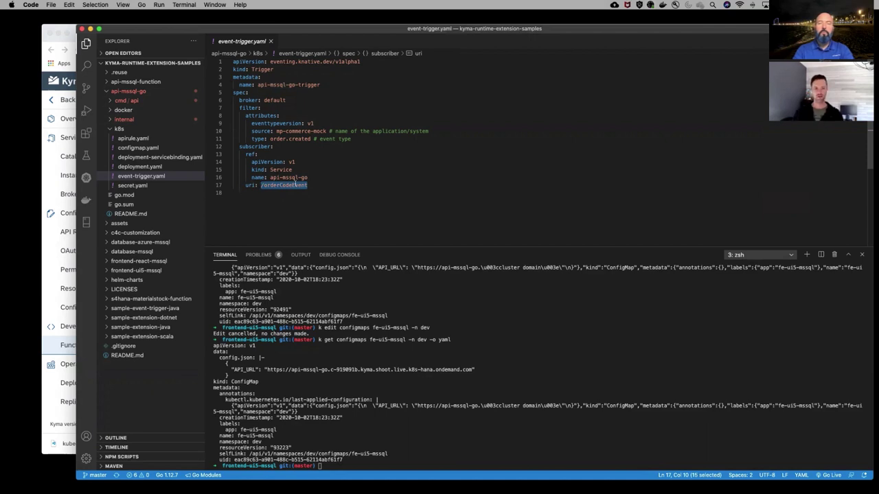
double_click(296, 185)
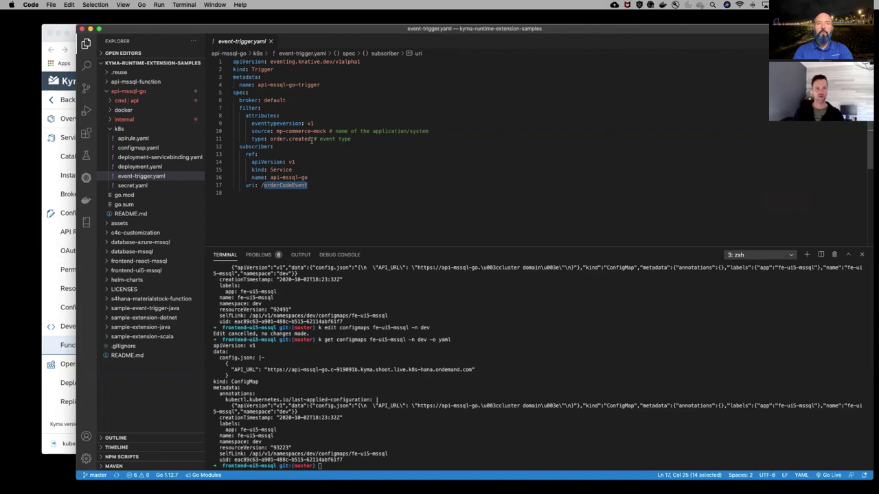
left_click_drag(313, 139, 269, 138)
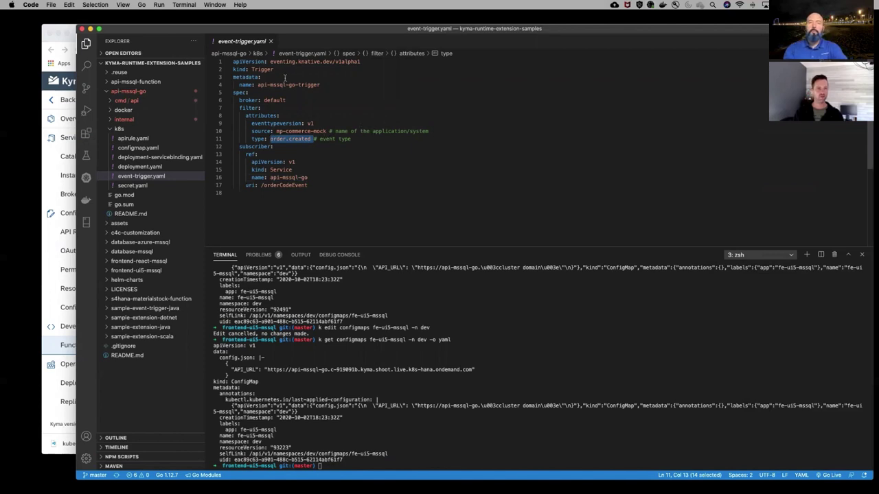
double_click(267, 131)
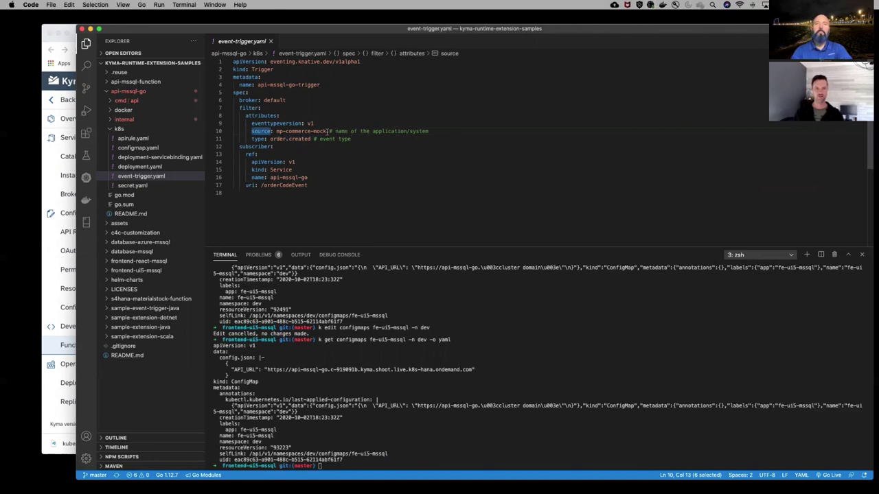
left_click_drag(328, 131, 276, 130)
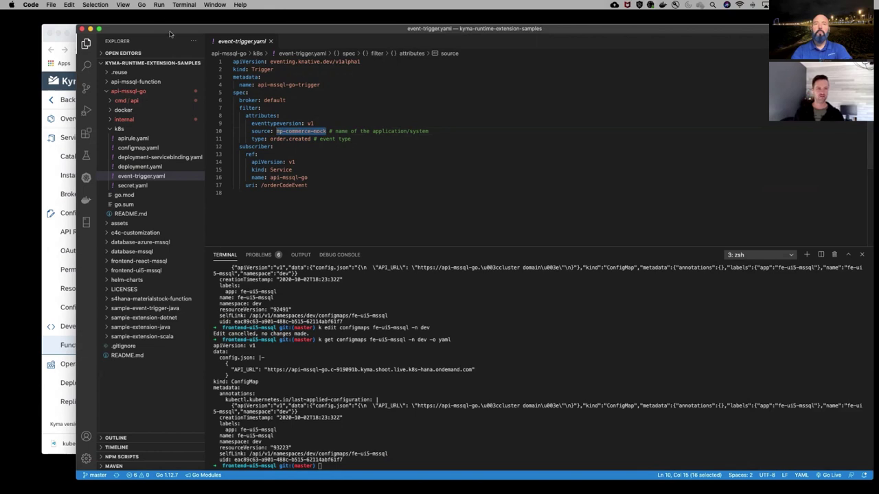
Clear the terminal, then return to the SAP blog and Kyma console in the browser
left_click_drag(180, 33, 185, 33)
left_click(454, 447)
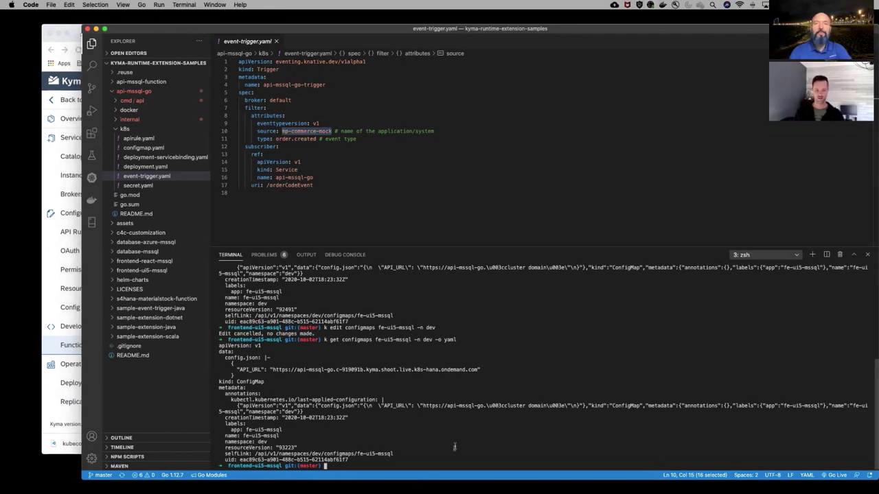
type("clear")
key("Return")
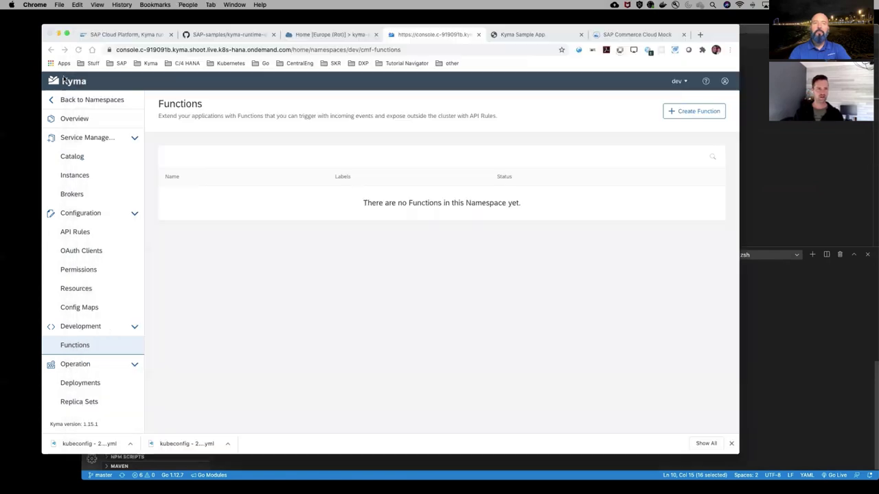
left_click(62, 81)
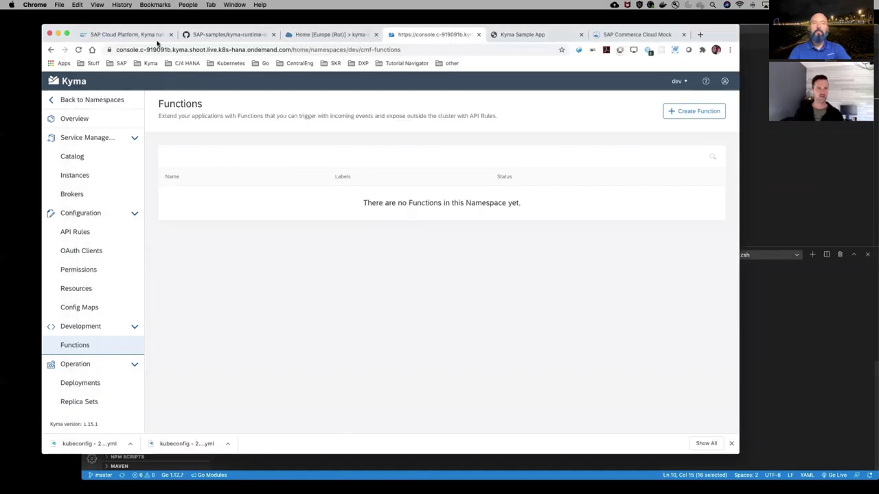
left_click(145, 36)
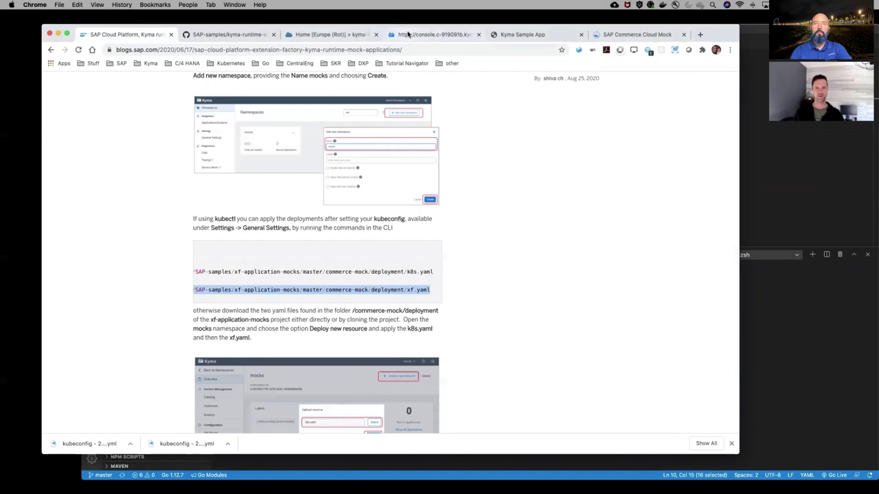
left_click(407, 34)
Open the mp-devtober-comm application details, select its name, and switch back to VS Code
left_click(96, 101)
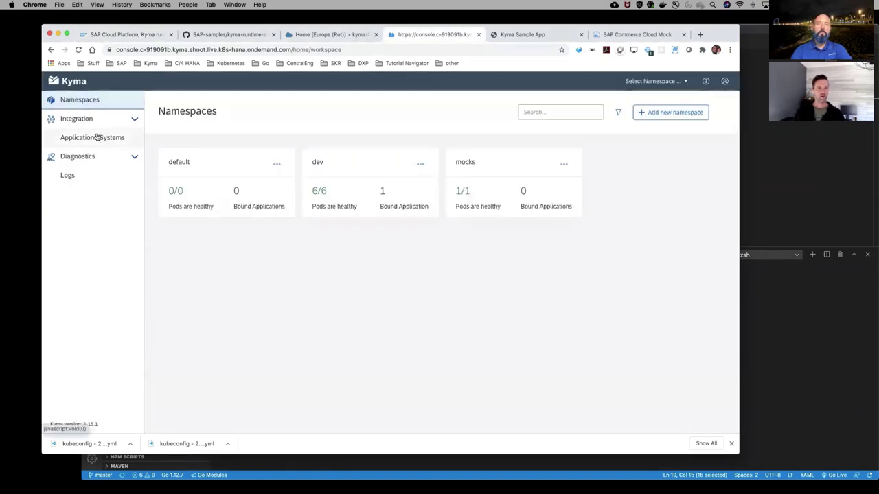
left_click(97, 138)
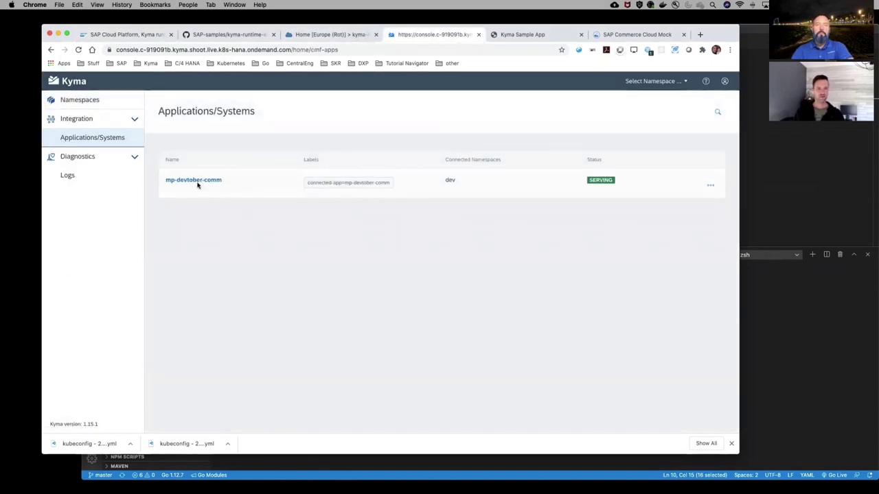
left_click(168, 182)
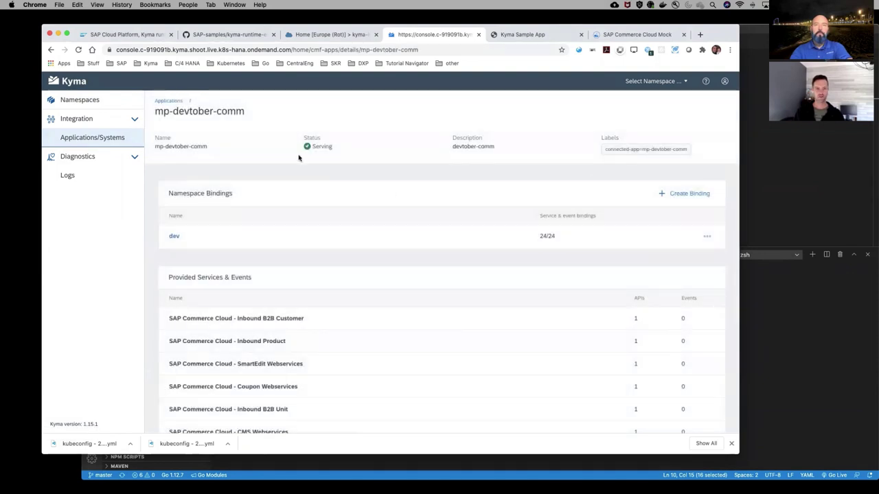
left_click_drag(246, 112, 157, 110)
key("super+c")
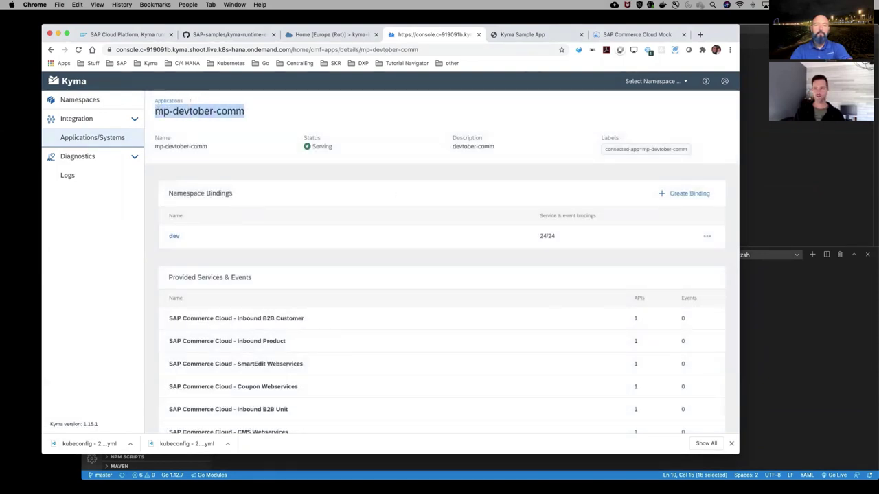
key("super+Tab")
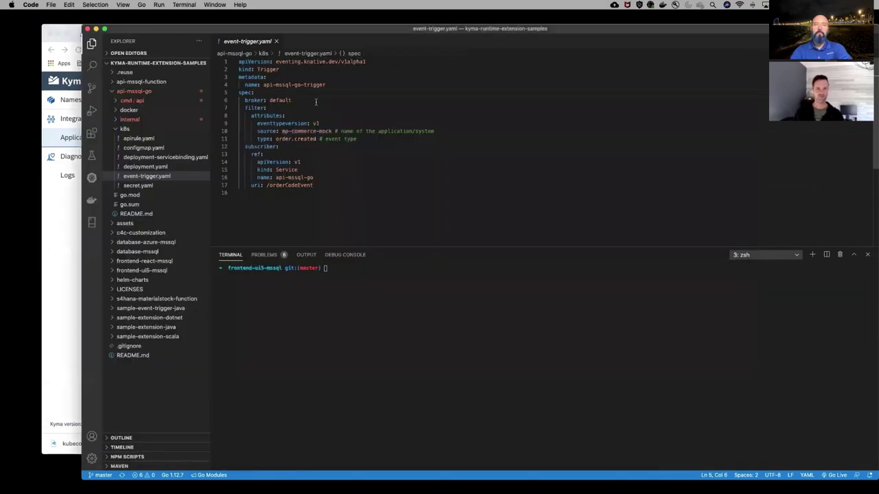
Replace the trigger source mp-commerce-mock with mp-devtober-comm and save event-trigger.yaml
left_click_drag(332, 131, 281, 131)
key("super+v")
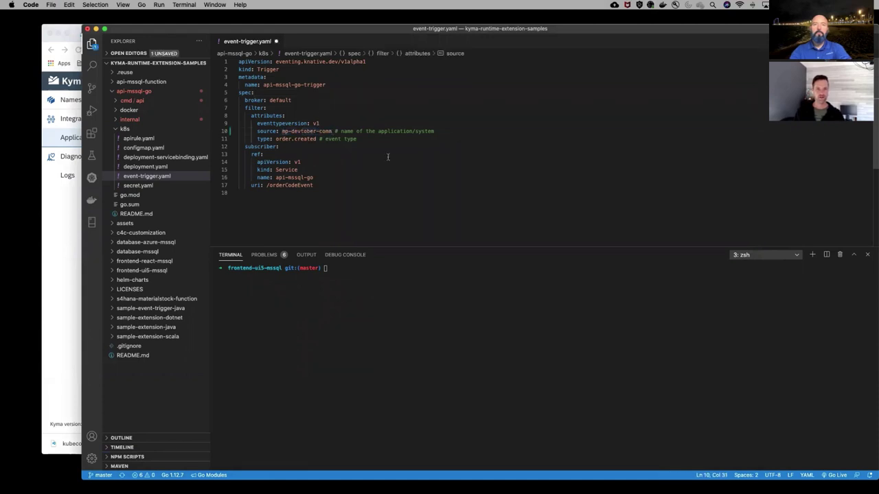
key("super+s")
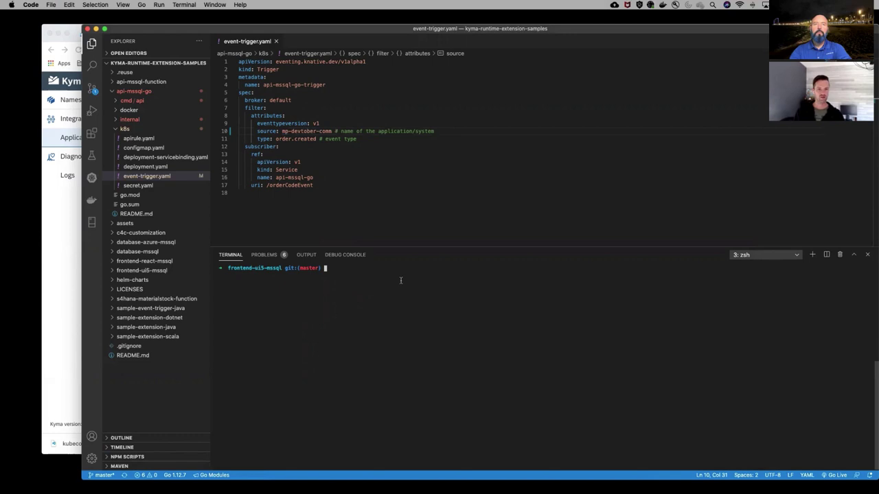
Move the terminal into ../api-mssql-go and open that folder's README.md
type("cd .")
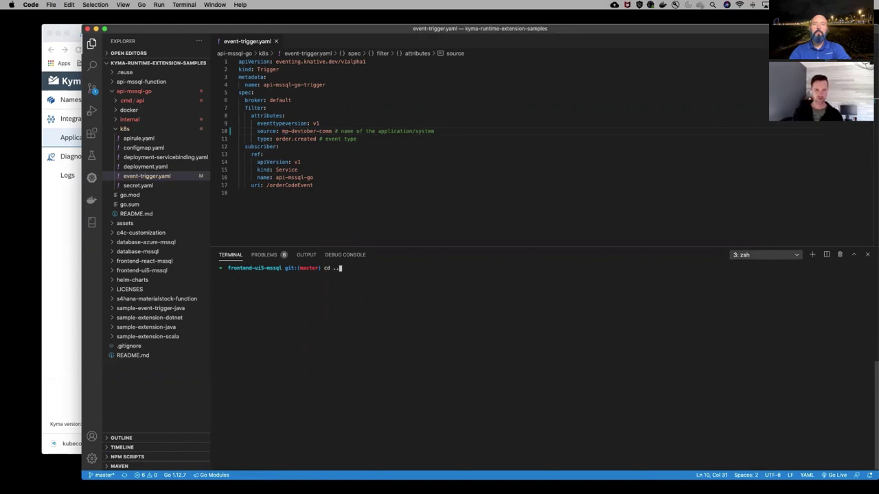
type("./api")
key("Tab")
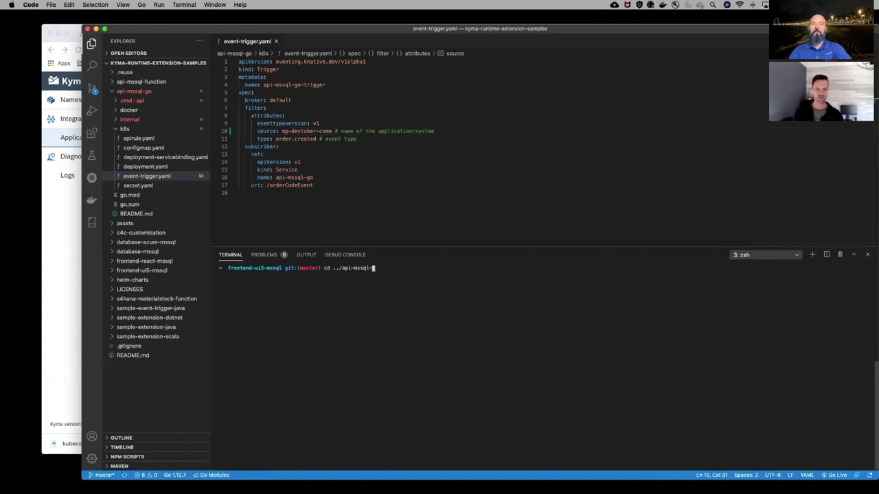
type("g")
key("Tab")
key("Return")
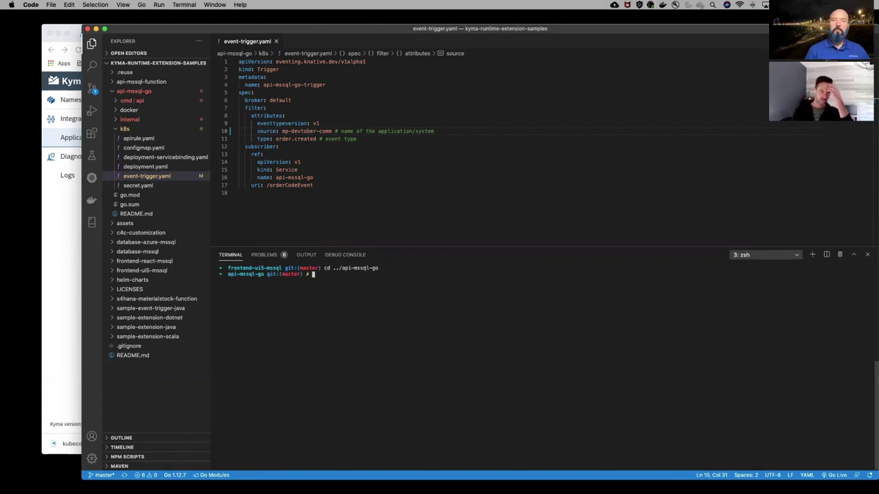
left_click(139, 215)
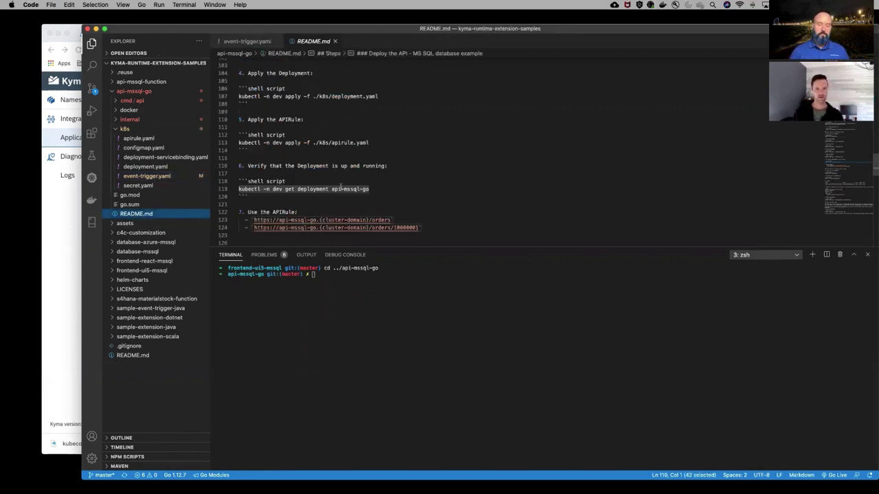
Run 'kubectl -n dev apply -f ./k8s/event-trigger.yaml' from the README in the terminal
scroll(412, 155, "up", 10)
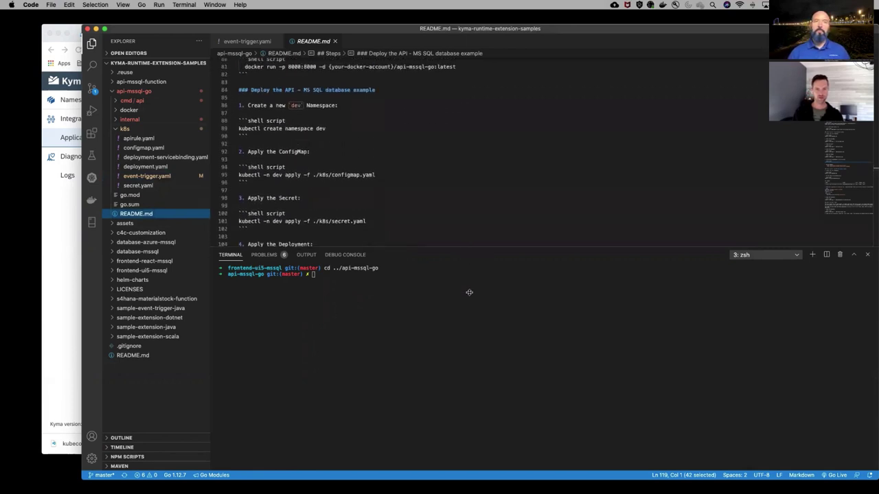
left_click_drag(469, 249, 469, 361)
scroll(455, 292, "down", 14)
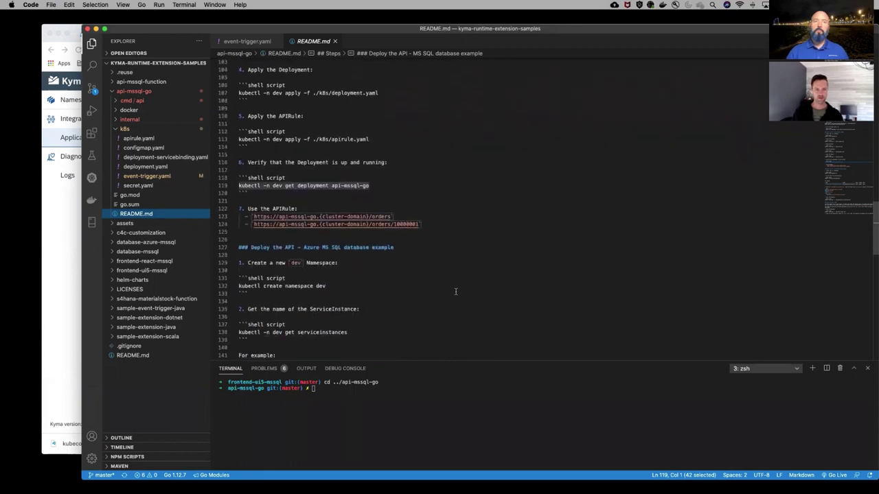
scroll(455, 291, "down", 12)
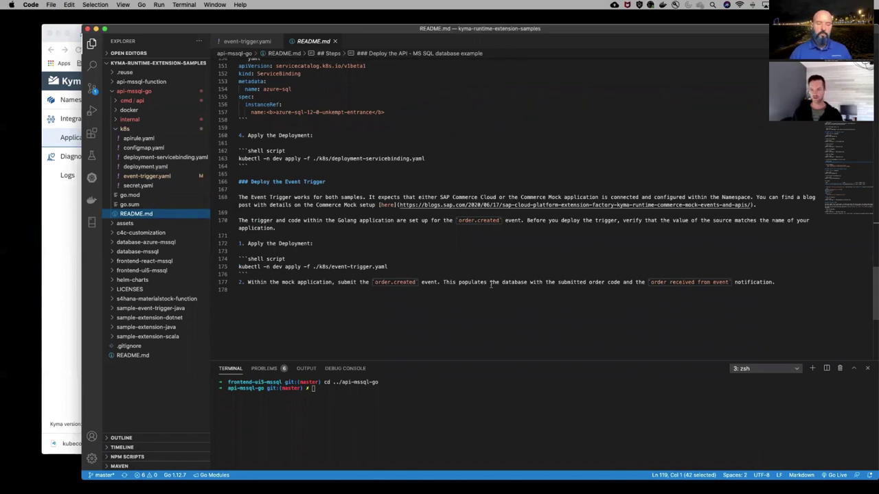
left_click_drag(392, 266, 239, 266)
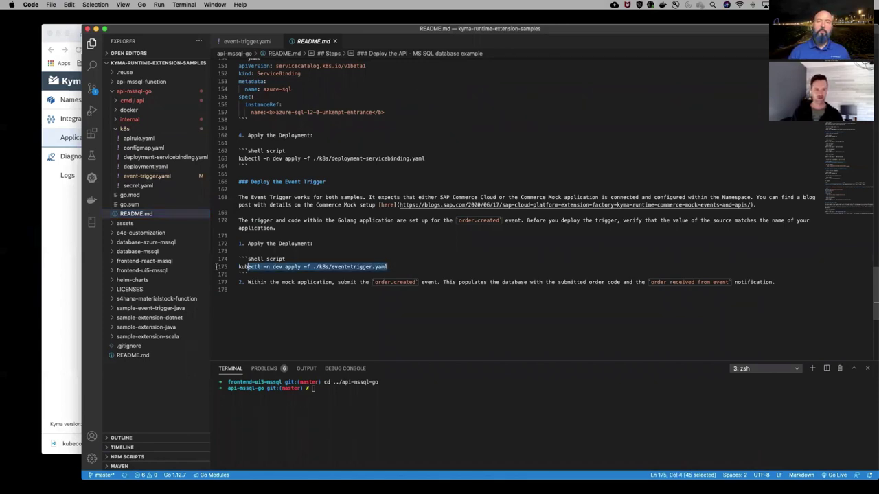
type("kubectl -n dev apply -f ./k8s/event-trigger.yaml")
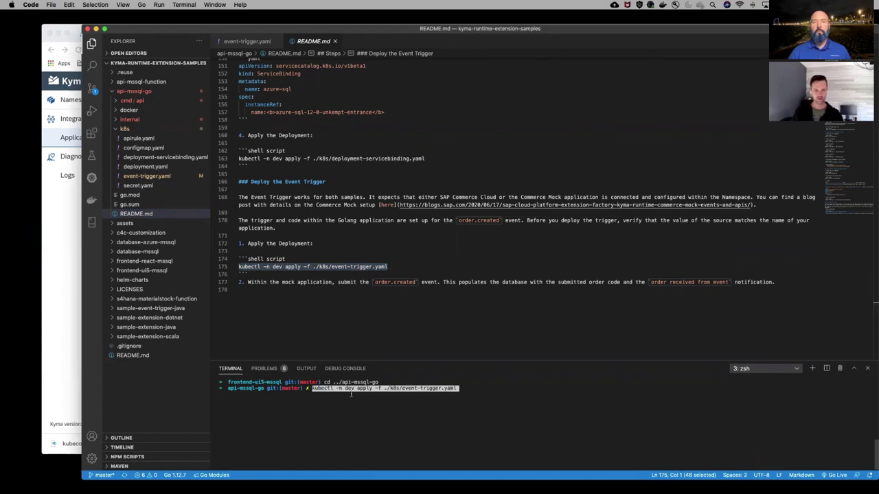
key("Return")
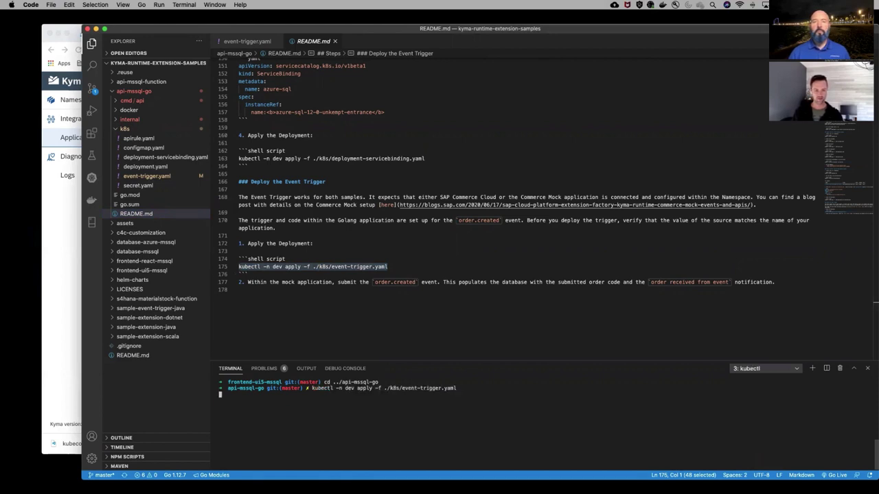
Confirm api-mssql-go-trigger was created, then return to the Kyma Console browser window
left_click_drag(400, 394, 217, 396)
left_click_drag(447, 359, 447, 310)
left_click(57, 210)
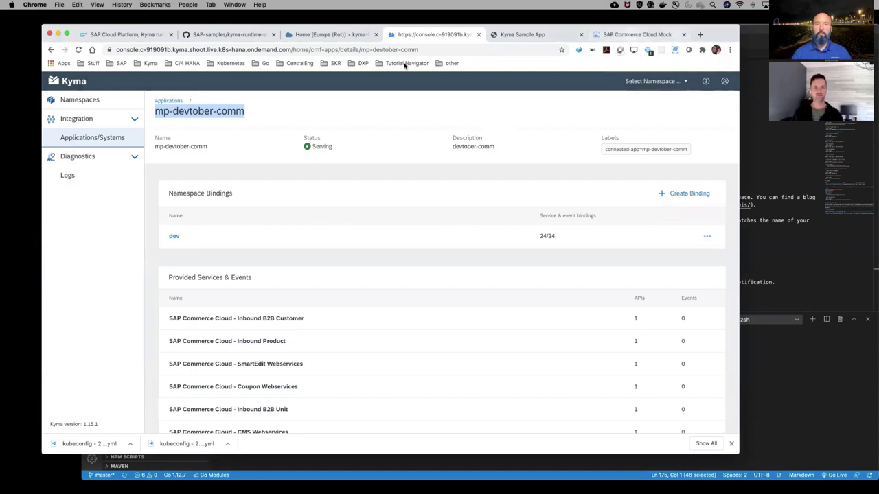
In the Commerce Mock's Remote APIs, open the SAP Commerce Cloud - Events API
left_click(103, 100)
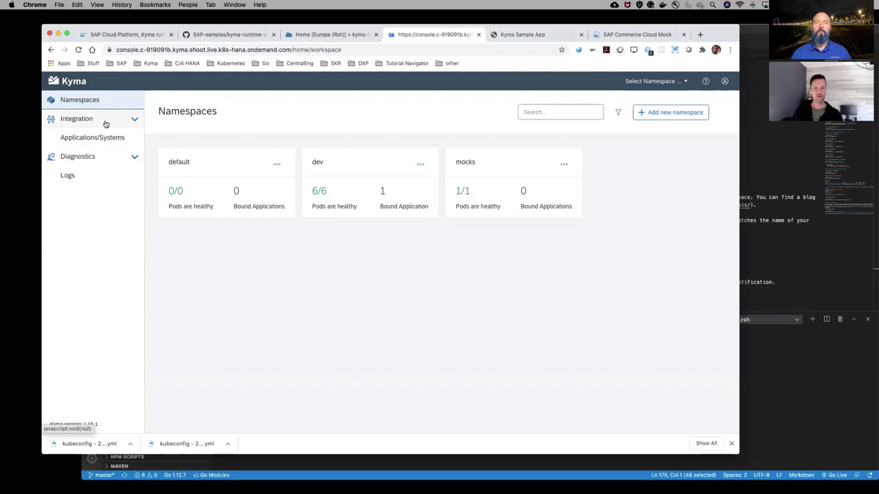
left_click(535, 34)
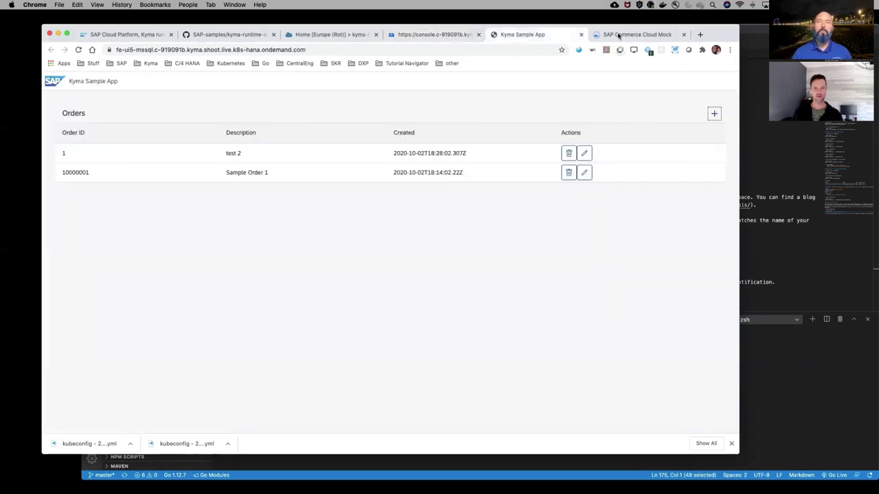
left_click(647, 35)
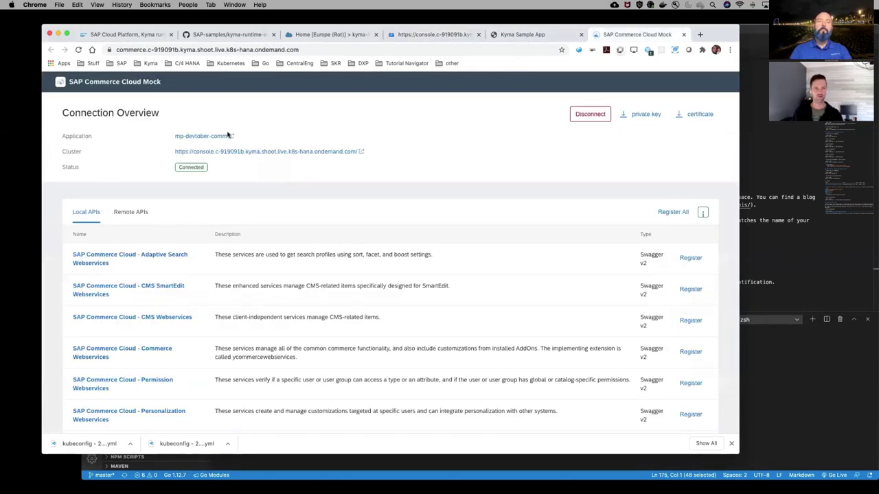
left_click(135, 215)
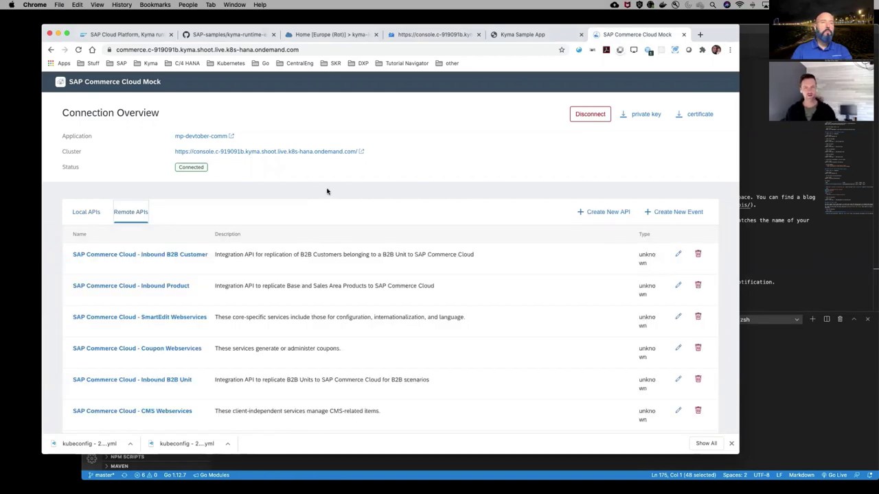
scroll(270, 280, "down", 5)
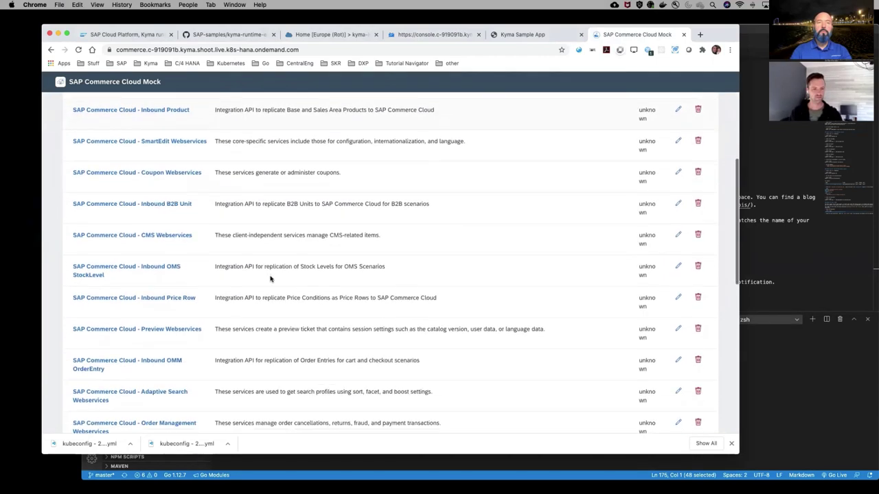
scroll(271, 279, "down", 3)
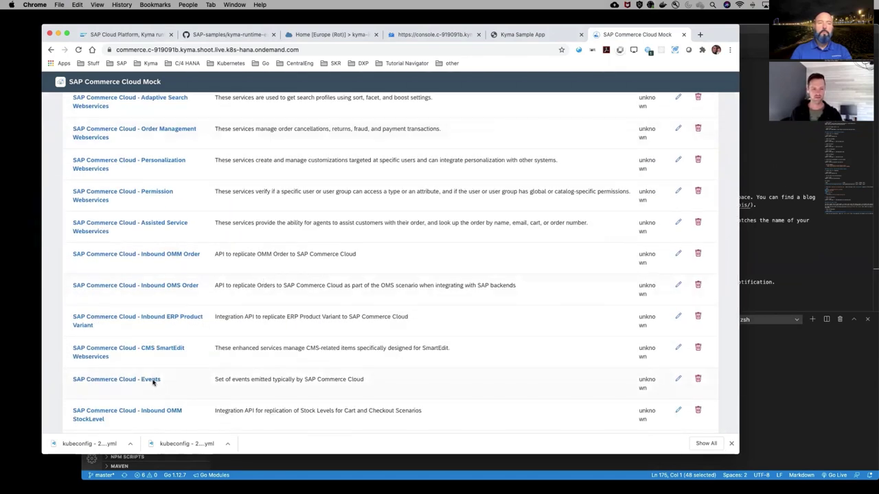
left_click(152, 382)
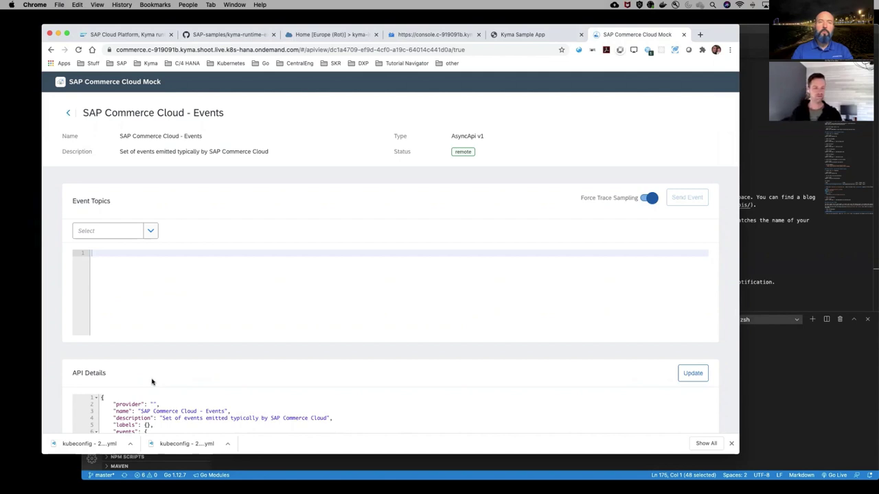
Send an order.created.v1 event with orderCode 123123 from the Events API
left_click(150, 232)
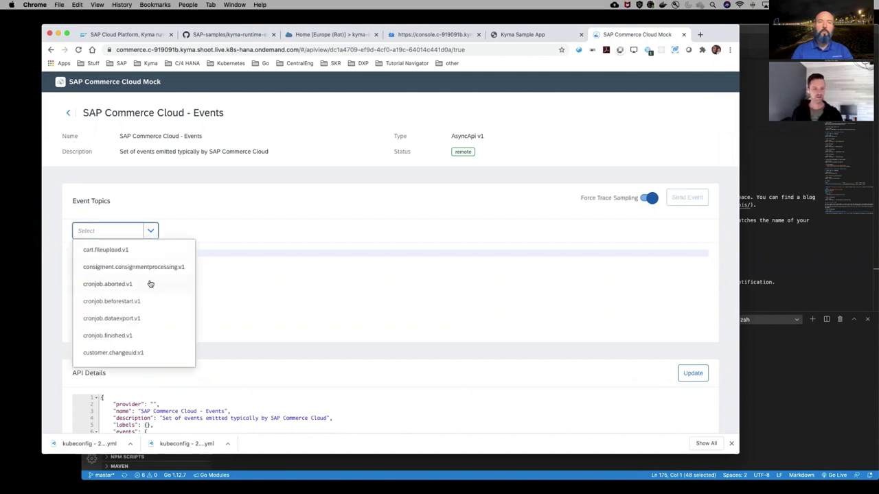
scroll(151, 283, "down", 5)
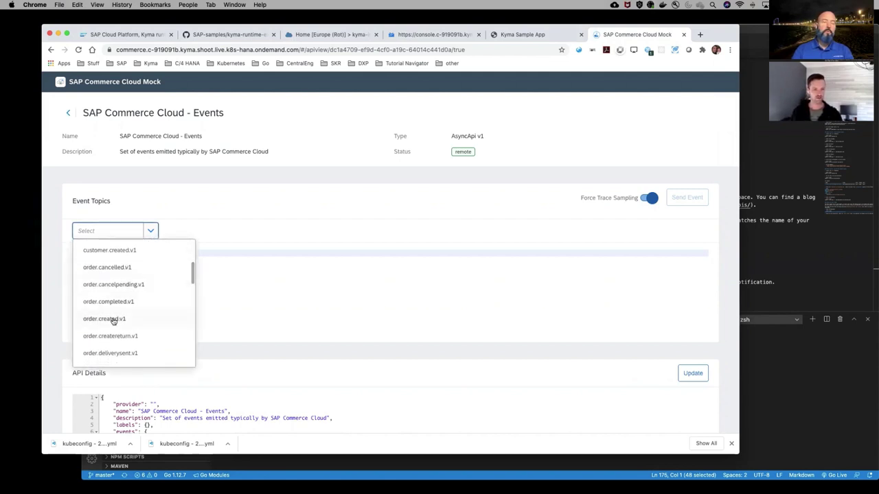
left_click(113, 319)
left_click_drag(161, 255, 157, 261)
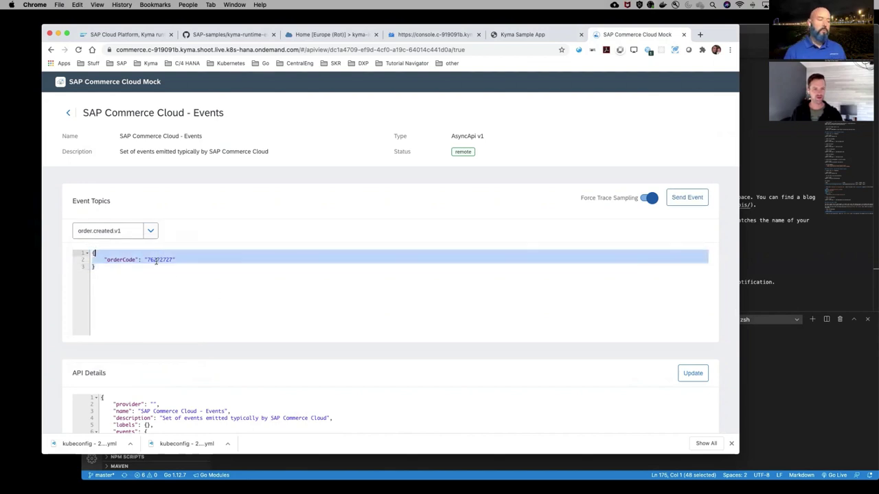
double_click(156, 261)
type("1234")
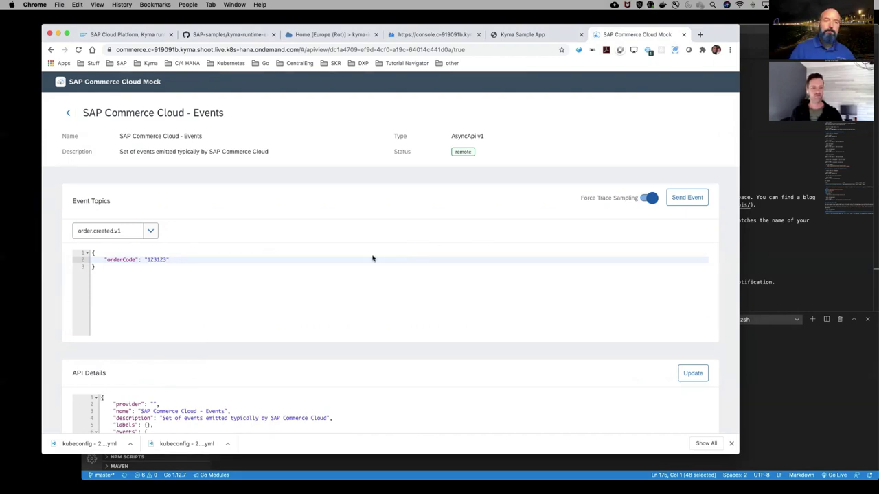
left_click(684, 203)
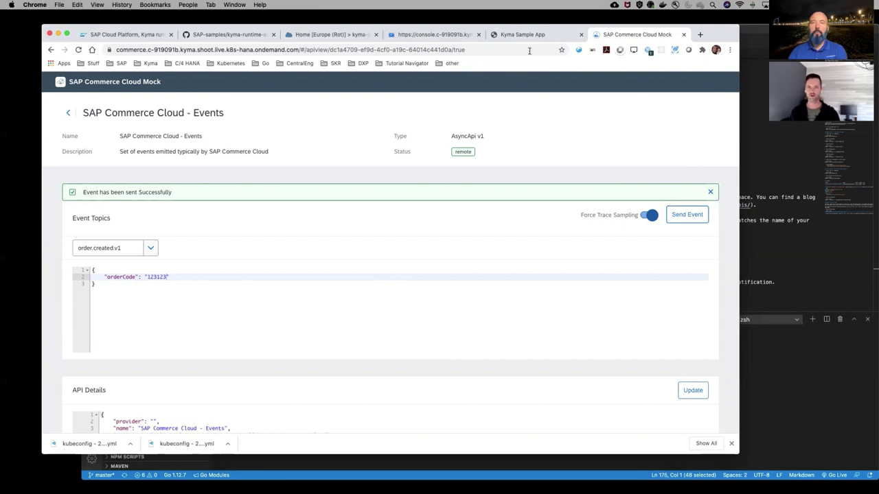
left_click(431, 35)
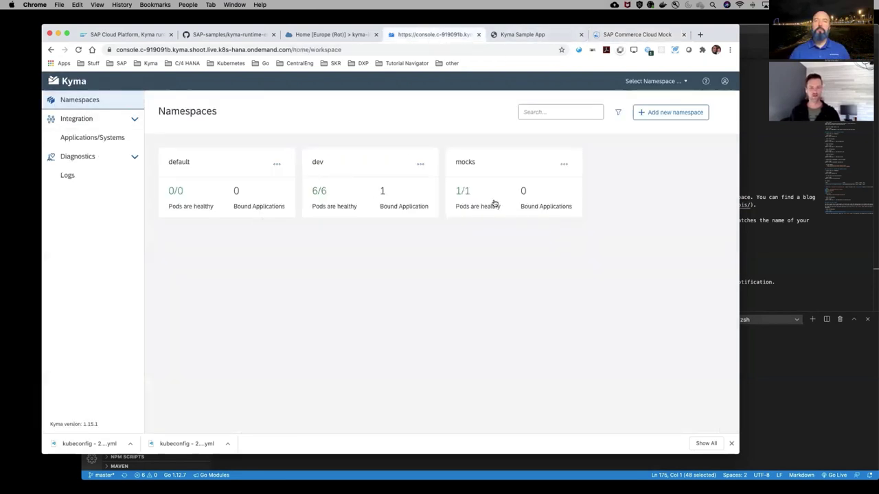
Show the logs of the api-mssql-go pod in the dev namespace's Pods list
left_click(340, 211)
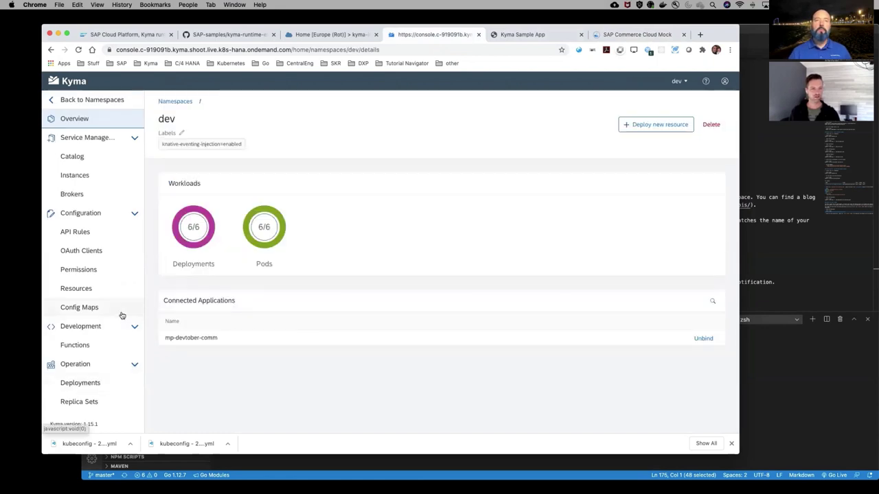
scroll(120, 314, "down", 1)
left_click(68, 390)
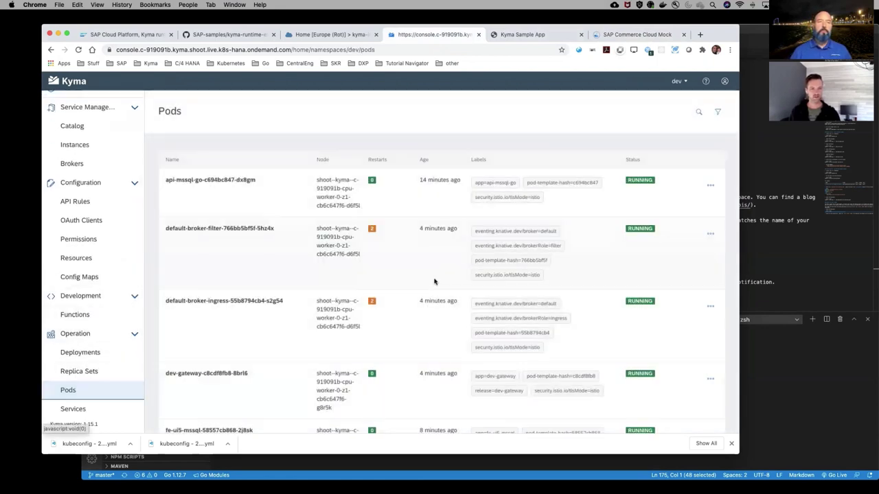
scroll(436, 280, "down", 1)
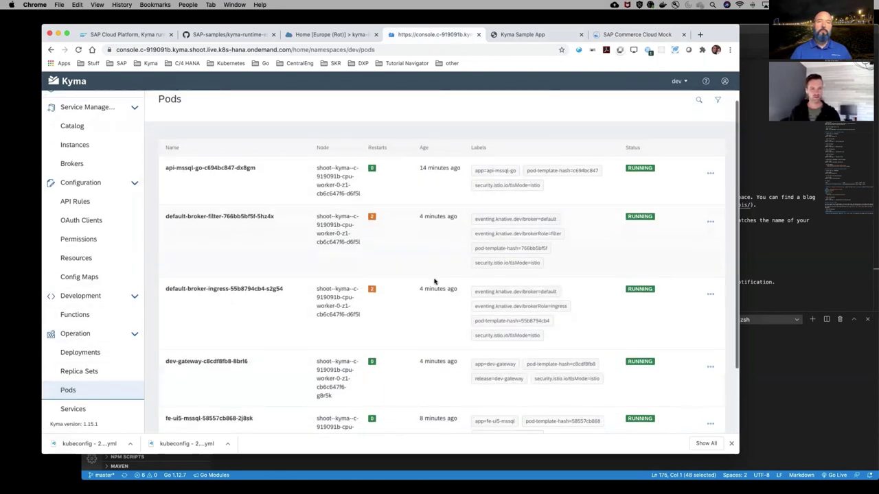
left_click(710, 173)
left_click(677, 191)
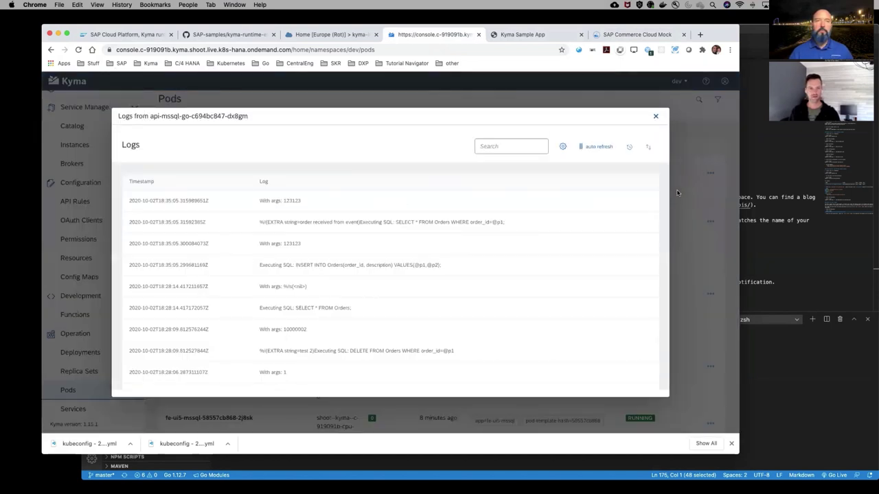
Find the log lines showing order 123123 inserted into Orders
scroll(515, 219, "down", 1)
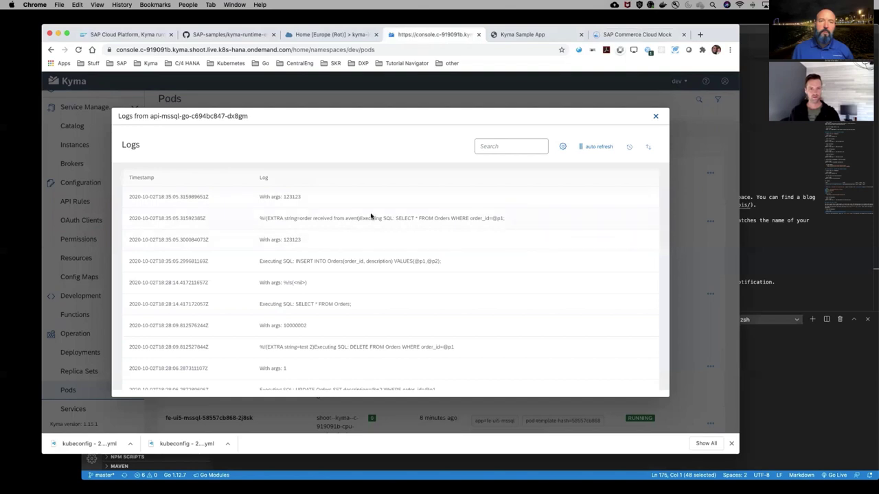
left_click_drag(520, 220, 284, 221)
left_click(272, 221)
scroll(349, 226, "down", 1)
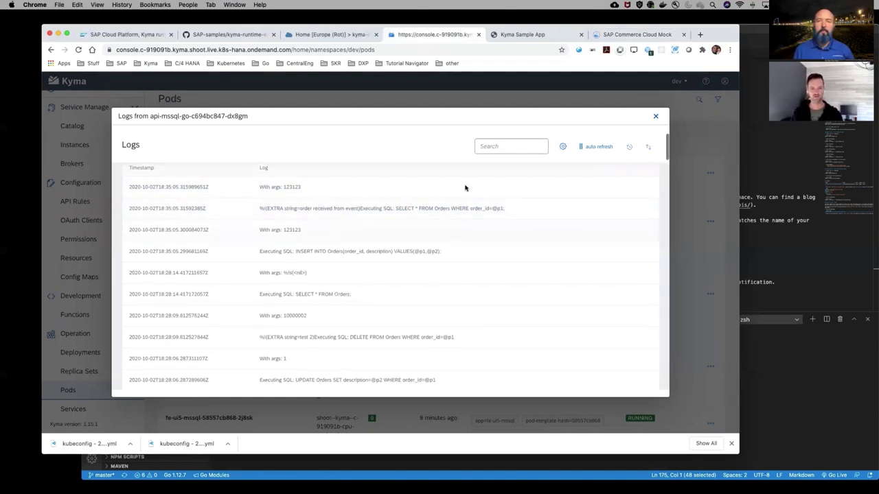
left_click(518, 35)
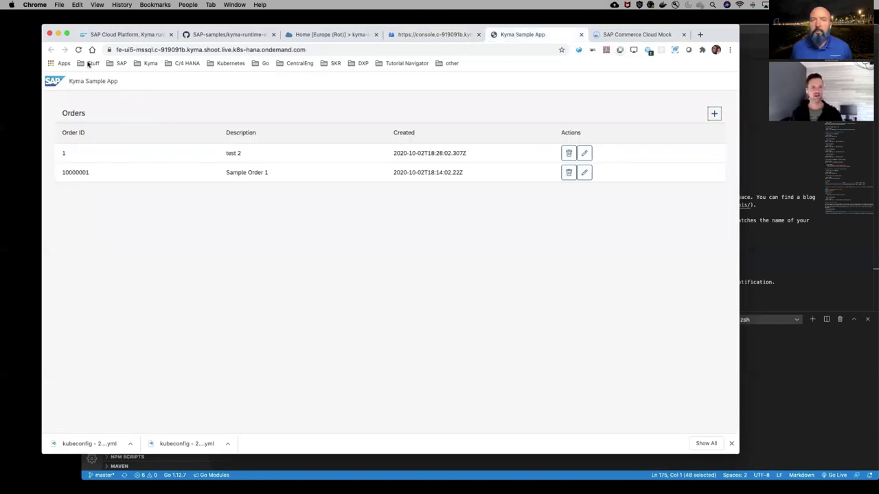
Reload the Orders page to confirm order 123123, 'order received from event', is listed
key("super+r")
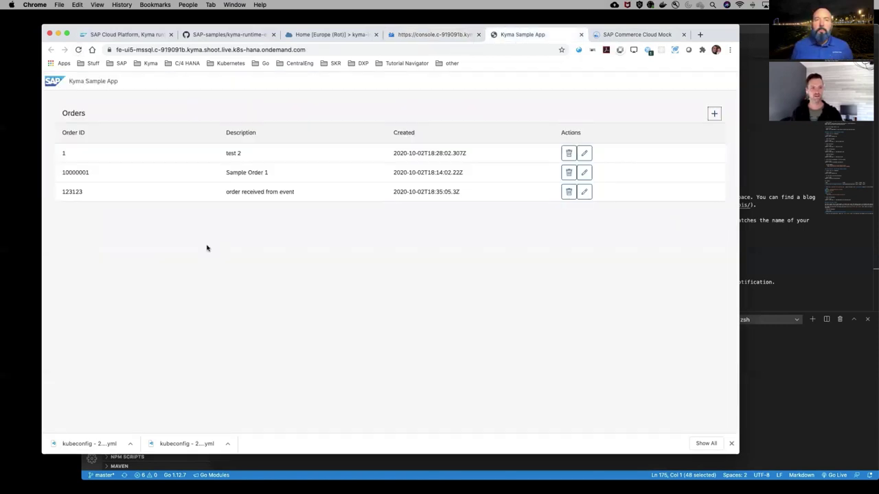
left_click_drag(222, 193, 309, 194)
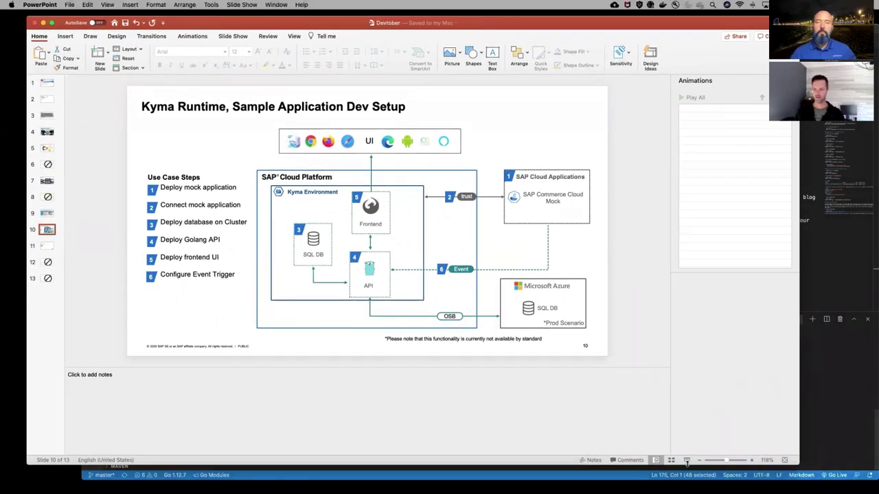
left_click(685, 464)
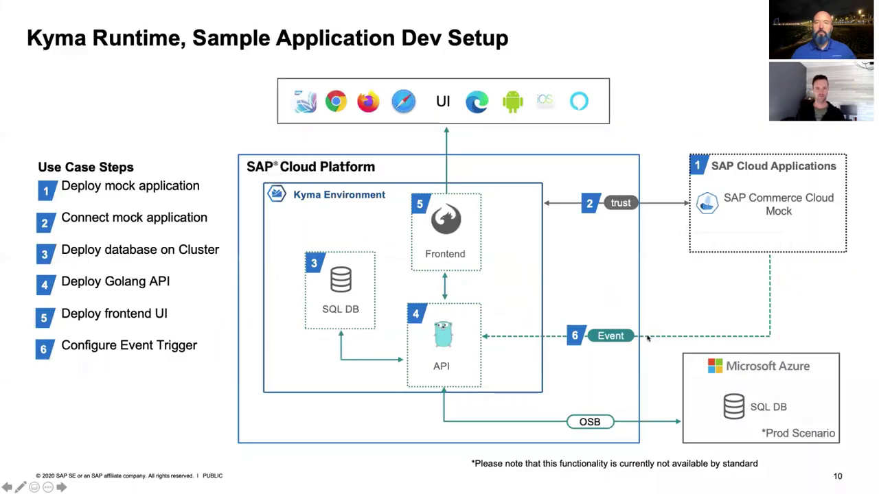